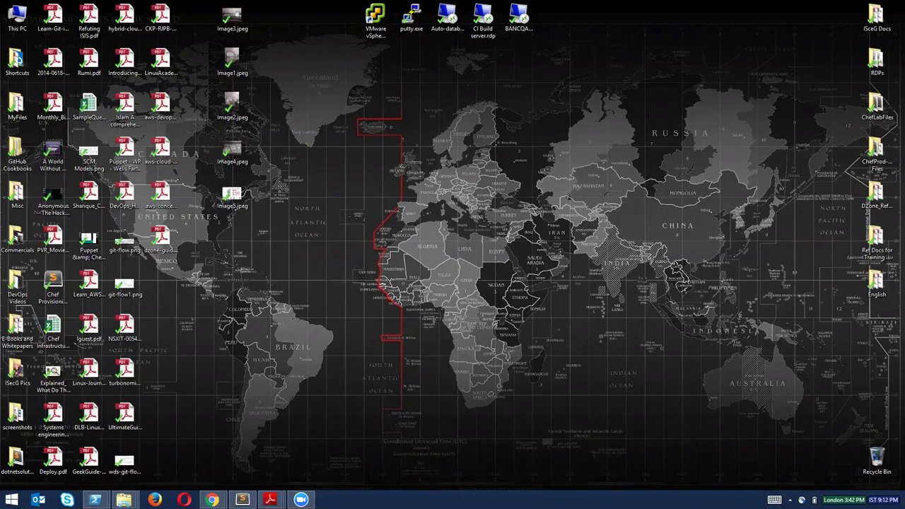
Switch to the Chef Manage browser window and show the organization's empty Nodes list.
mouse_move(211, 500)
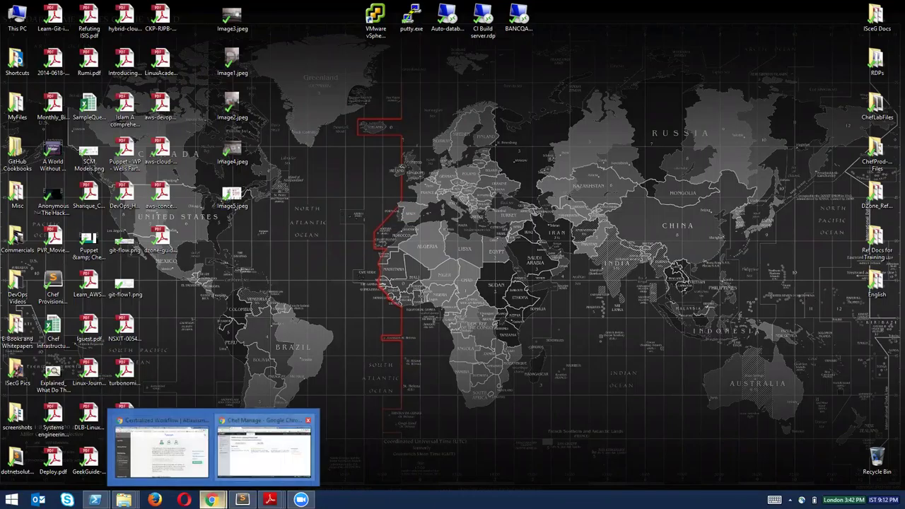
mouse_move(309, 406)
left_click(297, 442)
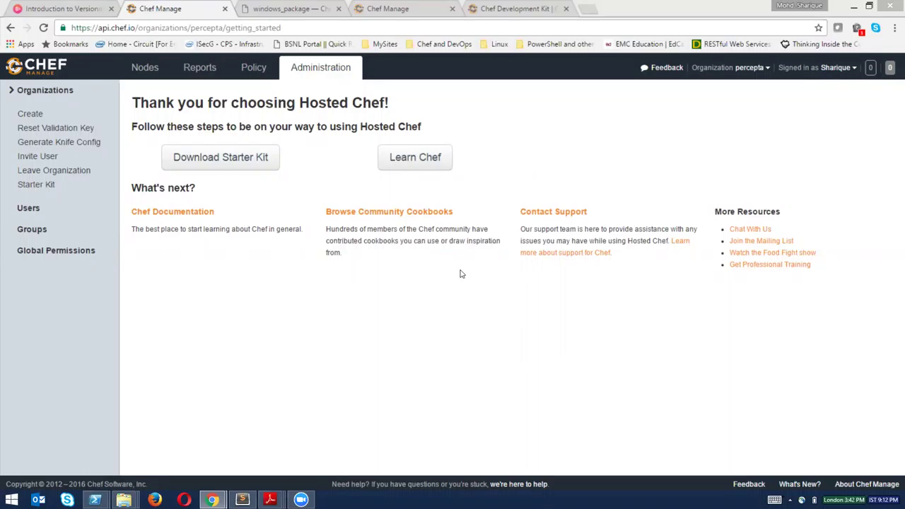
left_click(700, 194)
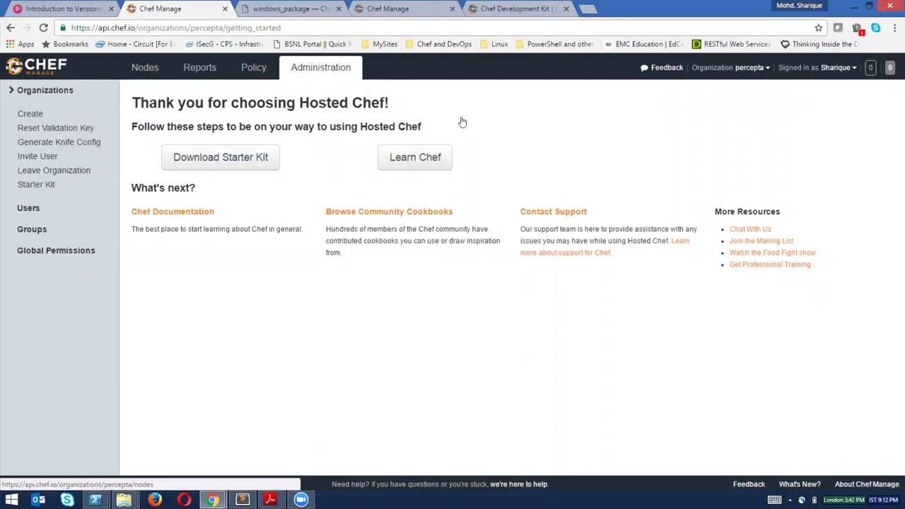
left_click(227, 28)
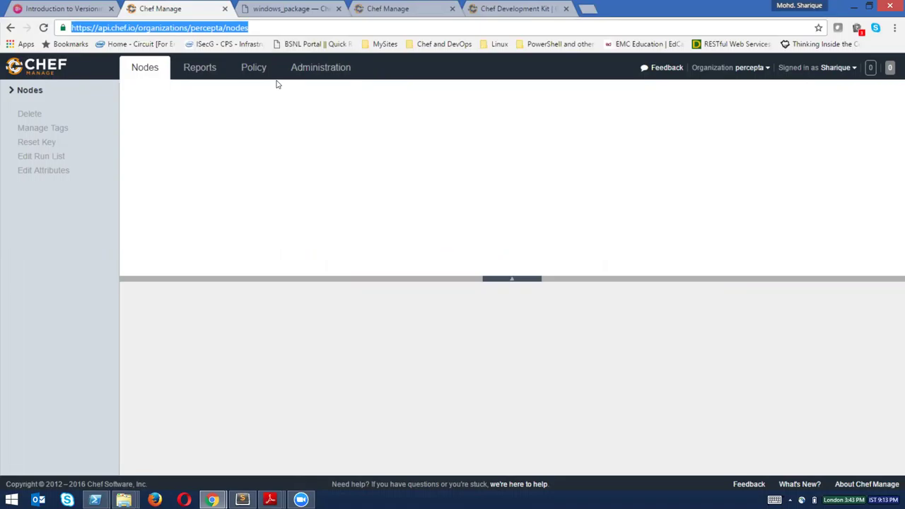
From Administration, open the percepta organization's Starter Kit page and choose Download Starter Kit.
left_click(325, 67)
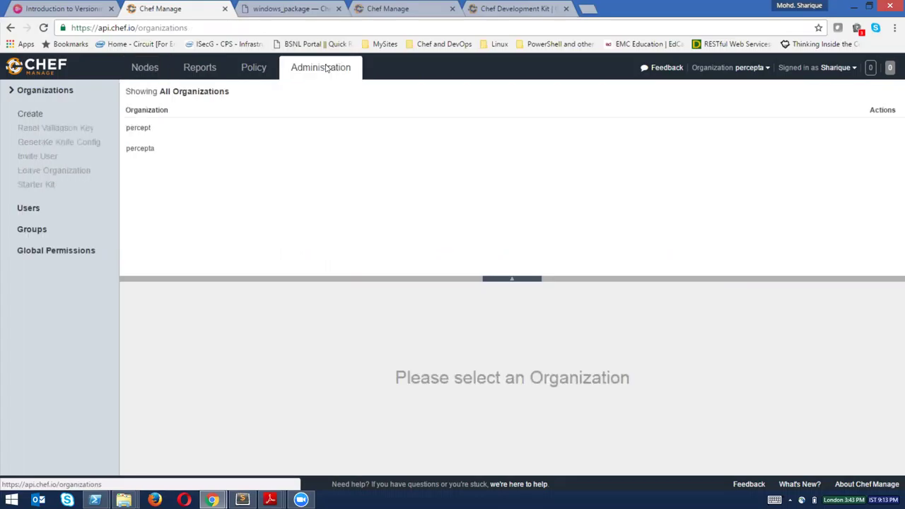
left_click(162, 151)
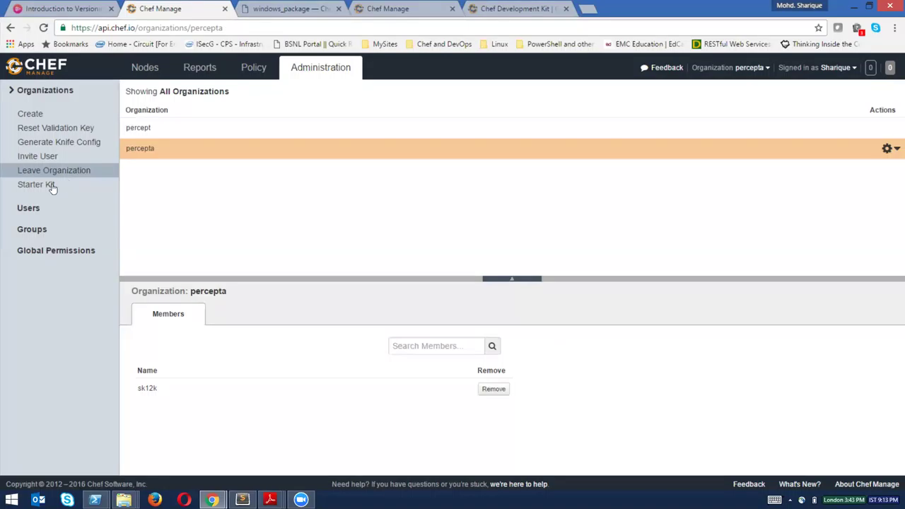
left_click(52, 186)
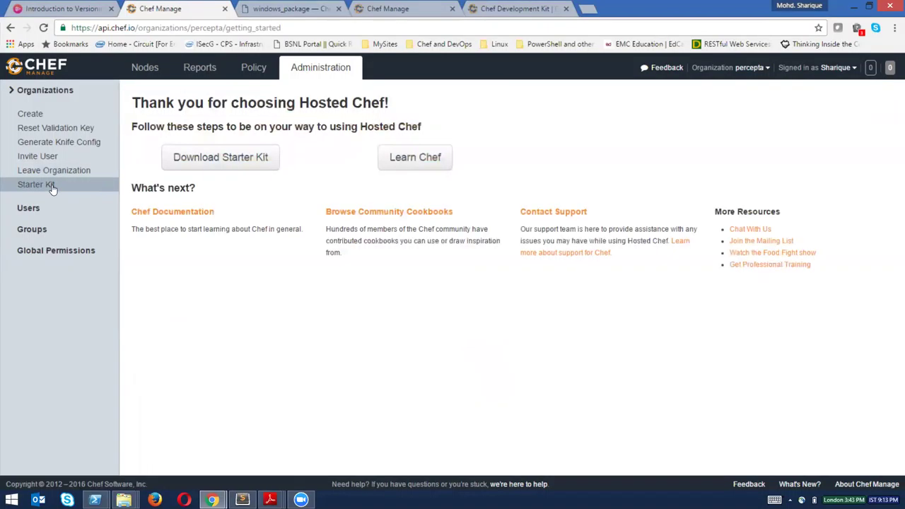
left_click(211, 161)
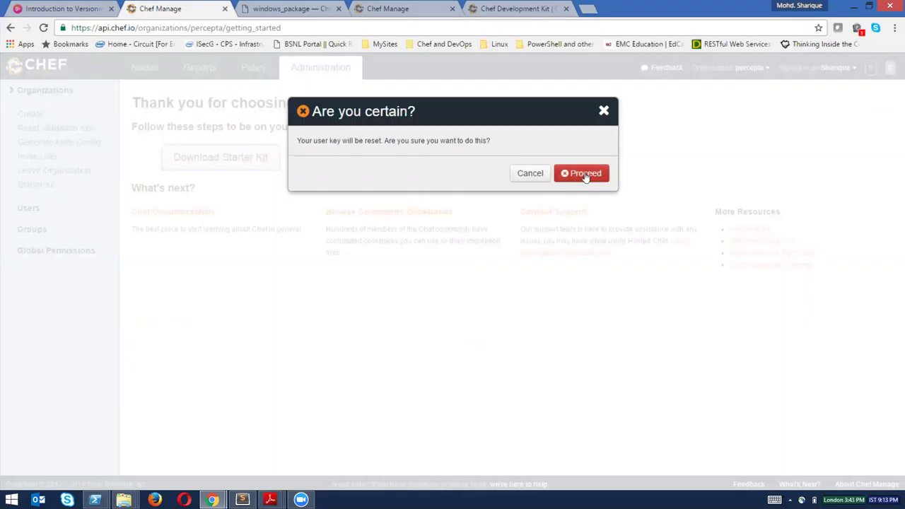
Cancel the 'Are you certain?' key-reset warning and minimize Chrome to show the desktop.
left_click(603, 112)
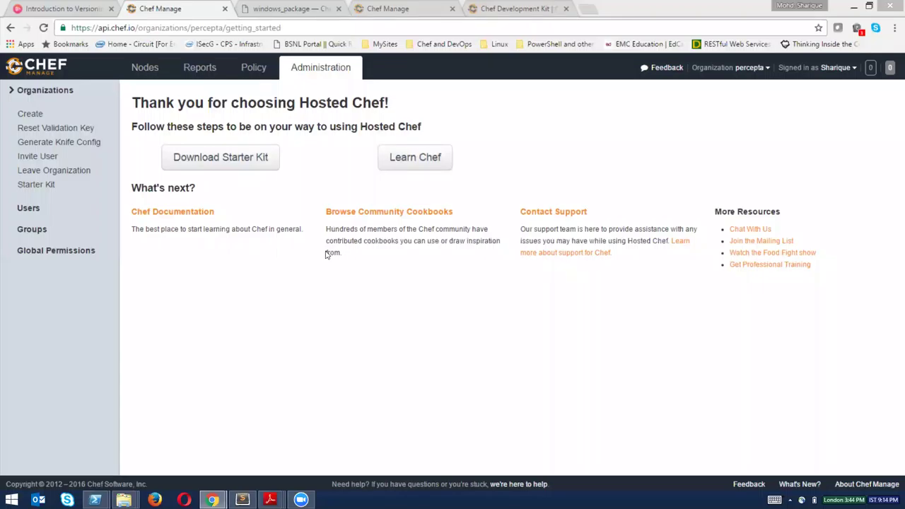
key("super+d")
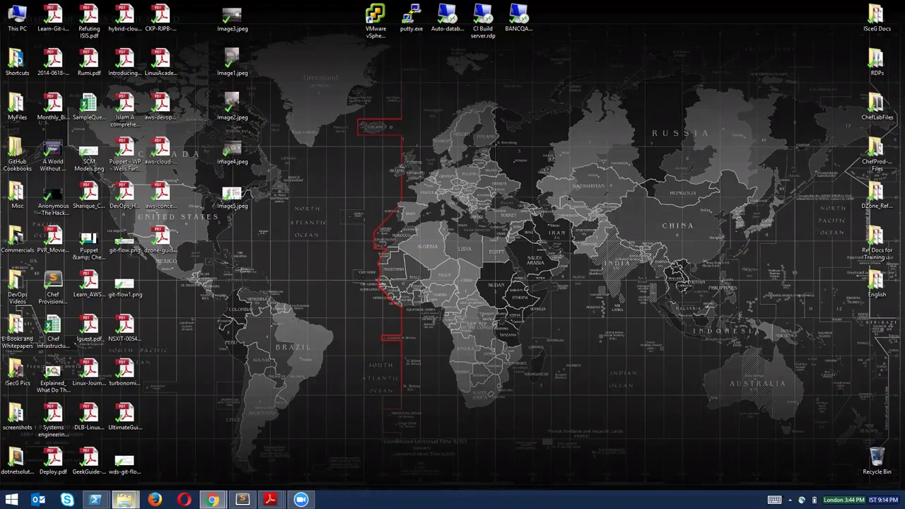
Go from the 4. Chef folder up to Training, open Hosted Chef Starter Kit, and select chef-starter.zip.
left_click(124, 500)
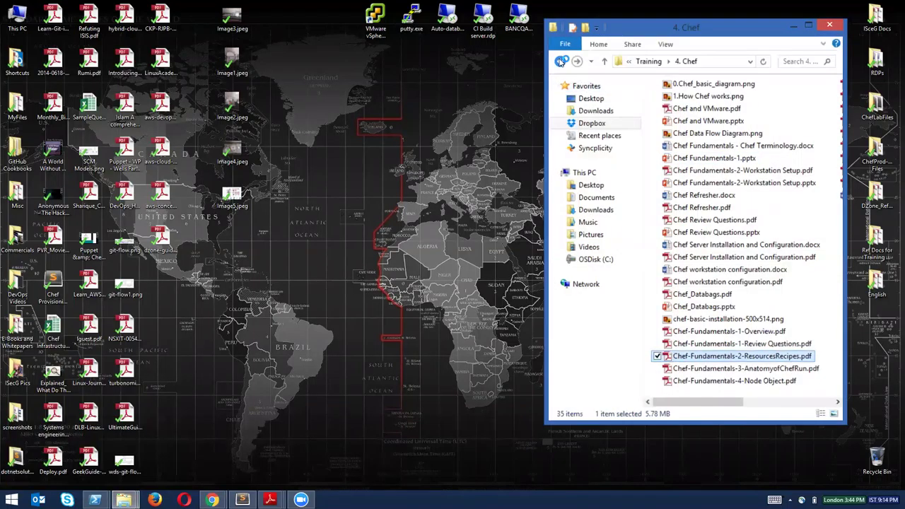
left_click(560, 62)
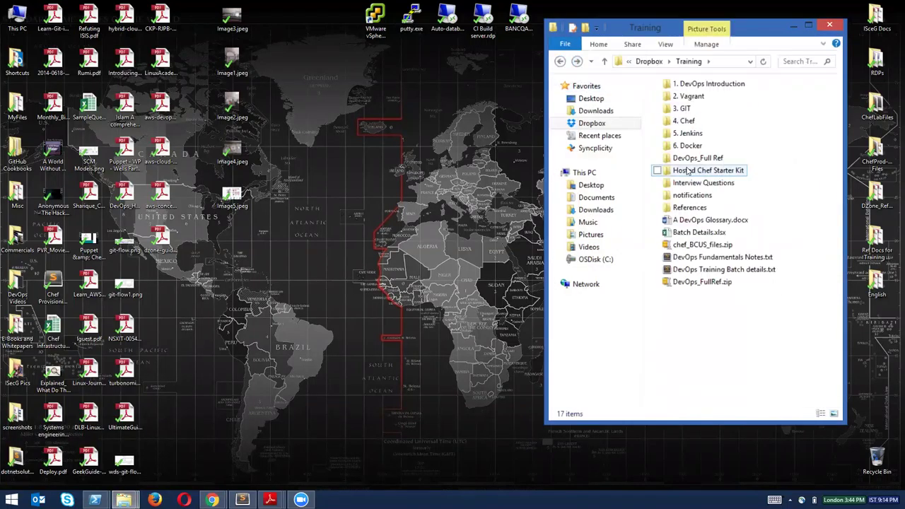
double_click(694, 171)
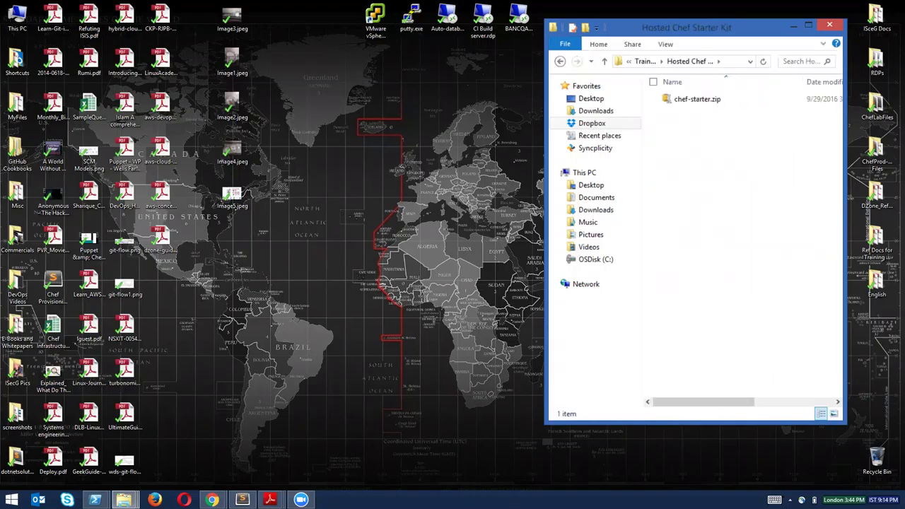
left_click_drag(675, 28, 591, 68)
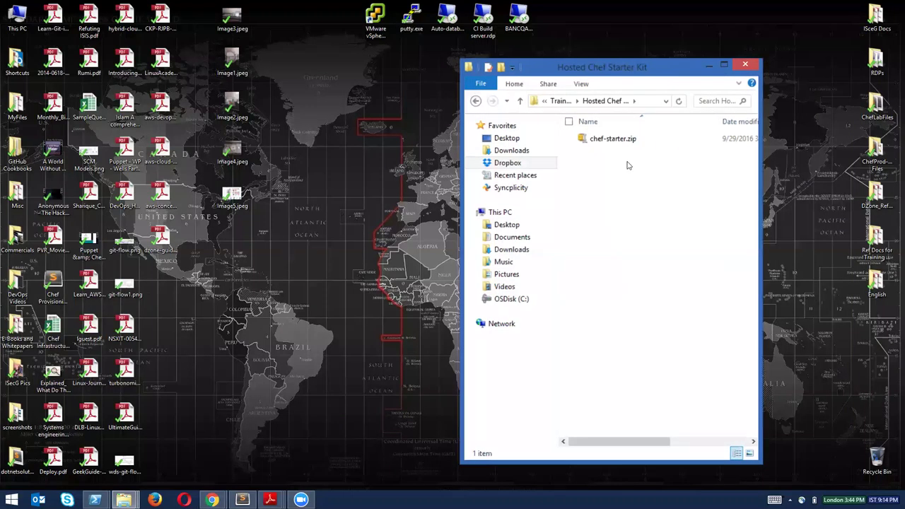
left_click(606, 142)
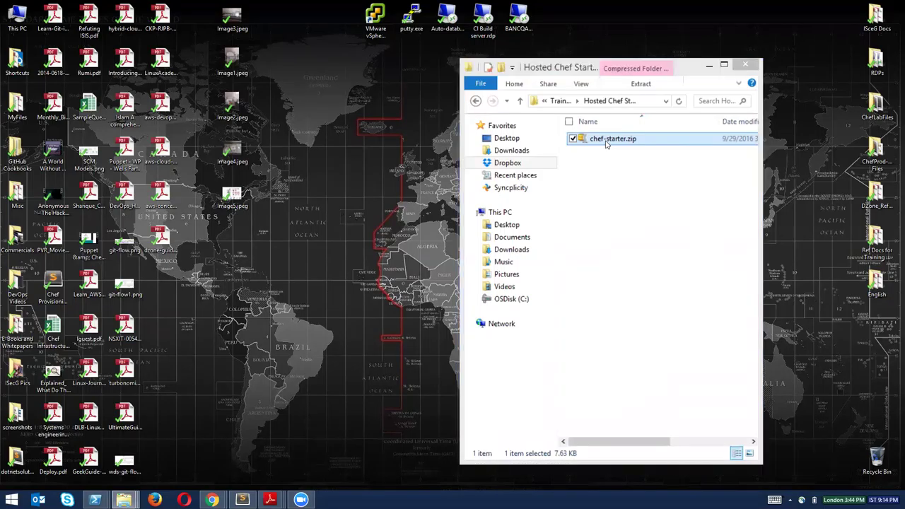
Open chef-starter.zip in WinZip and browse into chef-repo's .chef folder.
double_click(606, 141)
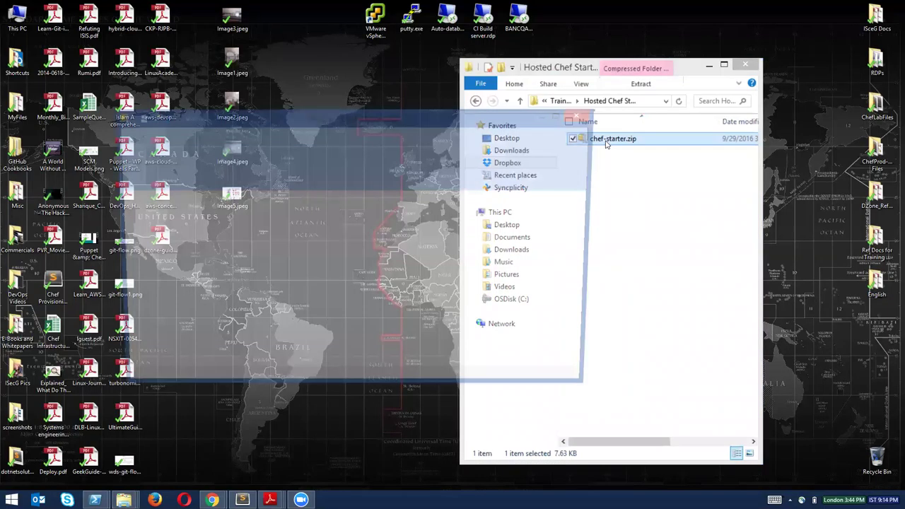
left_click_drag(406, 113, 552, 137)
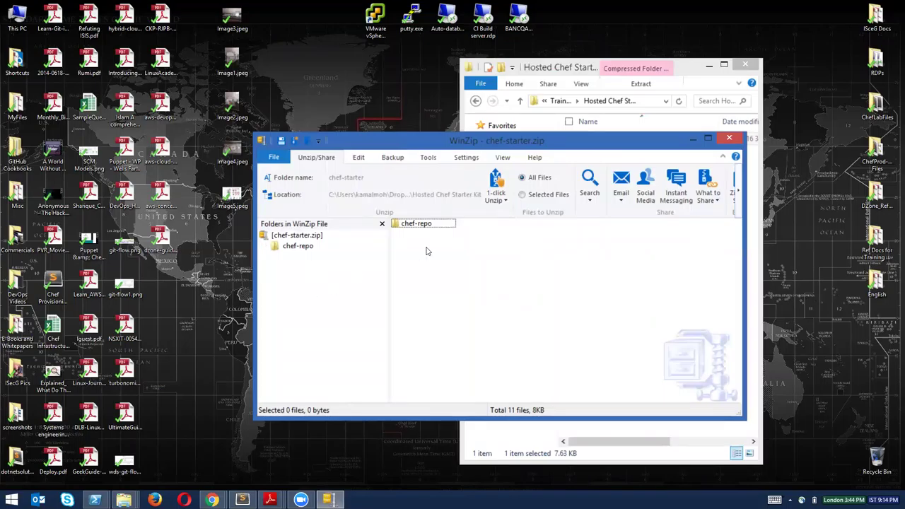
double_click(417, 225)
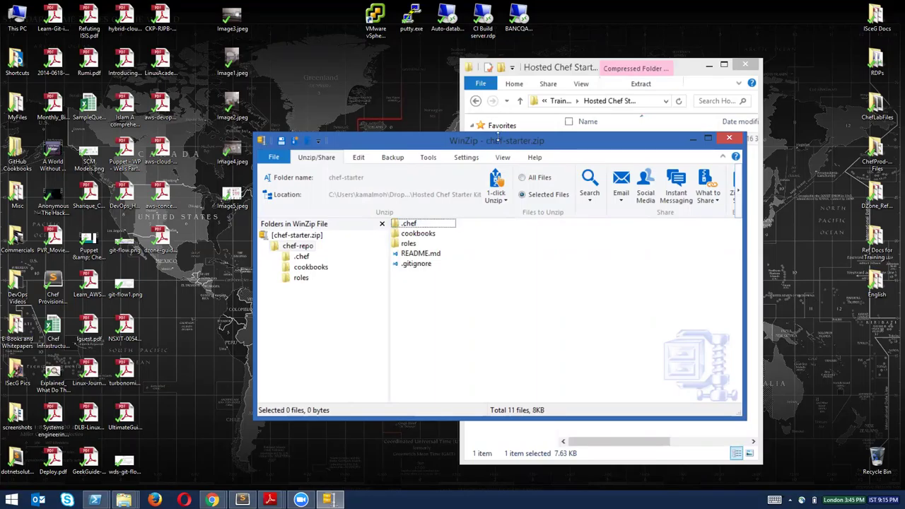
left_click_drag(498, 136, 495, 141)
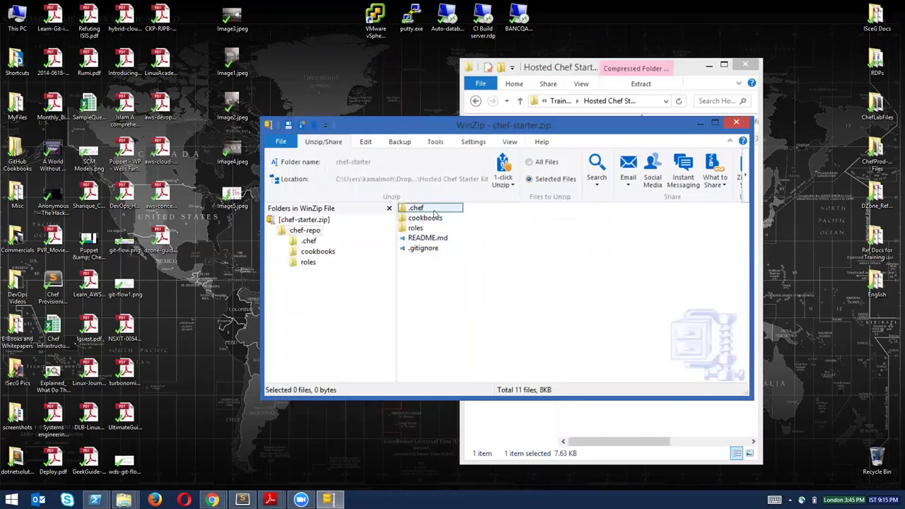
double_click(417, 213)
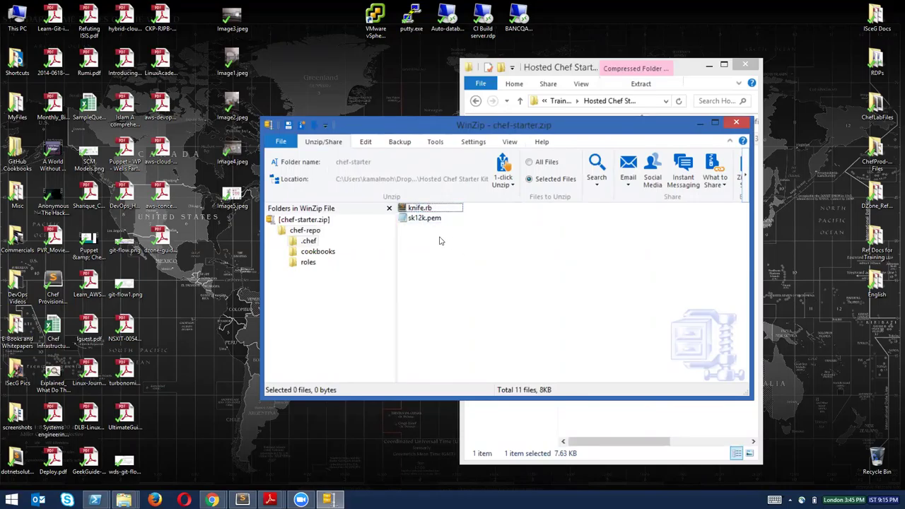
View the user's .pem key file in Notepad, then close it.
left_click(418, 225)
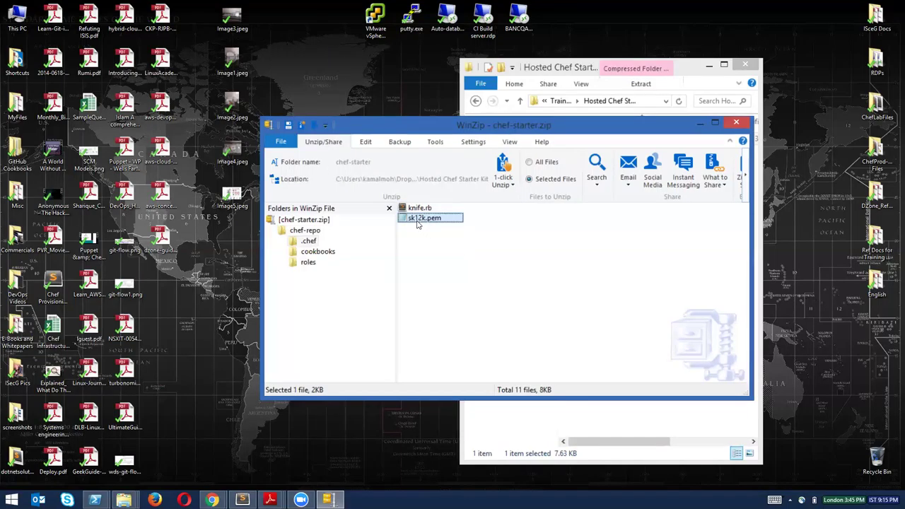
right_click(430, 220)
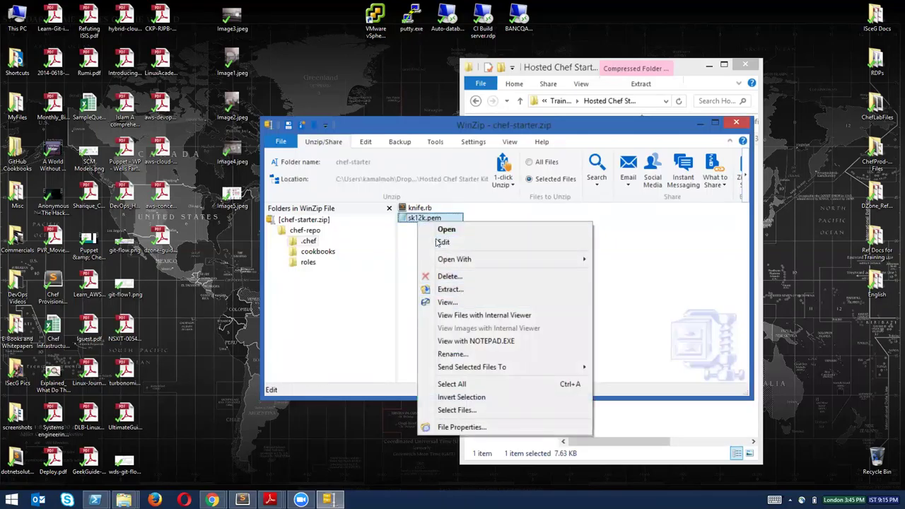
left_click(457, 230)
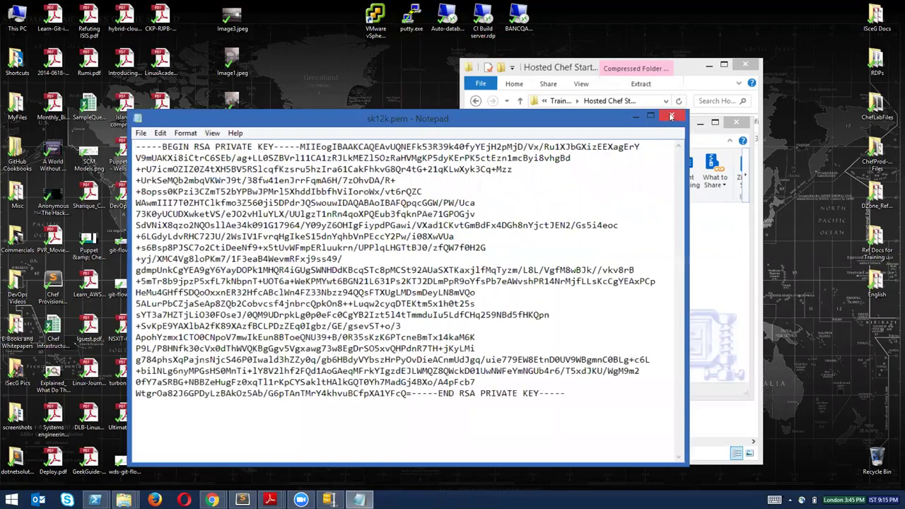
left_click(671, 117)
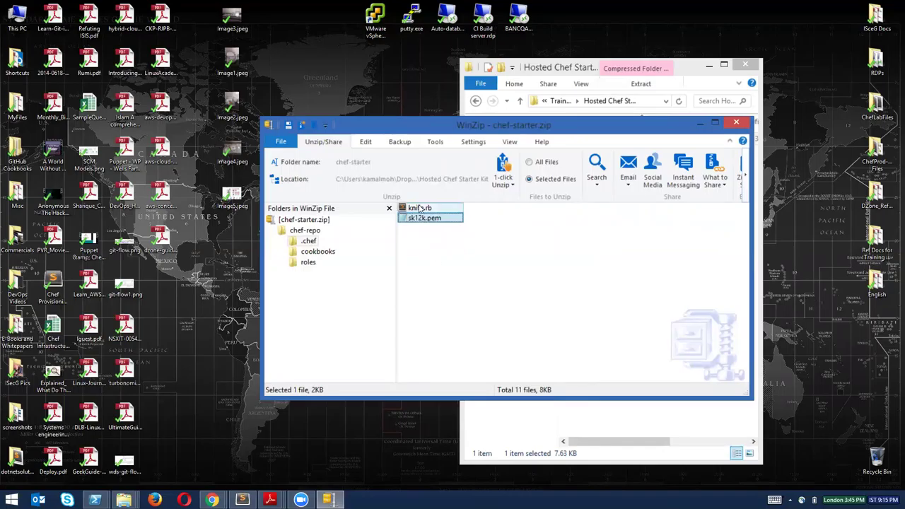
left_click(434, 248)
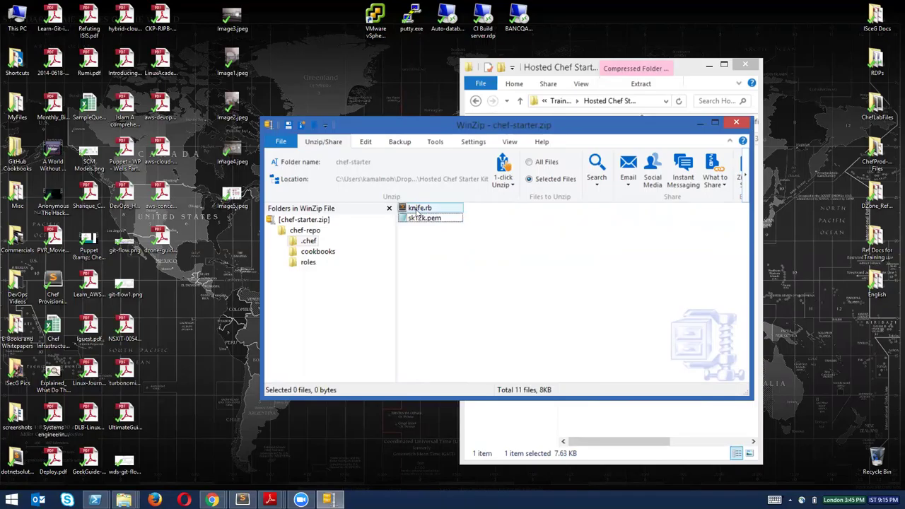
Open knife.rb, highlight node_name and the client_key path, then select sk12k.pem in WinZip.
double_click(417, 210)
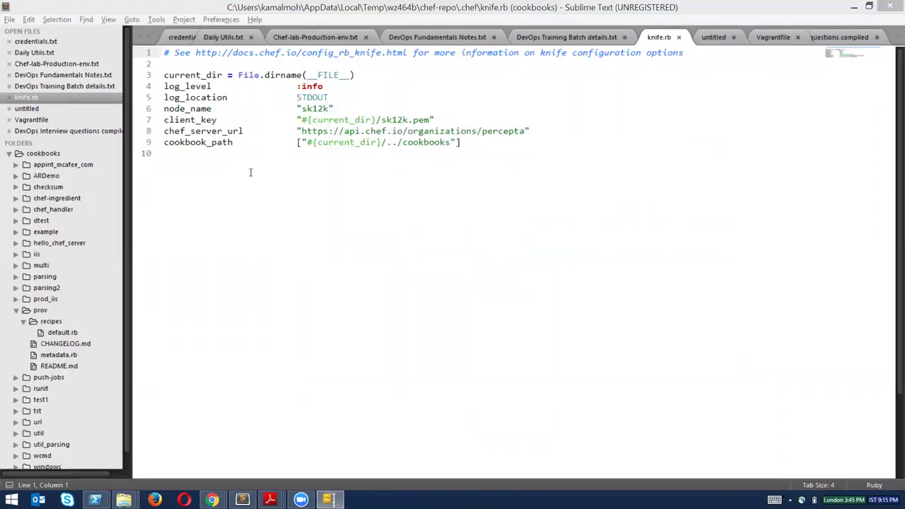
double_click(197, 120)
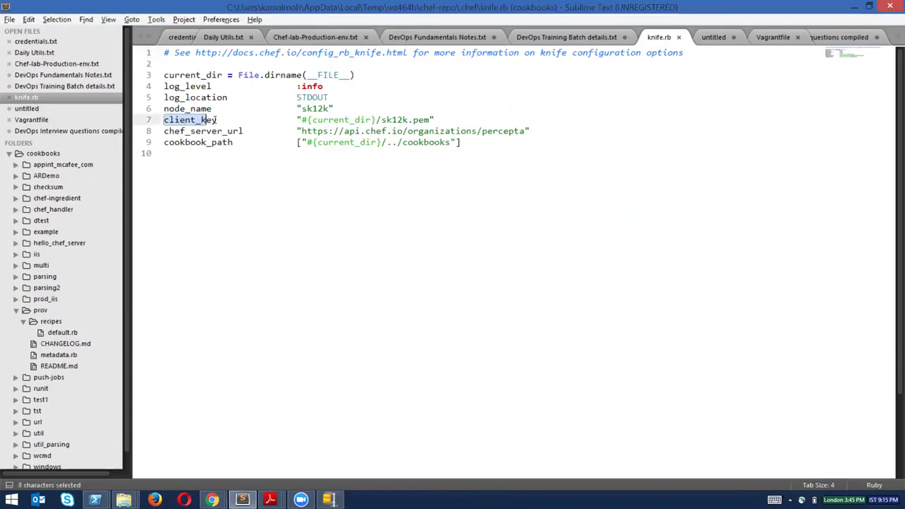
left_click(189, 111)
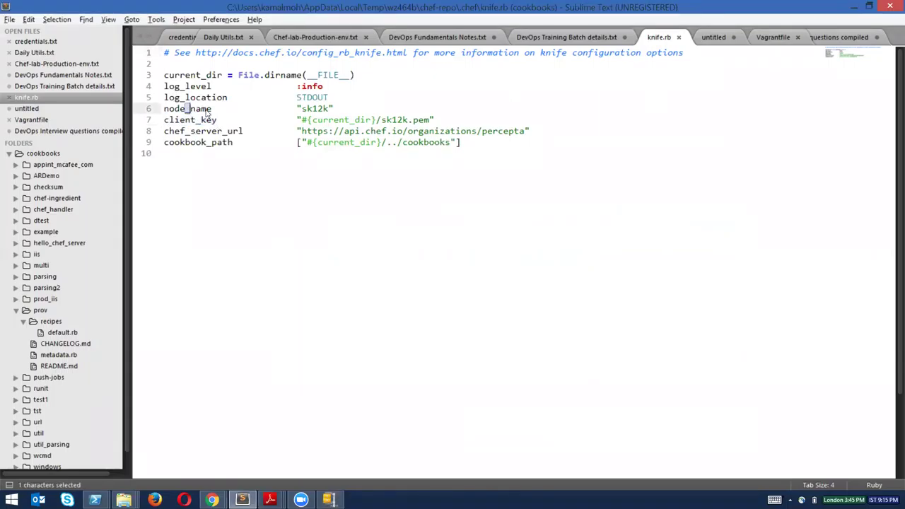
left_click(302, 109)
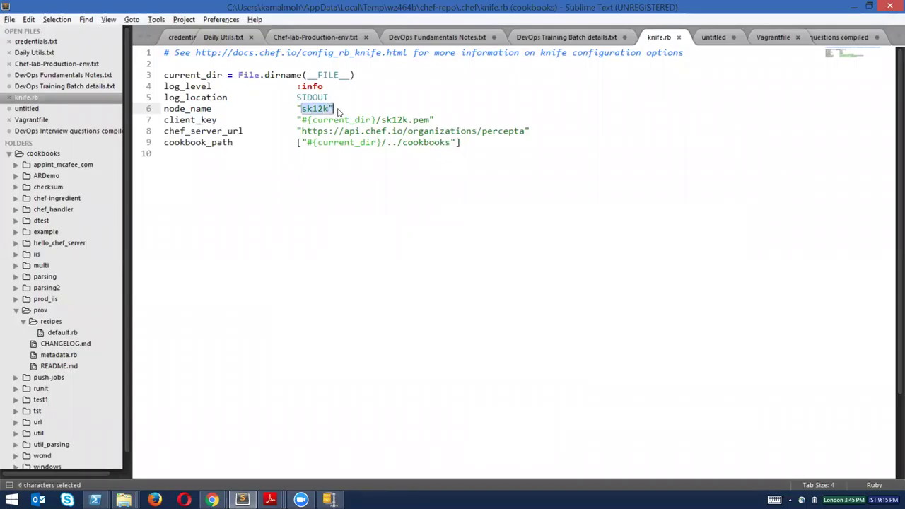
left_click(333, 109)
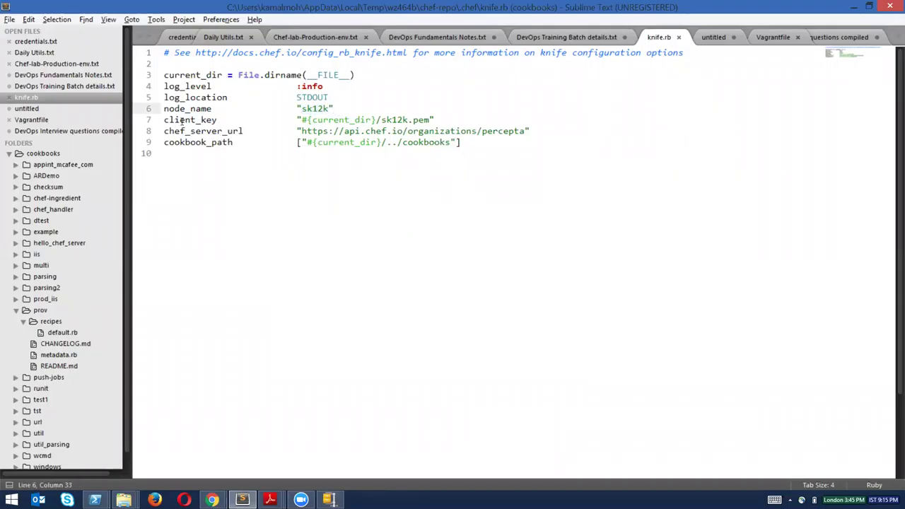
left_click_drag(180, 120, 217, 120)
left_click_drag(308, 121, 430, 121)
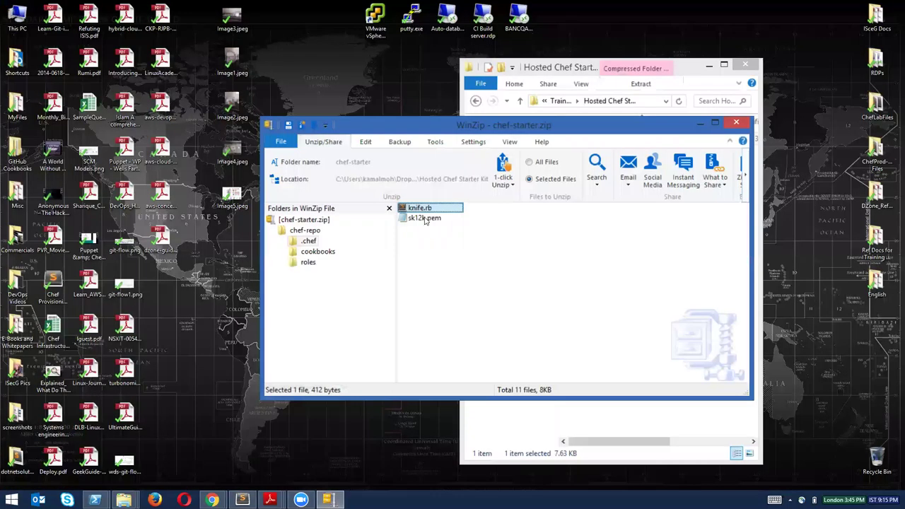
left_click(425, 219)
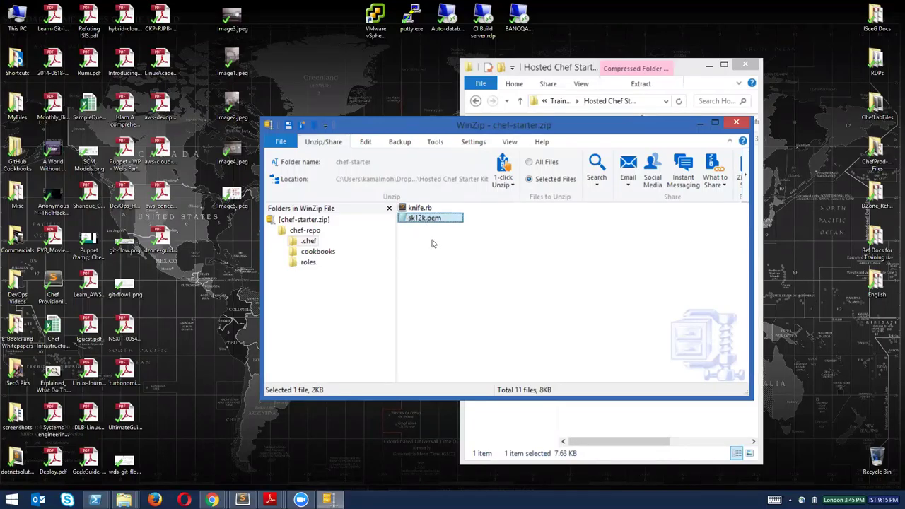
Preview the open Chrome windows, then bring knife.rb in Sublime Text back to the front.
left_click(211, 500)
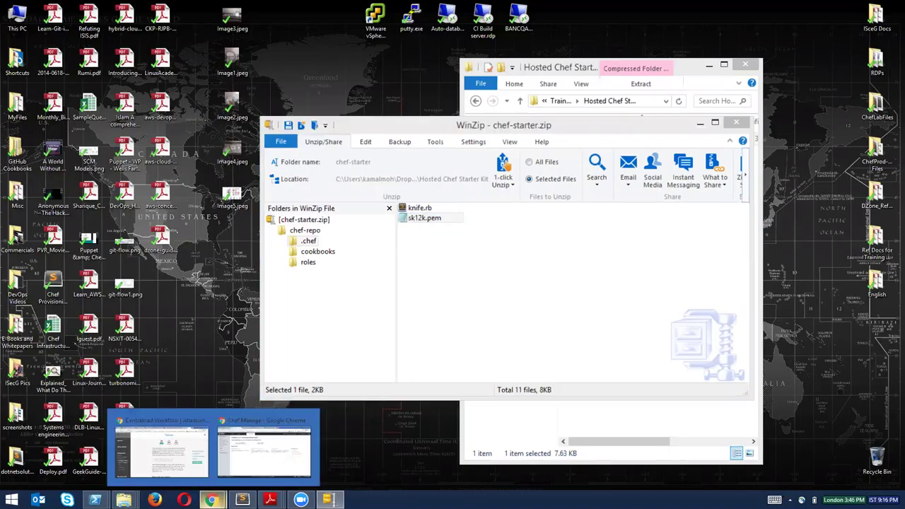
mouse_move(269, 446)
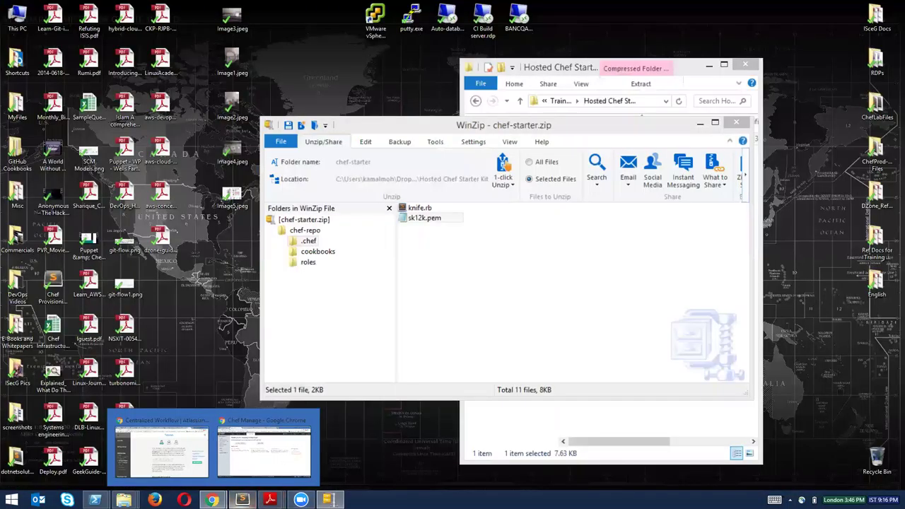
left_click(242, 500)
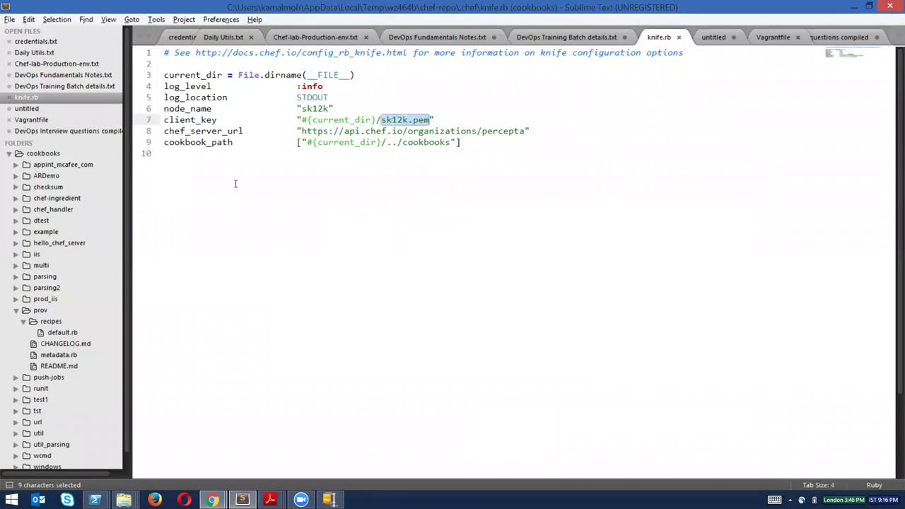
Highlight knife.rb's client_key value and the percepta organization in the chef_server_url.
left_click_drag(165, 133, 253, 120)
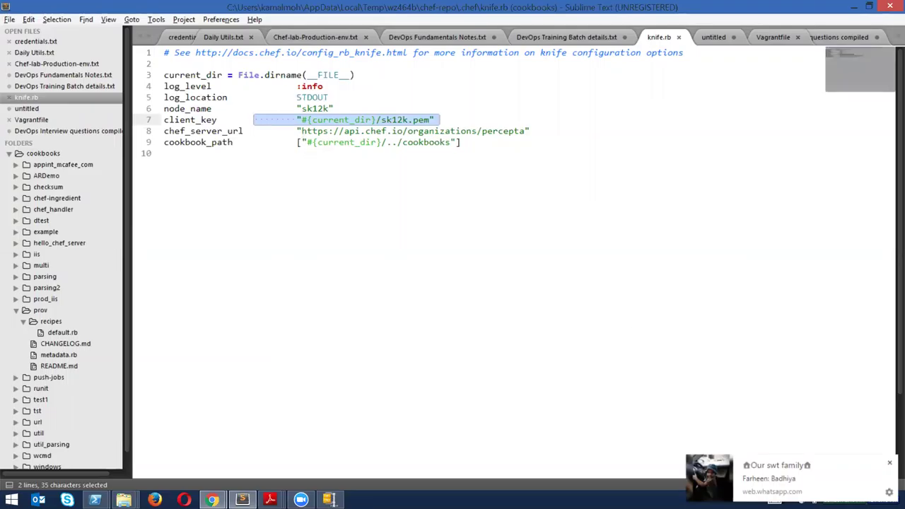
left_click_drag(301, 131, 403, 142)
left_click_drag(485, 136, 527, 133)
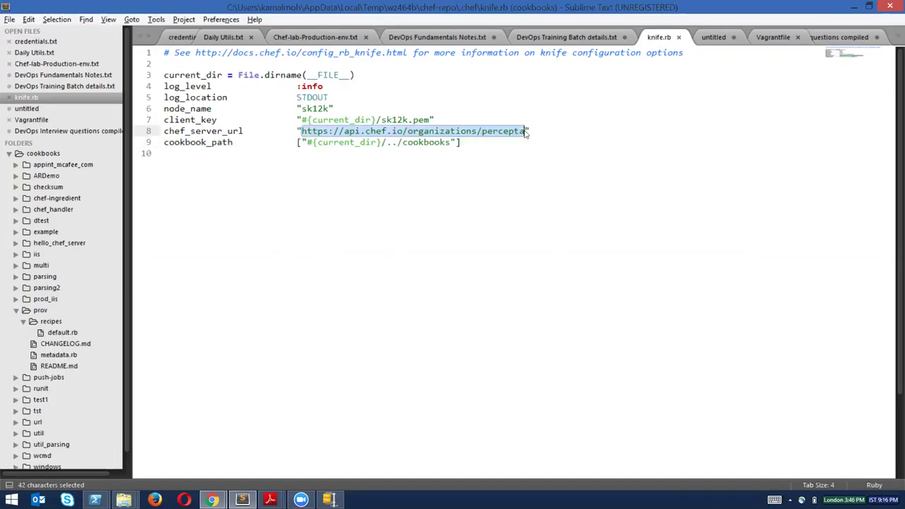
left_click(346, 132)
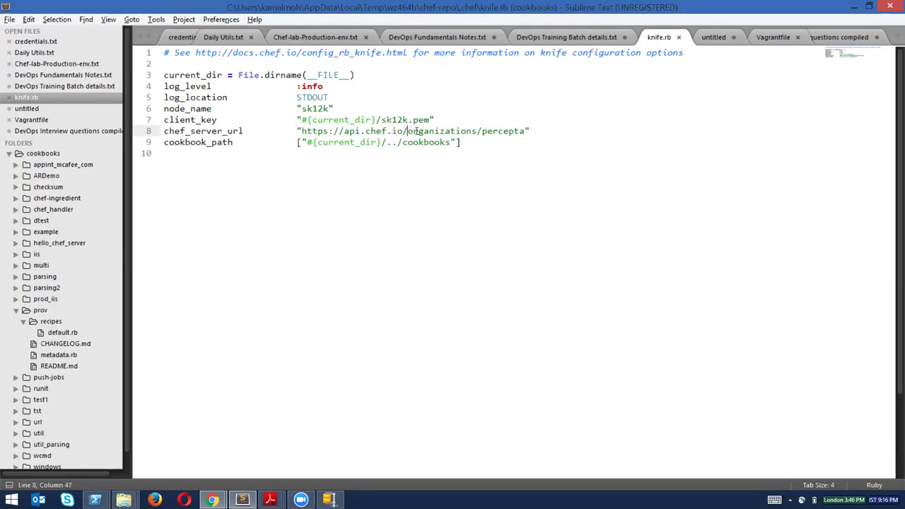
left_click(481, 132)
left_click_drag(483, 132, 525, 131)
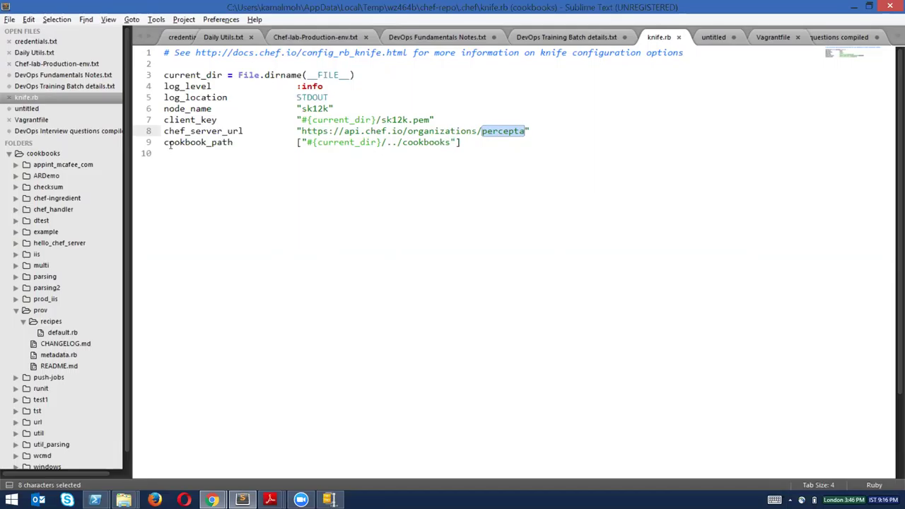
Highlight the cookbook_path setting and its value, then close knife.rb and minimize Sublime Text.
left_click_drag(169, 143, 224, 143)
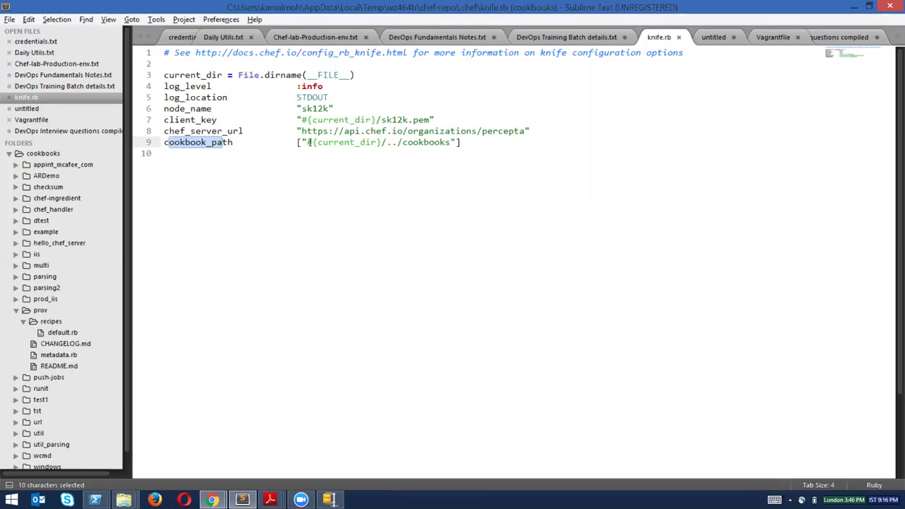
left_click_drag(402, 142, 472, 179)
left_click(472, 177)
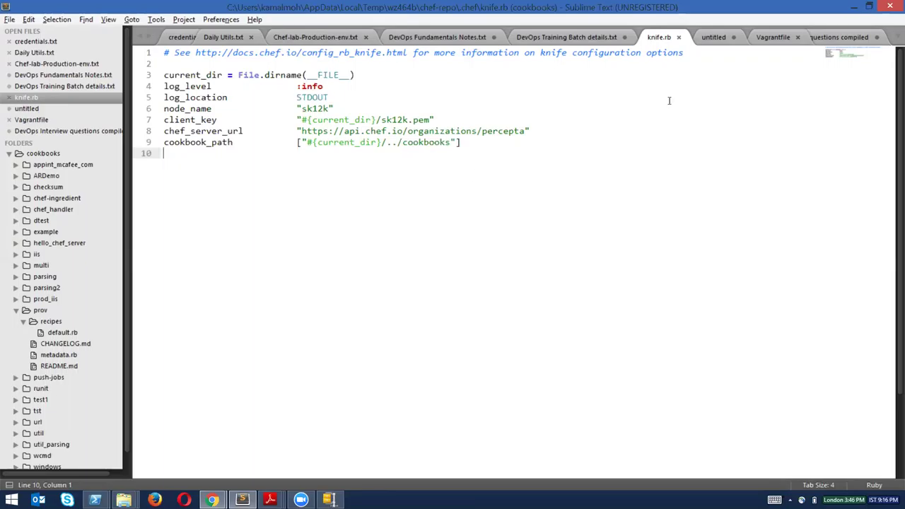
left_click(678, 37)
key("super+Down")
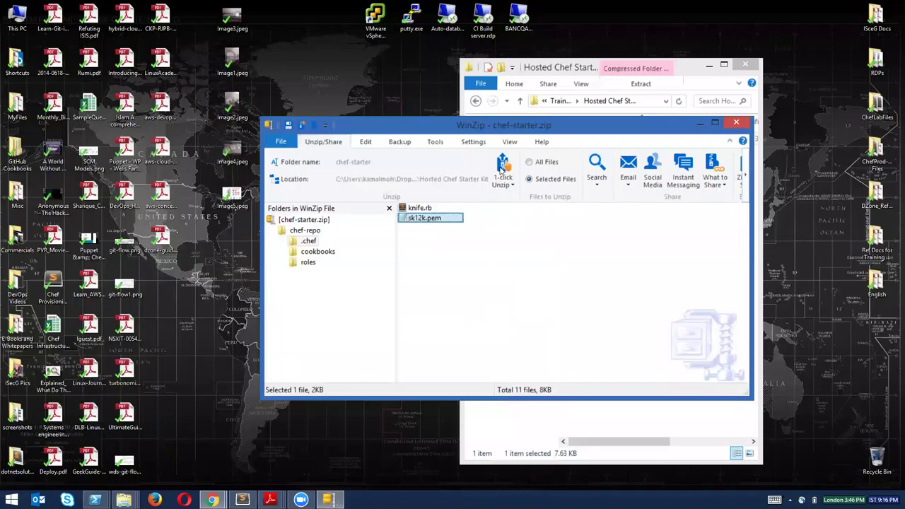
Browse chef-repo's cookbooks/starter/recipes folder in WinZip and open default.rb.
left_click_drag(500, 125, 492, 124)
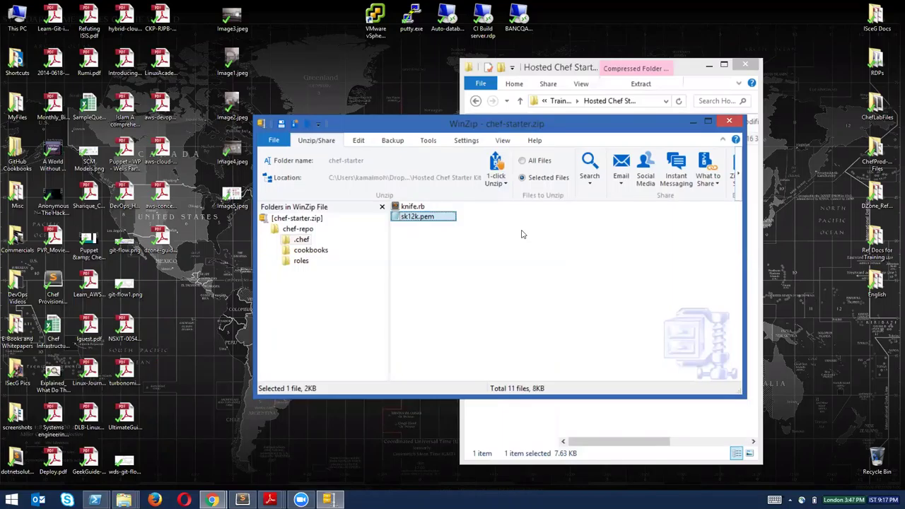
left_click(436, 264)
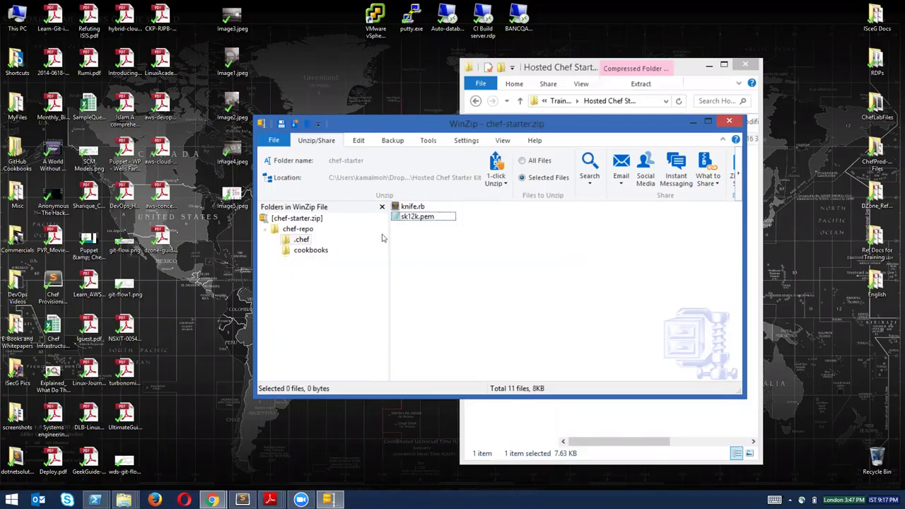
left_click(315, 252)
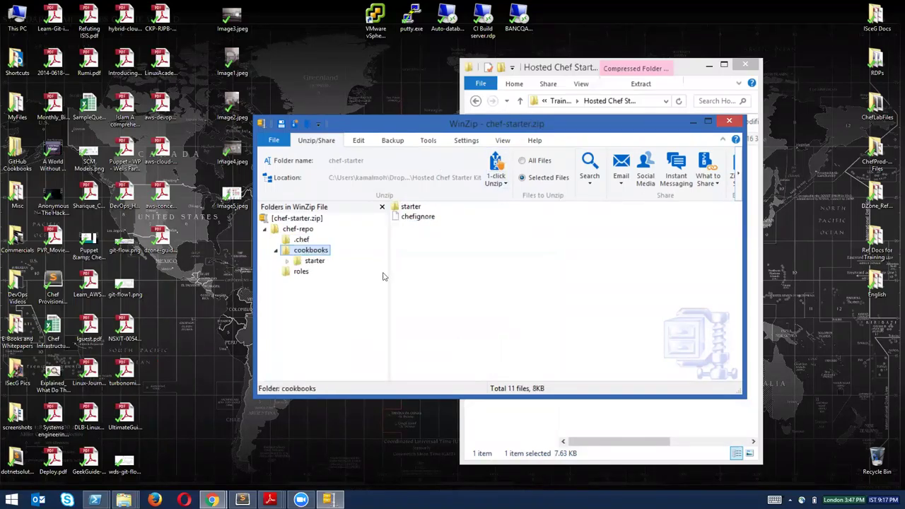
double_click(414, 209)
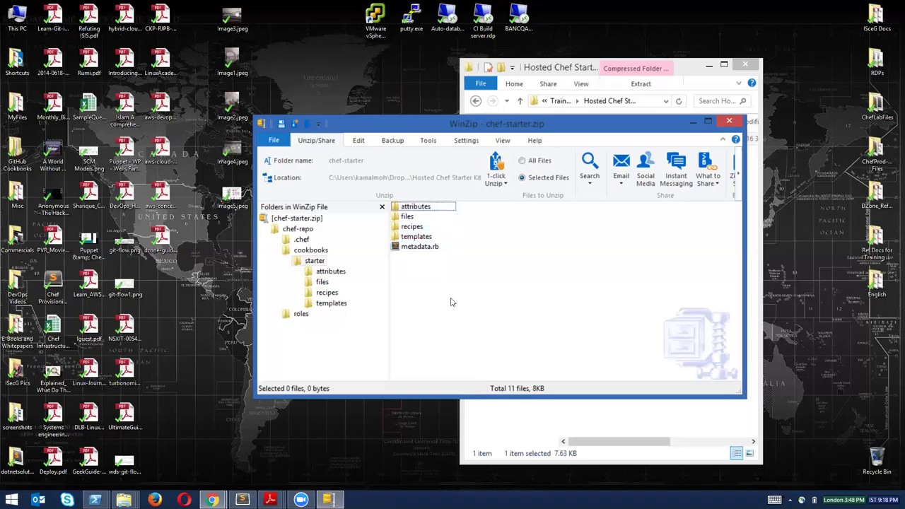
double_click(411, 228)
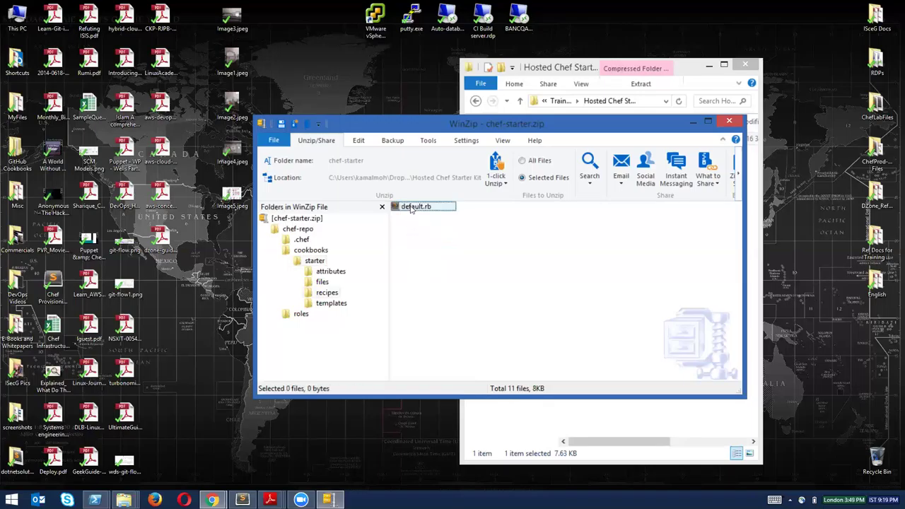
double_click(411, 207)
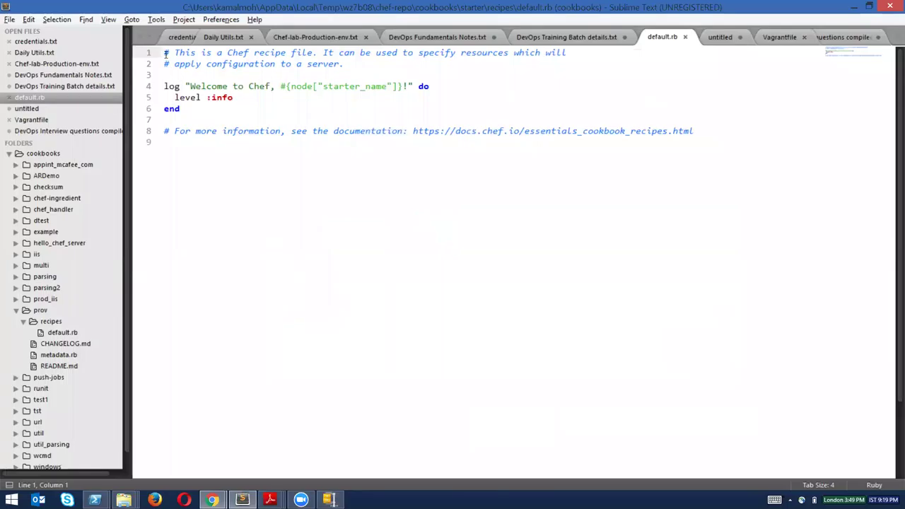
Highlight default.rb's header and documentation comment lines, then close the recipe.
left_click_drag(165, 55, 359, 64)
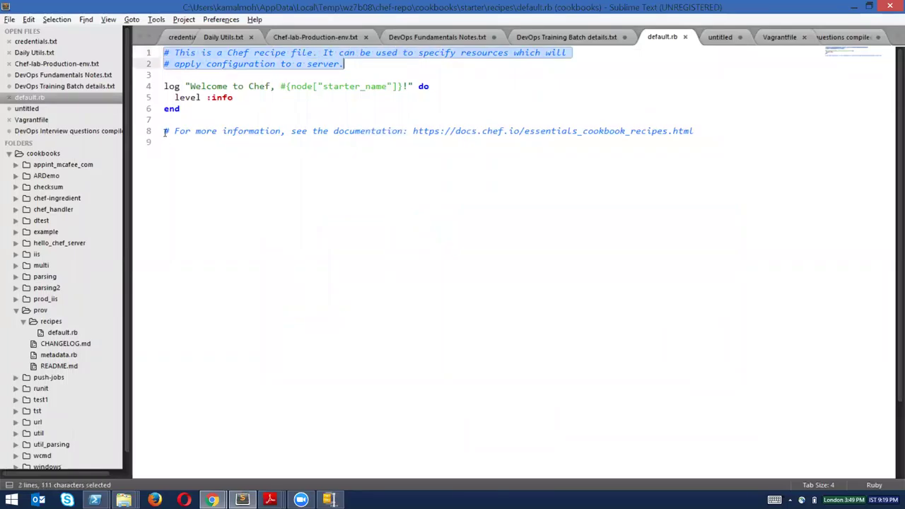
left_click_drag(163, 136, 390, 143)
left_click(452, 238)
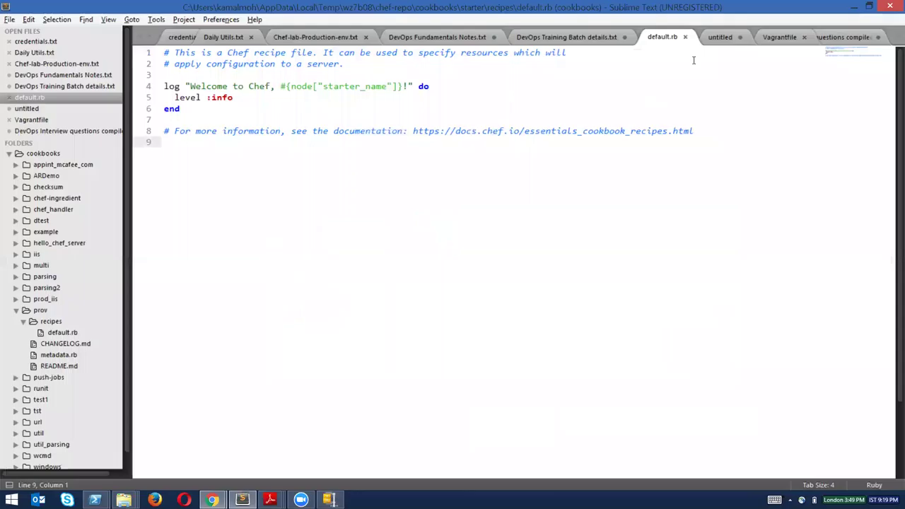
left_click(685, 37)
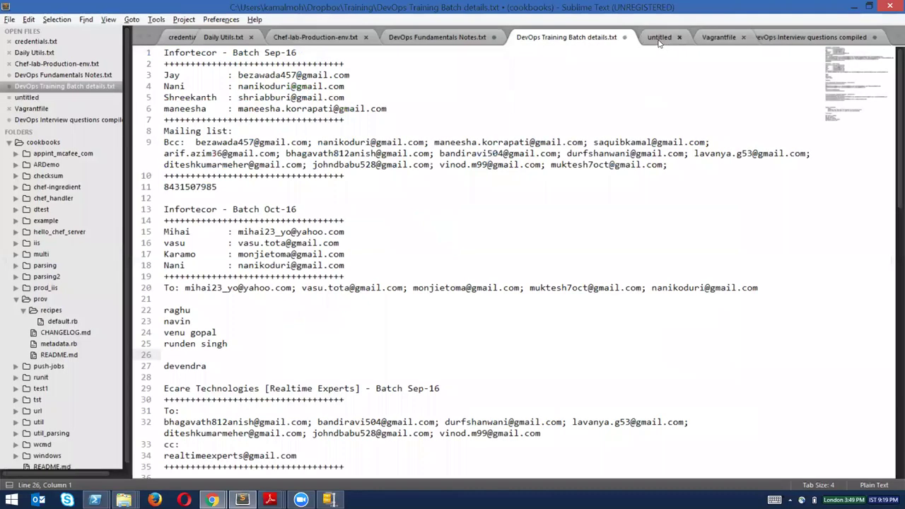
Glance at the untitled notes and Vagrantfile tabs, then minimize Sublime Text.
left_click(669, 37)
key("ctrl+Page_Down")
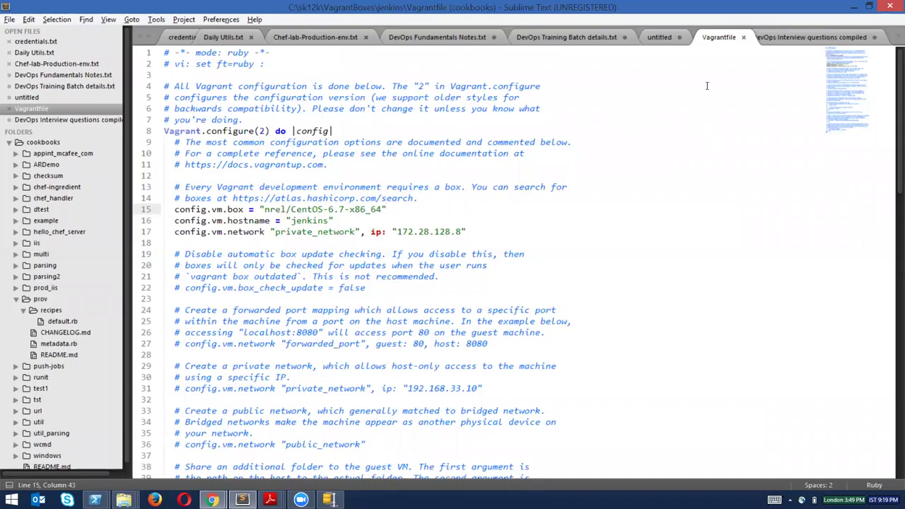
left_click(663, 41)
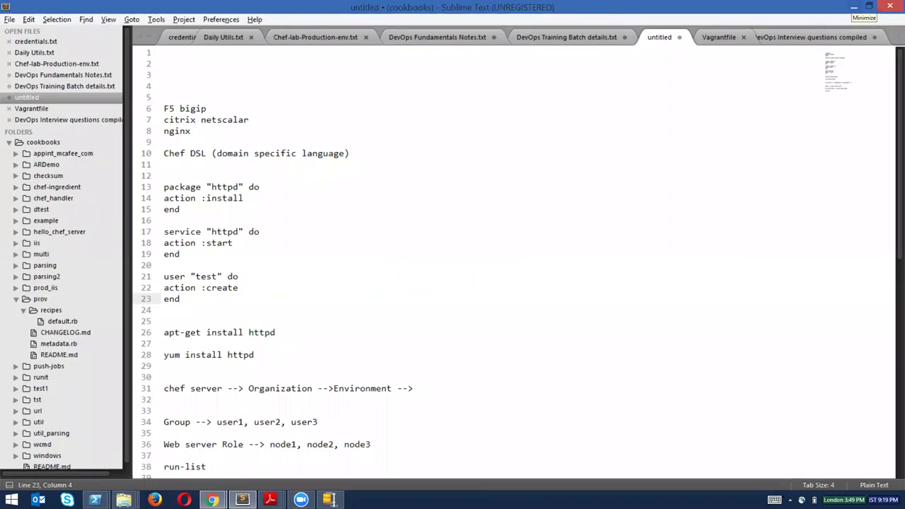
left_click(855, 6)
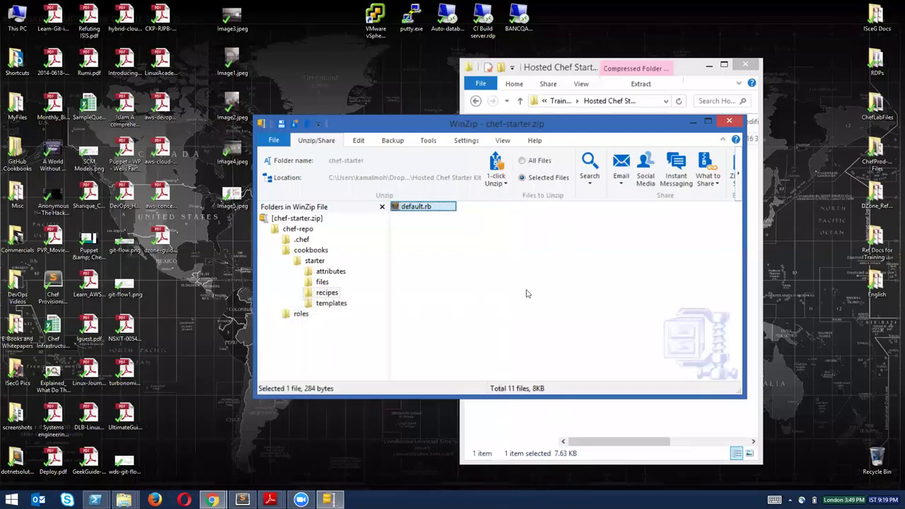
left_click(388, 212)
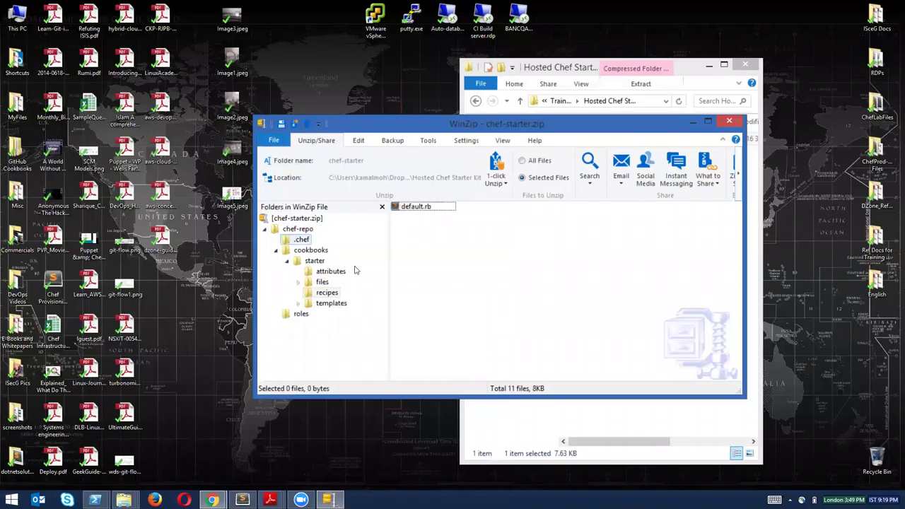
left_click(311, 251)
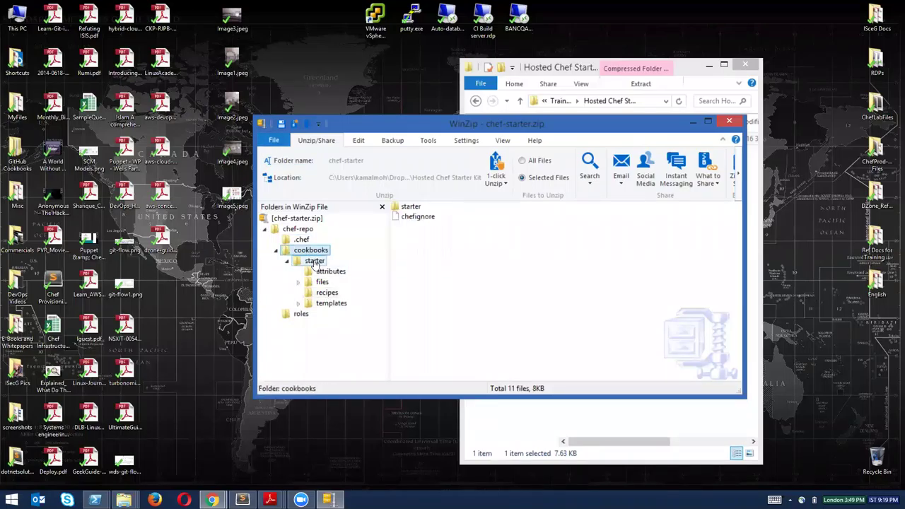
left_click(315, 262)
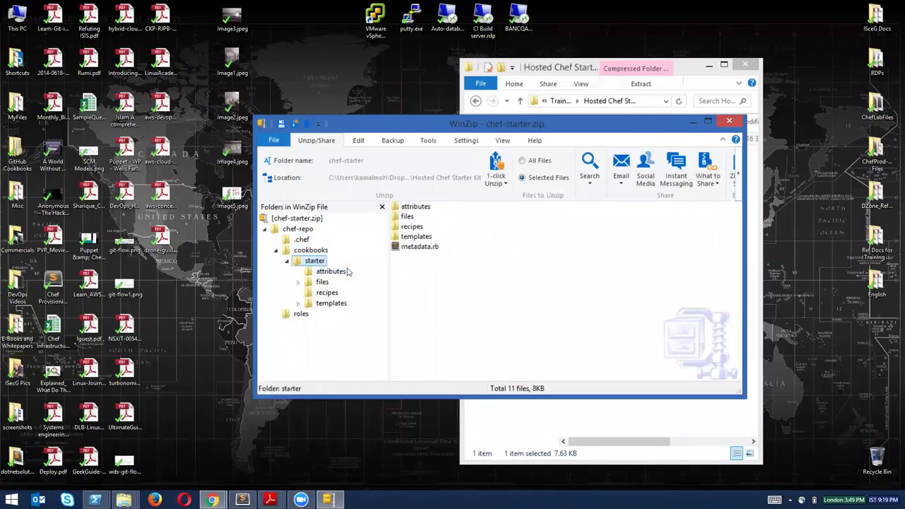
left_click(324, 293)
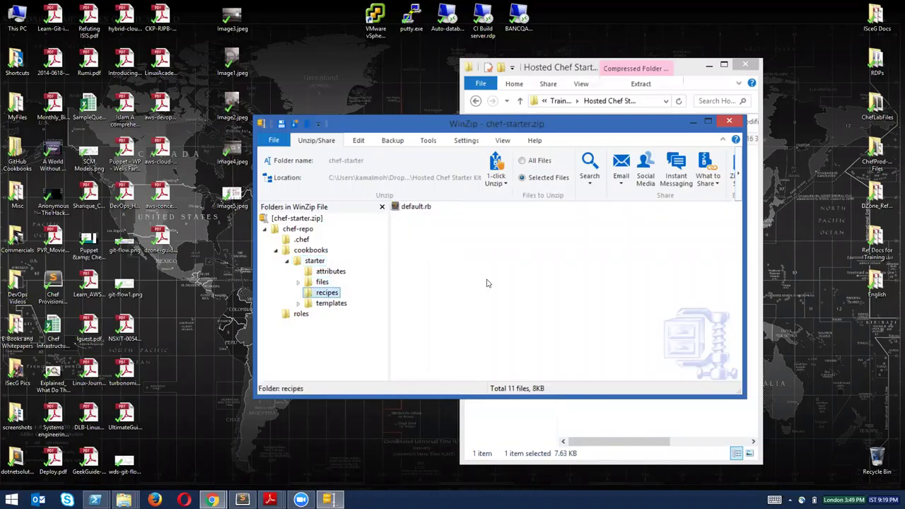
left_click(418, 208)
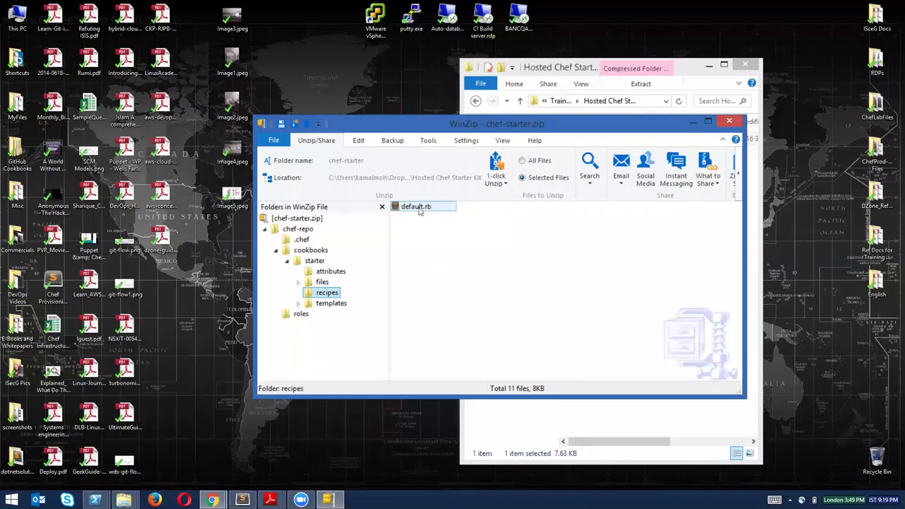
Open the default.rb recipe and add blank lines below the documentation comment.
double_click(419, 208)
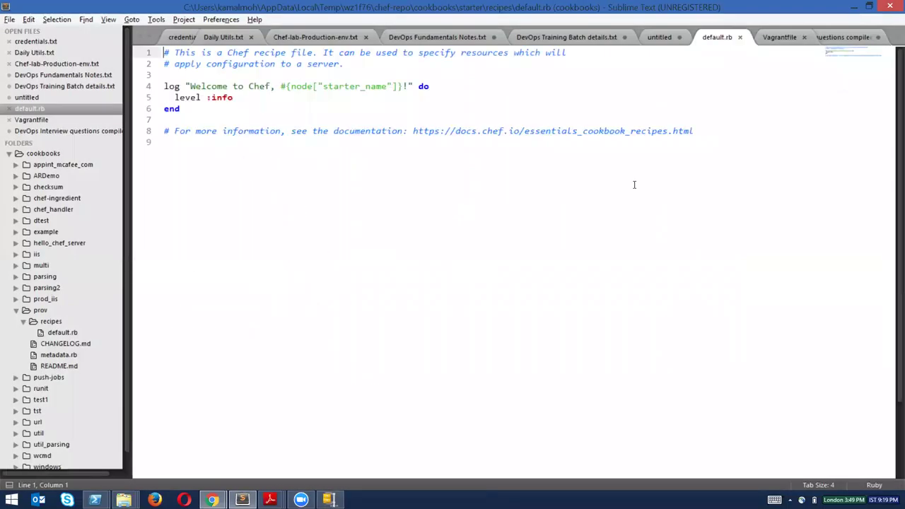
left_click(705, 130)
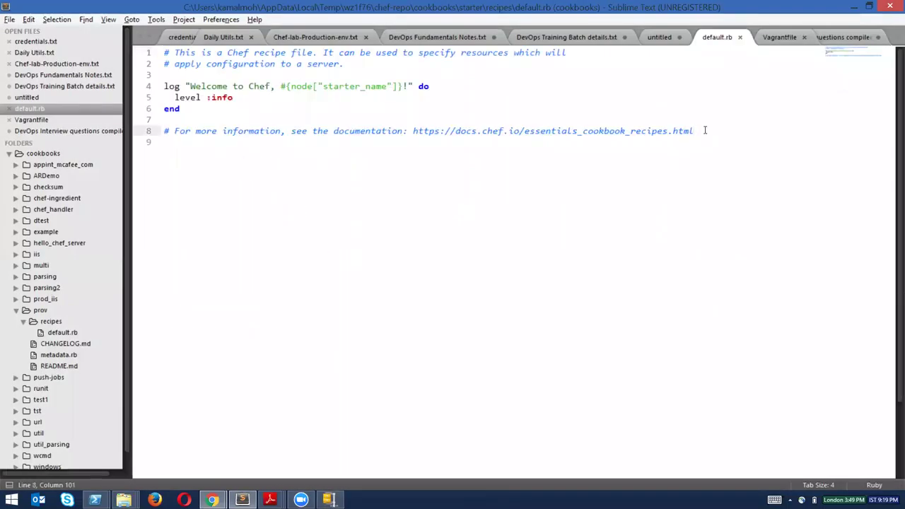
key("Return")
key("Return")
key("Return")
key("Return")
key("Return")
key("Return")
key("Return")
key("Return")
key("Return")
key("Return")
key("Return")
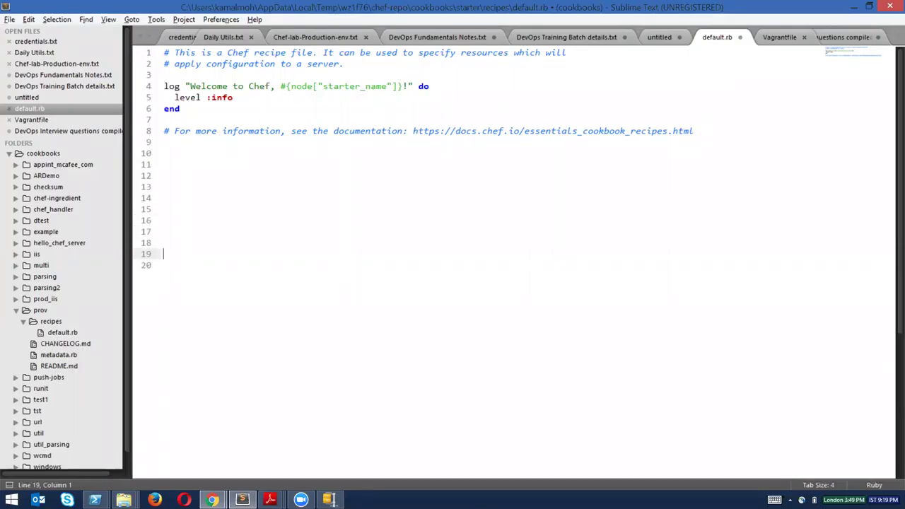
Close default.rb without saving and minimize Sublime Text.
key("ctrl+w")
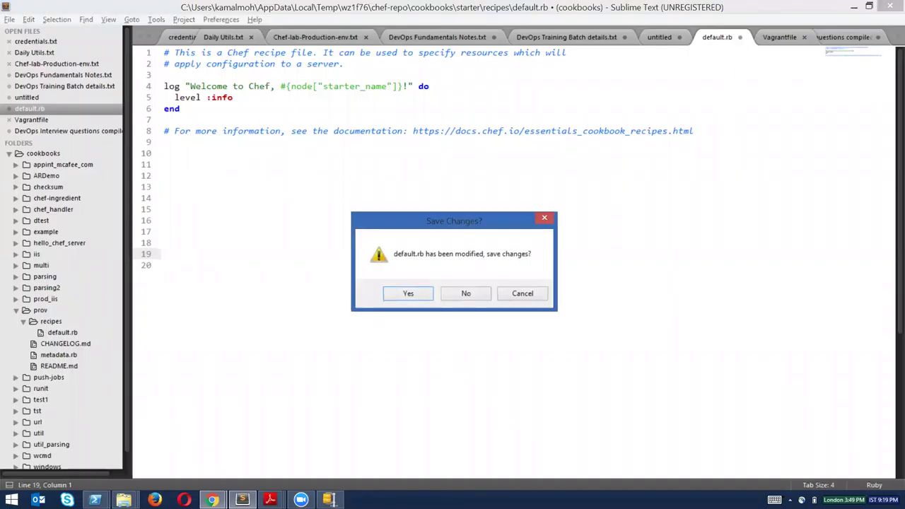
left_click(480, 294)
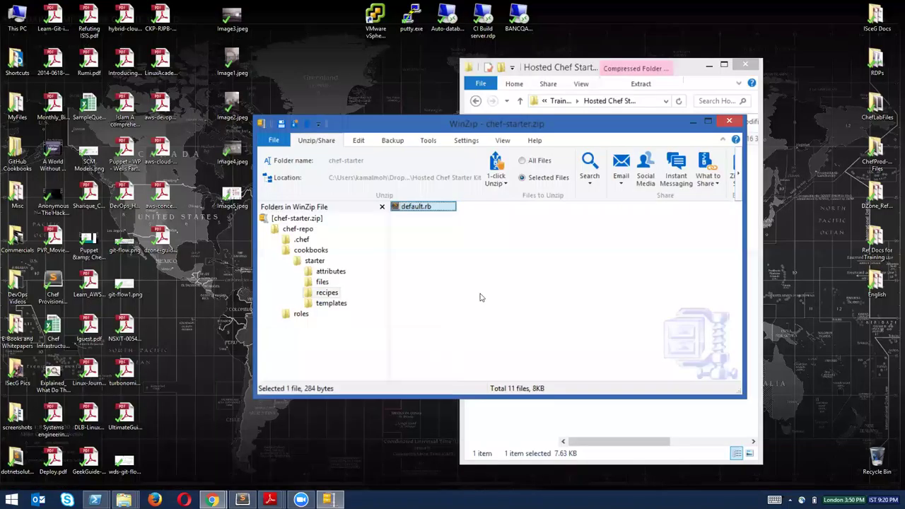
left_click(480, 296)
Open metadata.rb from the archive's starter folder in Sublime Text.
left_click(315, 263)
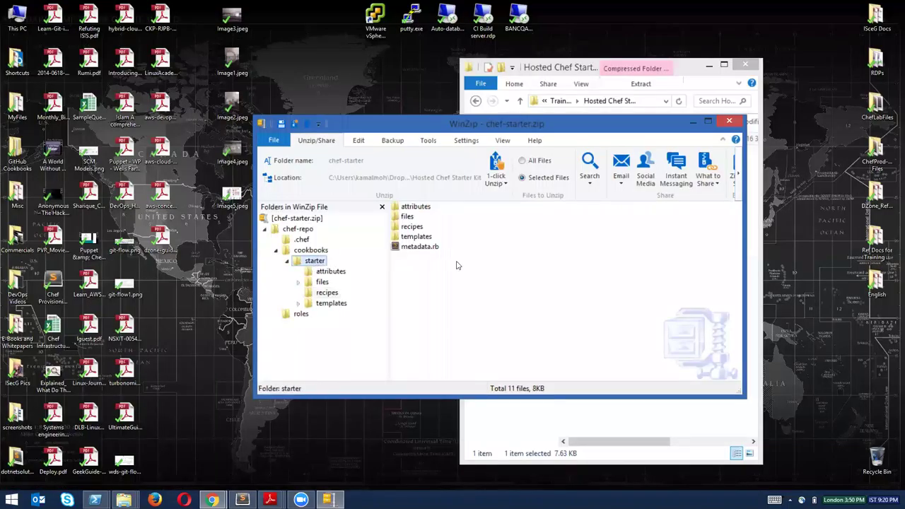
left_click(418, 247)
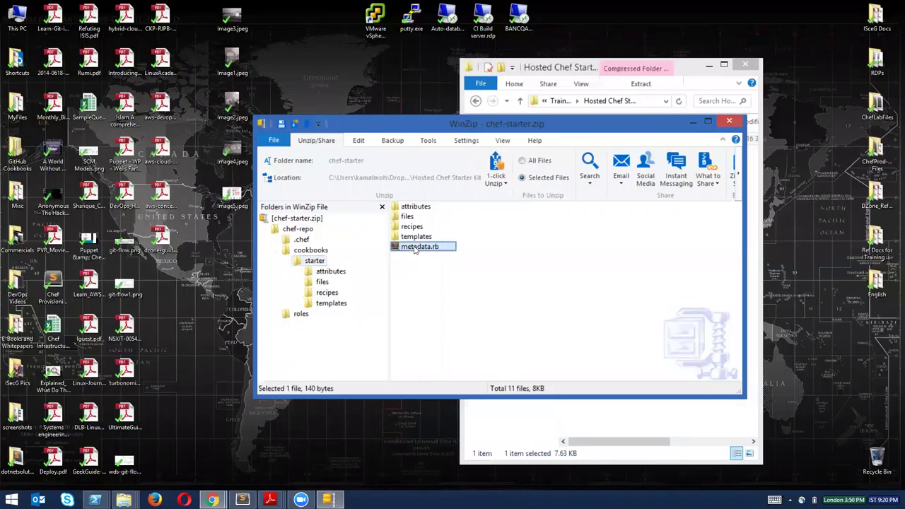
double_click(416, 247)
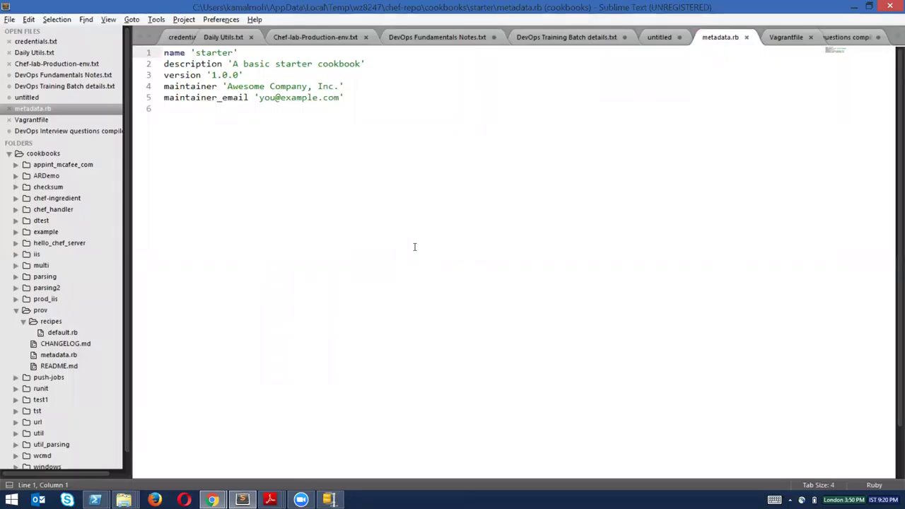
Highlight the maintainer company and e-mail values and the version line, then go to empty line 6.
left_click(227, 87)
left_click_drag(291, 88, 334, 87)
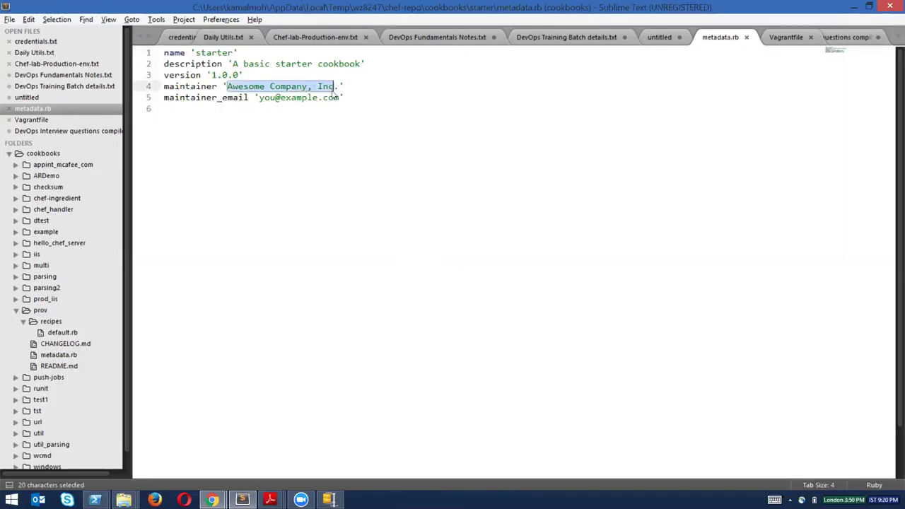
left_click_drag(261, 99, 340, 98)
left_click(366, 103)
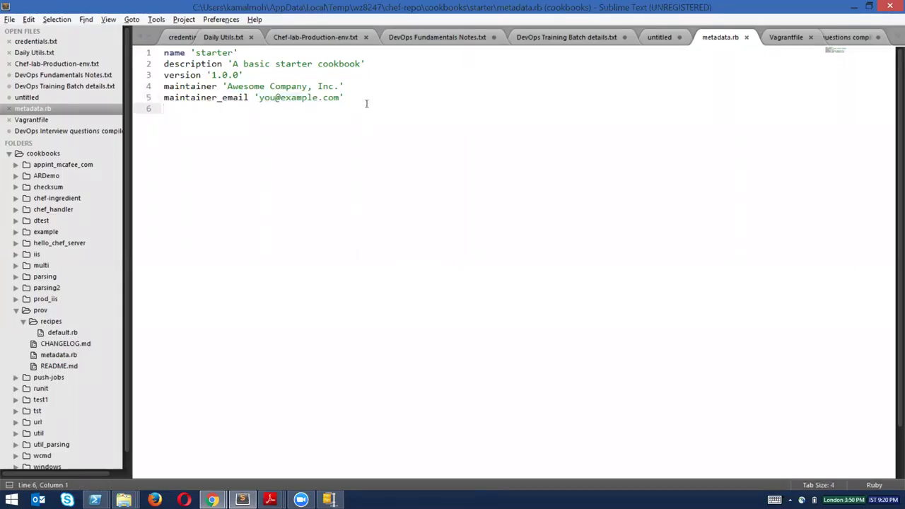
left_click(273, 73)
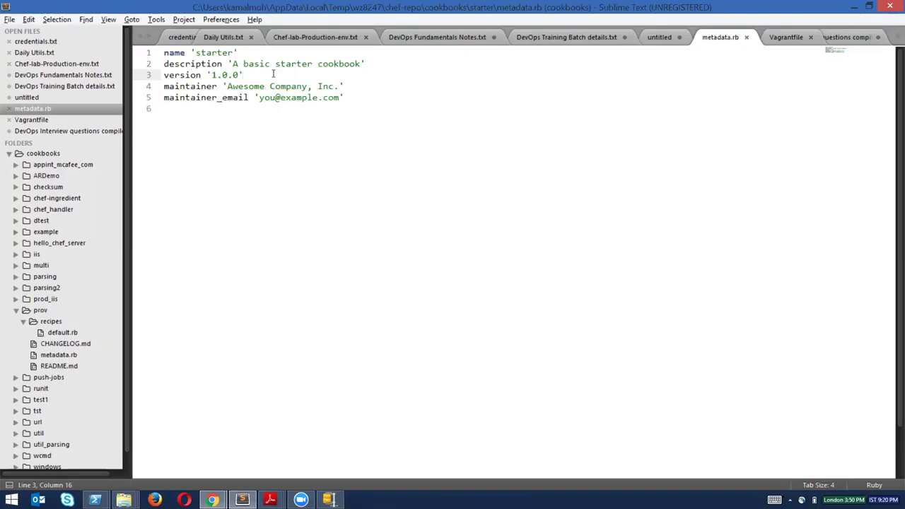
key("Down")
key("Down")
key("Down")
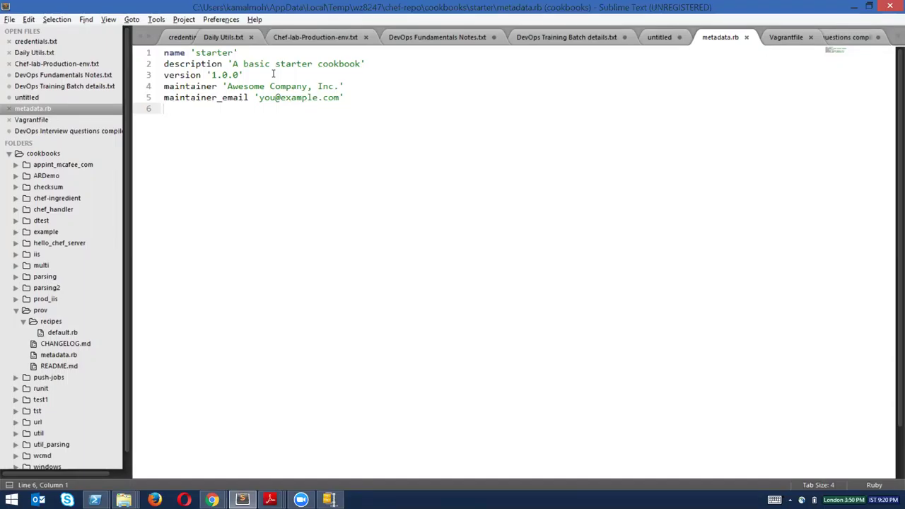
Type depends "cookbookname" on line 6 of metadata.rb.
type("d")
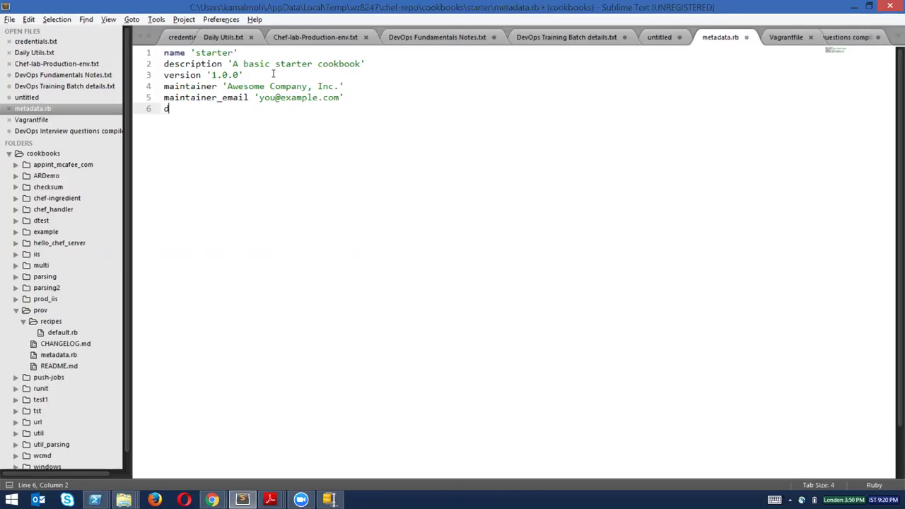
type("epends \"cookb")
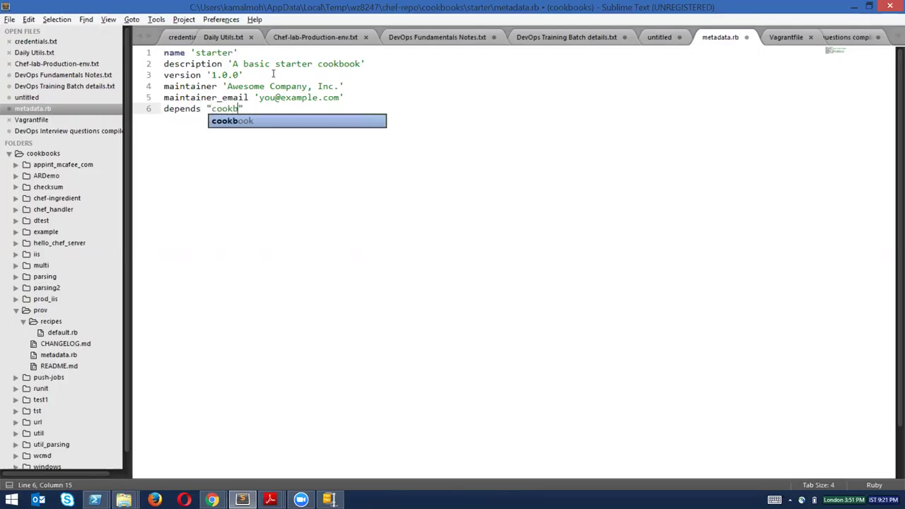
type("ooknam")
key("BackSpace")
key("BackSpace")
key("BackSpace")
type("name")
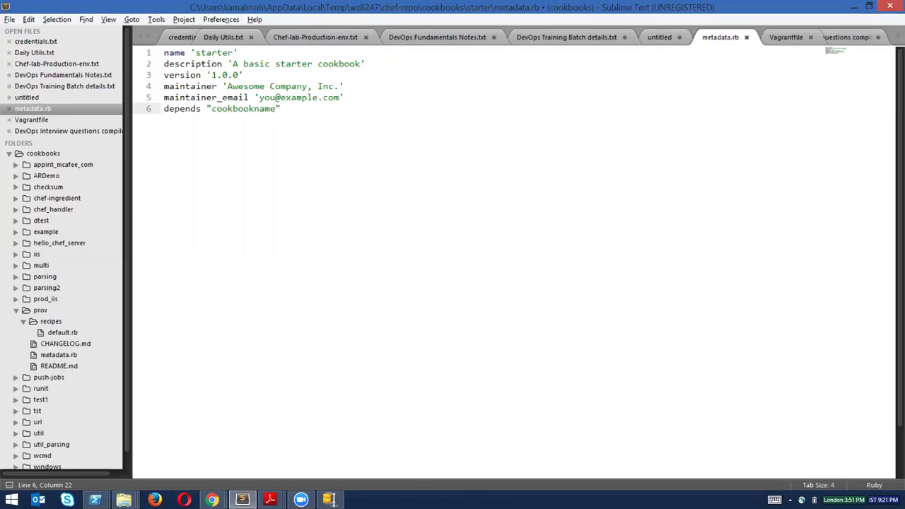
Close metadata.rb without saving and minimize Sublime Text.
key("ctrl+w")
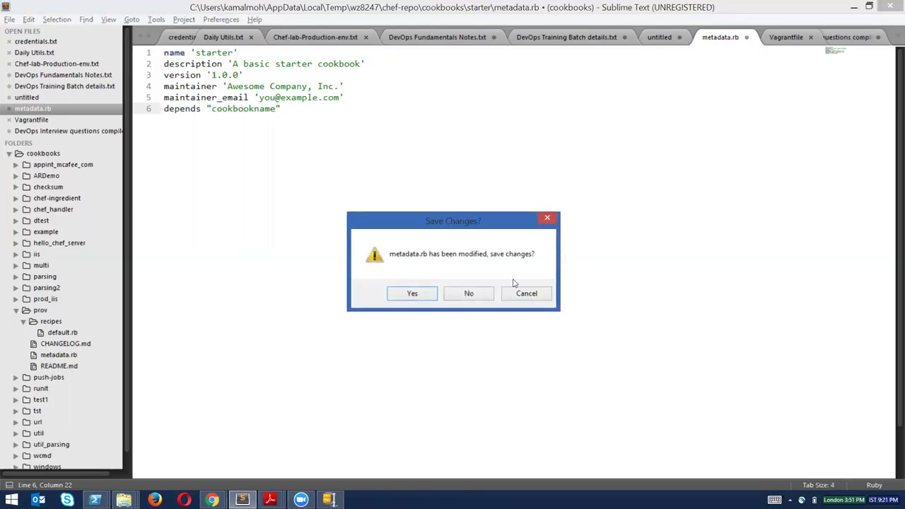
left_click(469, 295)
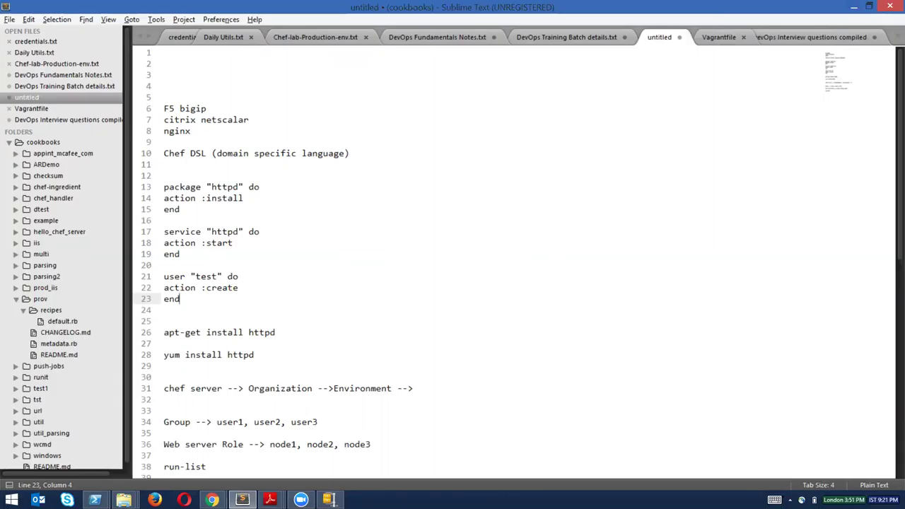
left_click(853, 6)
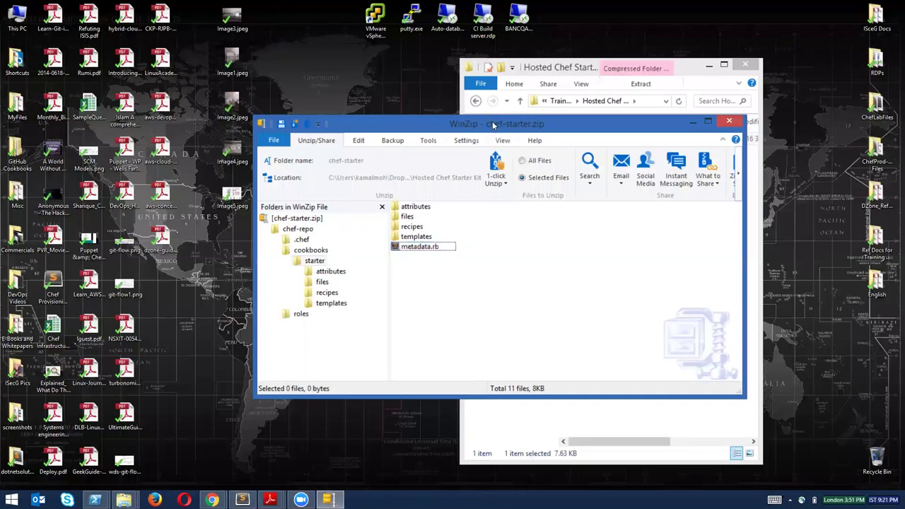
Move the archive window aside and bring the PowerShell window forward, maximized.
left_click_drag(495, 125, 460, 129)
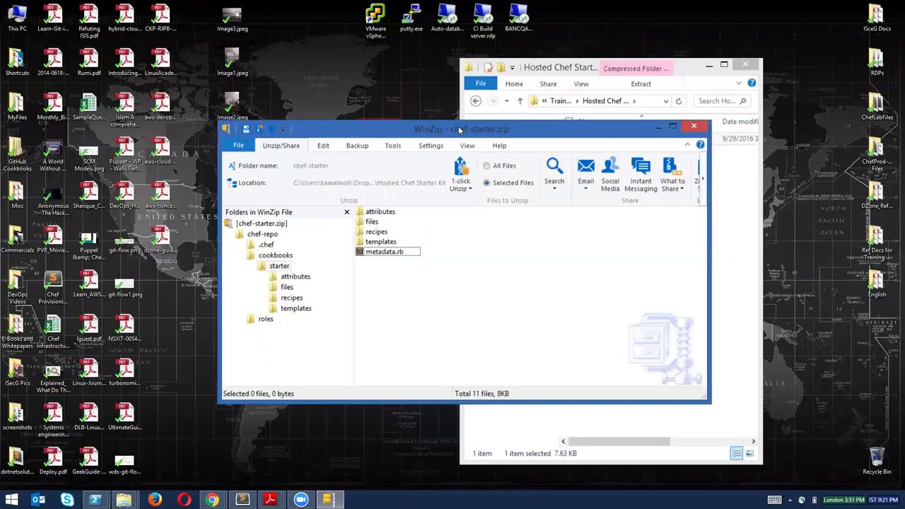
left_click_drag(460, 129, 576, 149)
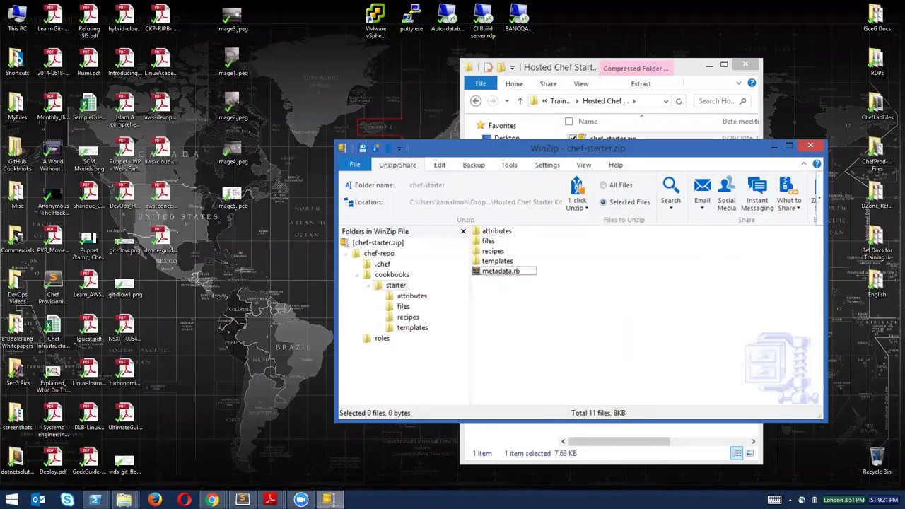
mouse_move(95, 500)
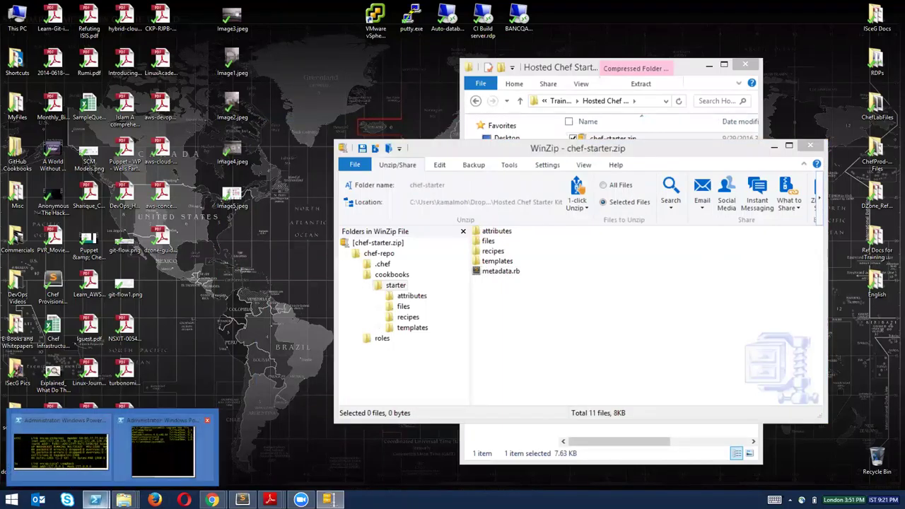
left_click(164, 449)
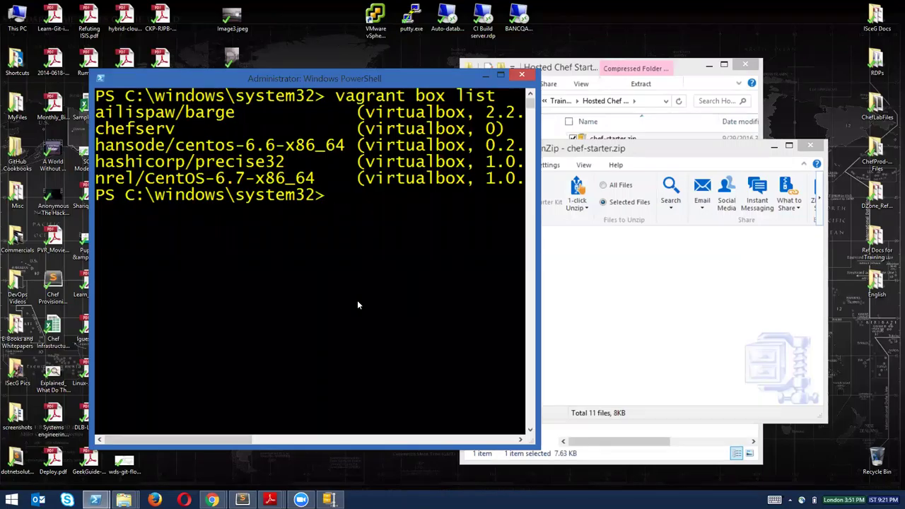
left_click(501, 76)
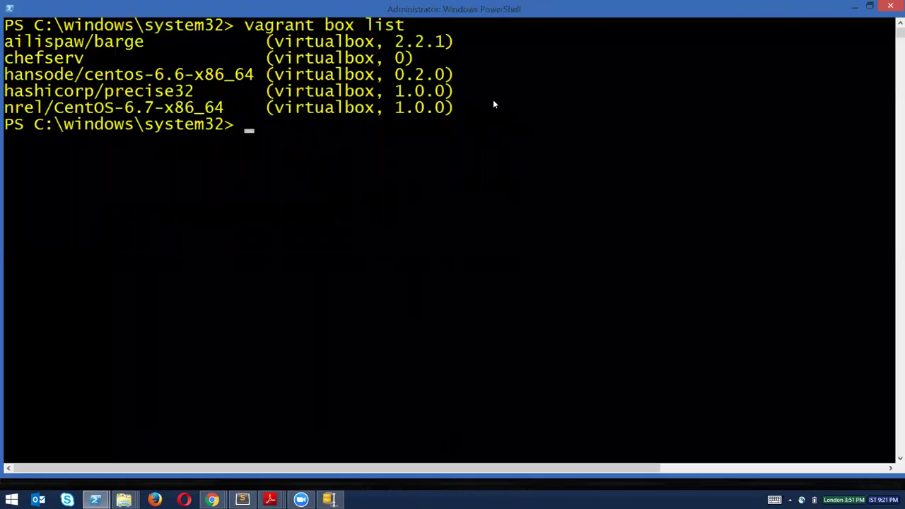
Clear the console and run vagrant global-status.
type("clear")
key("Return")
type("vag")
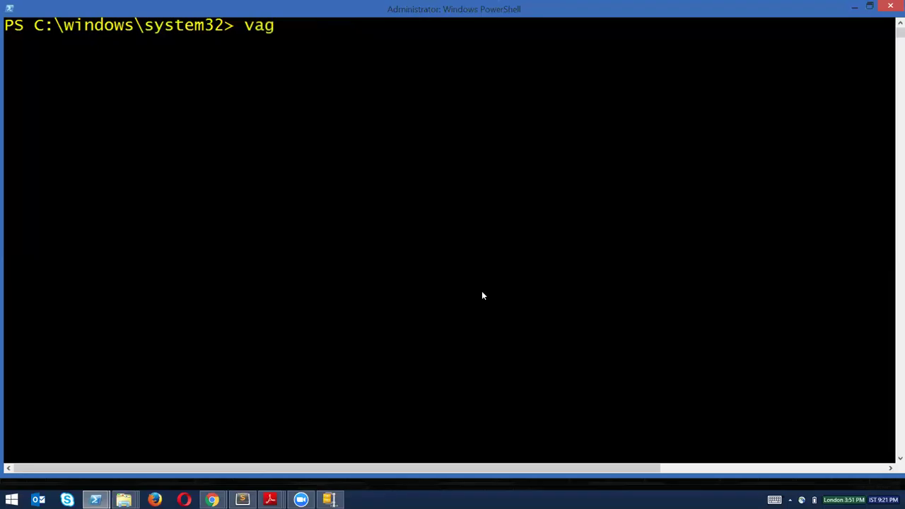
type("rant global-status")
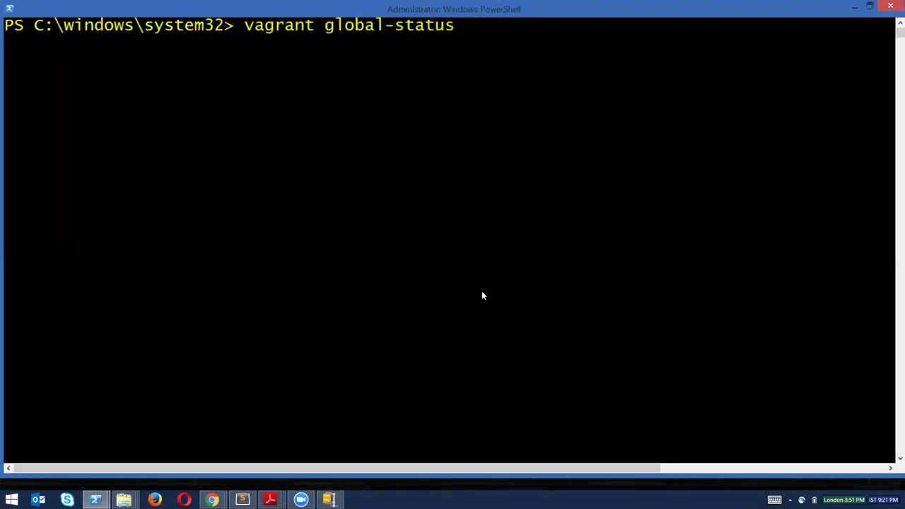
key("Return")
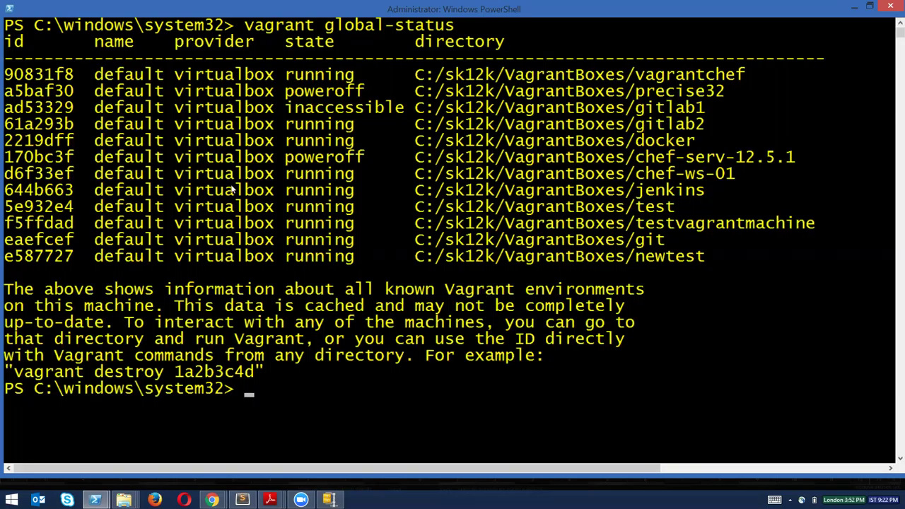
Copy chef-ws-01's id d6f33ef and enter vagrant up d6f33ef.
double_click(68, 178)
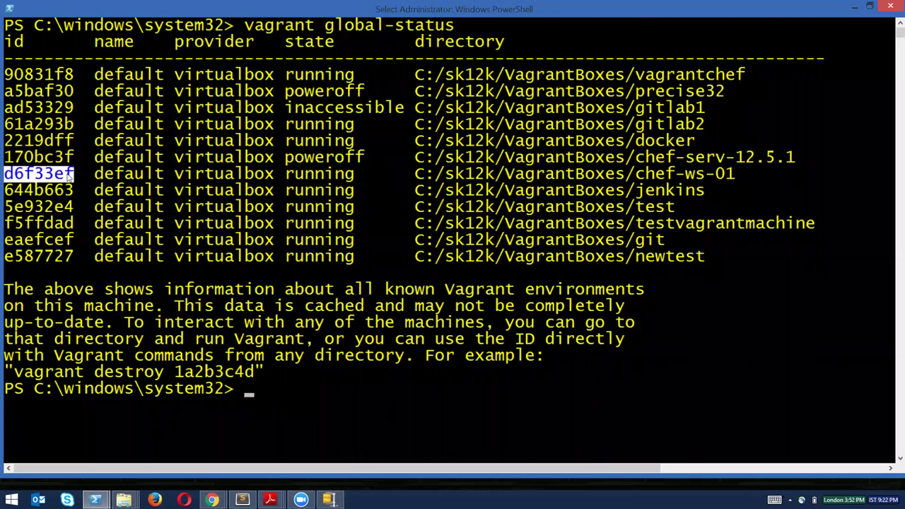
right_click(69, 179)
type("vag")
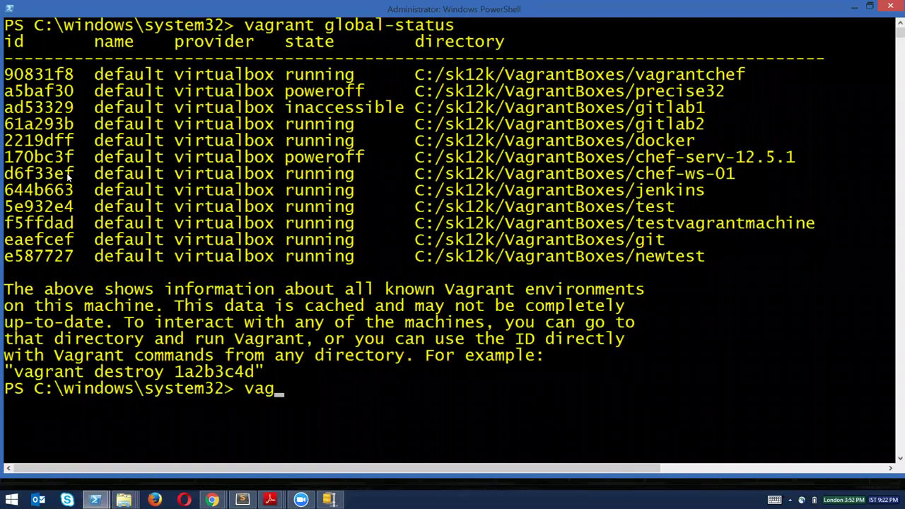
type("rant up d6f33ef")
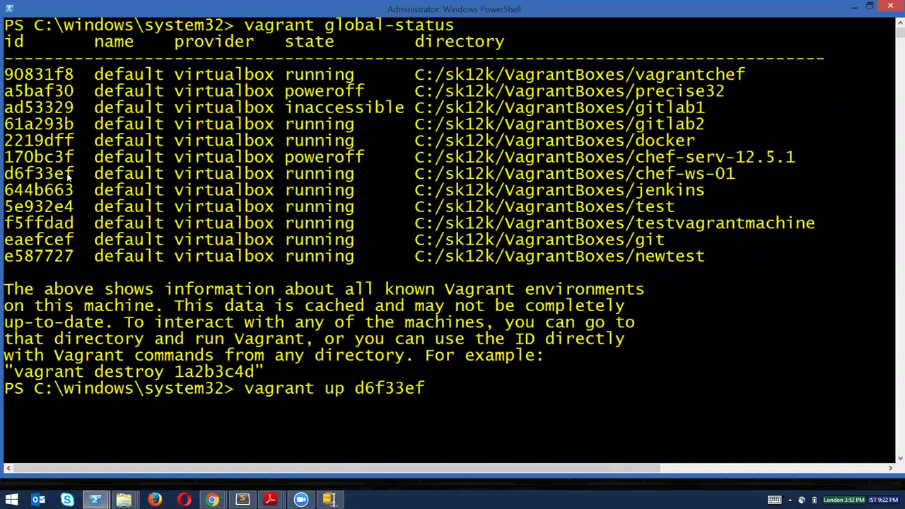
key("Return")
Highlight the machine IDs 170bc3f and d6f33ef and the chef-ws-01 directory in the status list.
left_click_drag(10, 156, 74, 158)
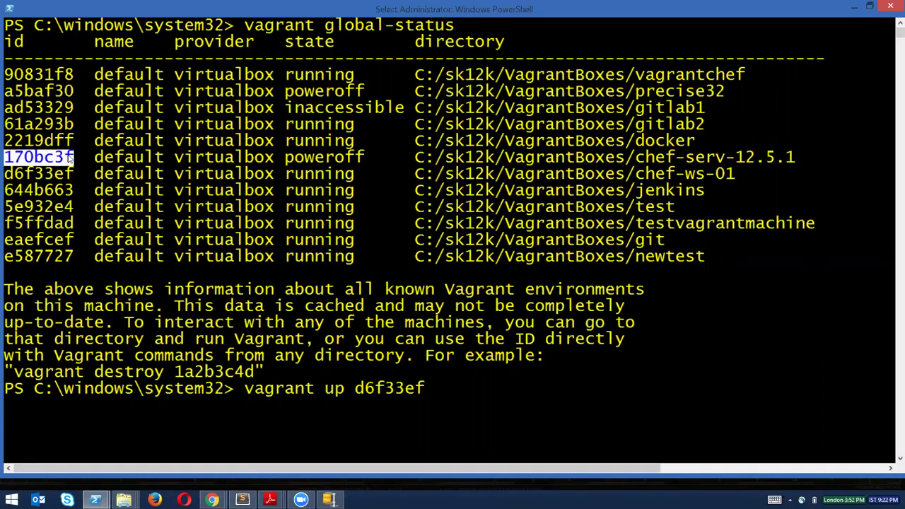
left_click(29, 174)
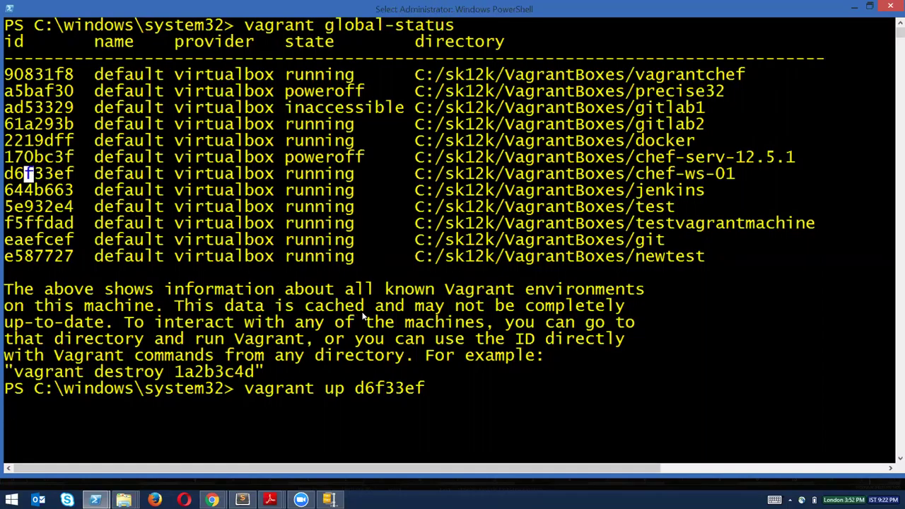
left_click_drag(7, 173, 73, 173)
left_click(619, 173)
left_click_drag(636, 173, 736, 174)
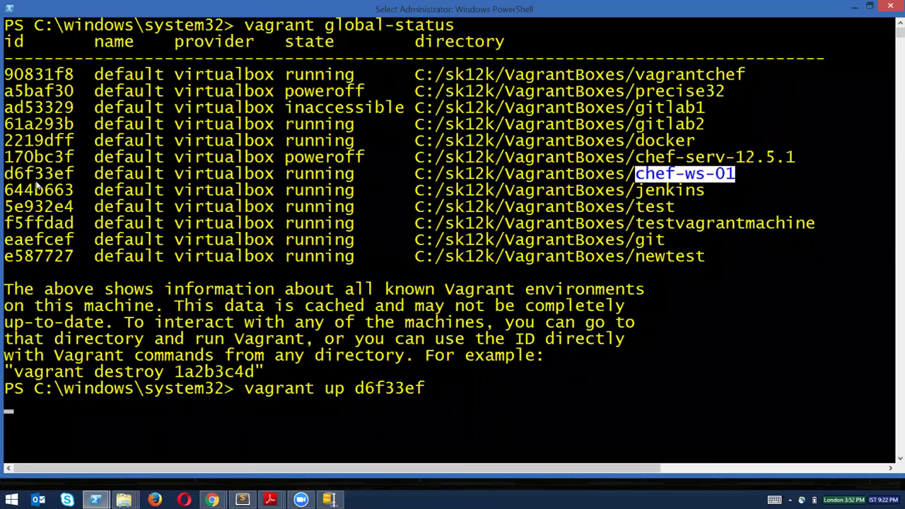
left_click_drag(5, 177, 74, 174)
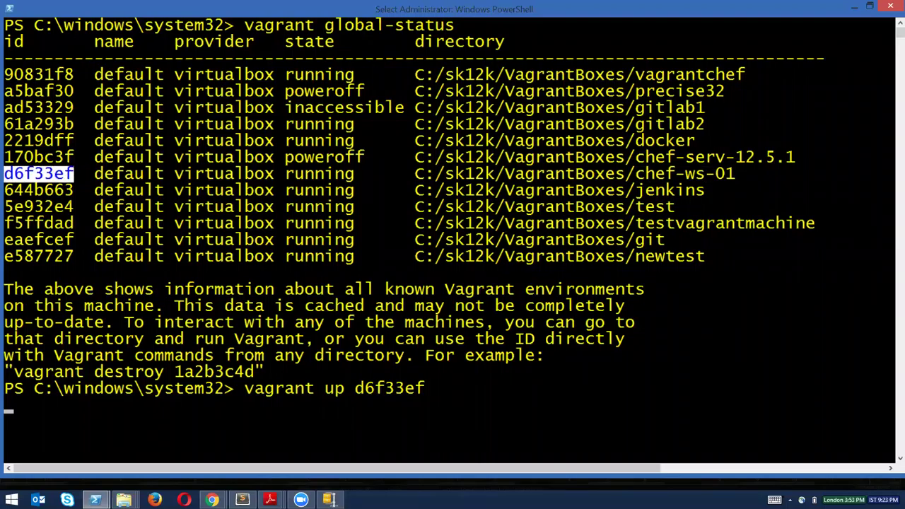
Run the vagrant up d6f33ef command and restore the console to a smaller window.
left_click(707, 6)
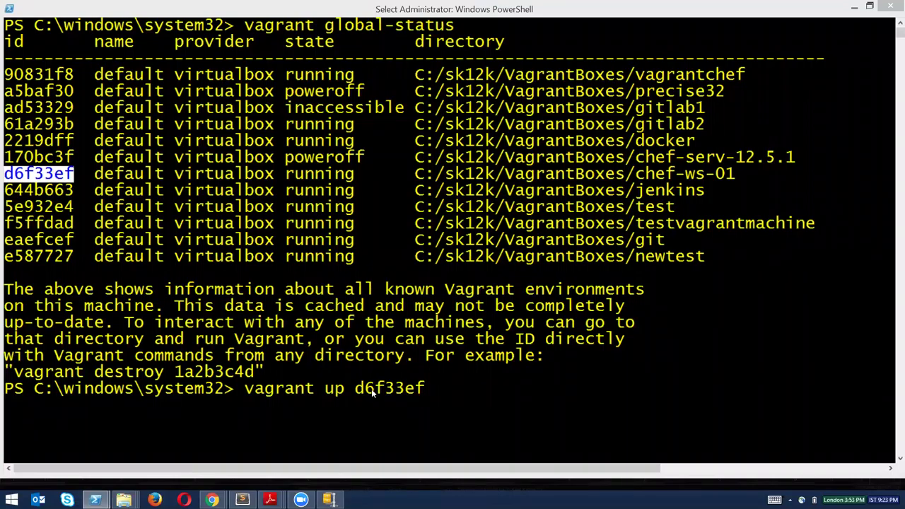
key("Return")
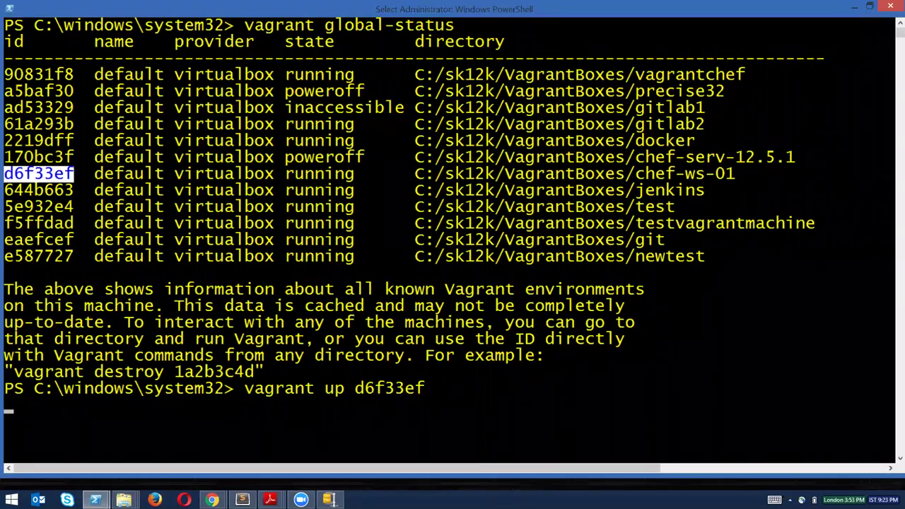
left_click_drag(432, 8, 378, 78)
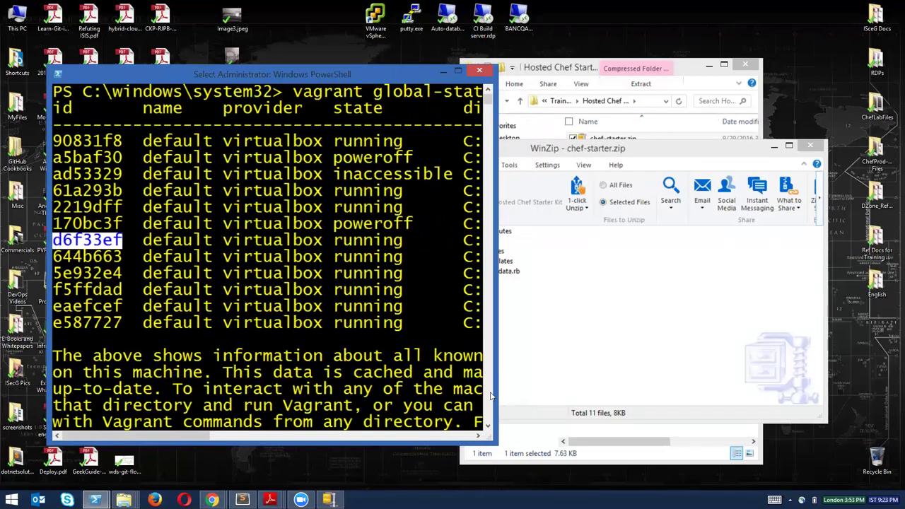
Widen the PowerShell console, go through WinZip, and bring the Chef Manage browser forward.
left_click_drag(497, 442, 729, 329)
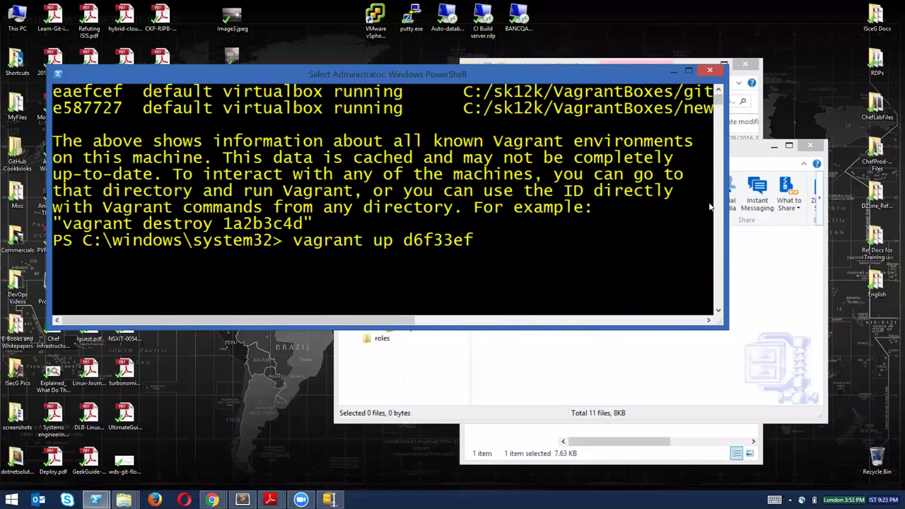
key("alt+Tab")
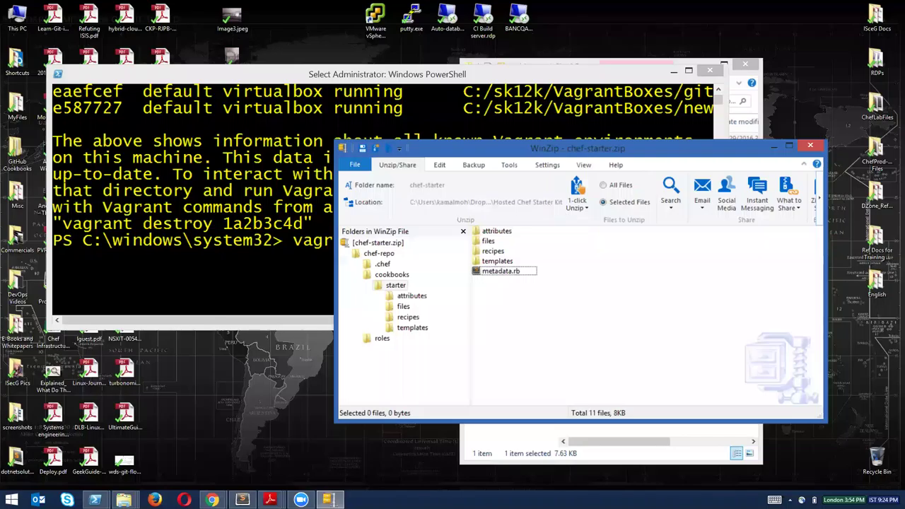
mouse_move(211, 500)
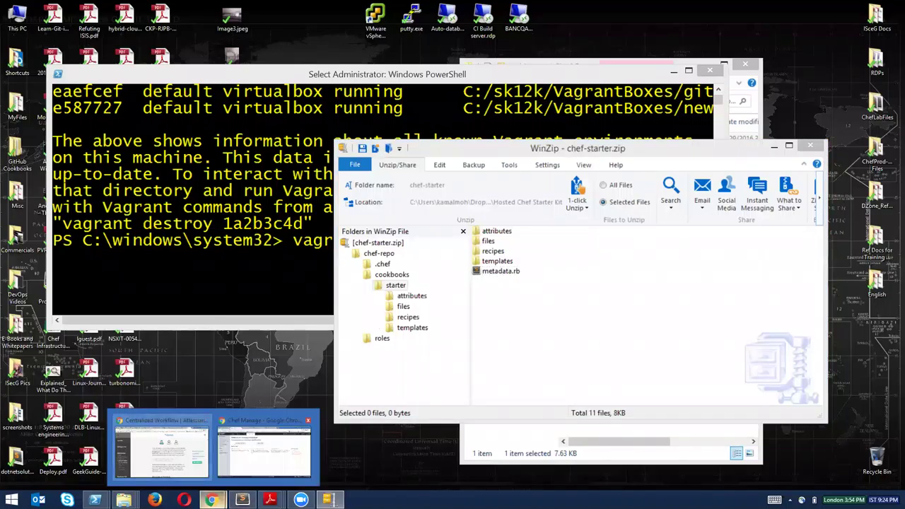
left_click(263, 447)
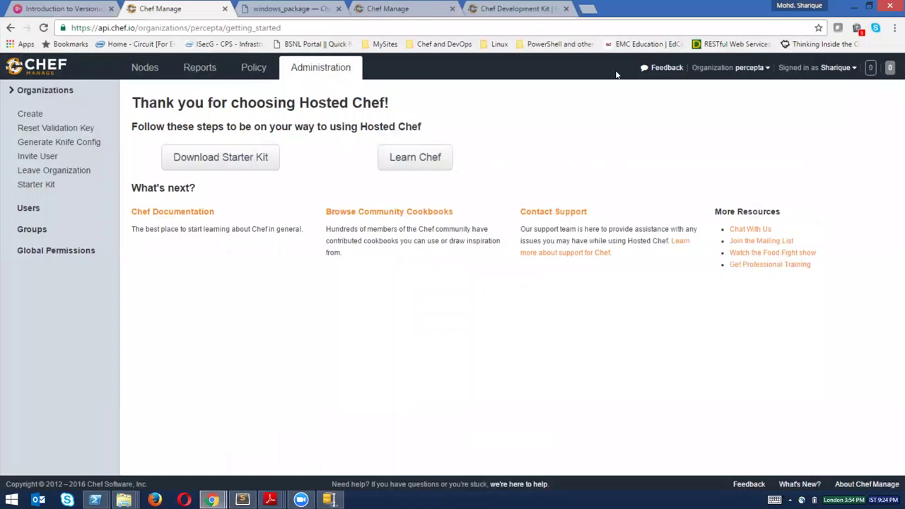
Restore Chrome, switch to the ChefDK tab, and load the downloads.chef.io home page.
double_click(535, 8)
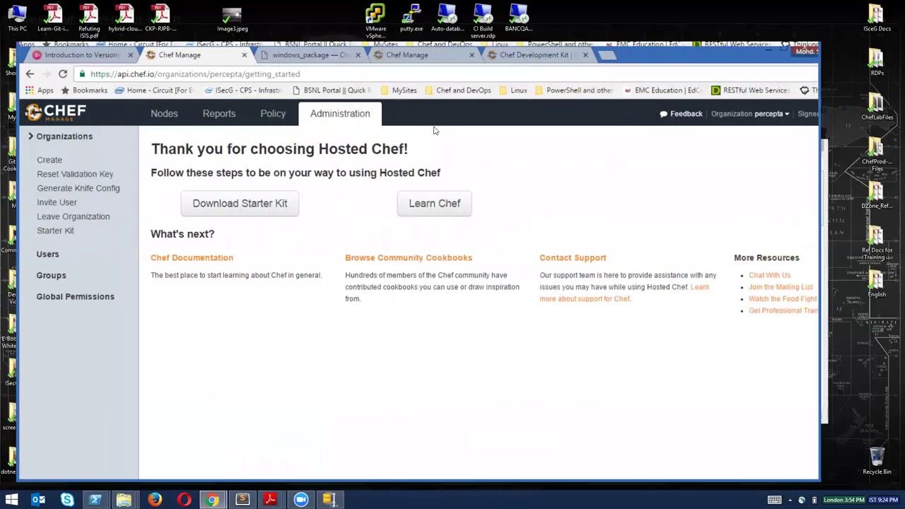
left_click(535, 62)
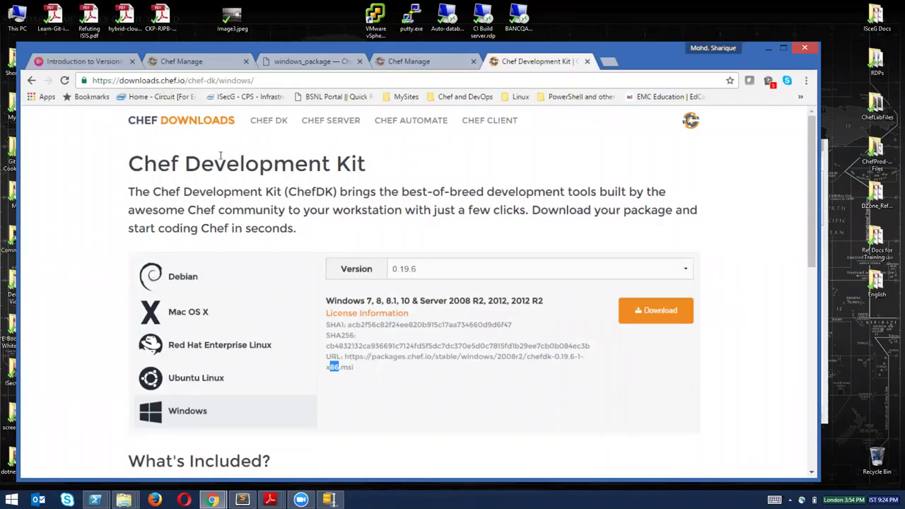
left_click(187, 81)
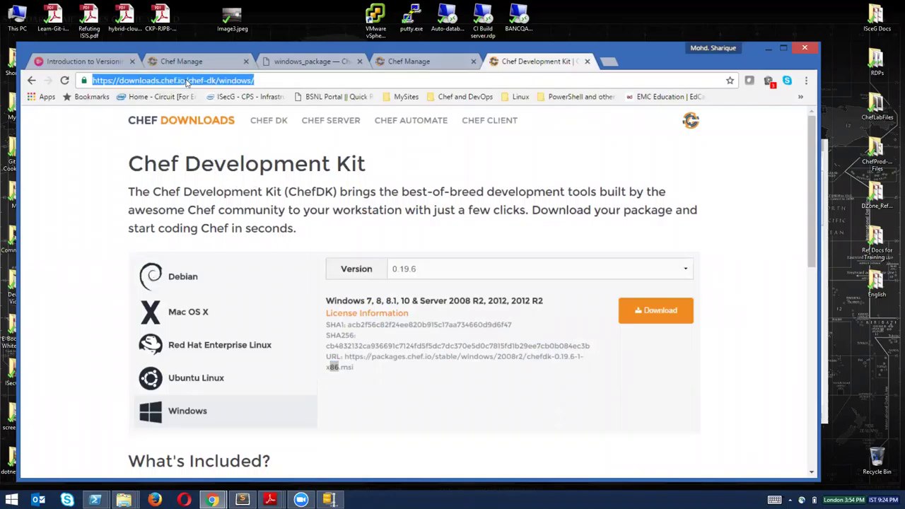
key("End")
key("BackSpace")
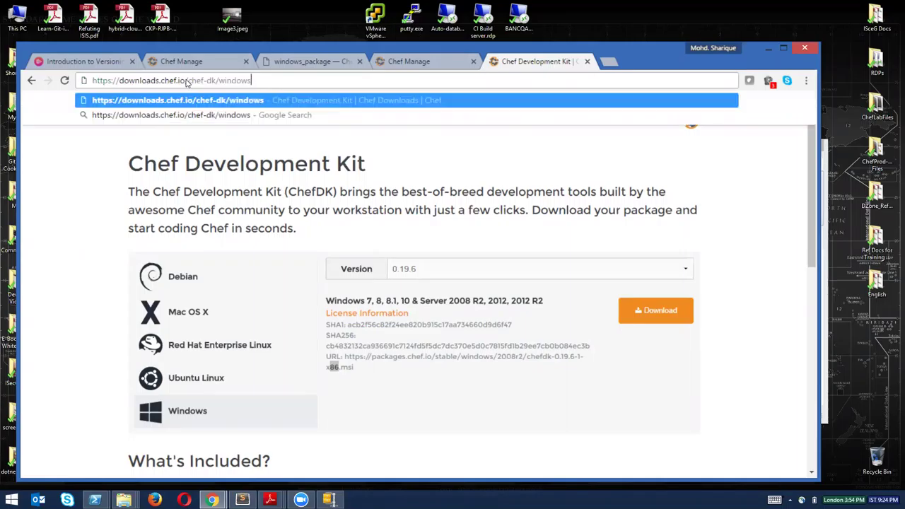
key("BackSpace")
key("BackSpace")
key("BackSpace")
key("BackSpace")
key("BackSpace")
key("BackSpace")
key("BackSpace")
key("BackSpace")
key("BackSpace")
key("BackSpace")
key("BackSpace")
key("BackSpace")
key("BackSpace")
key("BackSpace")
key("BackSpace")
key("BackSpace")
key("BackSpace")
key("BackSpace")
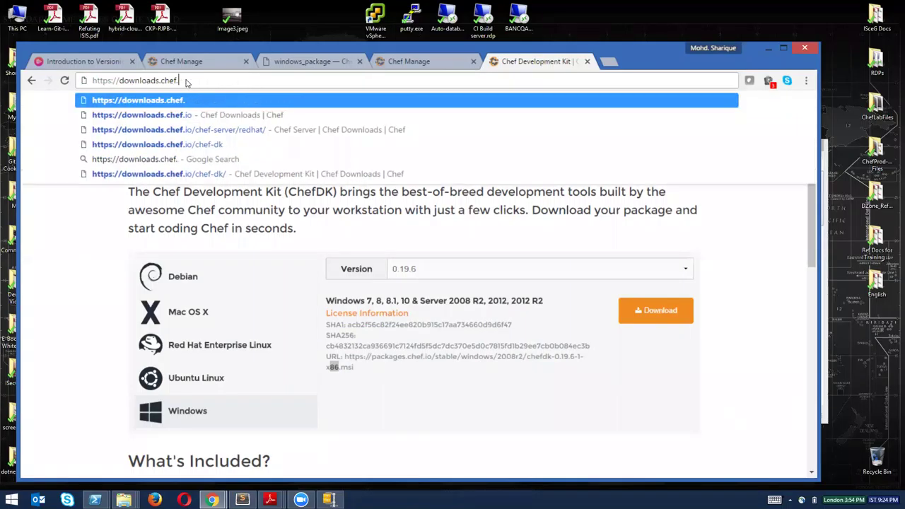
type("io")
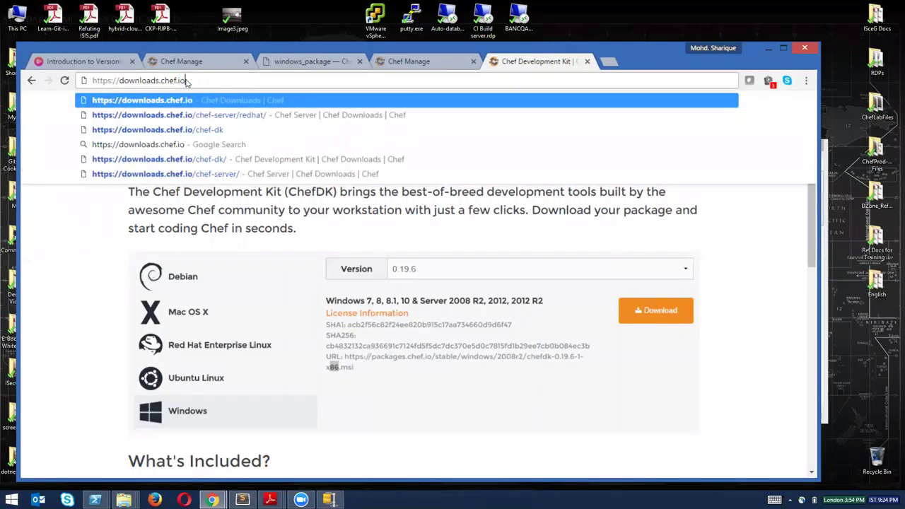
key("Return")
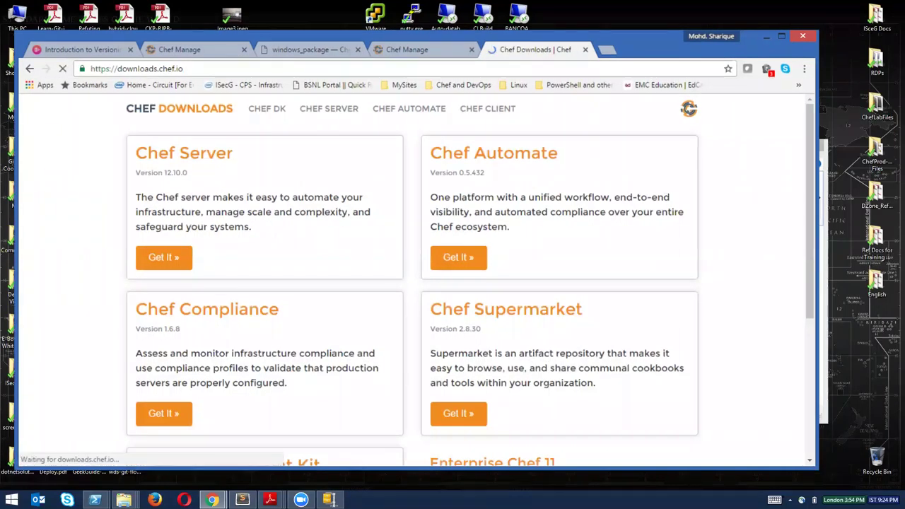
Open Chef Development Kit downloads and choose Red Hat Enterprise Linux.
scroll(190, 339, "down", 4)
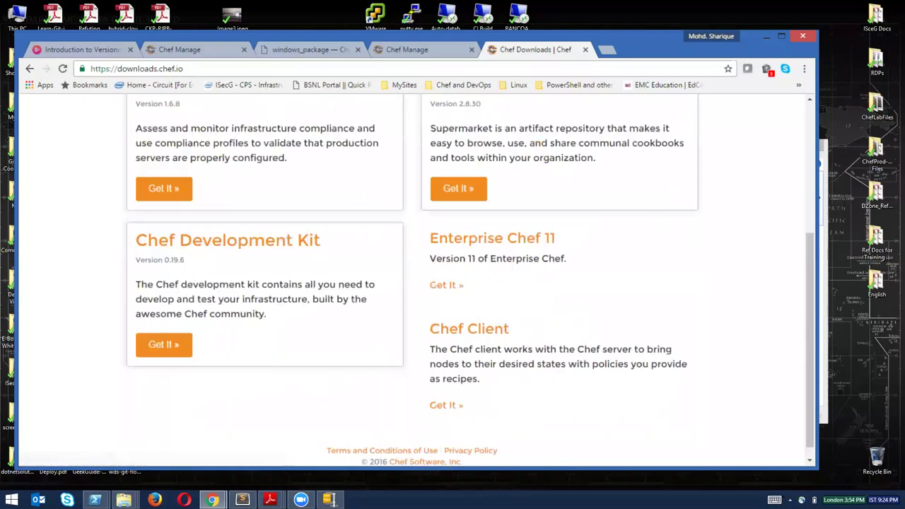
left_click(167, 348)
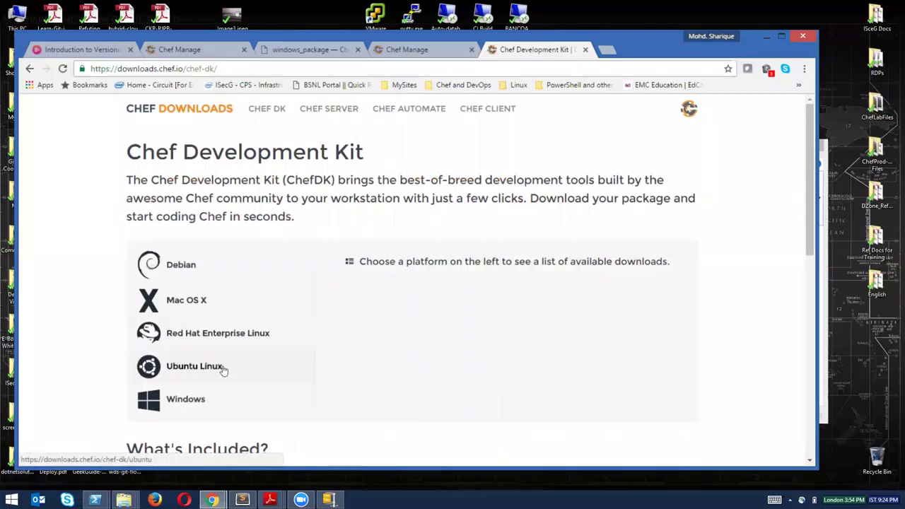
left_click(189, 331)
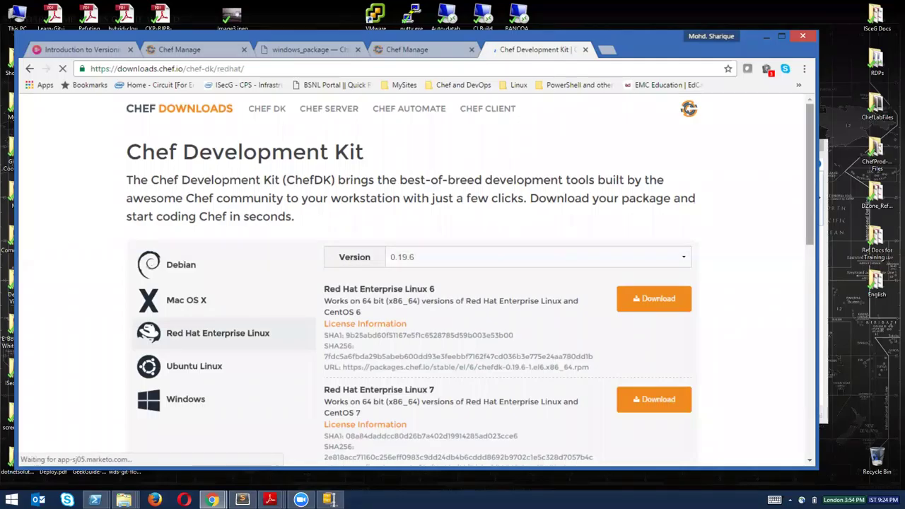
Review the RHEL 6 64-bit x86_64 note and package download URL.
scroll(425, 283, "down", 2)
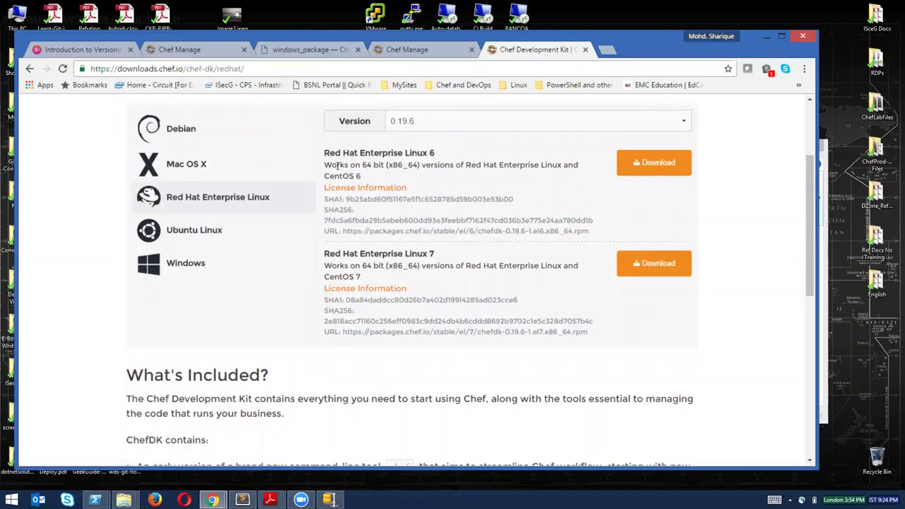
left_click_drag(336, 166, 433, 167)
left_click(380, 222)
left_click_drag(428, 230, 594, 232)
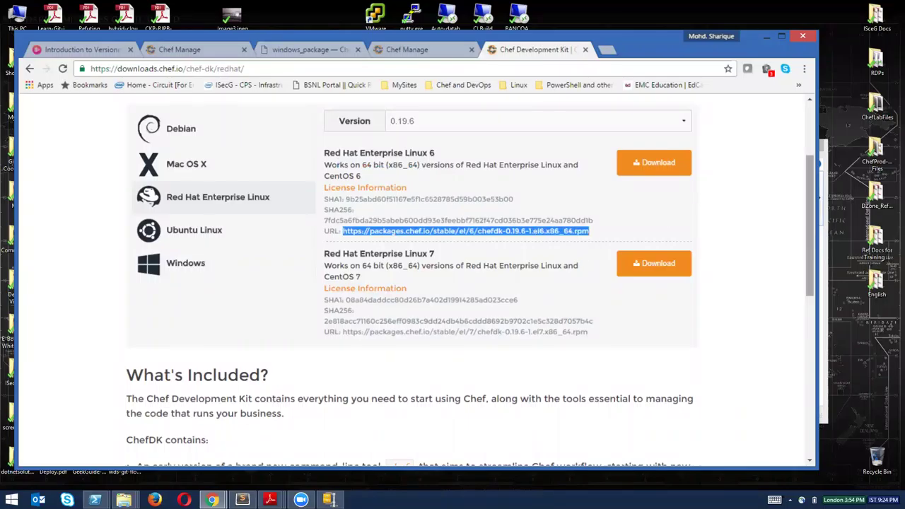
left_click(415, 362)
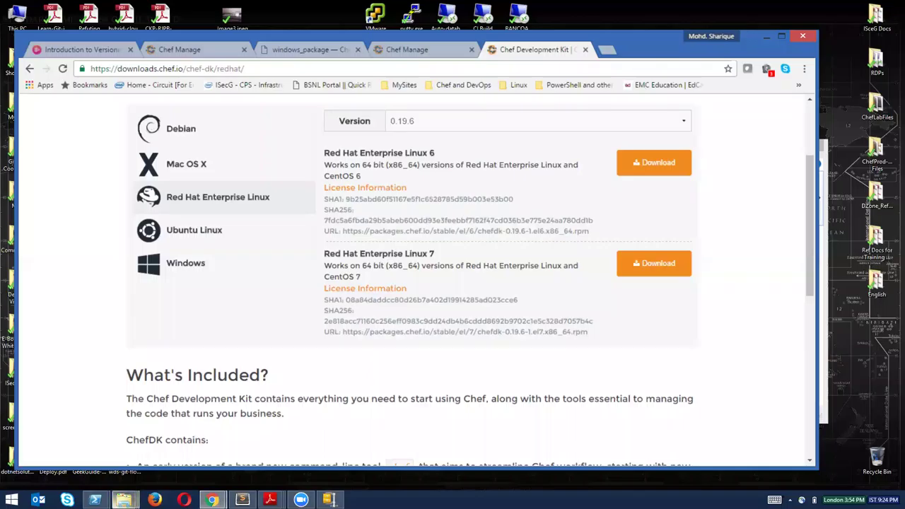
mouse_move(124, 500)
mouse_move(94, 500)
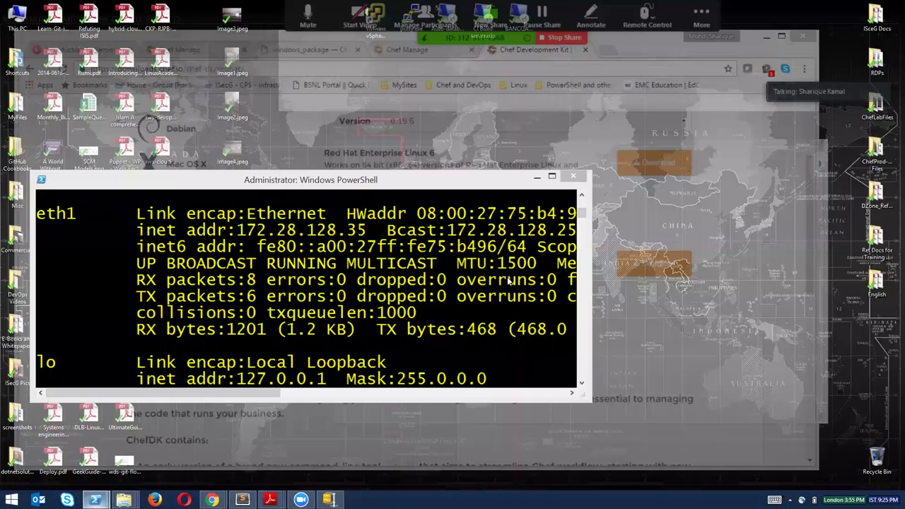
Clear the workstation terminal and start typing a wget command.
left_click(60, 458)
type("clear")
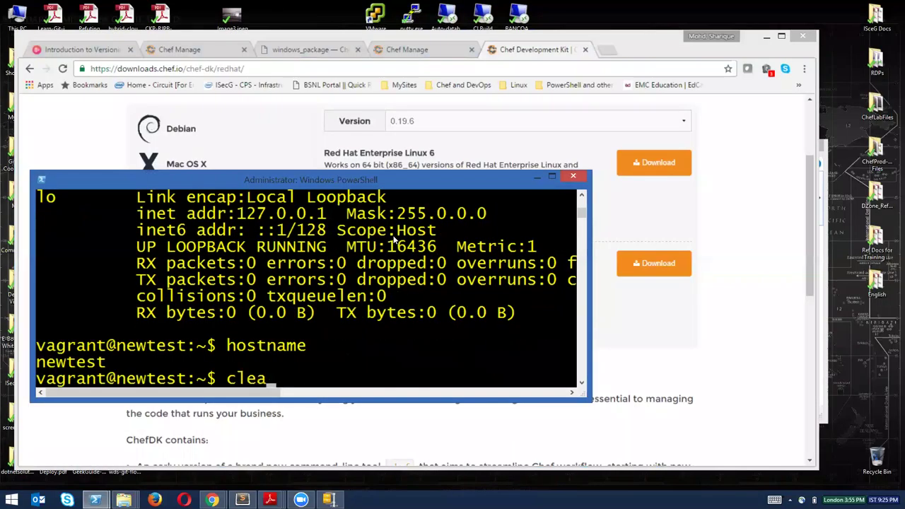
key("Return")
type("wget d6f33ef")
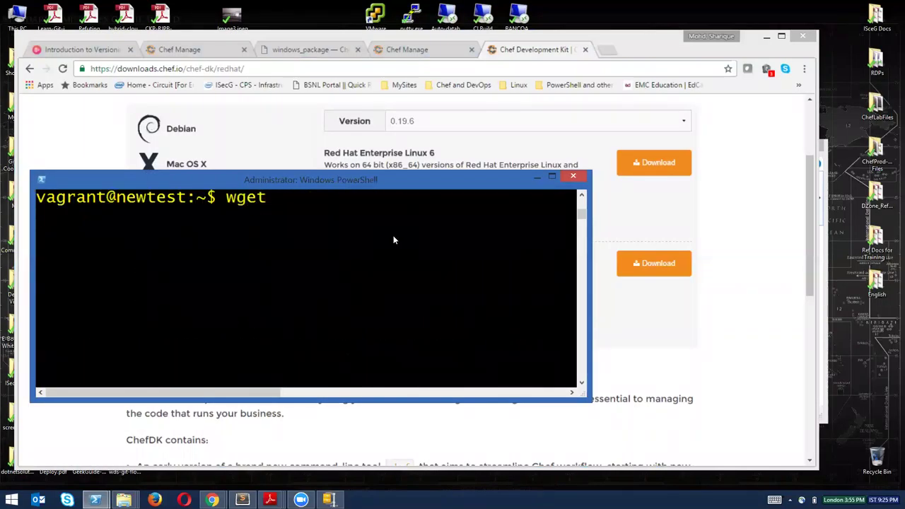
key("BackSpace")
key("BackSpace")
key("BackSpace")
key("BackSpace")
key("BackSpace")
key("BackSpace")
key("BackSpace")
Copy the RHEL 6 ChefDK 0.19.6 package URL from Chrome and run wget with it.
key("alt+Tab")
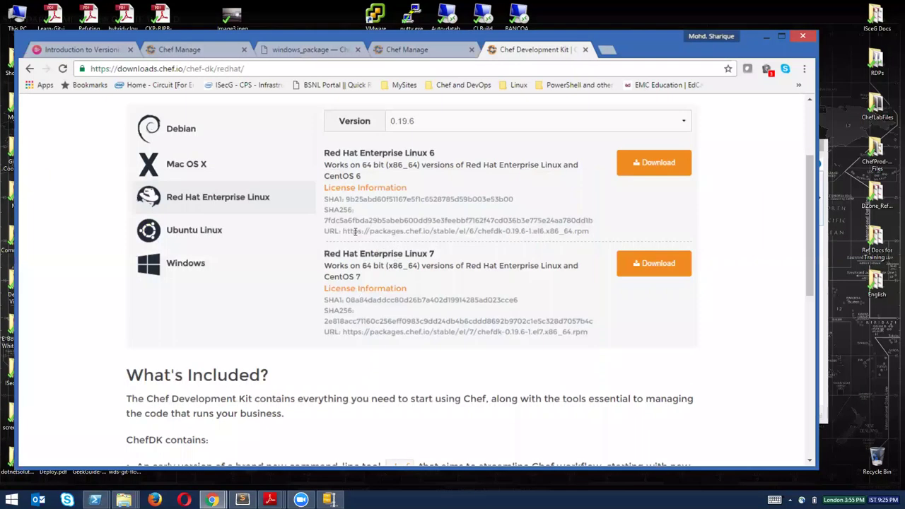
left_click_drag(344, 232, 587, 239)
key("alt+Tab")
left_click(371, 264)
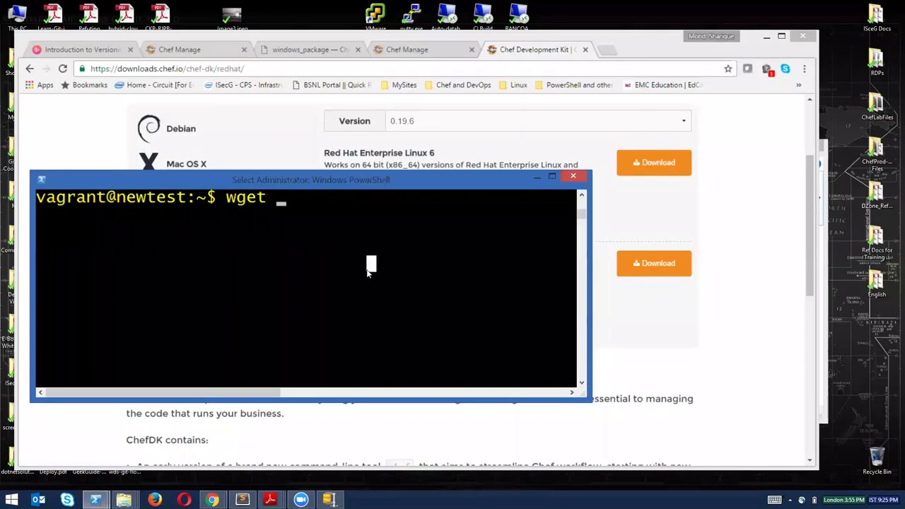
key("Escape")
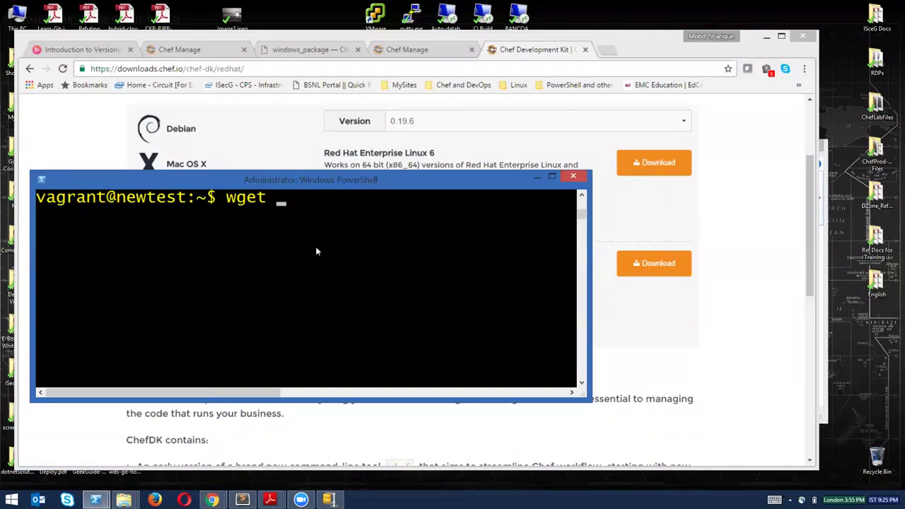
left_click(457, 164)
left_click_drag(344, 232, 608, 234)
right_click(508, 232)
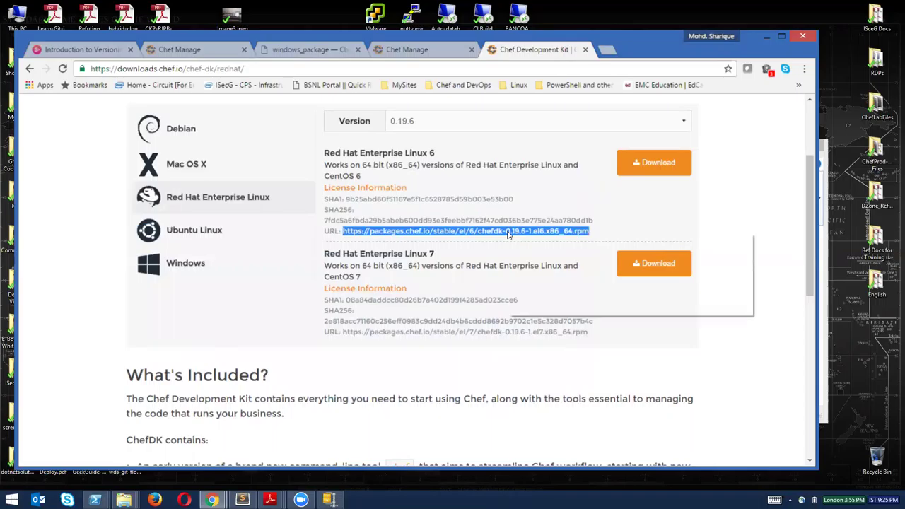
left_click(537, 240)
key("alt+Tab")
right_click(364, 245)
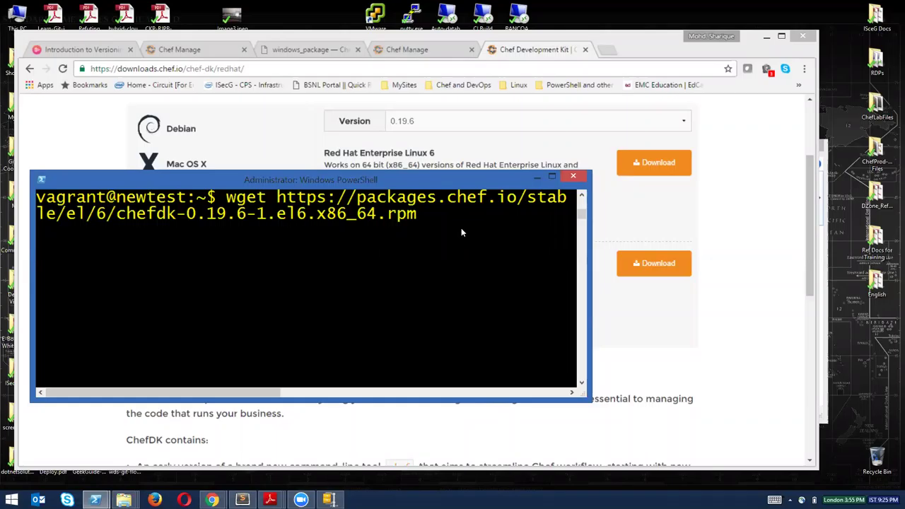
key("Return")
Clear the workstation terminal and bring the host PowerShell console forward.
type("clear")
key("Return")
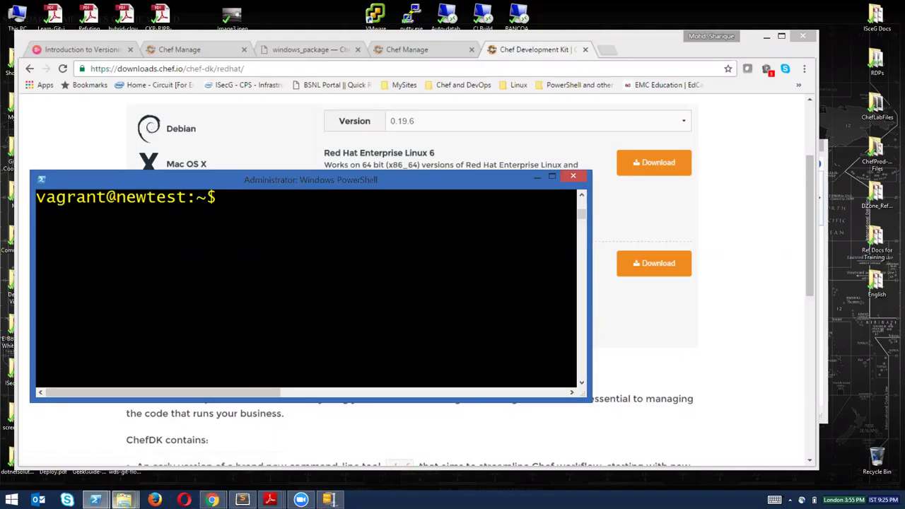
mouse_move(96, 500)
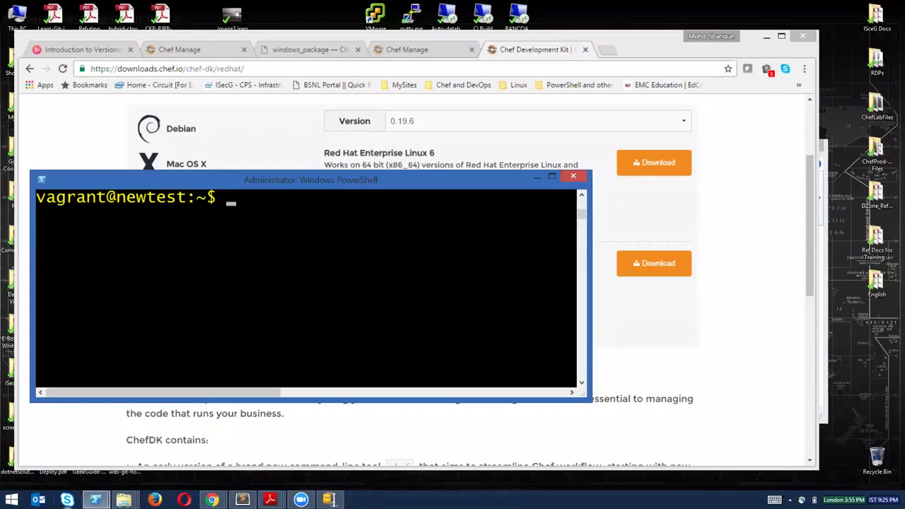
left_click(162, 456)
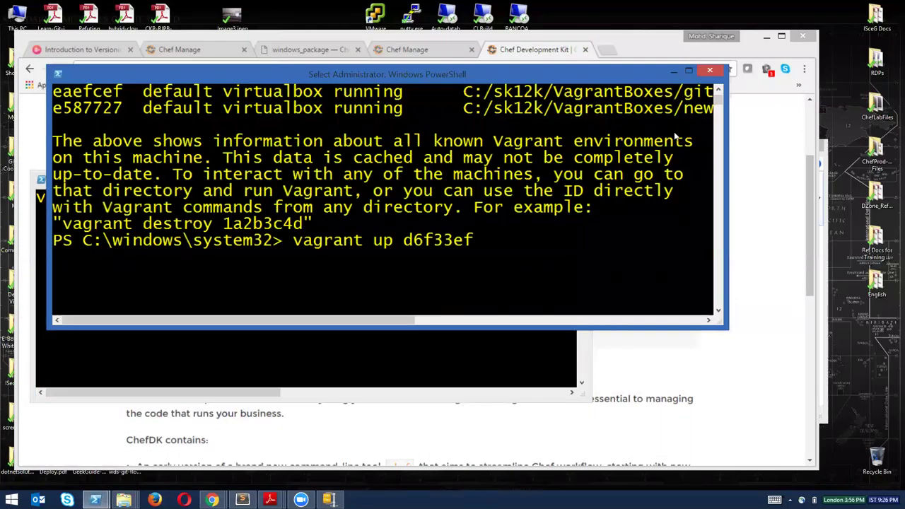
Maximize the host console so vagrant up d6f33ef boots the CentOS 6.7 machine.
left_click(687, 73)
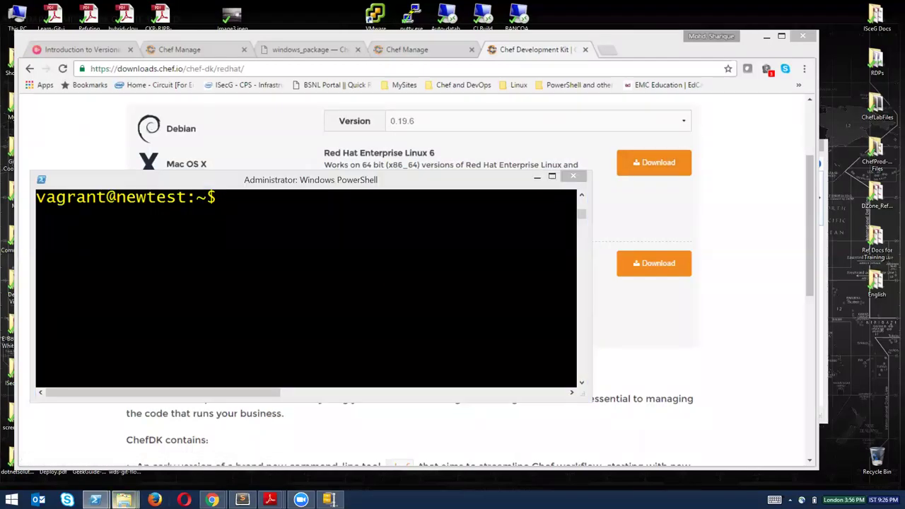
mouse_move(124, 500)
mouse_move(265, 449)
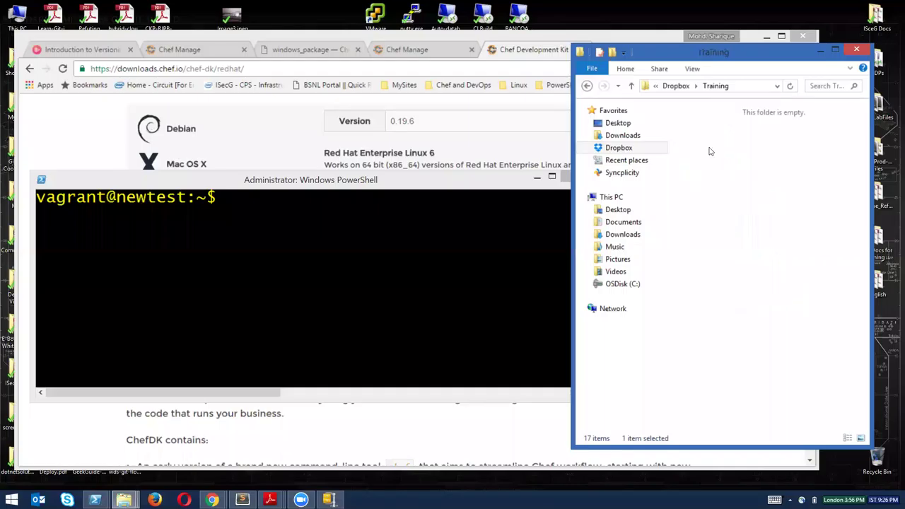
Open the 4. Chef folder and its Chef workstation configuration.pdf guide.
double_click(711, 151)
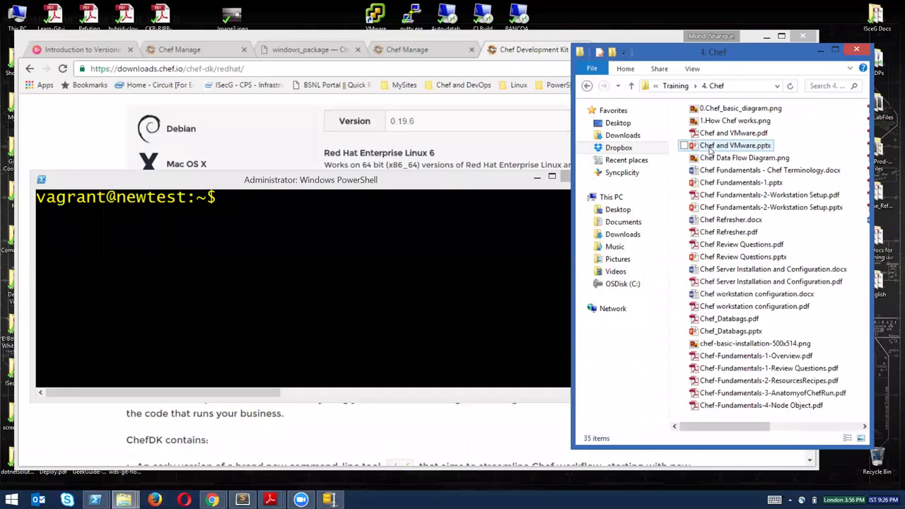
double_click(754, 306)
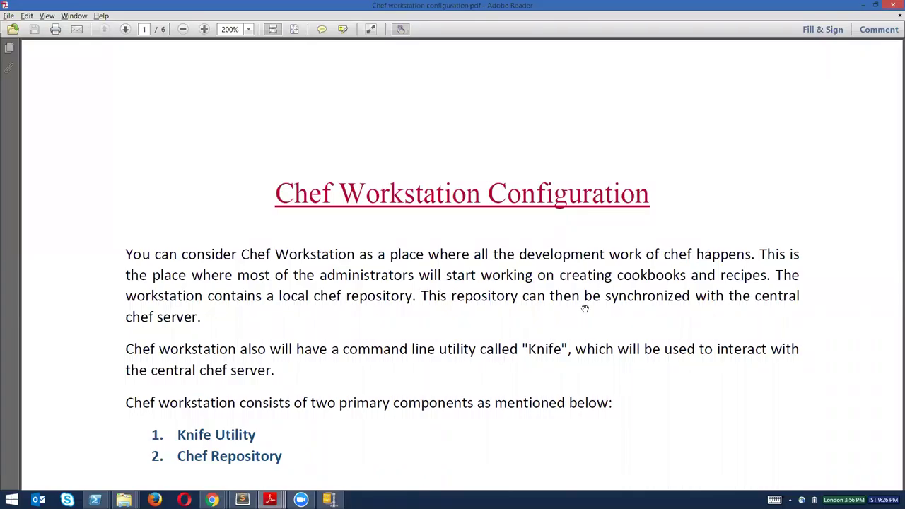
Zoom the guide out to 150% and read down through the ChefDK install section.
left_click(182, 29)
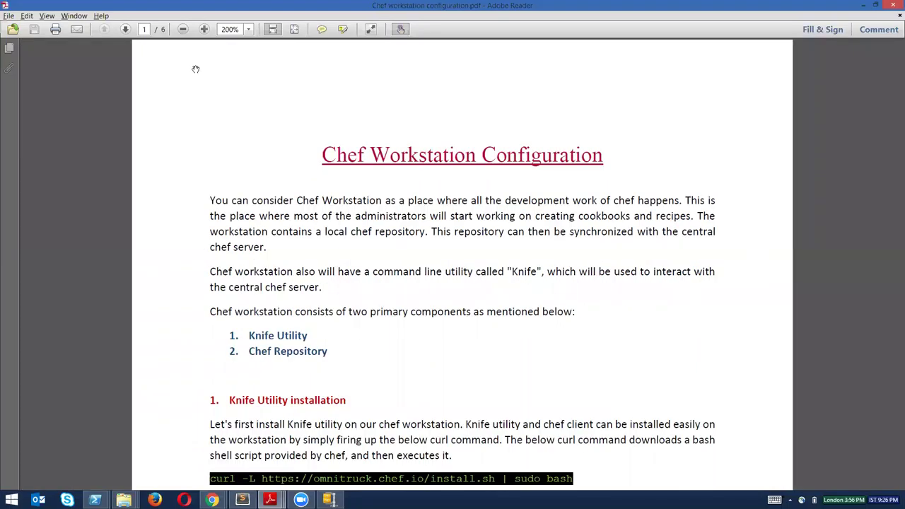
scroll(668, 215, "down", 5)
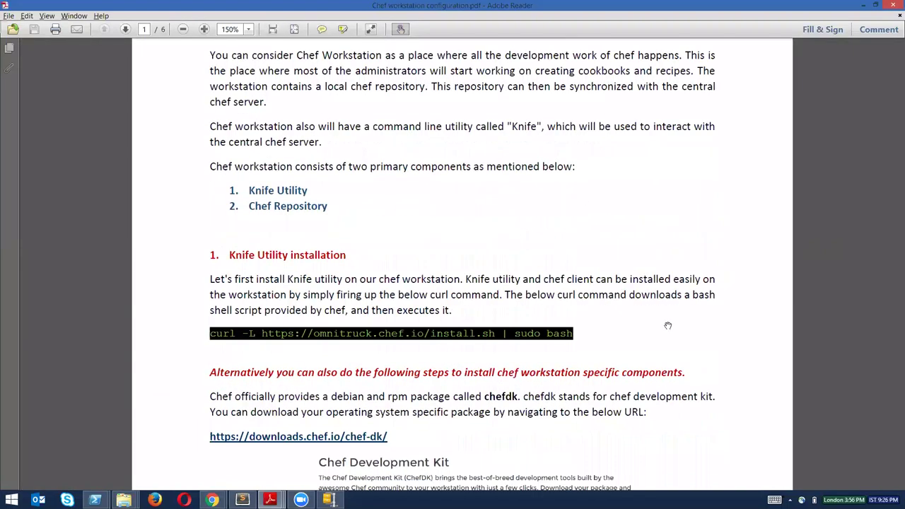
scroll(685, 346, "down", 3)
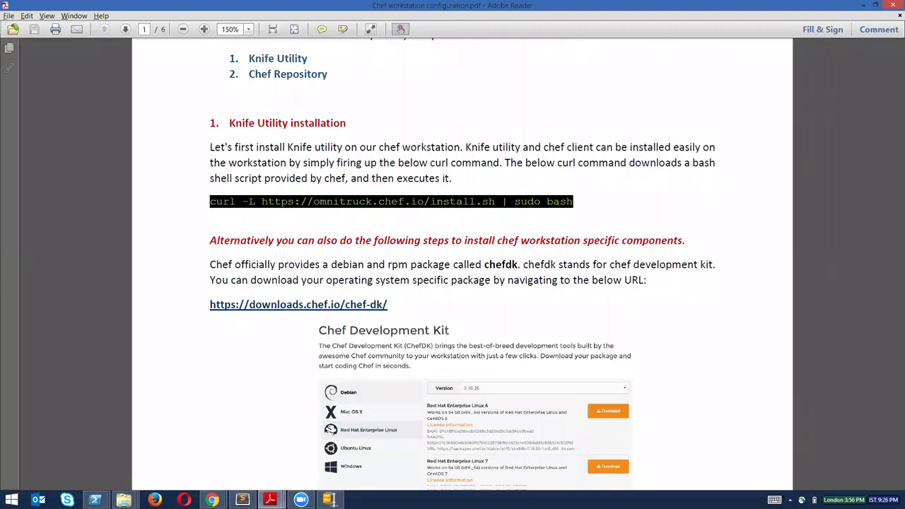
scroll(389, 221, "down", 3)
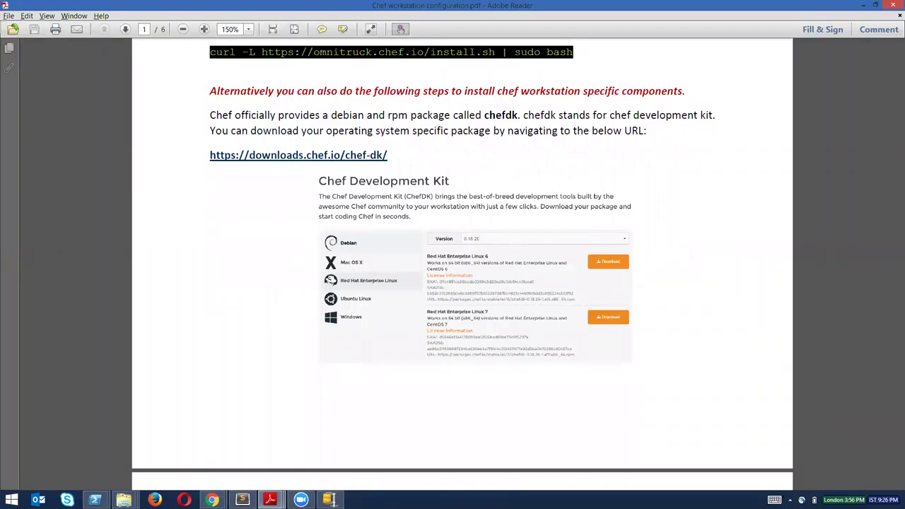
scroll(716, 230, "down", 4)
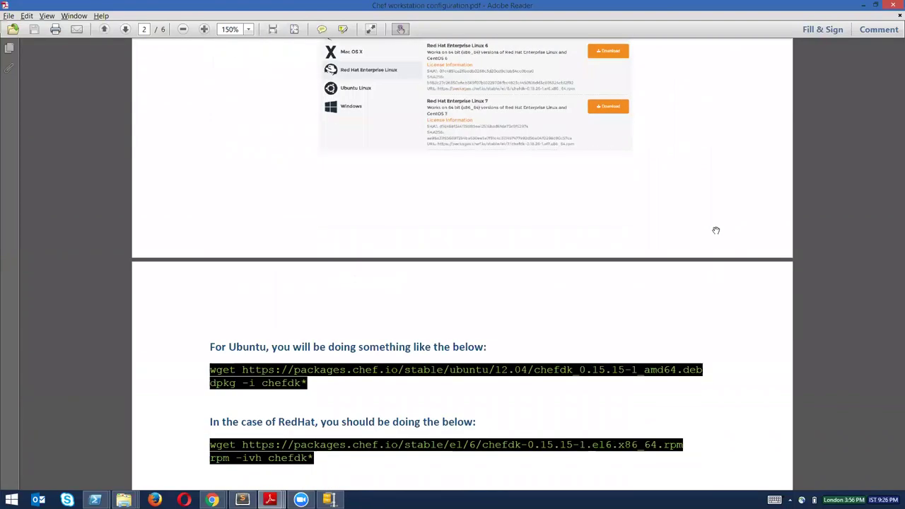
scroll(715, 217, "down", 1)
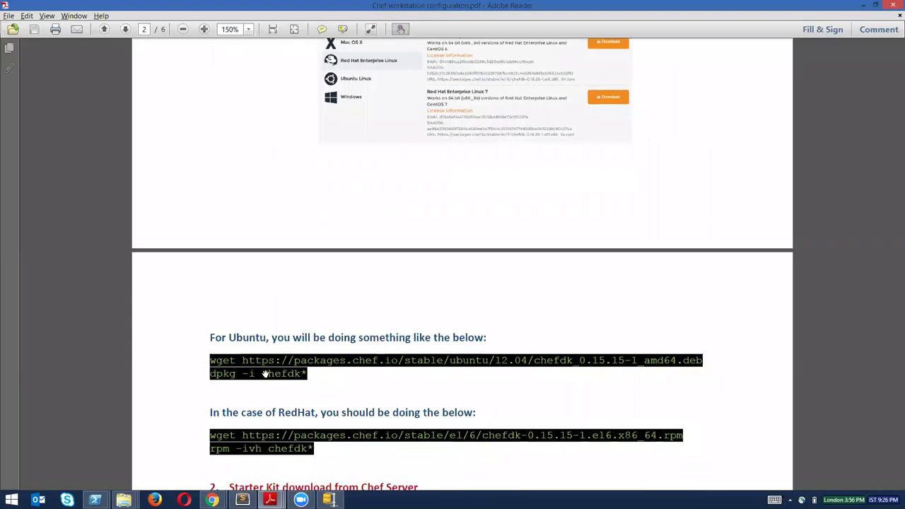
scroll(715, 228, "down", 3)
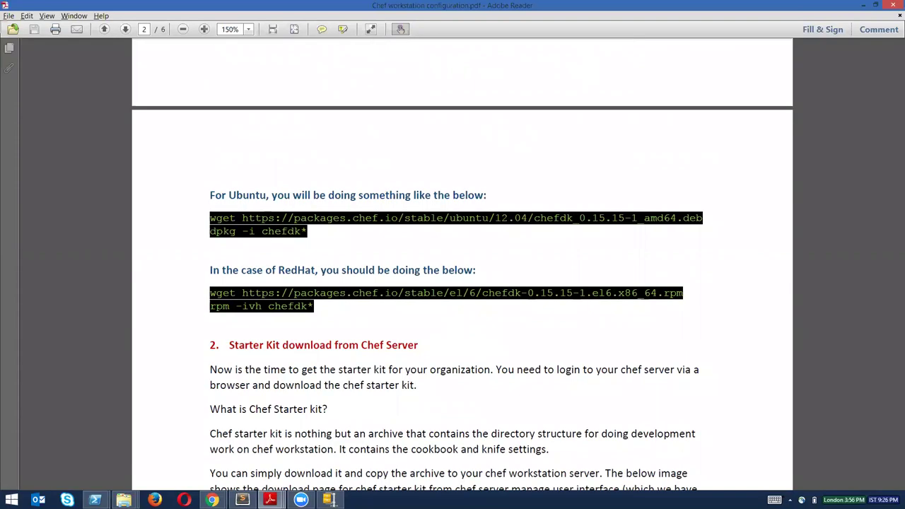
scroll(716, 295, "down", 3)
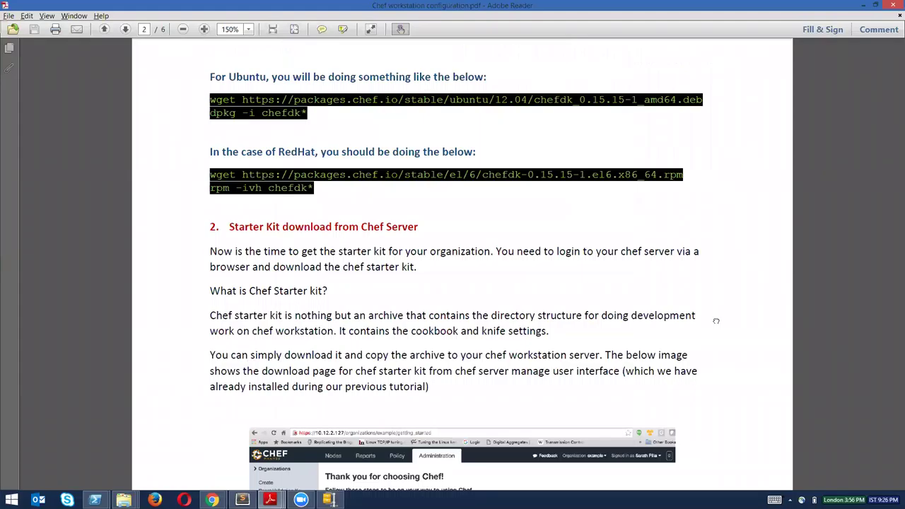
scroll(715, 321, "down", 3)
Read on to the page 2 starter kit section ending with unzip chef-starter.zip.
scroll(716, 243, "up", 2)
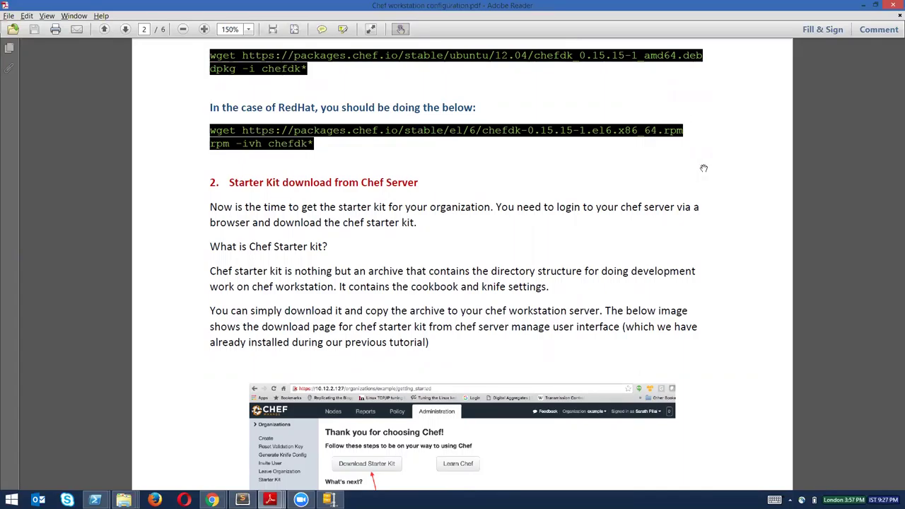
scroll(716, 205, "up", 2)
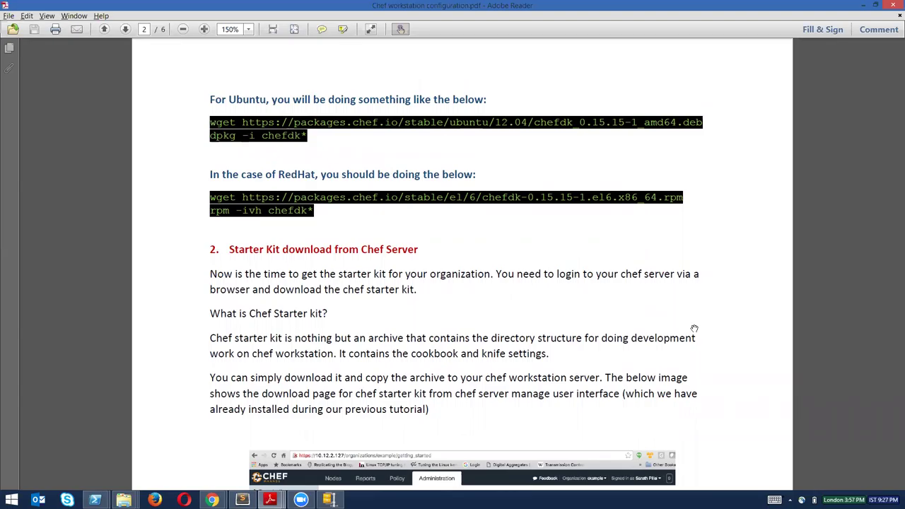
scroll(709, 250, "down", 3)
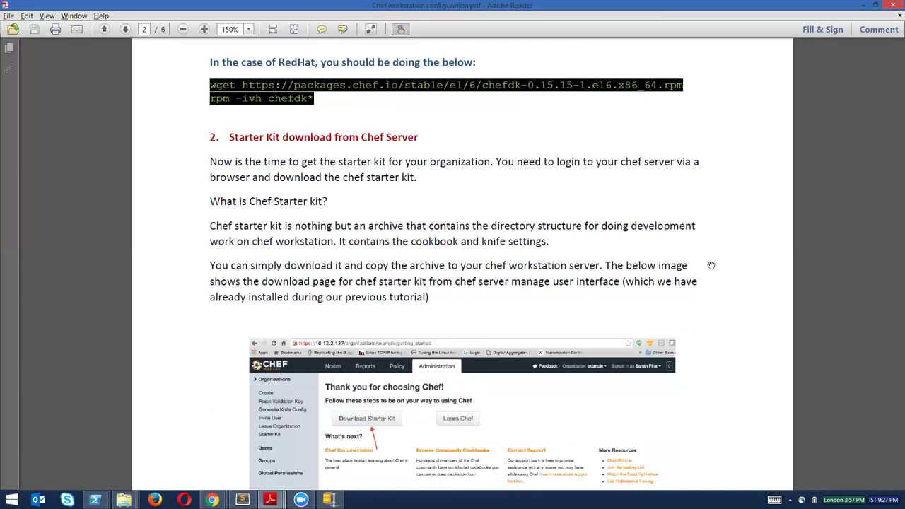
scroll(703, 212, "down", 4)
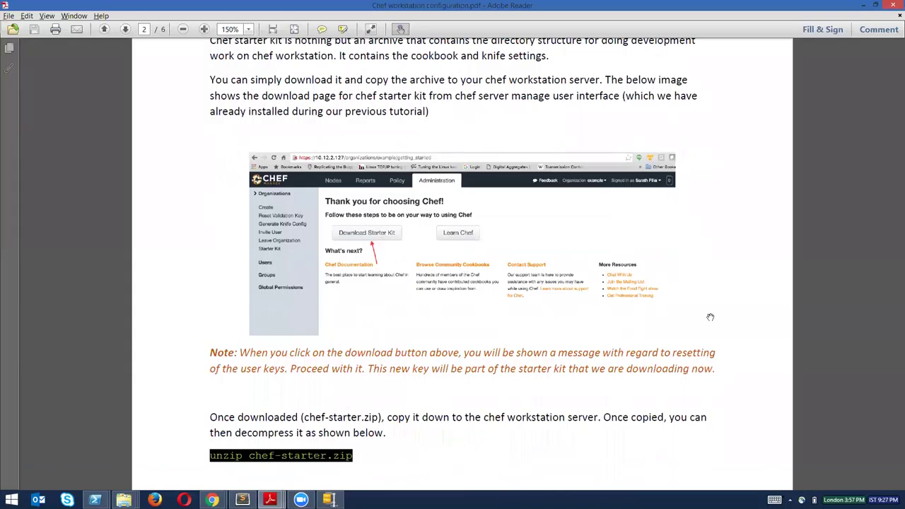
scroll(716, 224, "down", 1)
scroll(716, 224, "down", 3)
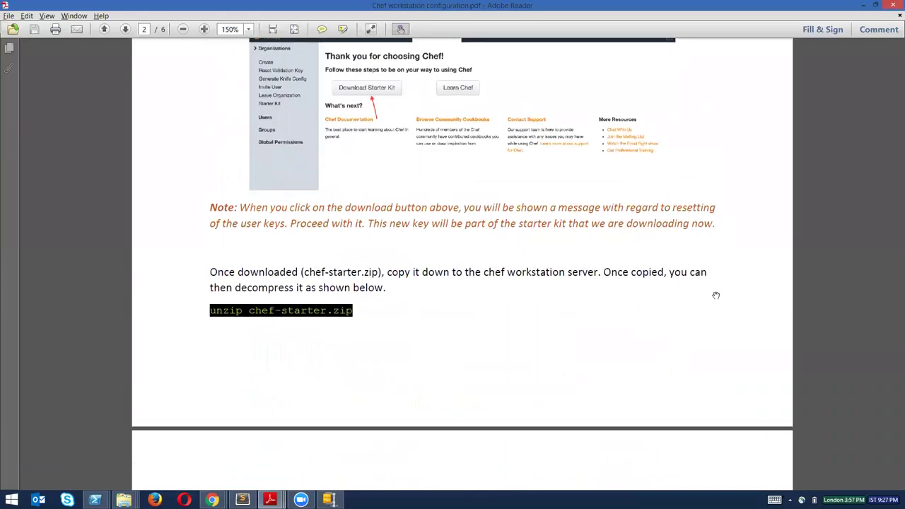
scroll(710, 203, "down", 1)
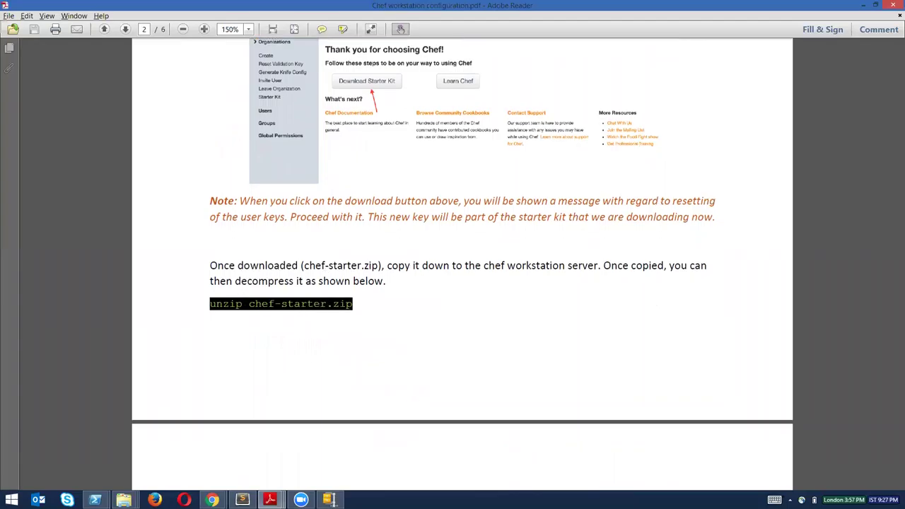
scroll(703, 374, "down", 6)
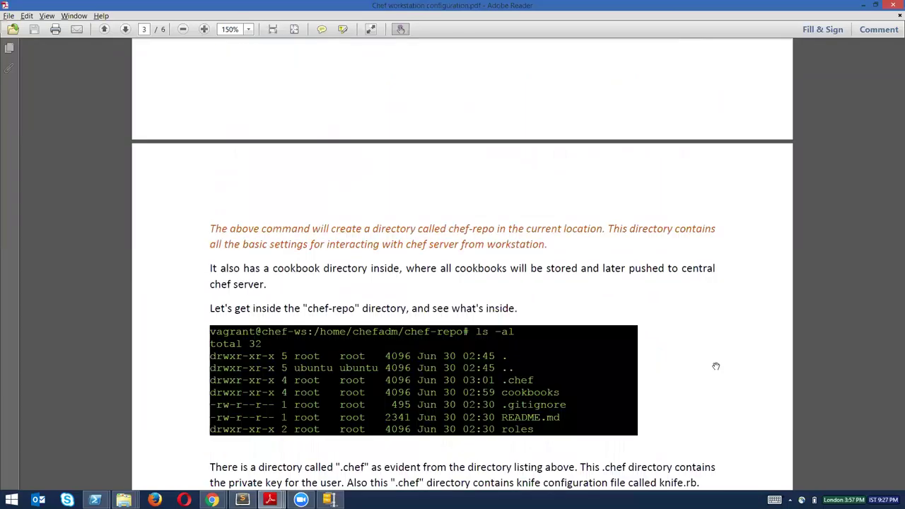
Read past the knife.rb options and check the vagrant up progress in PowerShell.
scroll(716, 319, "down", 1)
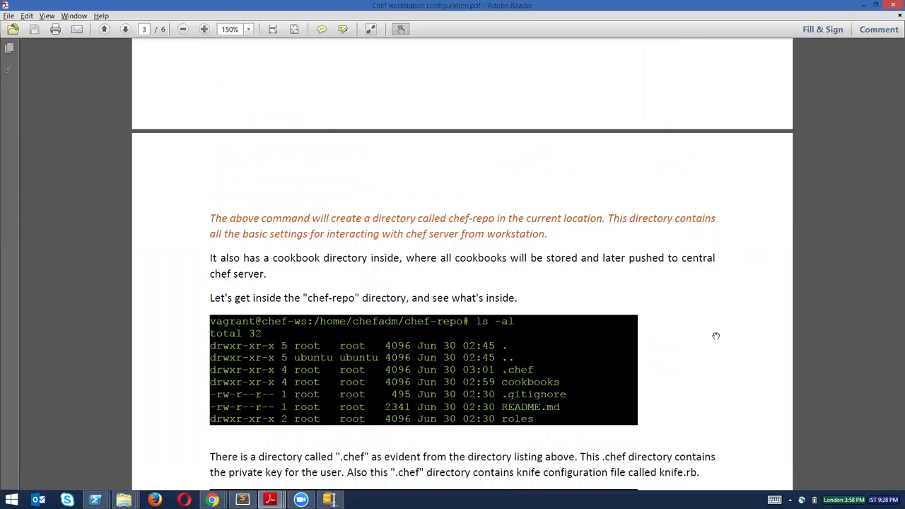
scroll(463, 283, "down", 10)
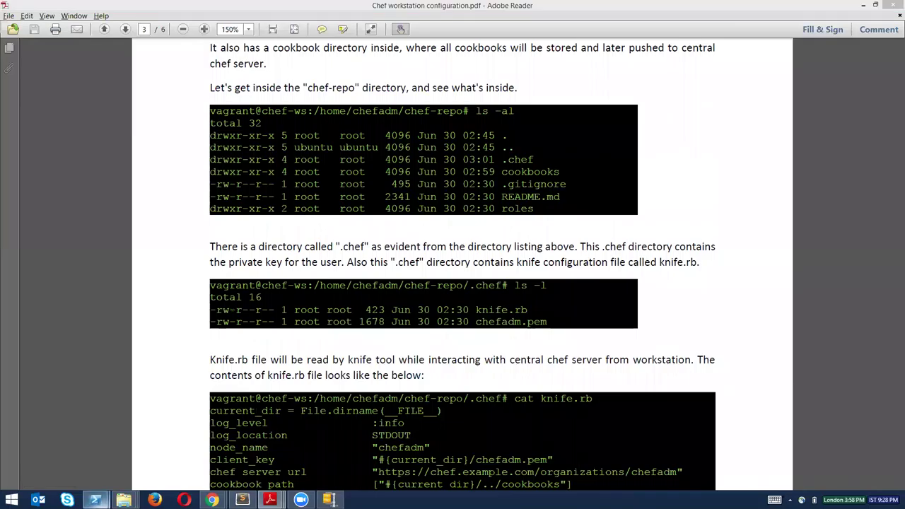
left_click(162, 445)
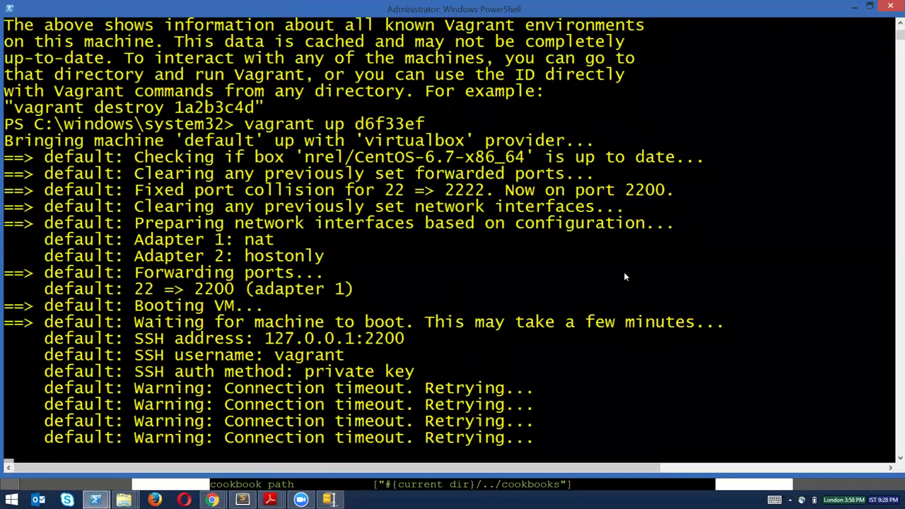
key("alt+Tab")
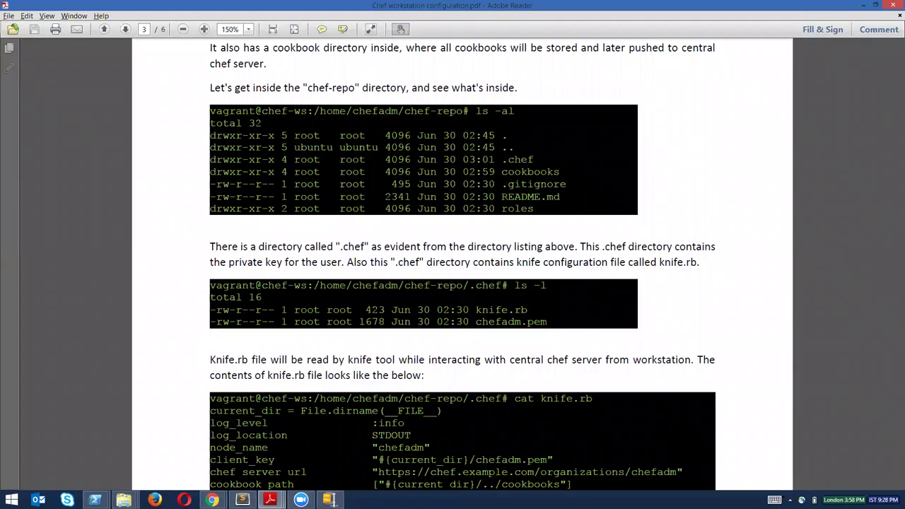
Read down to page 4's cookbook_path and client_name explanations.
scroll(462, 264, "down", 3)
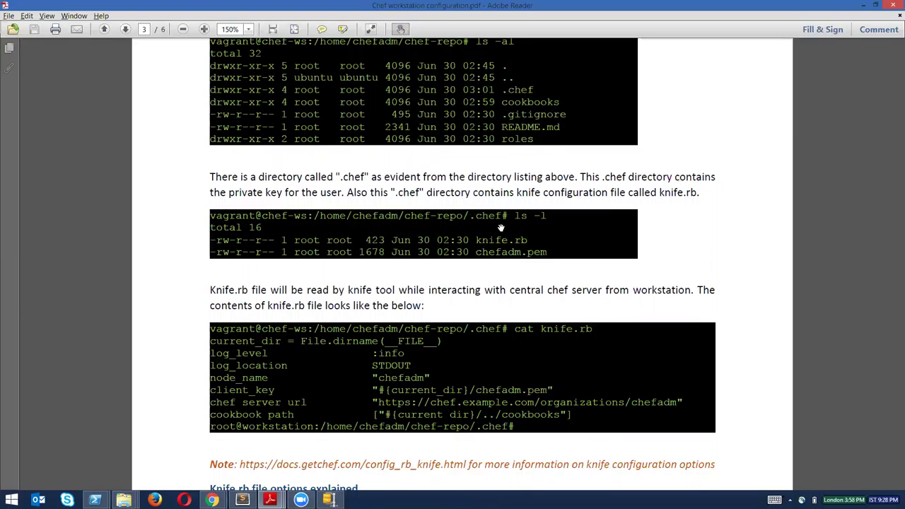
scroll(463, 255, "down", 4)
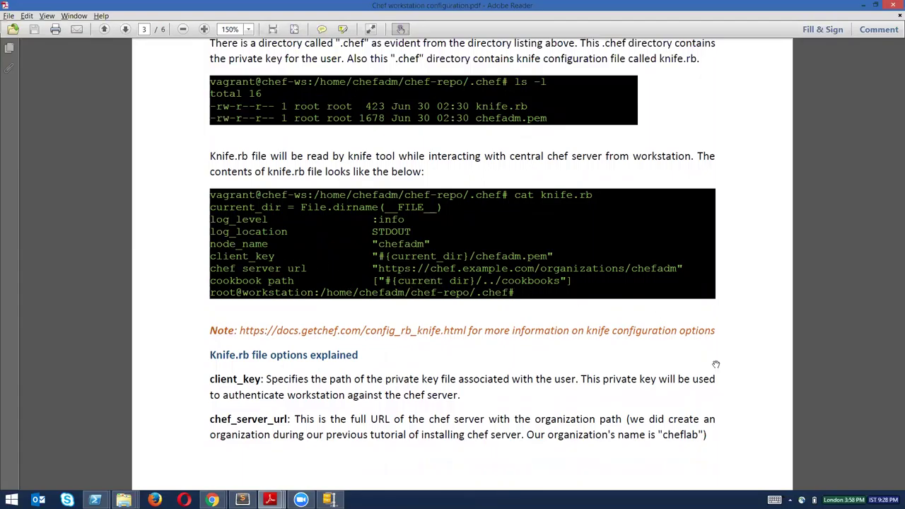
scroll(716, 254, "down", 3)
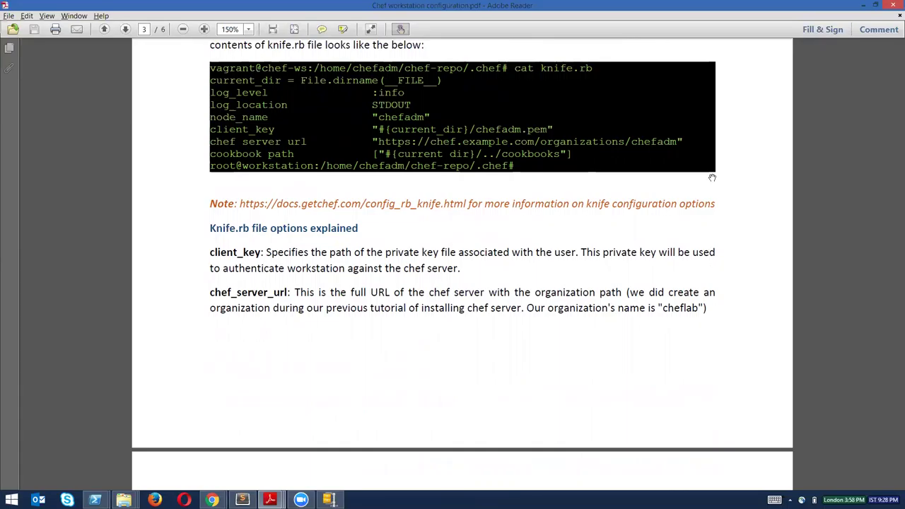
scroll(716, 371, "down", 1)
scroll(708, 205, "down", 3)
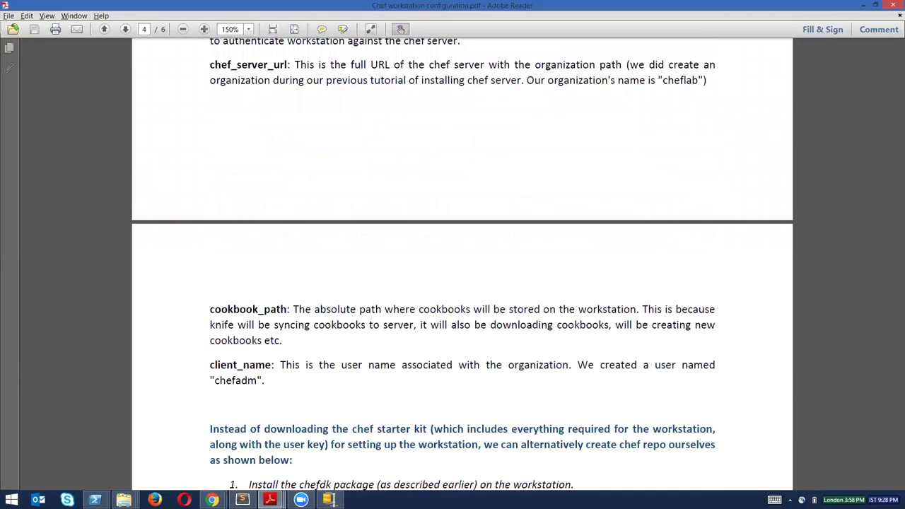
Read down page 4 to the knife ssl fetch output adding the chef.example.com certificate.
scroll(705, 178, "down", 3)
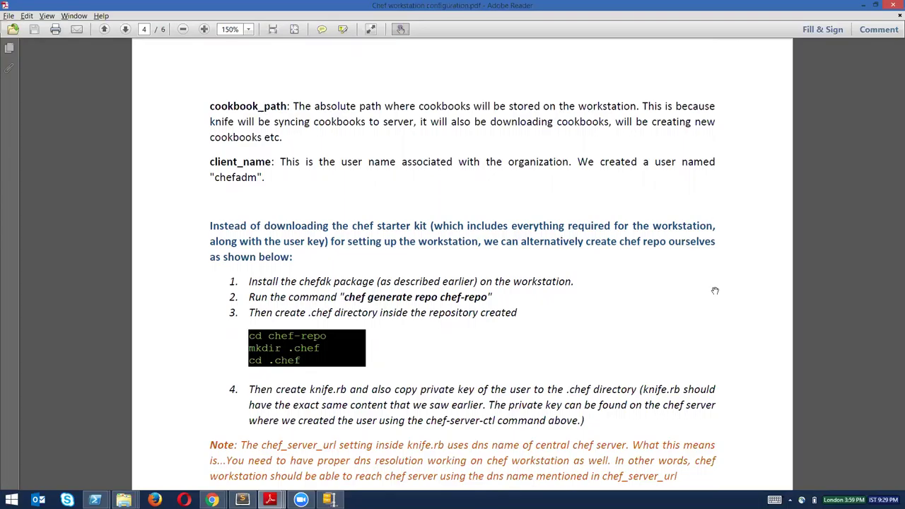
scroll(711, 189, "down", 5)
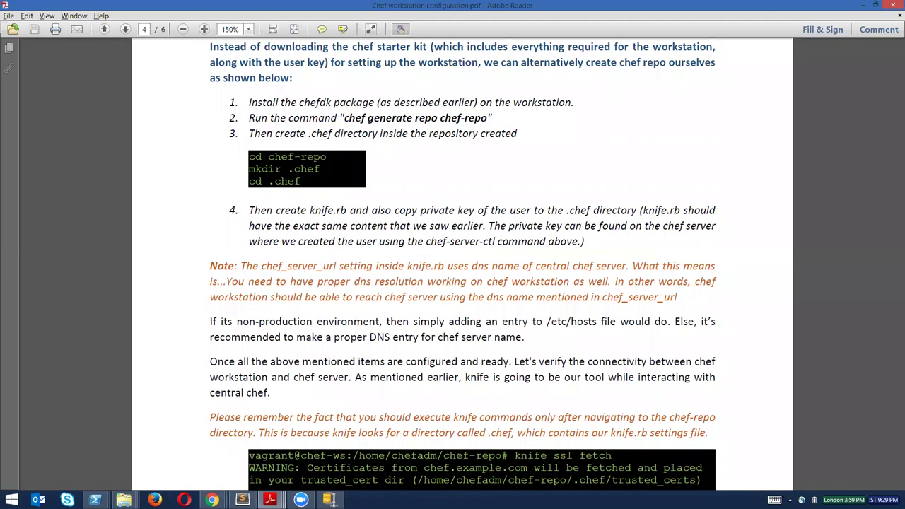
scroll(716, 220, "down", 3)
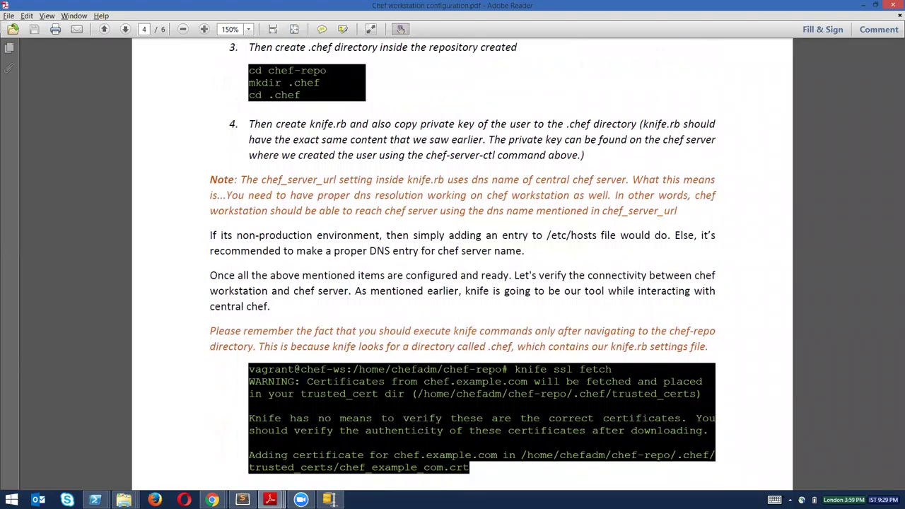
scroll(716, 200, "down", 4)
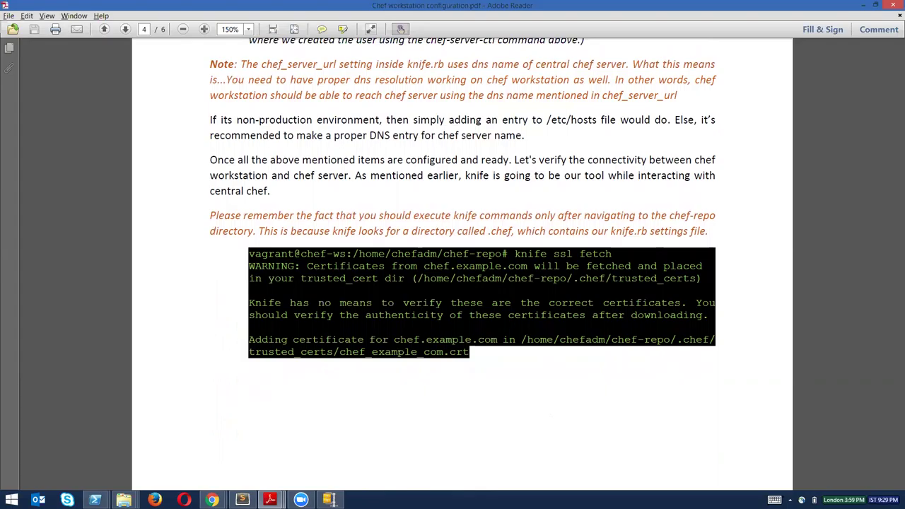
Write knife node list and knife cookbook list on line 4 of the Sublime notes.
left_click(242, 500)
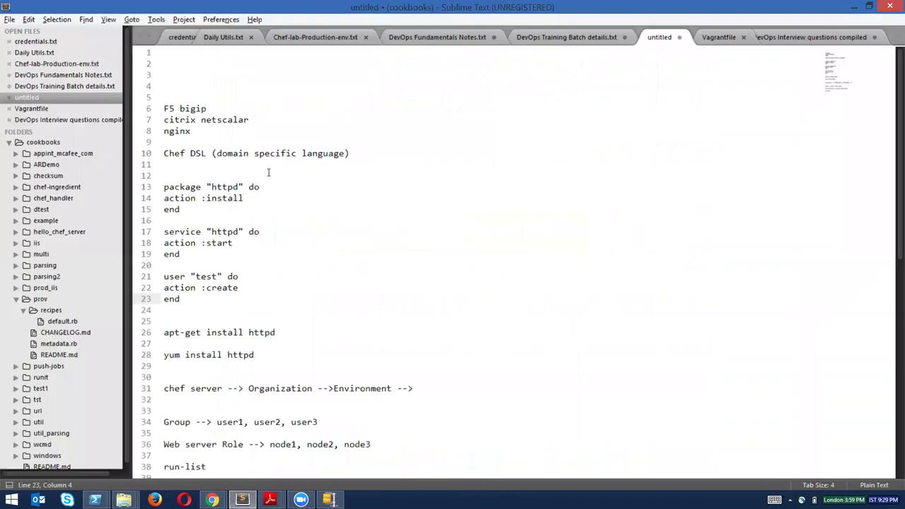
left_click(231, 80)
type("kn")
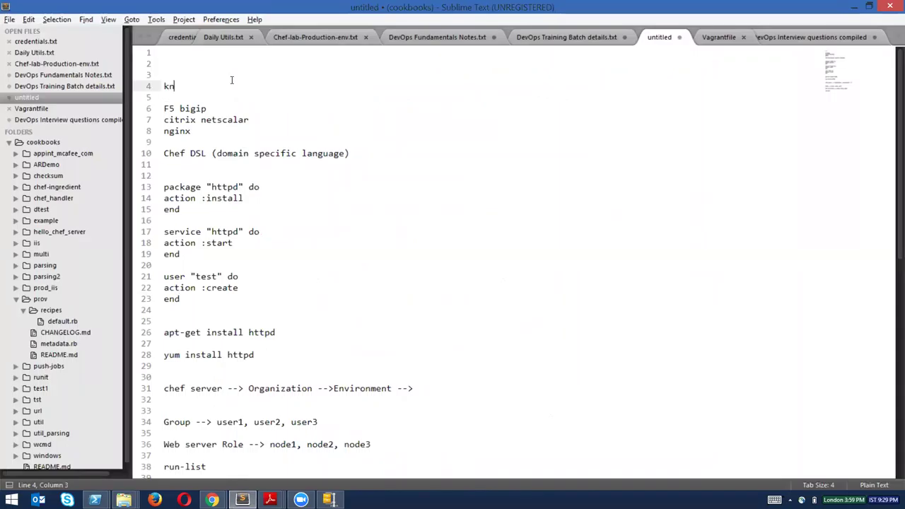
type("ife node ls")
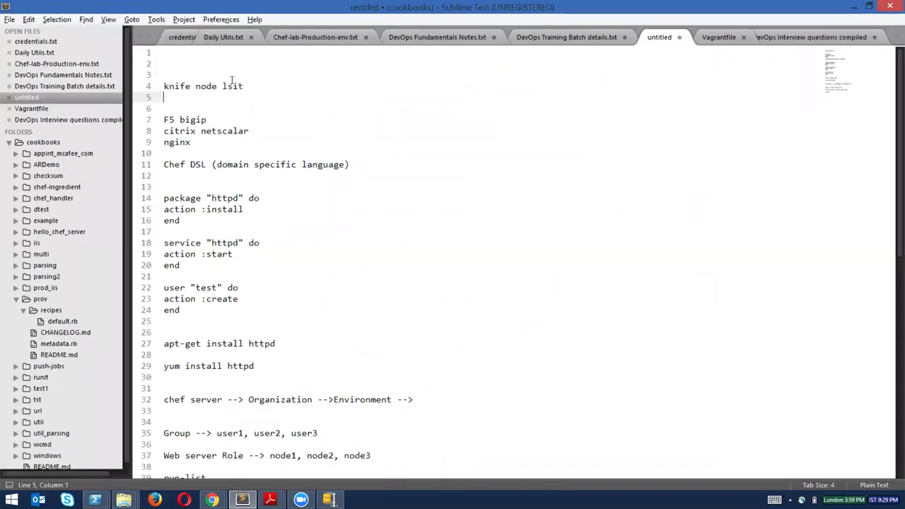
key("BackSpace")
type("is")
key("BackSpace")
key("BackSpace")
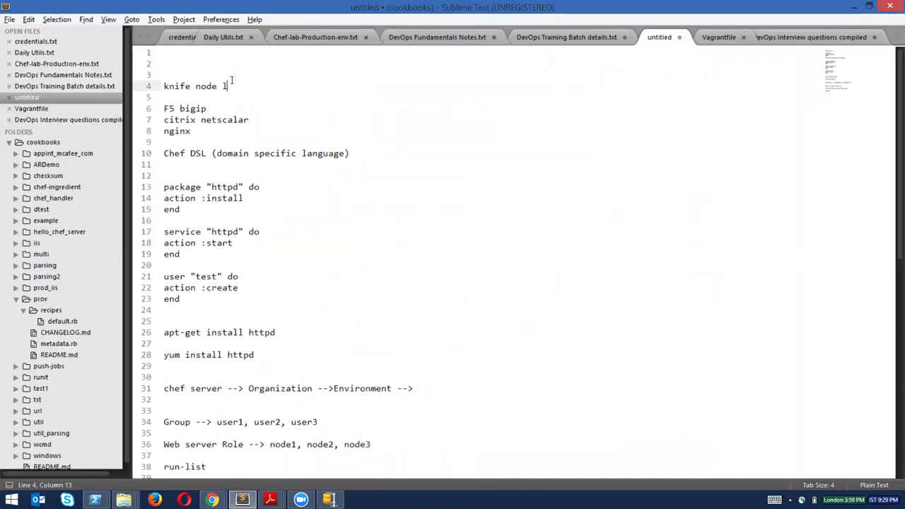
type("ist")
key("Return")
type("knife ")
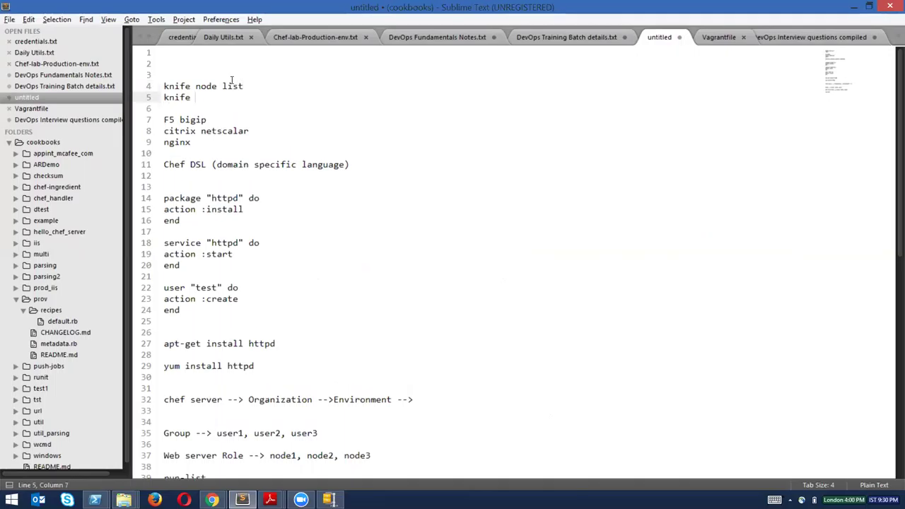
type("cookbook list")
key("Return")
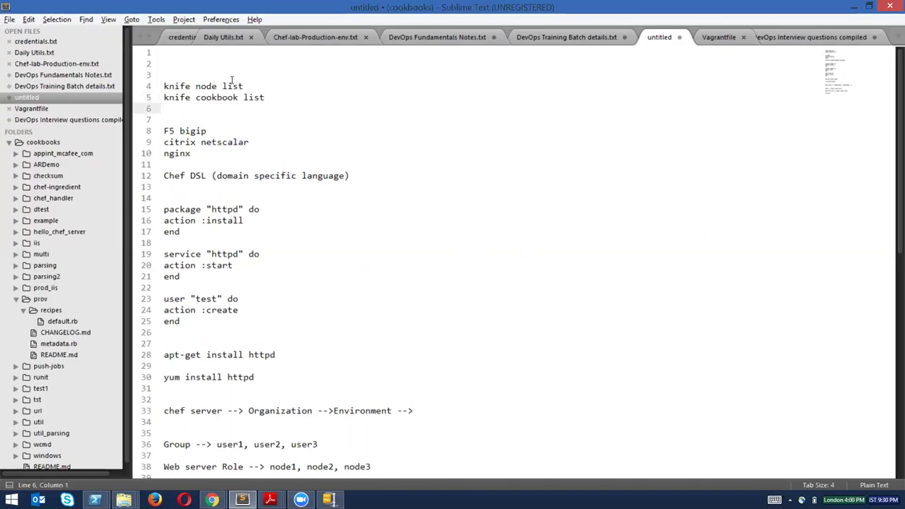
left_click(292, 94)
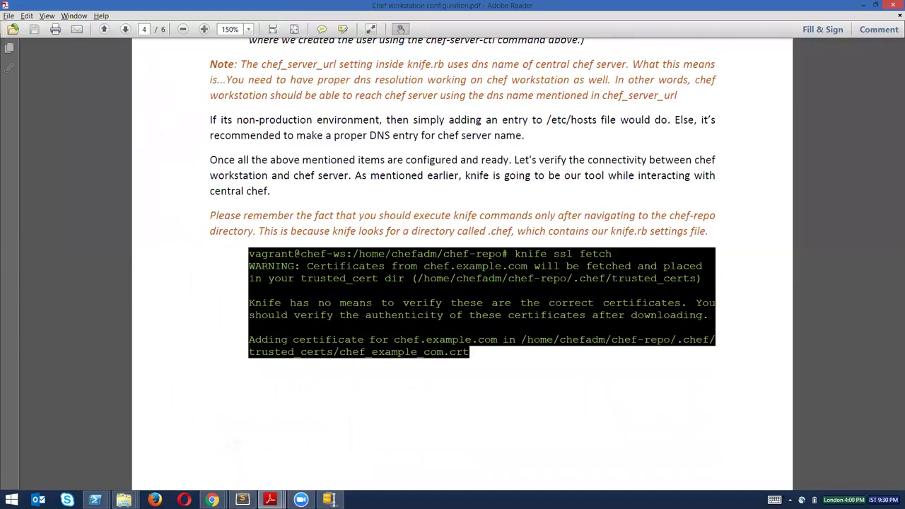
Read past the knife ssl fetch output to the note about certificates stored in trusted_certs.
scroll(463, 263, "down", 1)
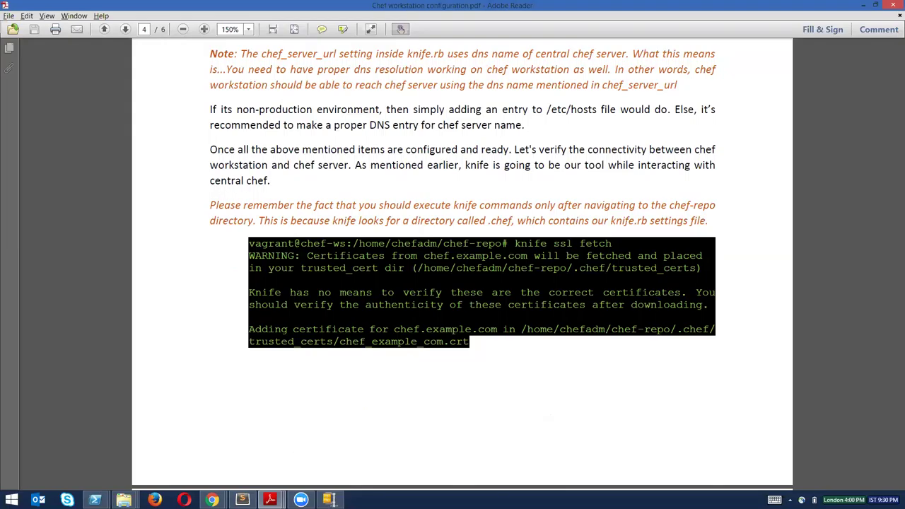
scroll(641, 314, "down", 1)
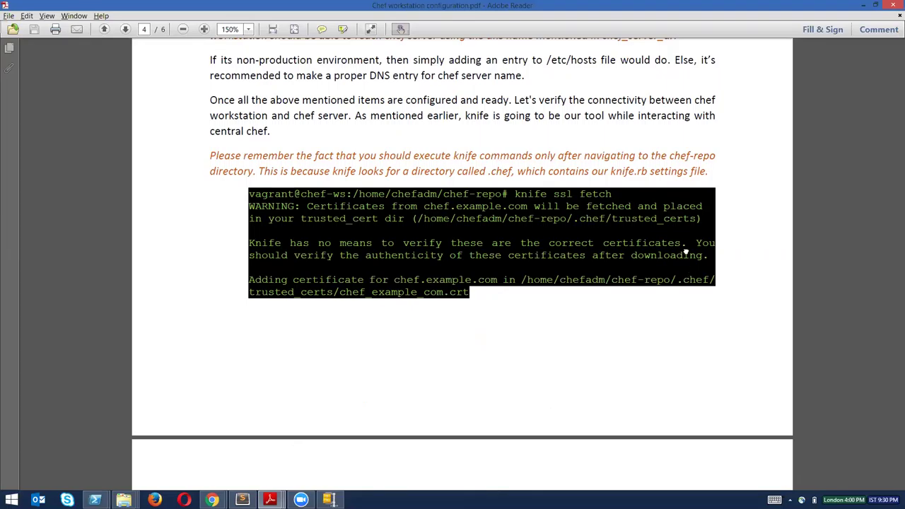
scroll(686, 251, "down", 3)
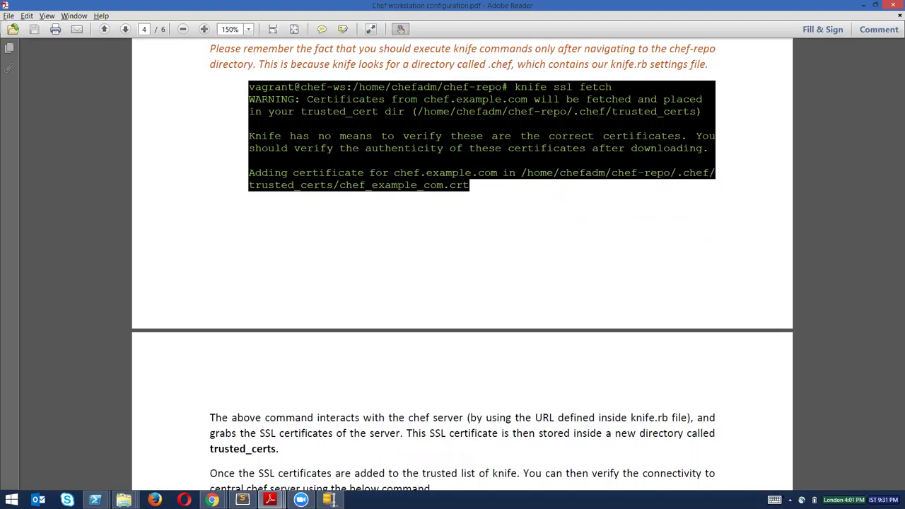
Insert knife client list below knife node list in the notes, checking the PDF guide.
mouse_move(243, 500)
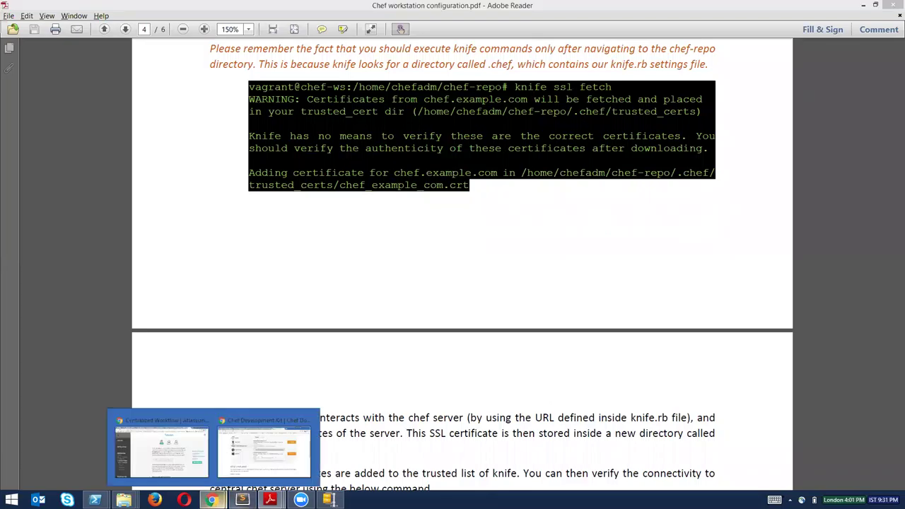
left_click(259, 445)
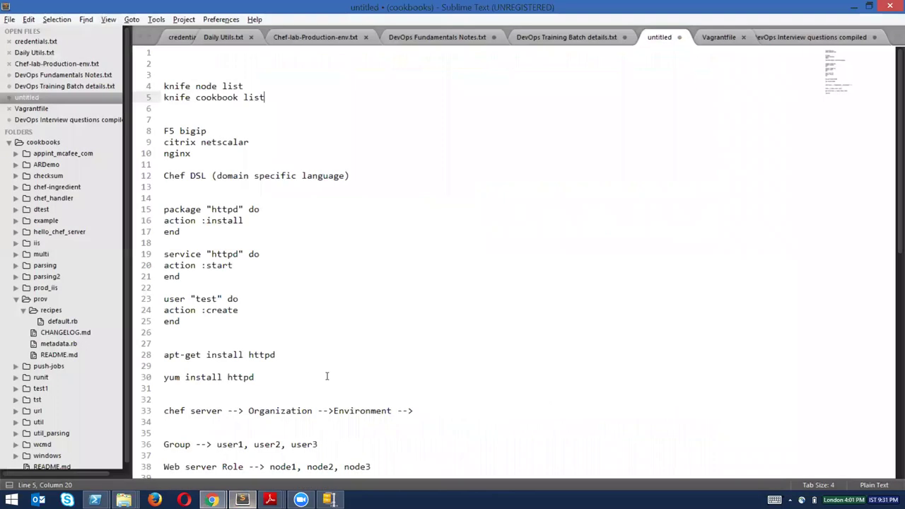
left_click(284, 87)
key("Return")
type("knife client list")
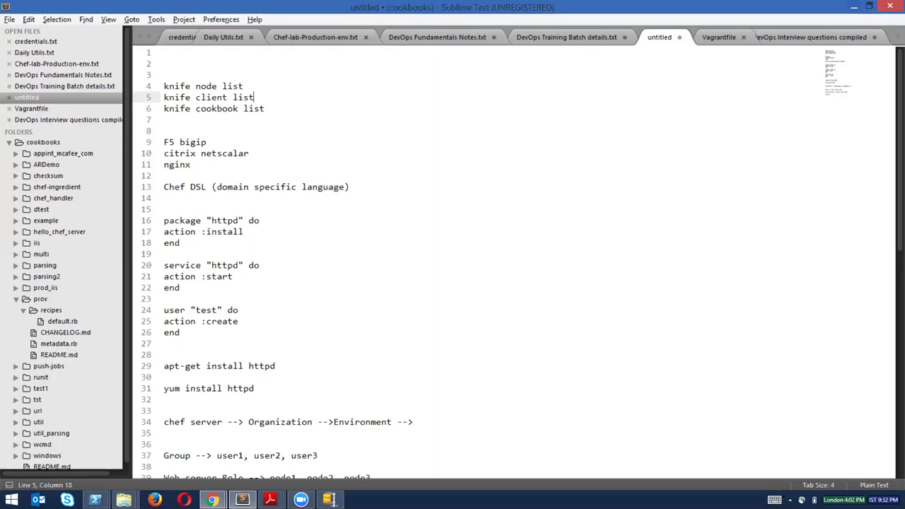
key("alt+Tab")
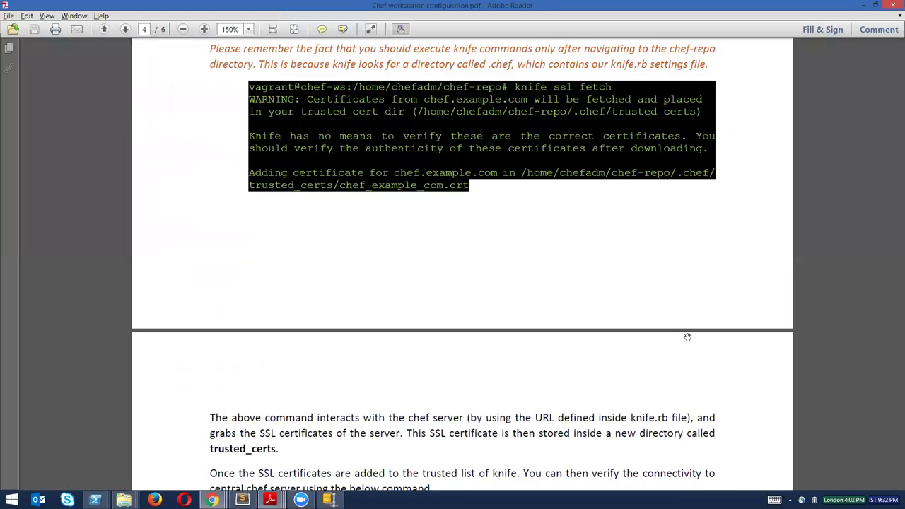
scroll(687, 336, "down", 1)
scroll(687, 337, "up", 1)
Add knife ssl fetch and knife ssl check below knife cookbook list, then bring up PowerShell.
key("alt+Tab")
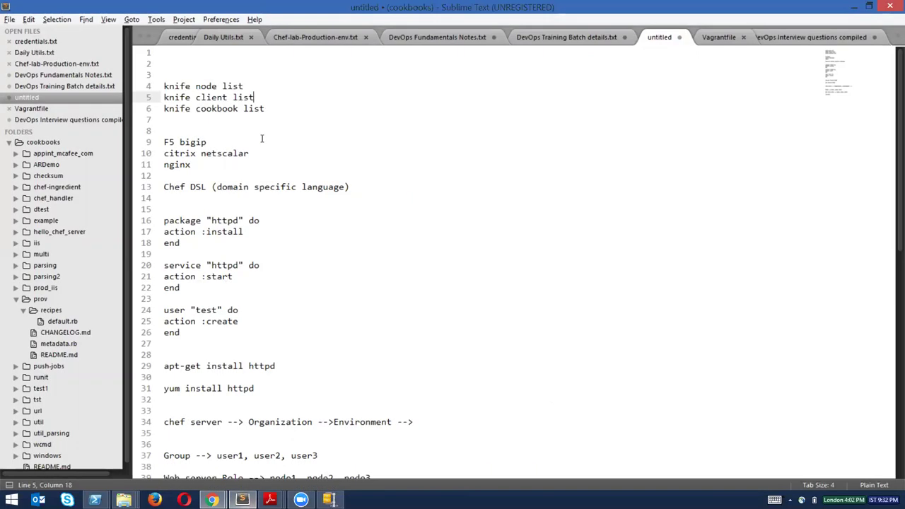
left_click(299, 105)
key("Return")
key("Return")
key("Return")
type("knife ssl ")
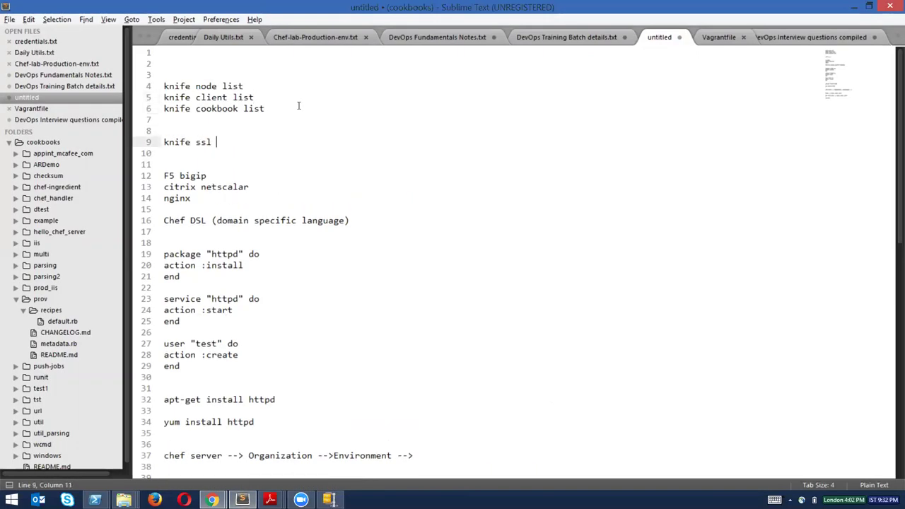
type("fetch")
key("Return")
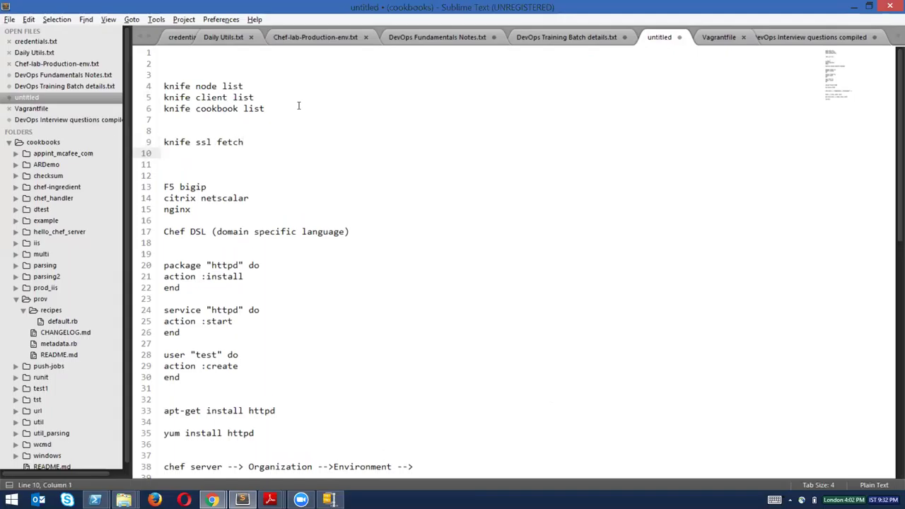
type("knife ssl check")
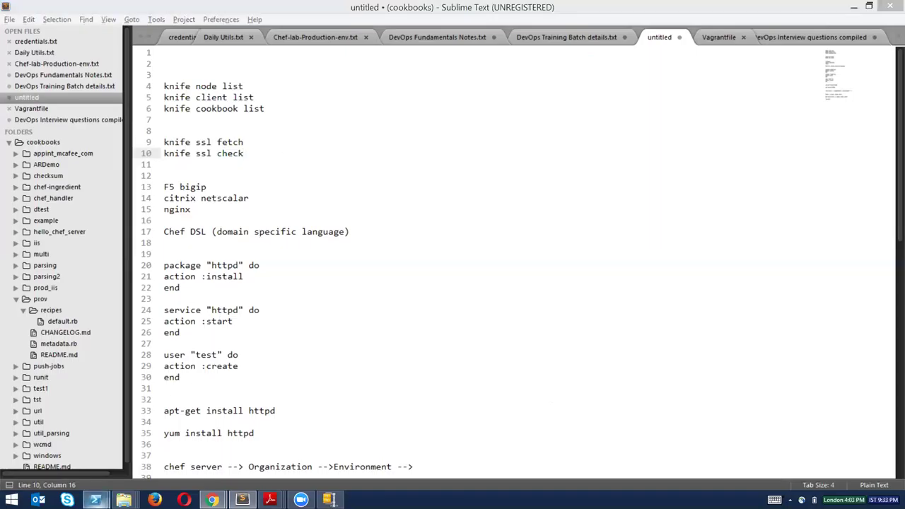
mouse_move(95, 500)
left_click(163, 445)
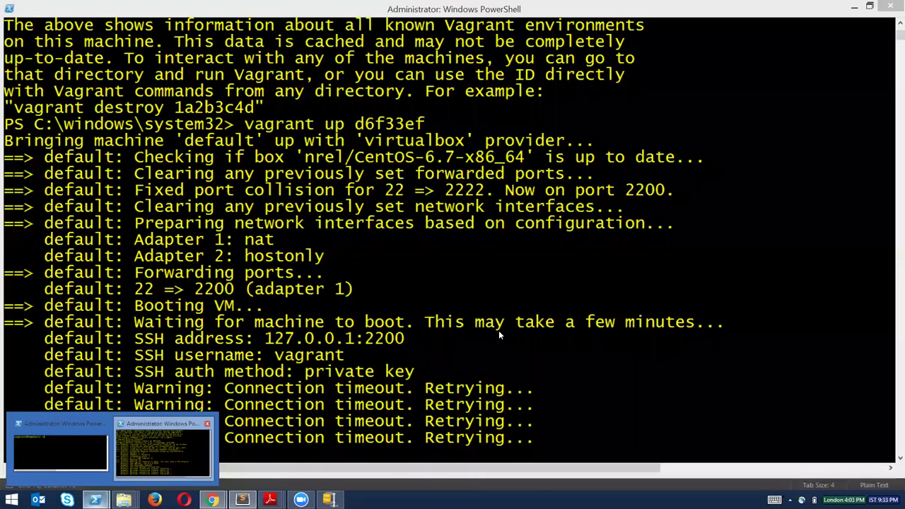
Change the PowerShell location to C:\sk12k\VagrantBoxes\chef-ws-01.
key("Up")
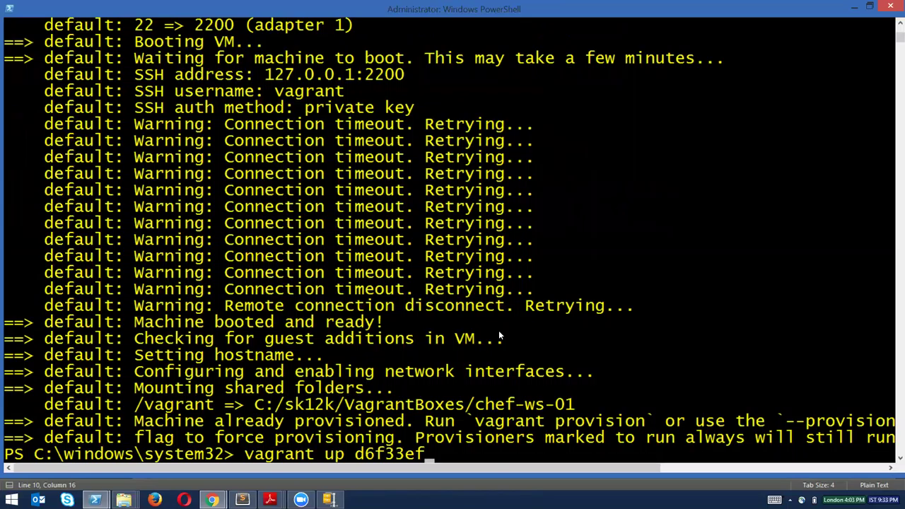
key("ctrl+c")
type("c")
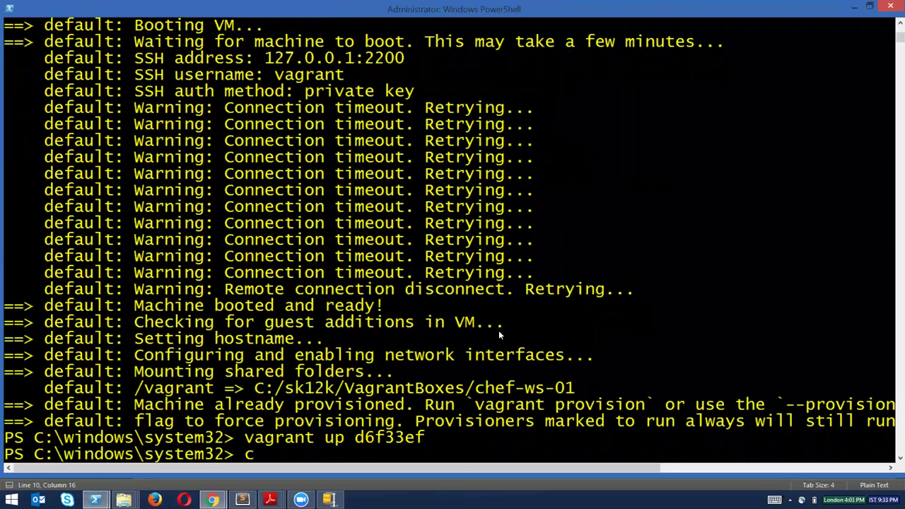
type("d C:\\sk12k\\vag")
key("Tab")
type("\\ch")
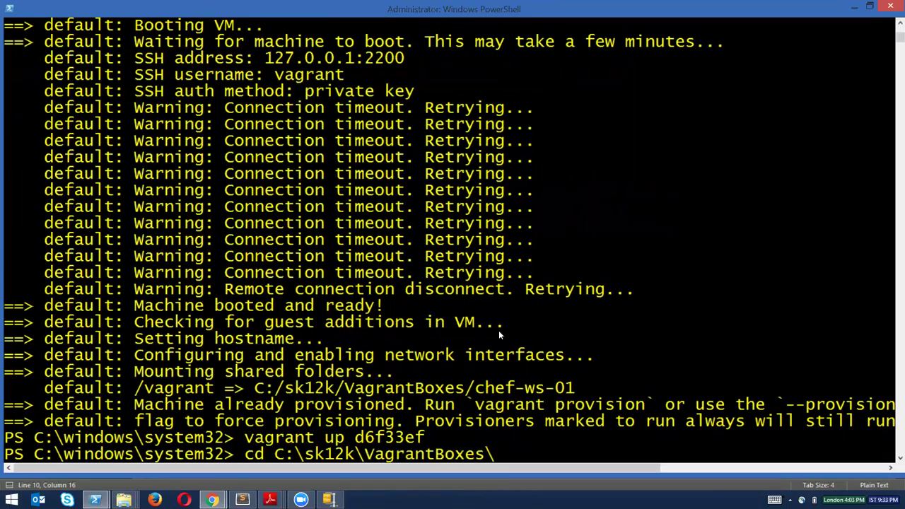
key("Tab")
key("Tab")
key("Return")
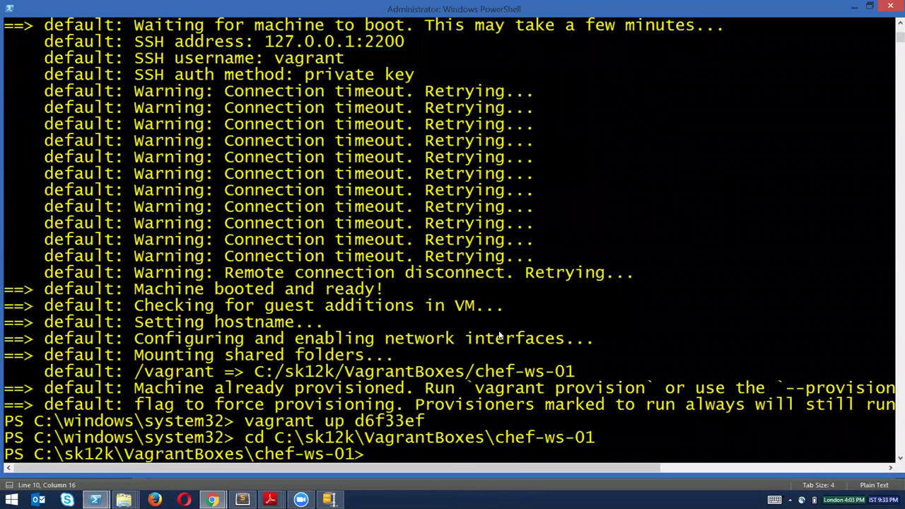
Clear the console and log into the workstation with vagrant ssh.
type("clear")
key("Return")
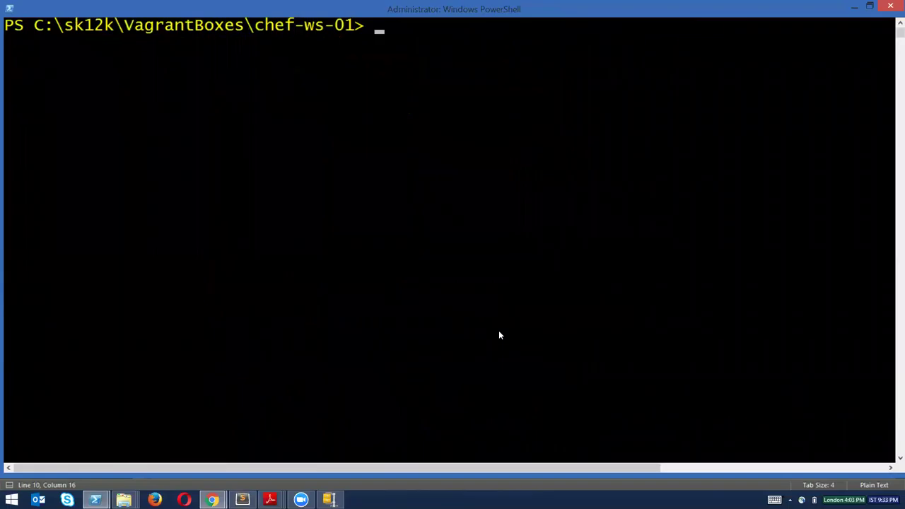
key("Return")
key("Return")
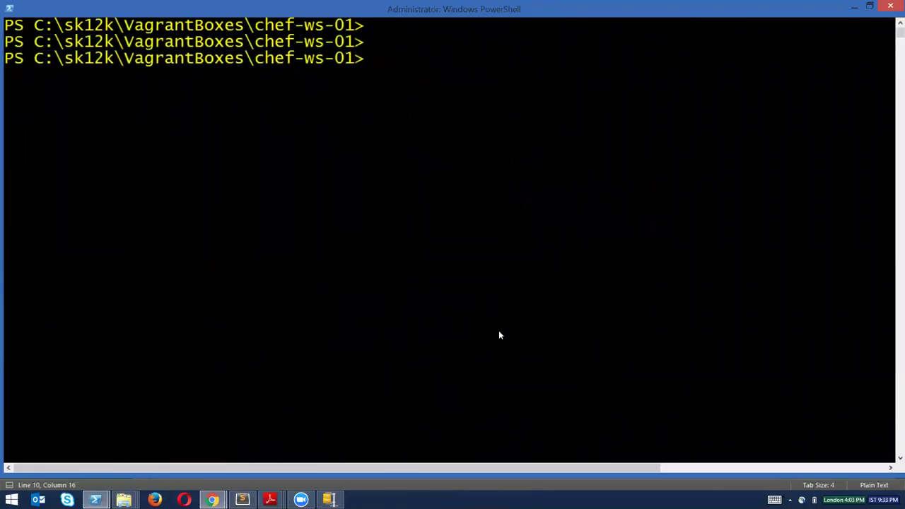
type("vagrant ssh")
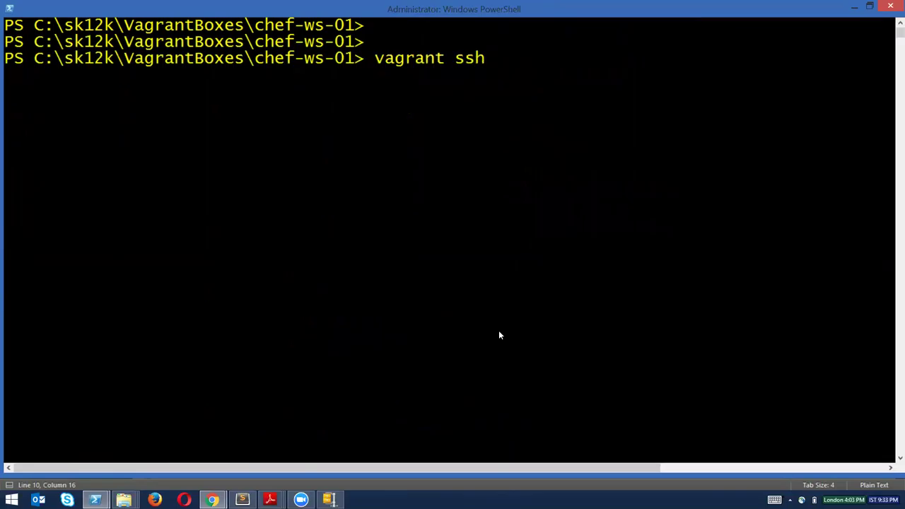
key("Return")
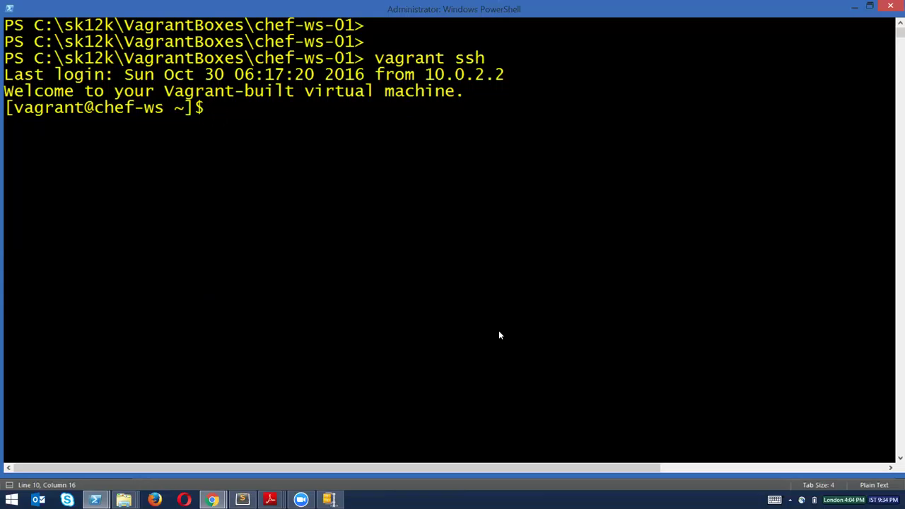
List the home folder with ll, picking out chef-starter.zip and chef-repo.
type("ll")
key("Return")
left_click_drag(480, 161, 629, 160)
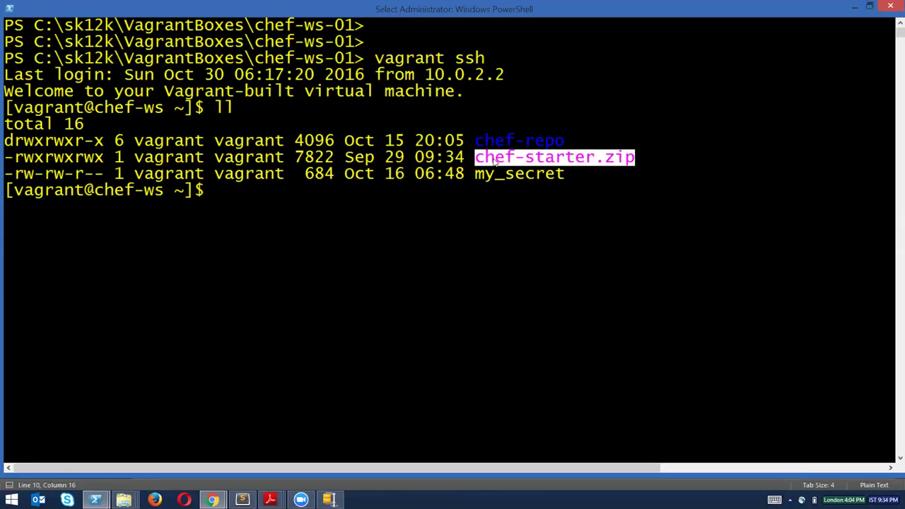
left_click_drag(475, 143, 561, 145)
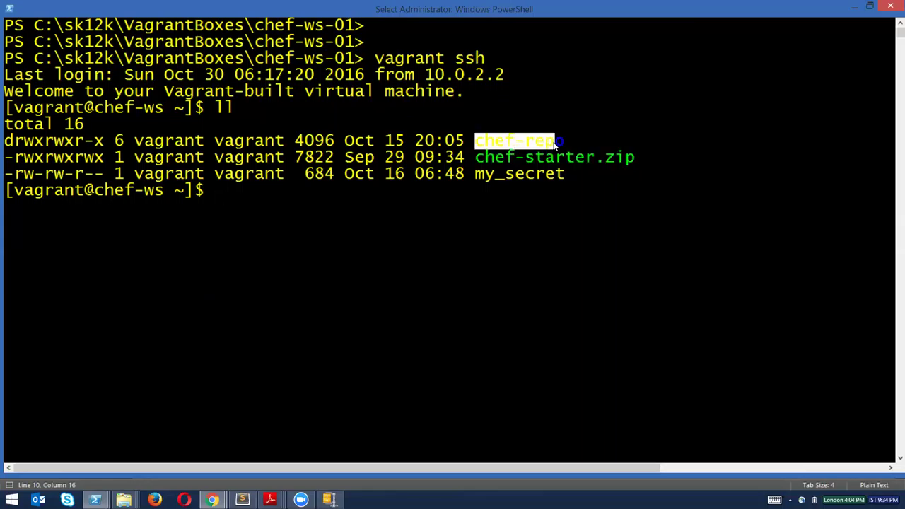
left_click(570, 206)
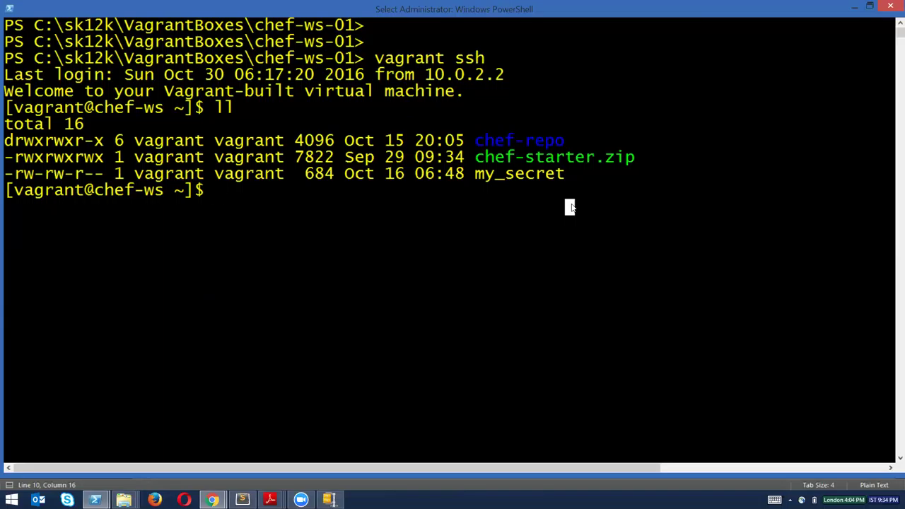
key("Escape")
Move into chef-repo and list it with ls -al, spotting the hidden .chef folder.
type("cd chef-")
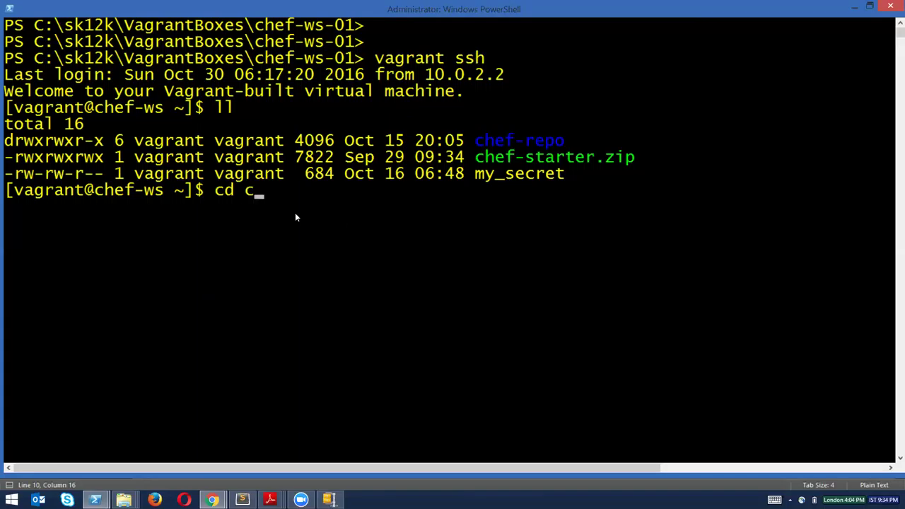
key("Tab")
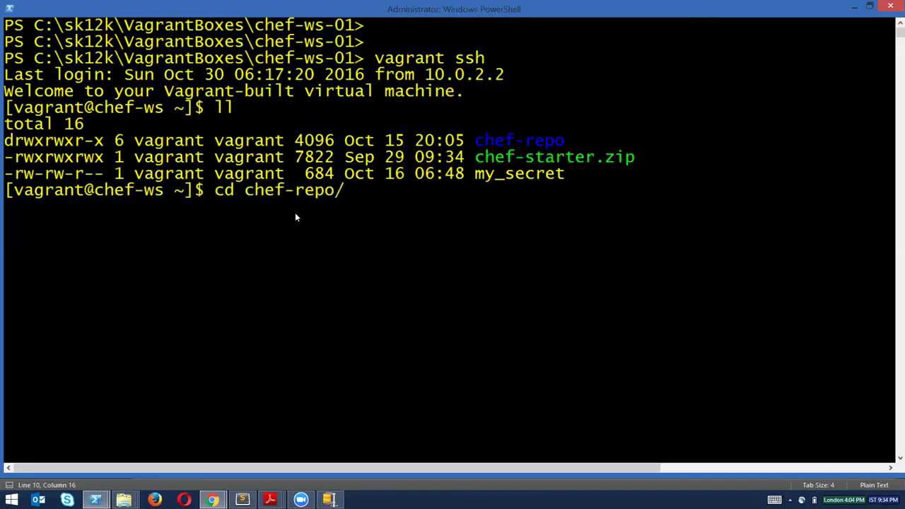
key("Return")
key("Return")
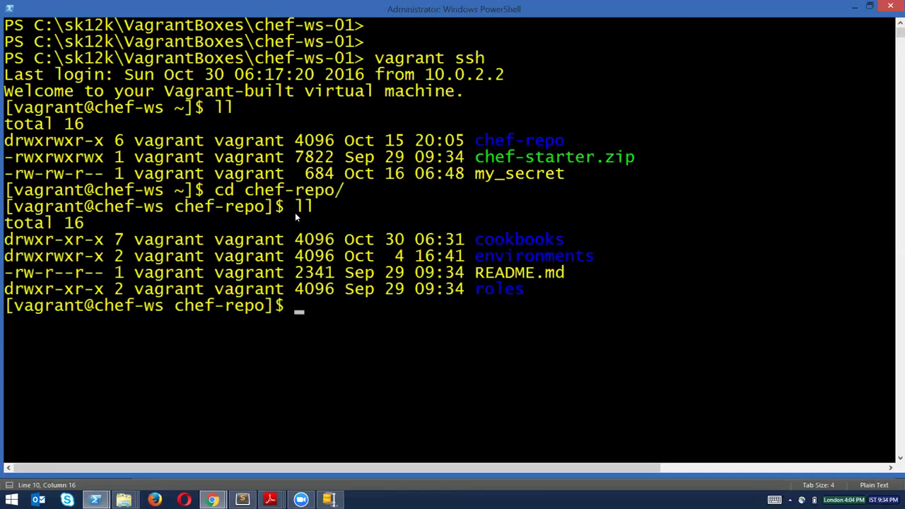
type("ls -al")
key("Return")
left_click_drag(476, 354, 524, 360)
left_click(576, 382)
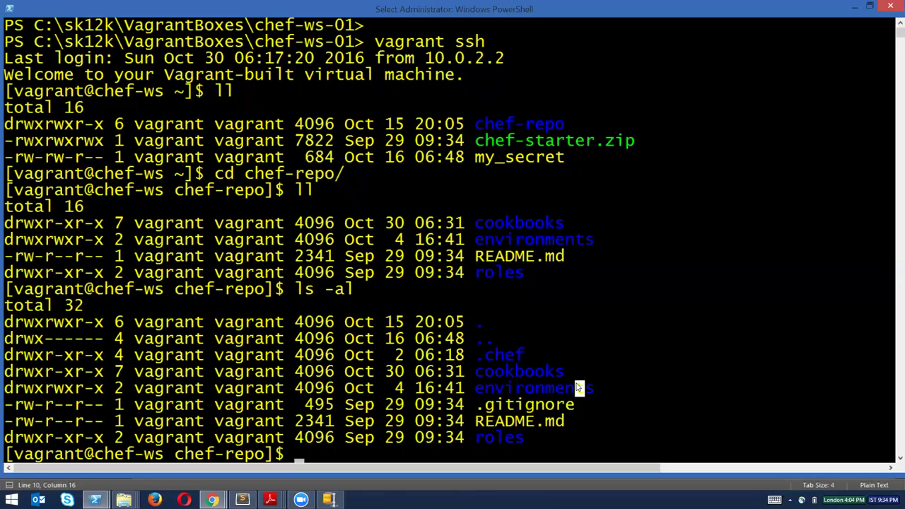
Change into the .chef folder with cd .chef.
type("cat")
key("BackSpace")
key("BackSpace")
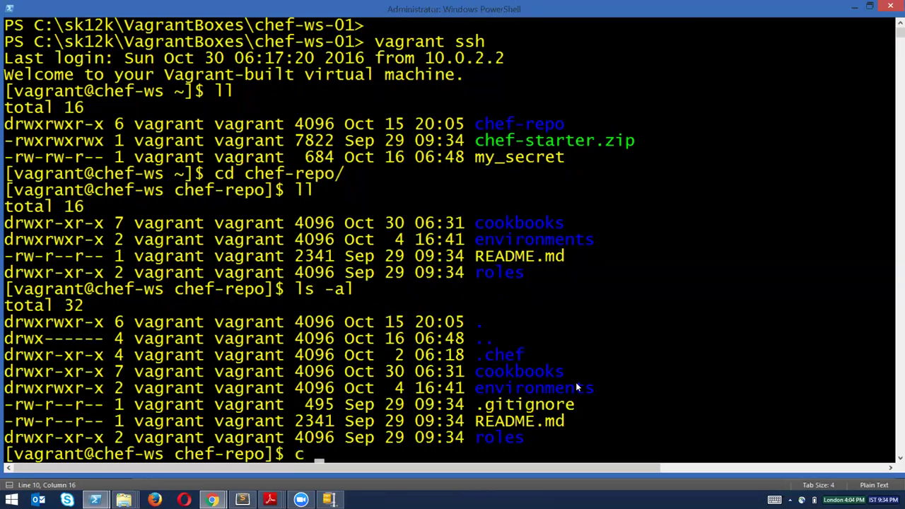
type("d .chef")
key("Return")
List the .chef folder with ll, picking out knife.rb.
type("ll")
key("Return")
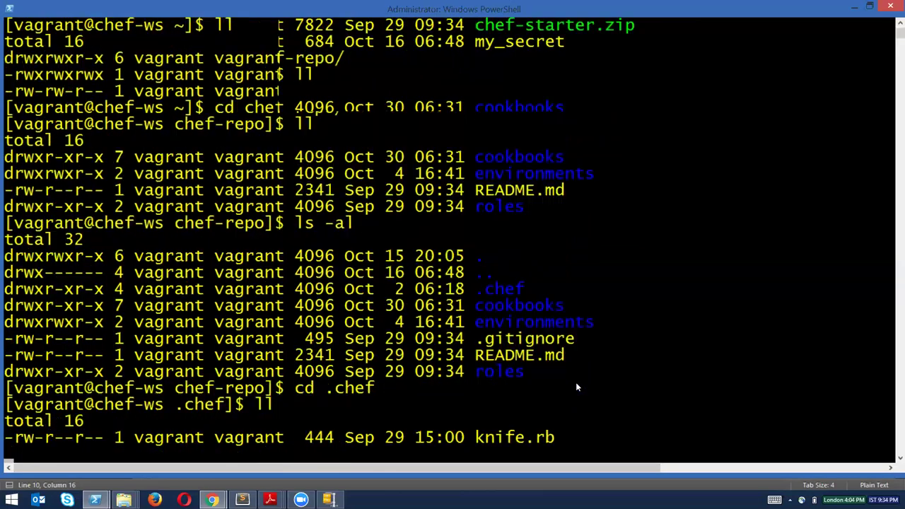
left_click_drag(475, 387, 552, 390)
left_click(520, 402)
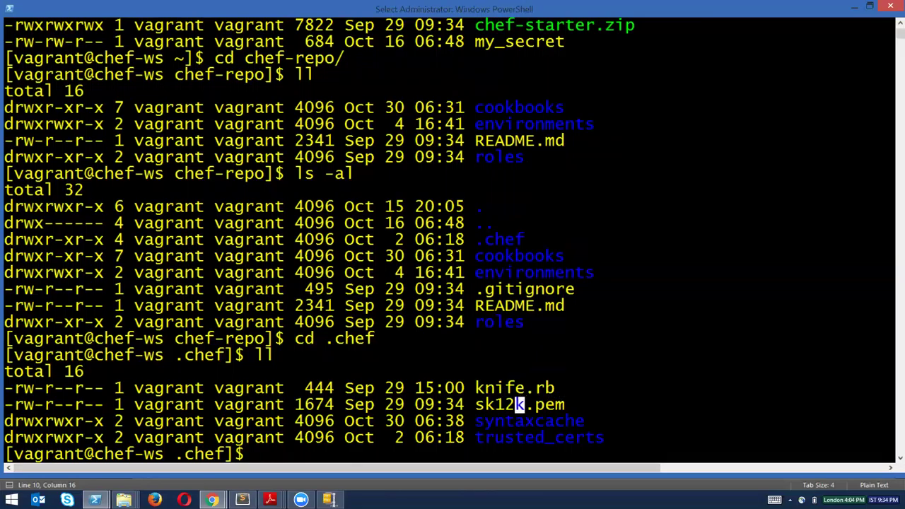
key("Down")
key("Left")
key("Left")
key("Down")
key("Down")
key("Left")
key("Left")
key("Left")
key("Left")
key("Left")
key("Left")
key("Left")
key("Left")
key("Left")
key("Left")
key("Left")
key("Left")
key("Left")
key("Left")
key("Left")
key("Escape")
Enter trusted_certs and list DigiCert_SHA2_Secure_Server_CA.crt and wildcard_opscode_com.crt.
type("cd trus")
key("Tab")
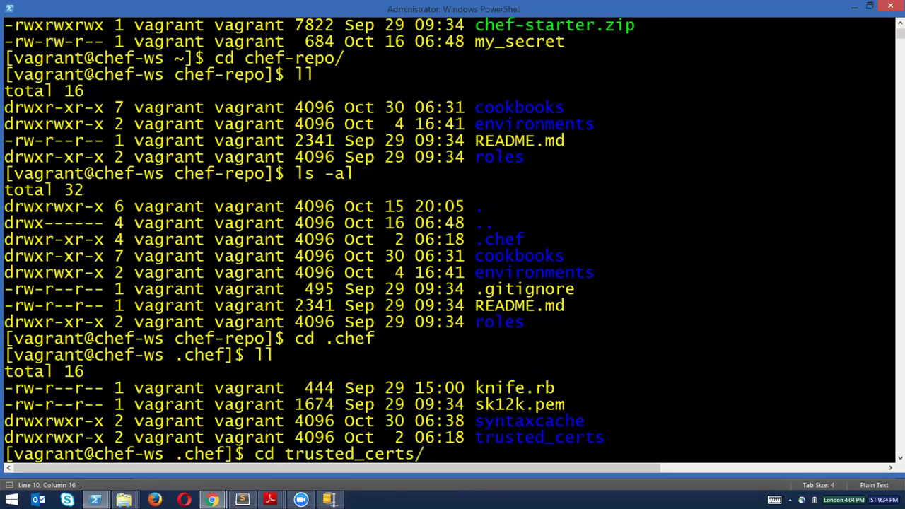
key("Return")
type("ll")
key("Return")
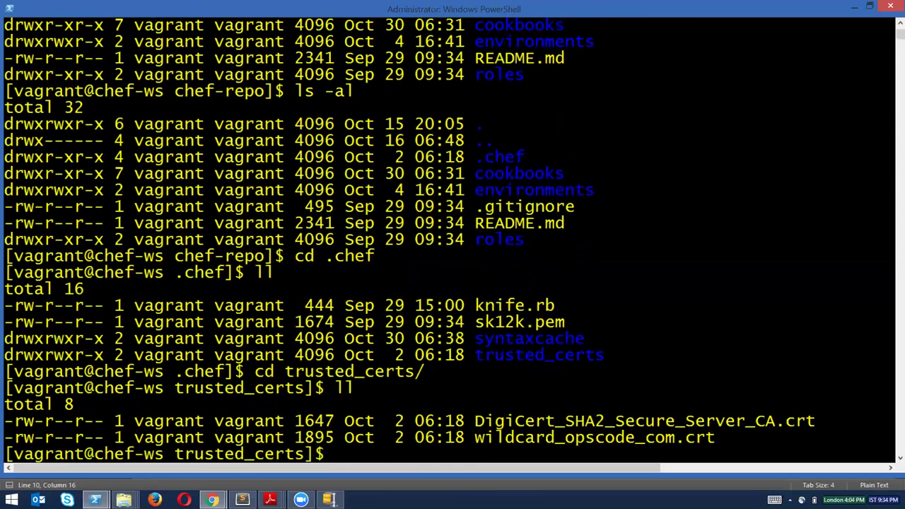
left_click_drag(474, 420, 766, 437)
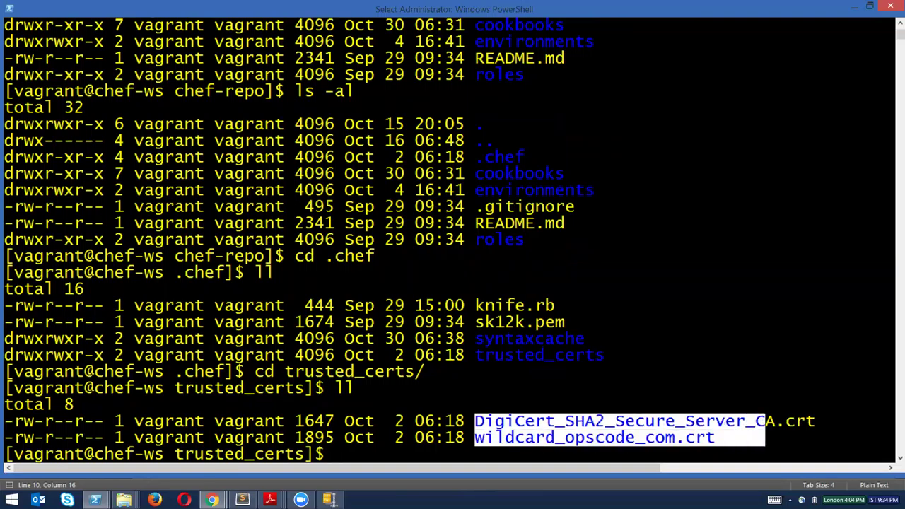
left_click(730, 355)
double_click(700, 438)
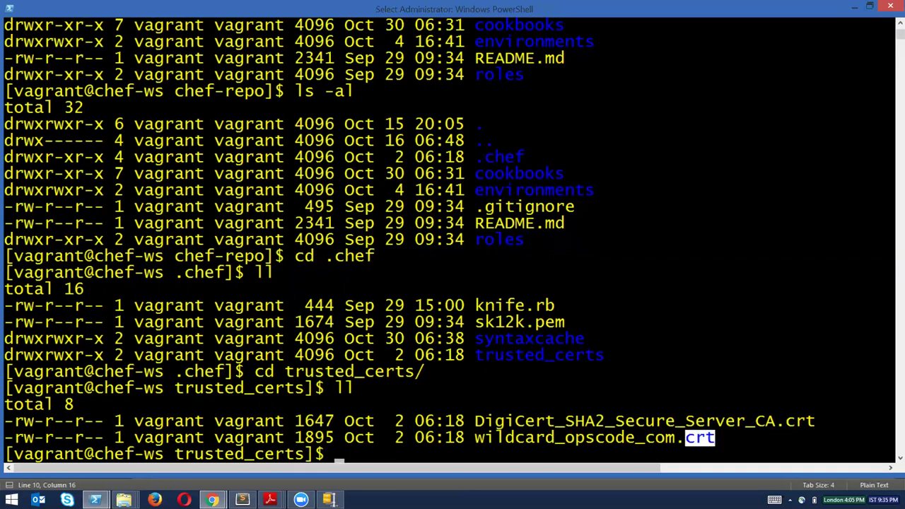
left_click_drag(496, 438, 635, 437)
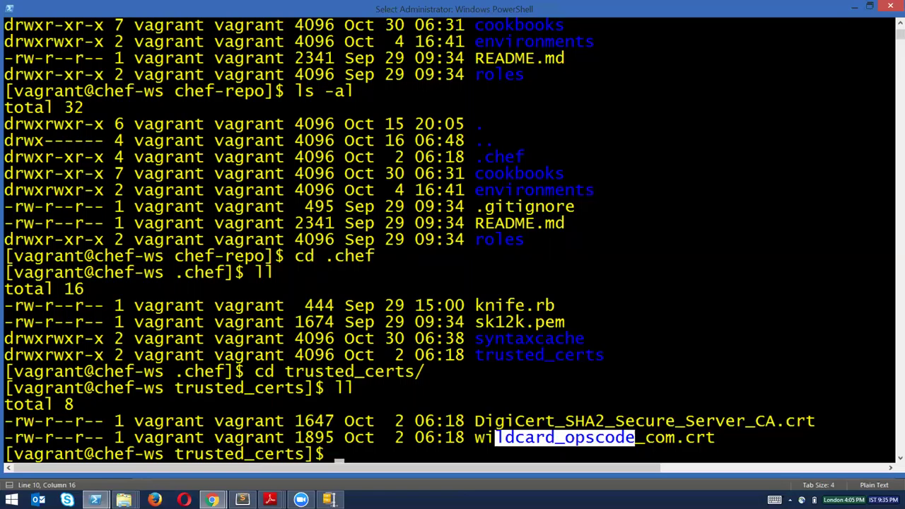
left_click(510, 438)
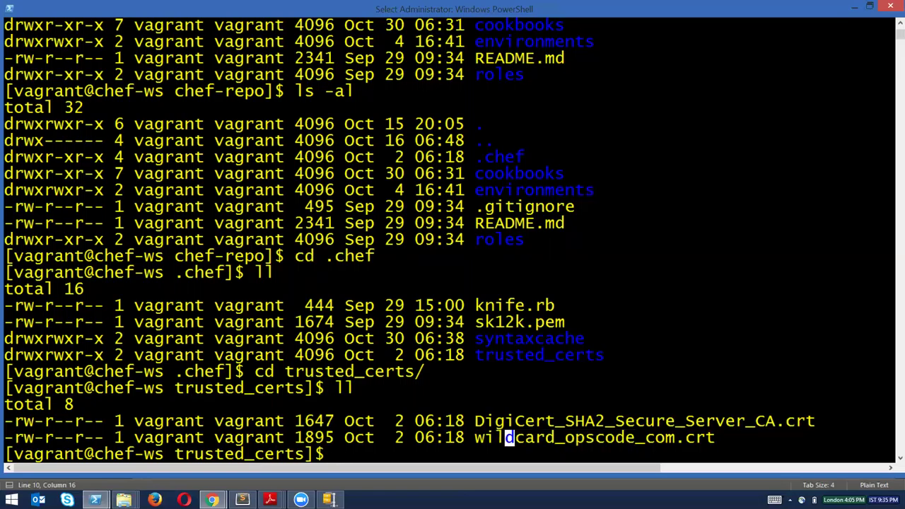
Go back up two levels to chef-repo with cd .. twice.
type("cd ..")
key("Return")
type("cd ..")
key("Return")
Run knife node list on a cleared screen to show gitlab2 and gitserver, then shrink and reposition the window.
type("clear")
key("Return")
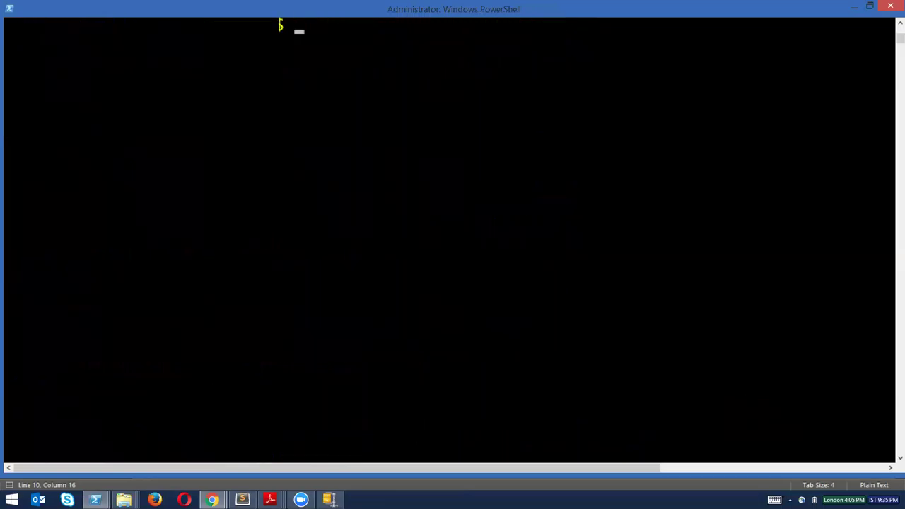
type("knife node list")
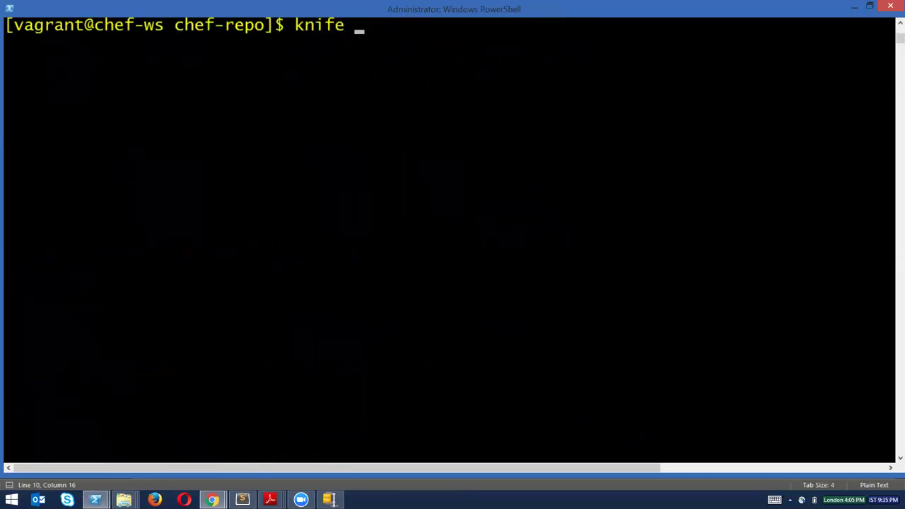
key("Return")
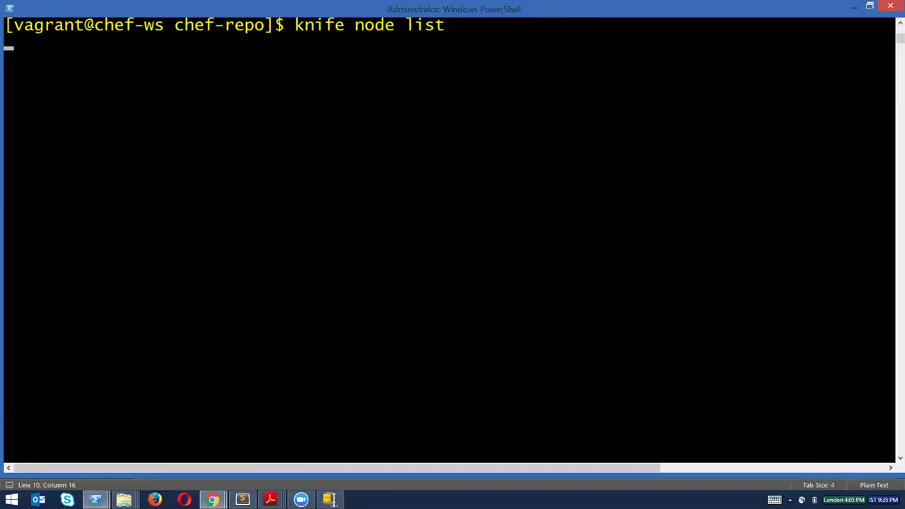
key("super+Down")
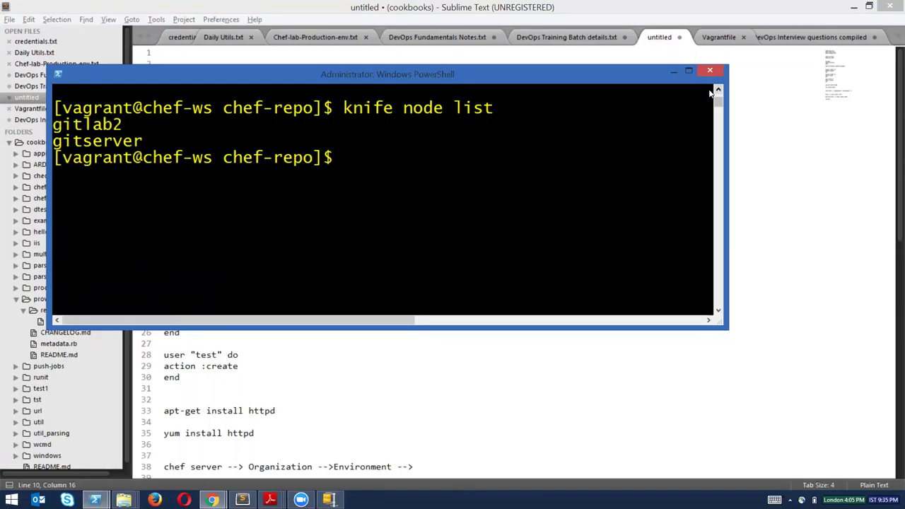
left_click_drag(409, 70, 476, 85)
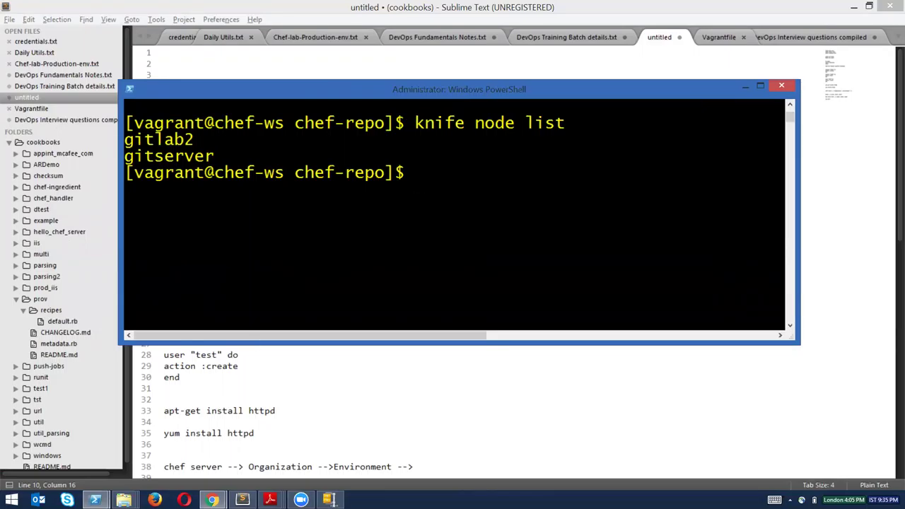
Bring the newtest terminal forward and run chef-client there.
left_click(95, 500)
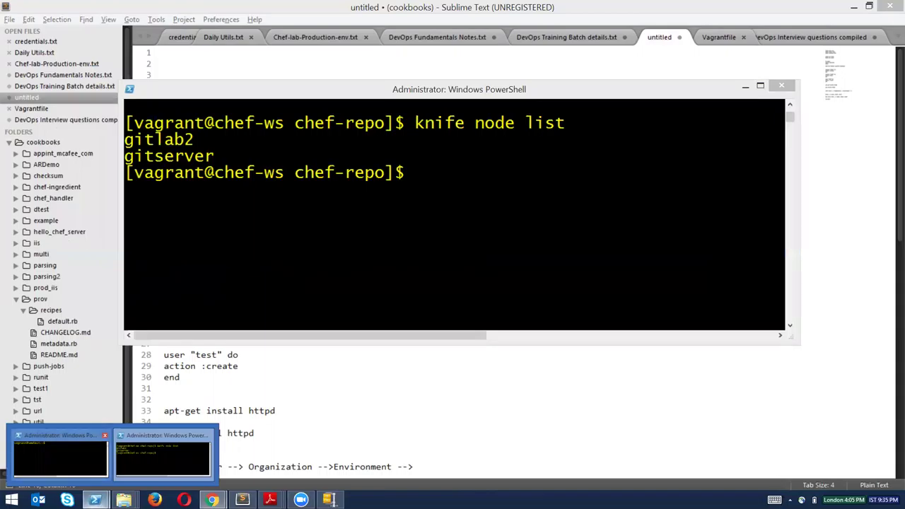
left_click(60, 458)
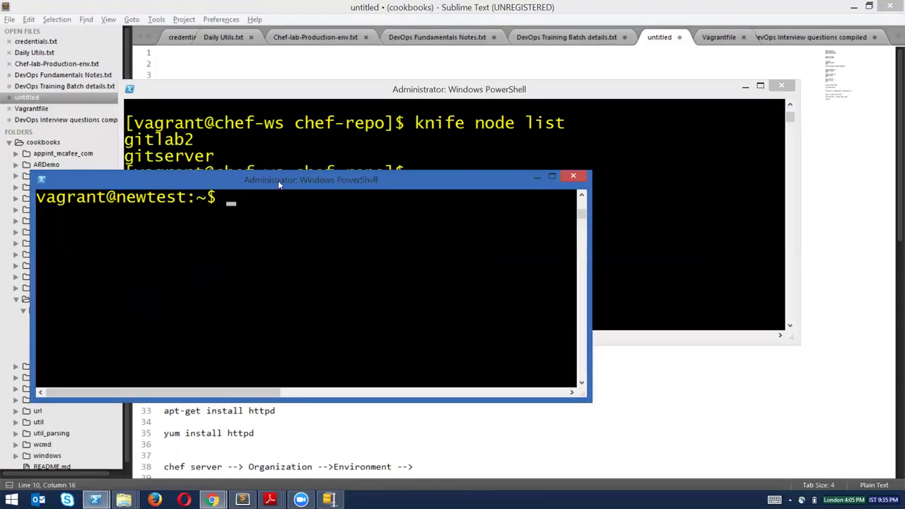
left_click_drag(278, 180, 303, 169)
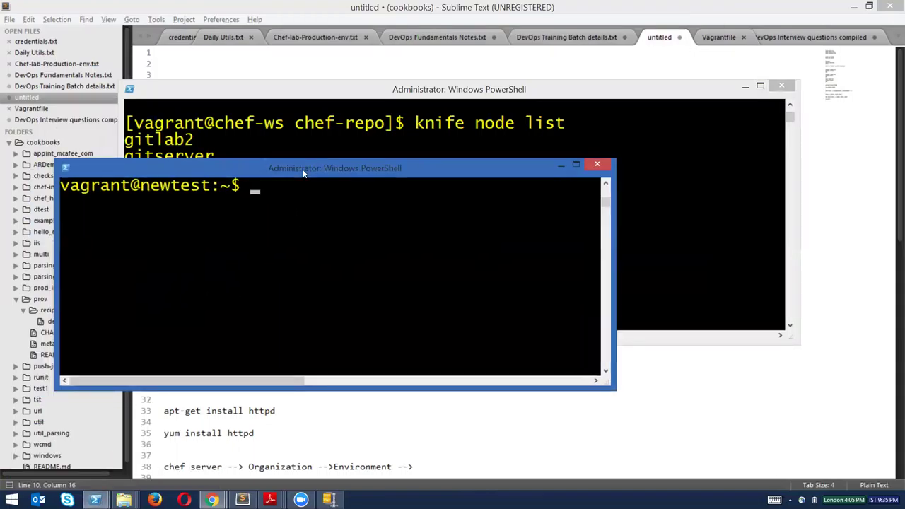
type("clear")
key("BackSpace")
key("BackSpace")
key("BackSpace")
key("BackSpace")
key("BackSpace")
type("chef-client")
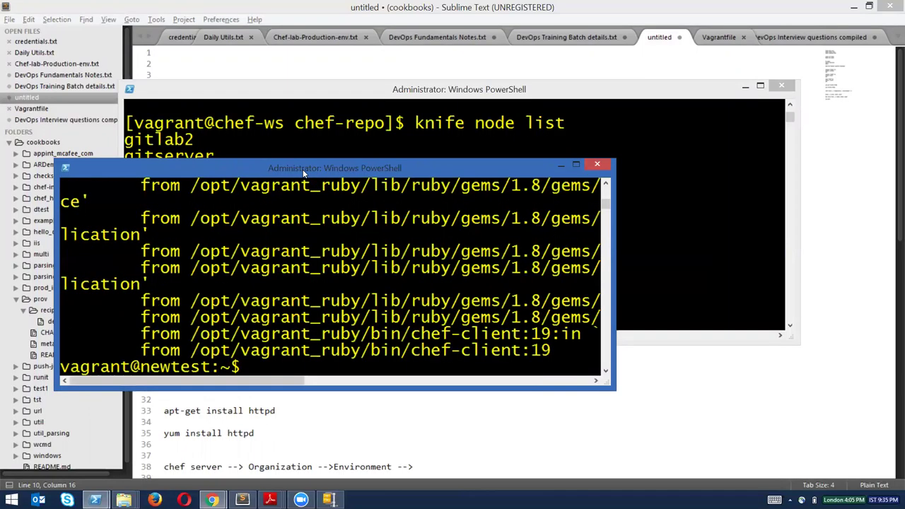
Maximize and clear the newtest console, restore it, and bring the node-list SSH session forward.
left_click(575, 164)
type("clear")
key("Return")
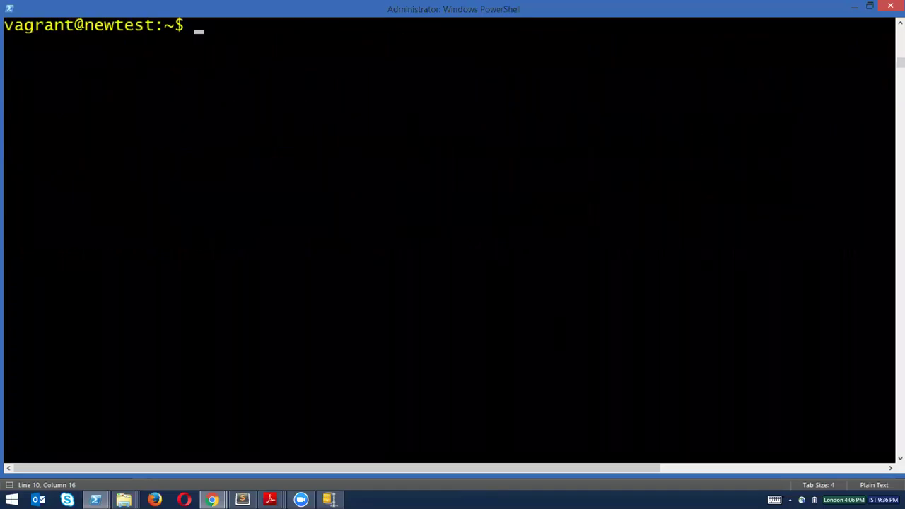
left_click(869, 6)
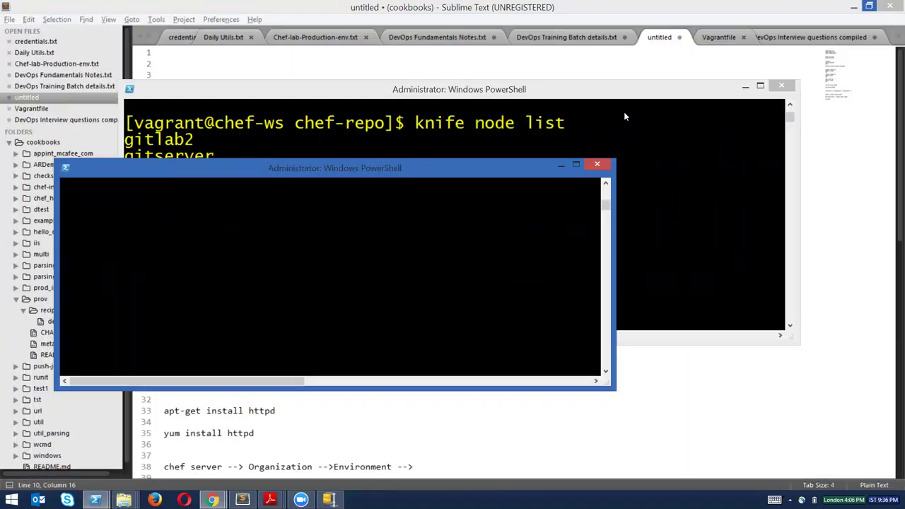
left_click(584, 97)
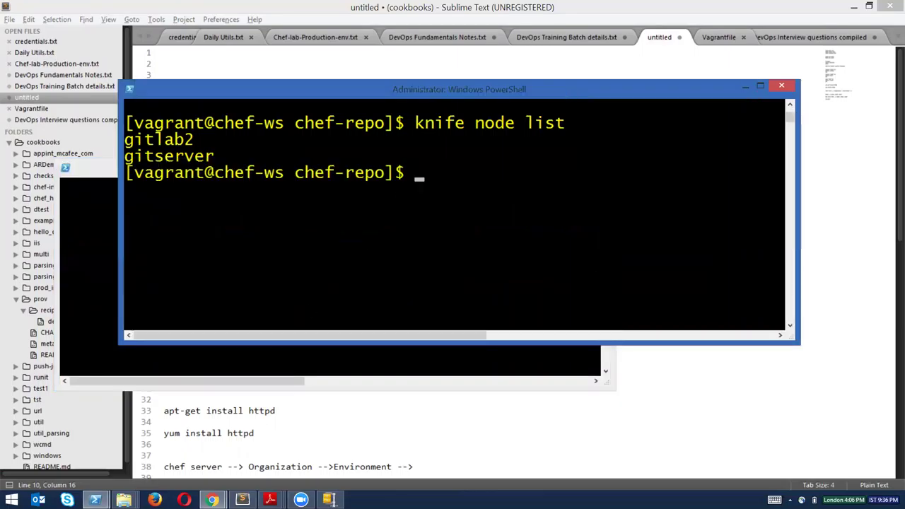
left_click(211, 500)
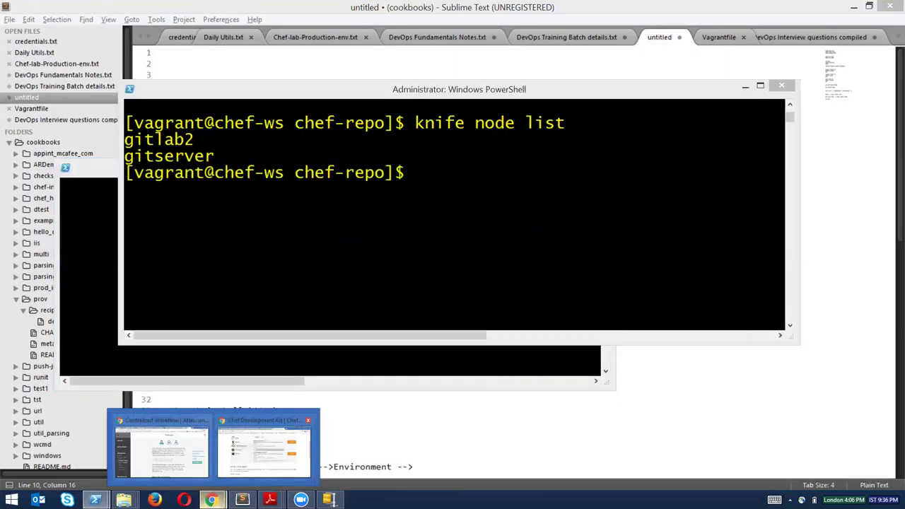
In Chrome's Chef Manage tab, browse Nodes and Reports, then open the Policy cookbook list.
left_click(263, 445)
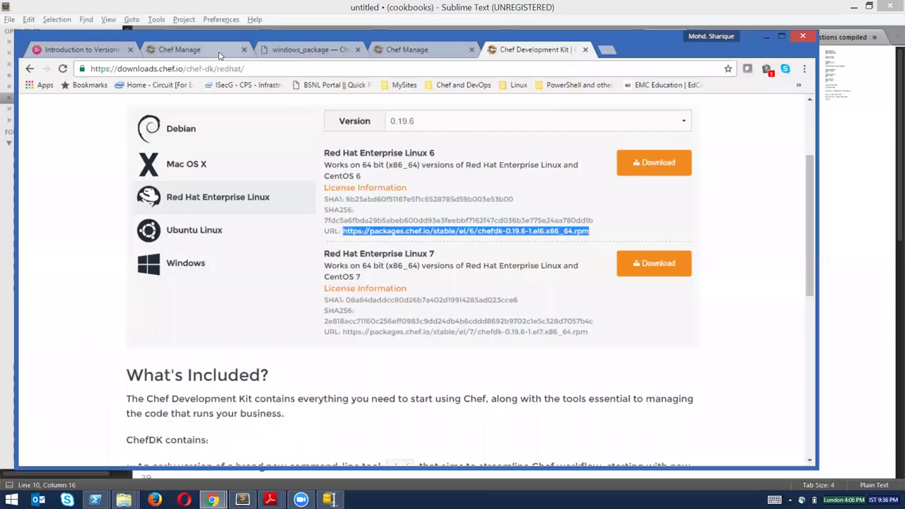
left_click(191, 50)
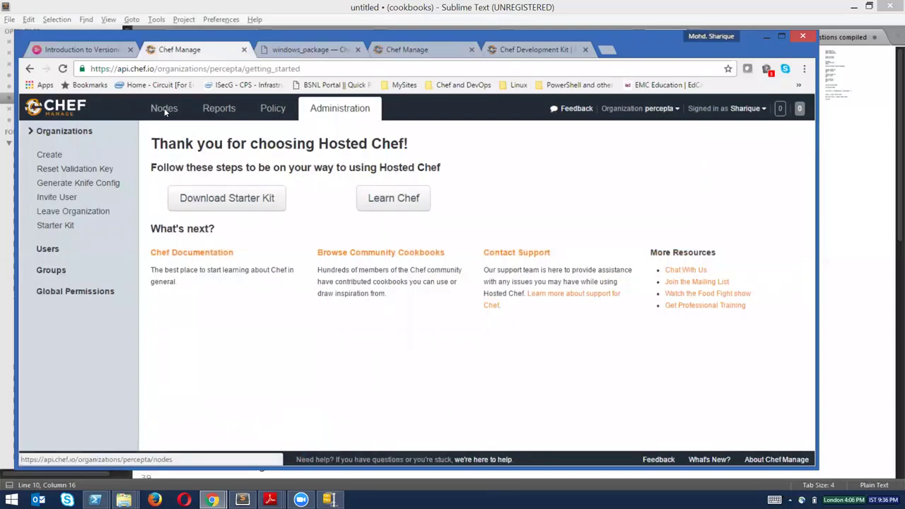
left_click(164, 108)
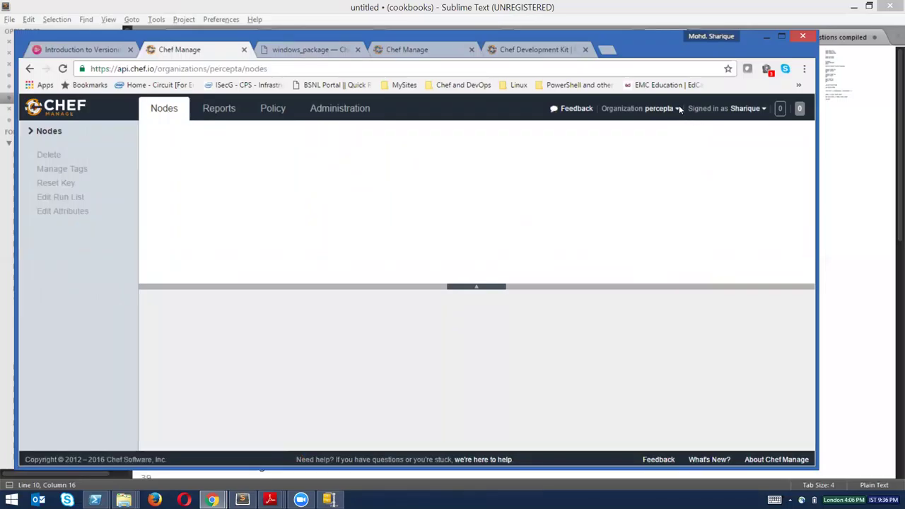
left_click_drag(643, 38, 670, 53)
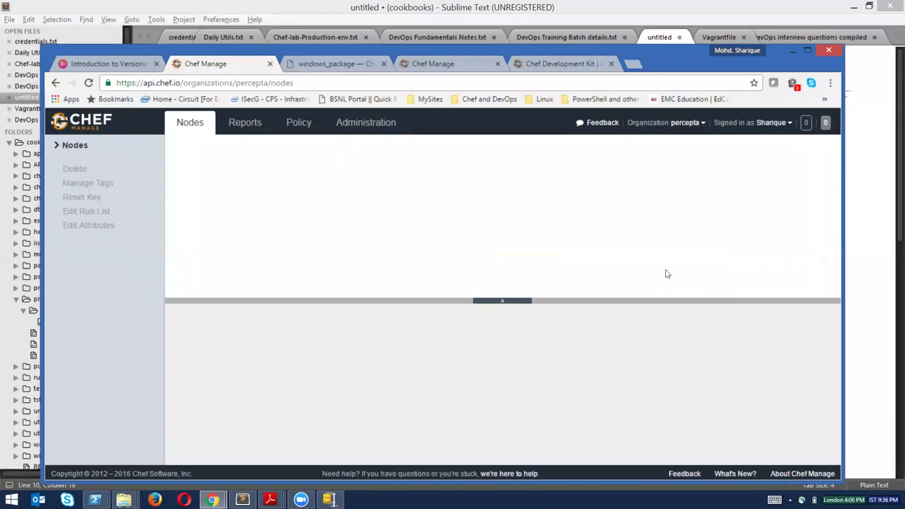
left_click(240, 123)
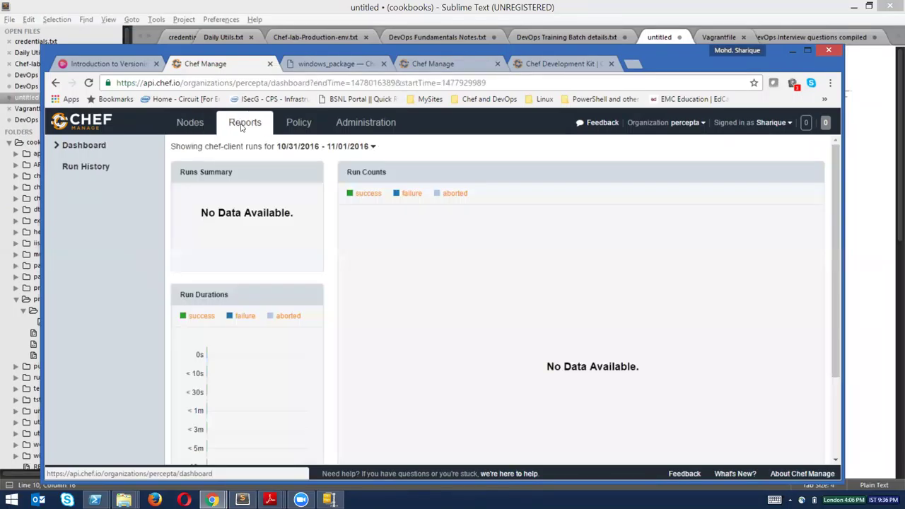
left_click(191, 123)
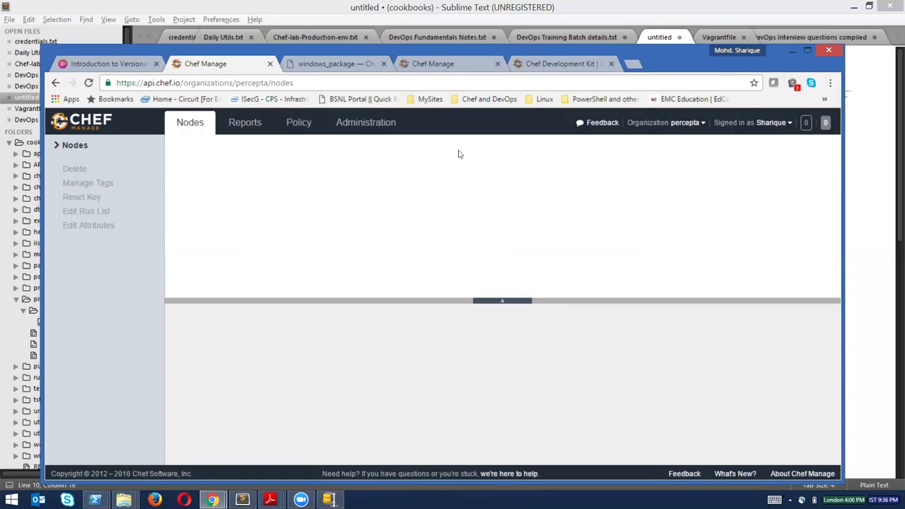
left_click(303, 129)
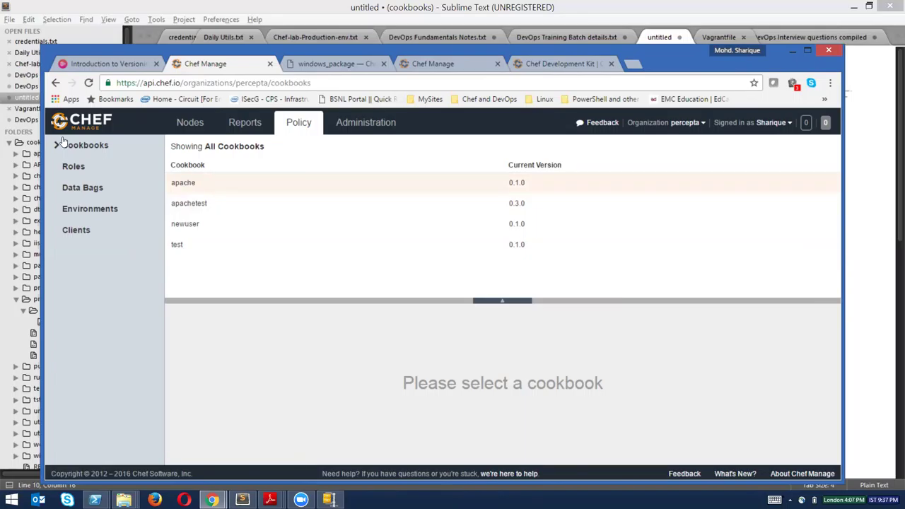
Browse the testrole role, the user_pass data bag items, and the cookbooks list.
left_click(85, 167)
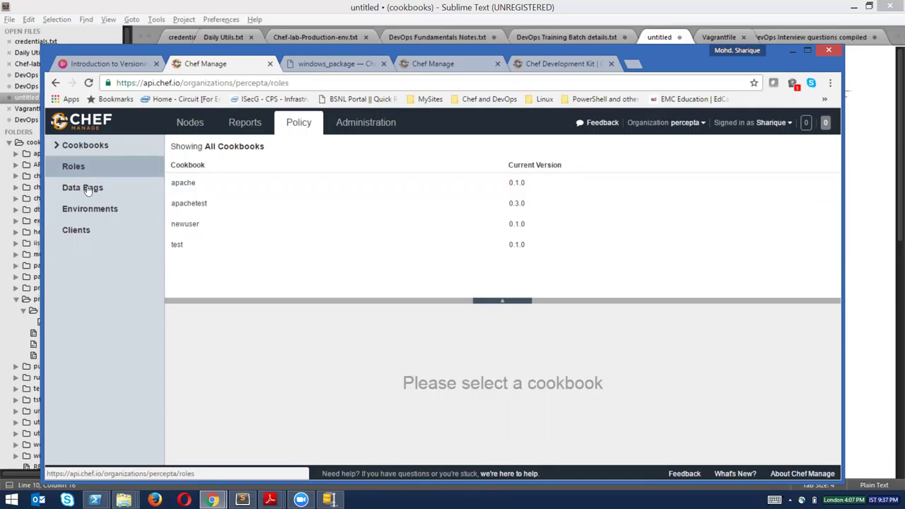
left_click(217, 185)
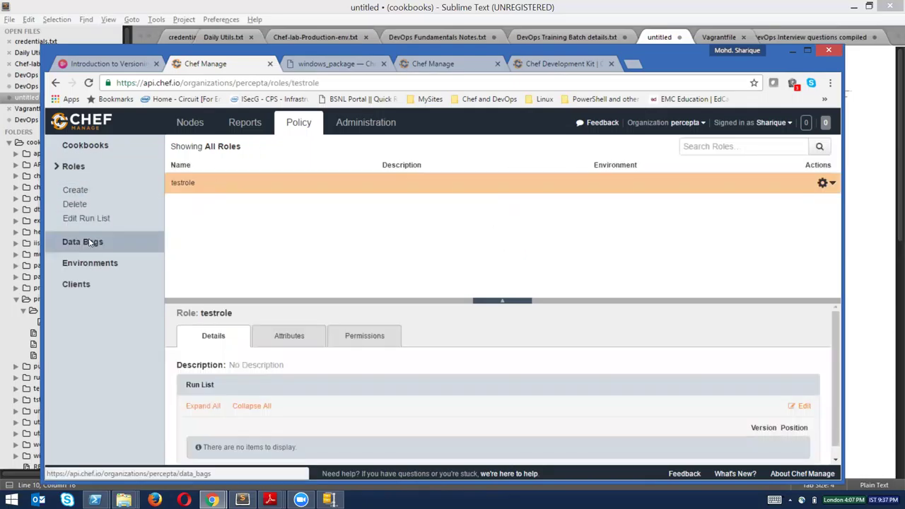
left_click(91, 243)
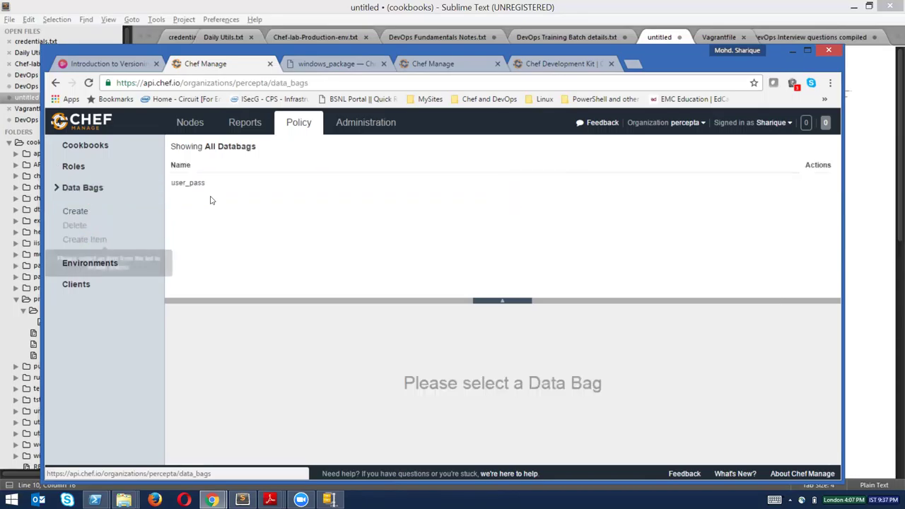
left_click(204, 191)
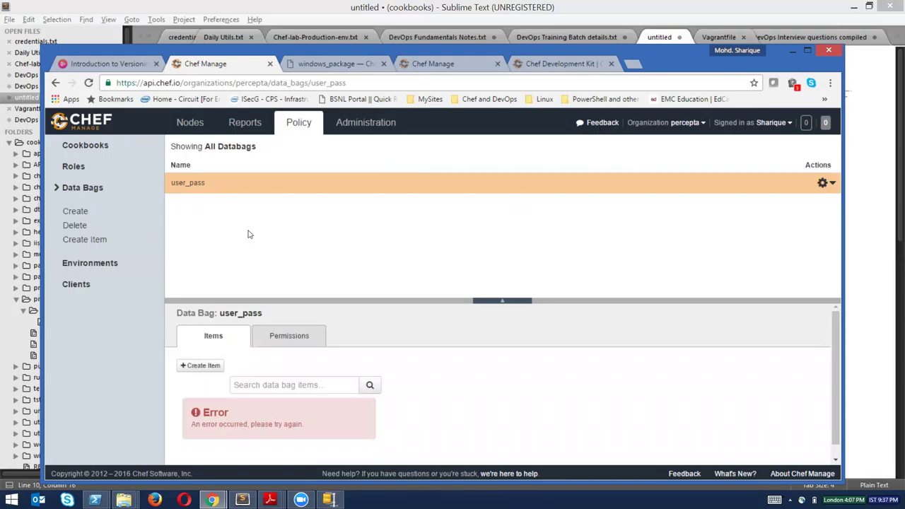
left_click(90, 148)
On the Nodes tab, view gitlab2's details, then gitserver's.
left_click(190, 124)
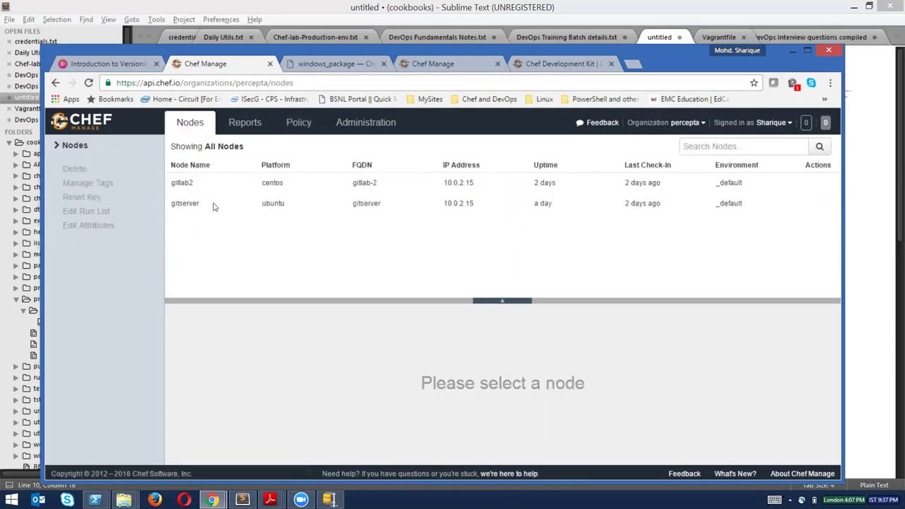
left_click(197, 186)
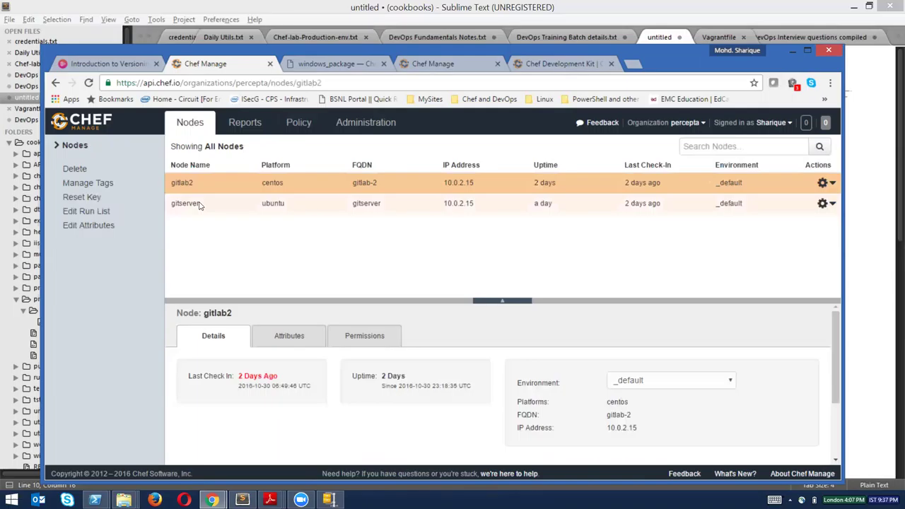
left_click(199, 203)
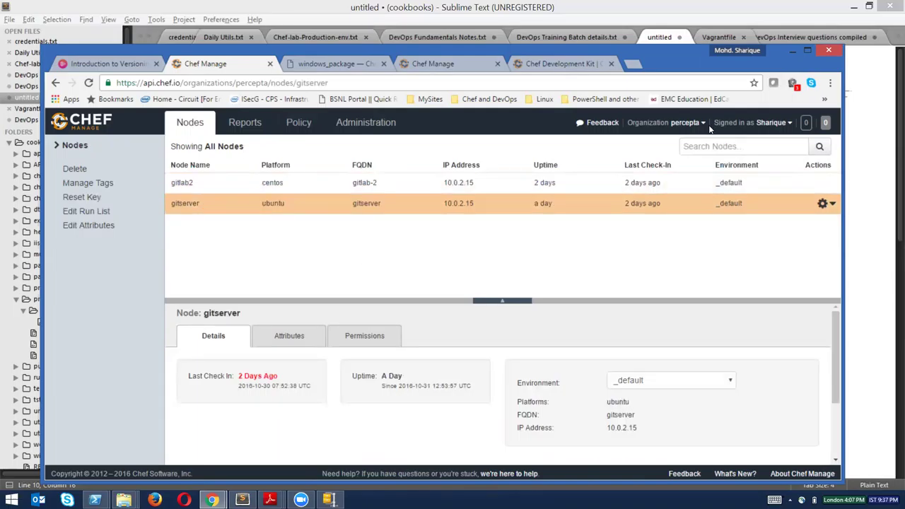
Close the spare Hosted Chef sign-up tab and return to the Chef Manage nodes tab.
left_click_drag(646, 49, 651, 46)
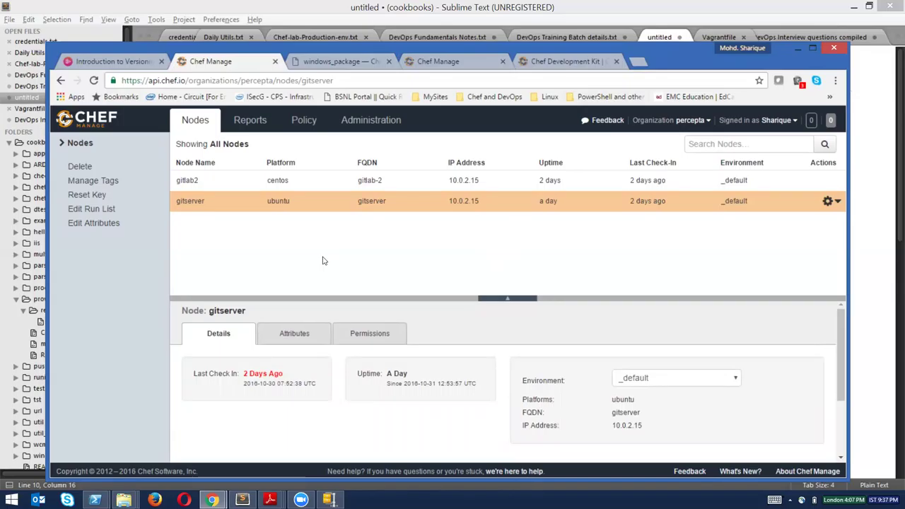
left_click(473, 65)
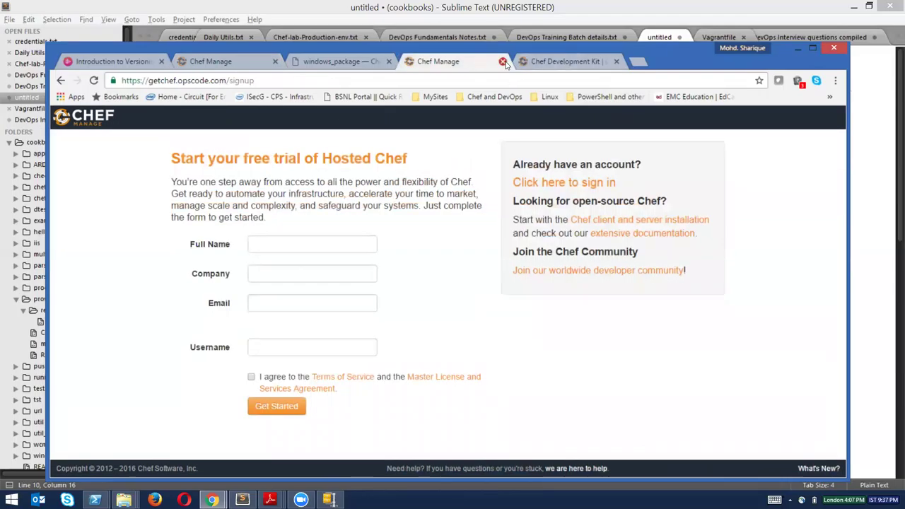
left_click(503, 61)
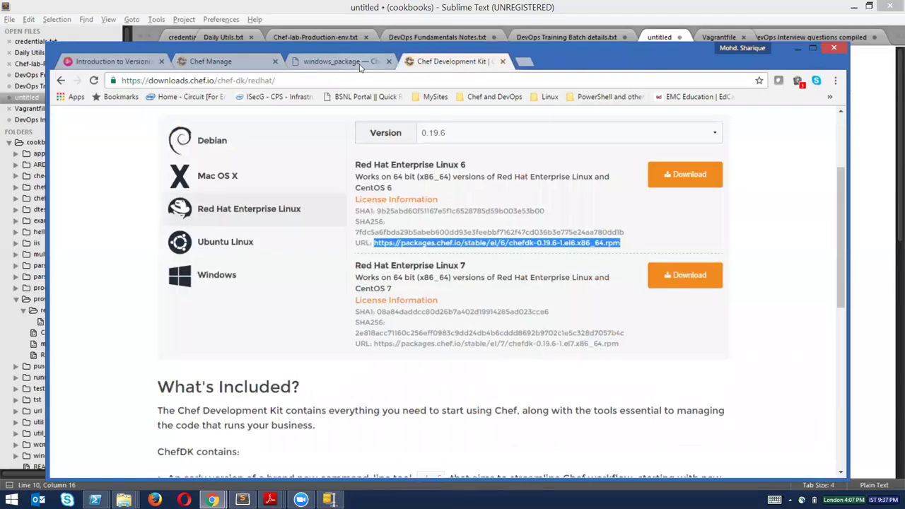
left_click(360, 64)
left_click(234, 61)
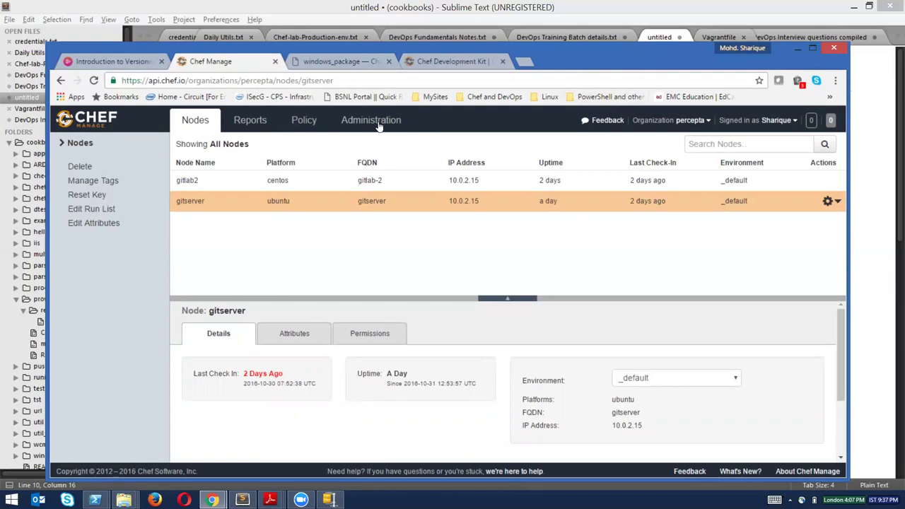
Visit the percepta organization's Starter Kit page under Administration, then go back to Nodes.
left_click(377, 120)
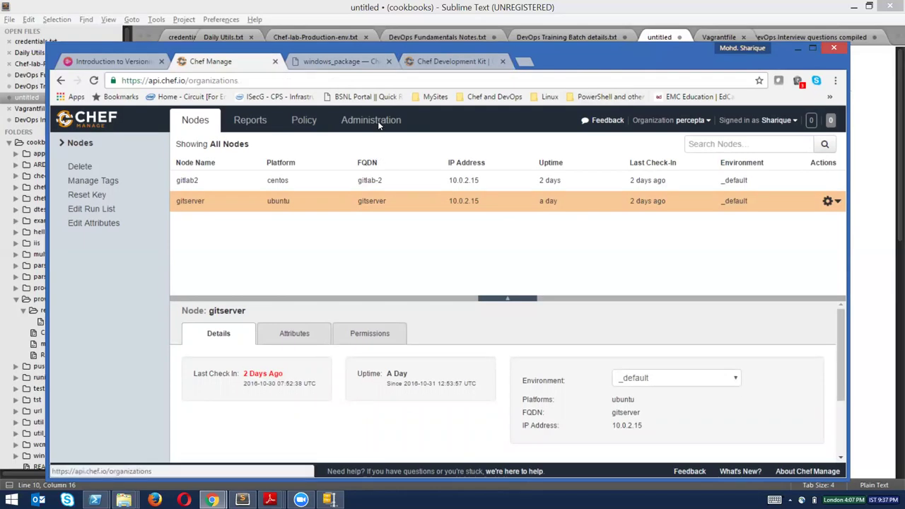
left_click(195, 203)
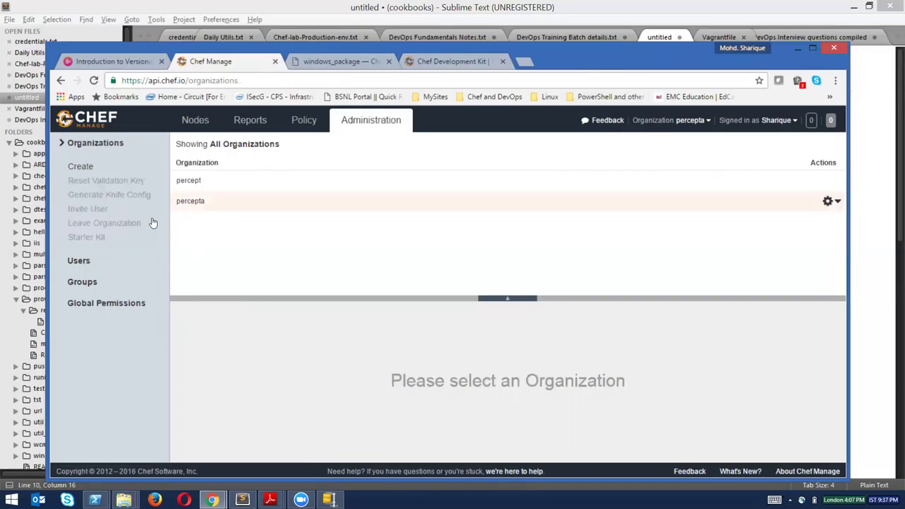
left_click(87, 238)
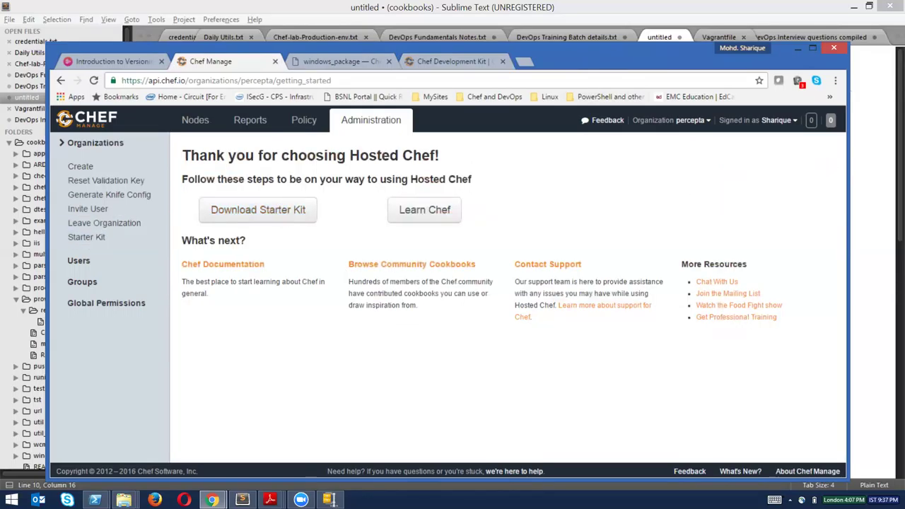
left_click(193, 118)
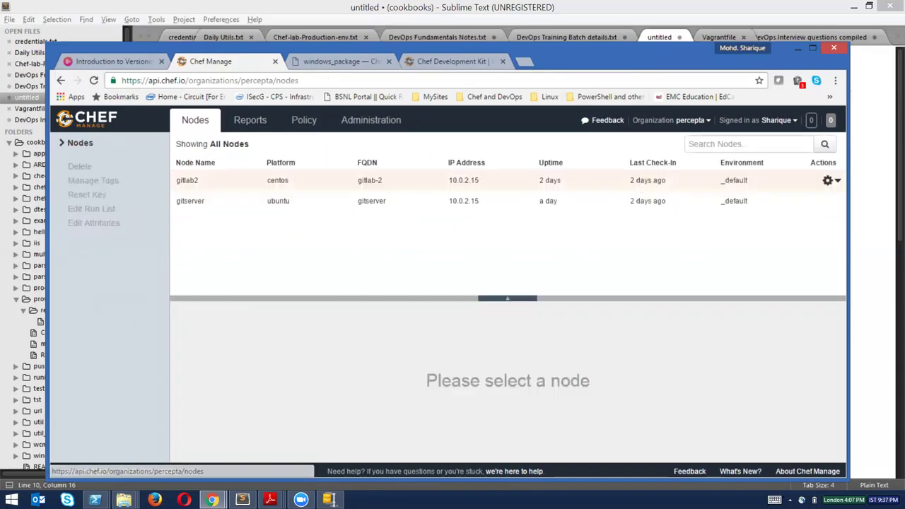
Bring PowerShell forward, change to /tmp, and list its contents with ll.
left_click(798, 47)
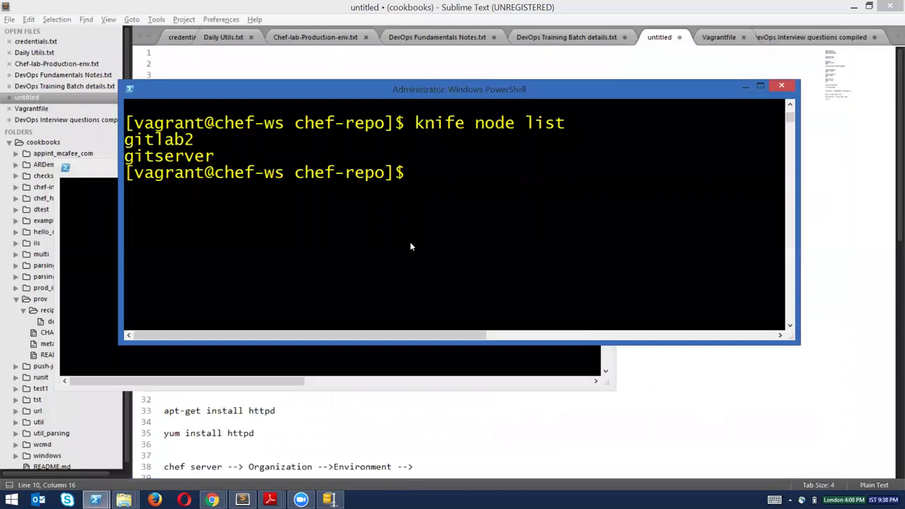
mouse_move(433, 92)
left_mouse_down()
mouse_move(433, 82)
mouse_move(433, 164)
mouse_move(433, 103)
left_mouse_up()
type("cd")
key("BackSpace")
key("BackSpace")
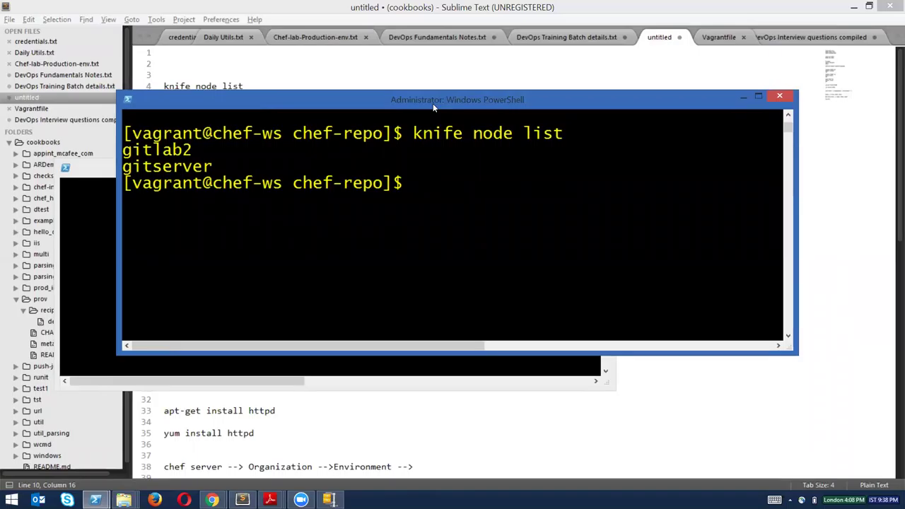
type("c")
key("BackSpace")
type("cd /tmp")
key("Return")
type("ll")
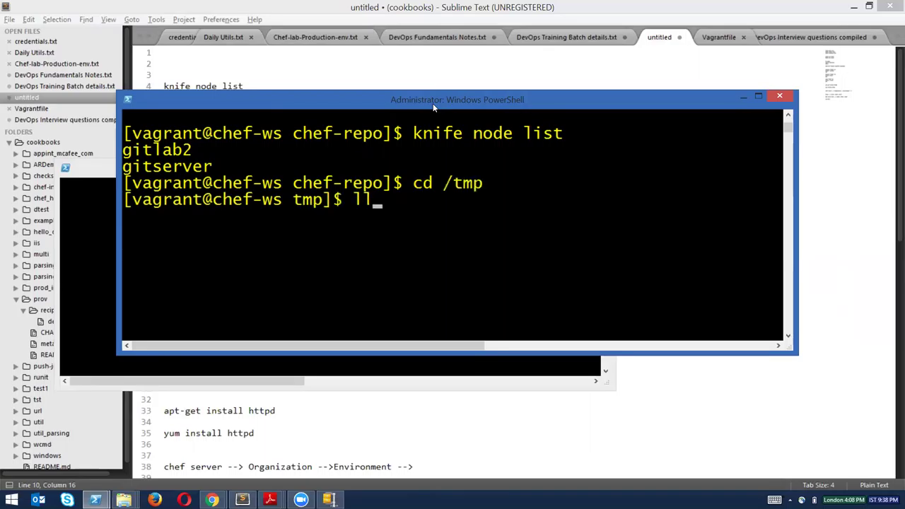
key("Return")
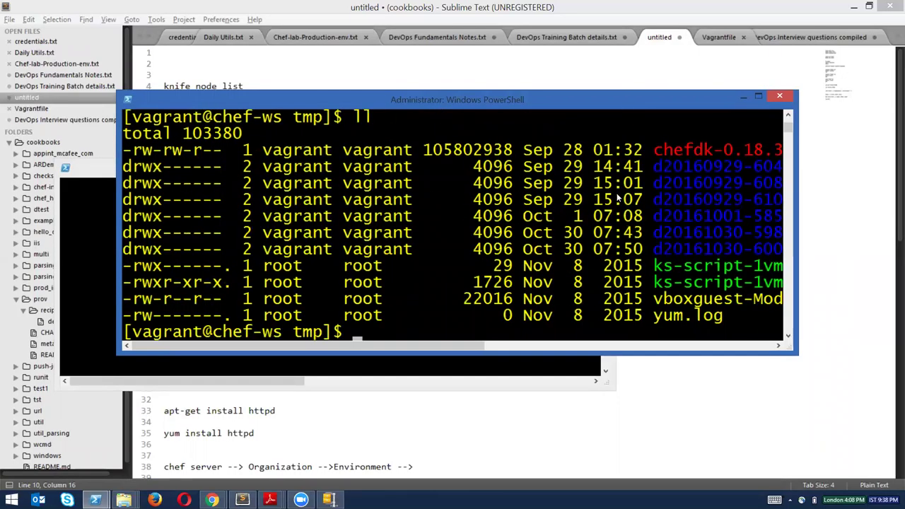
Copy the chefdk-0.18.30-1.el6.x86_64.rpm file name, clear the screen, and begin an rpm -ivh command.
left_click_drag(378, 346, 534, 345)
left_click_drag(326, 152, 632, 159)
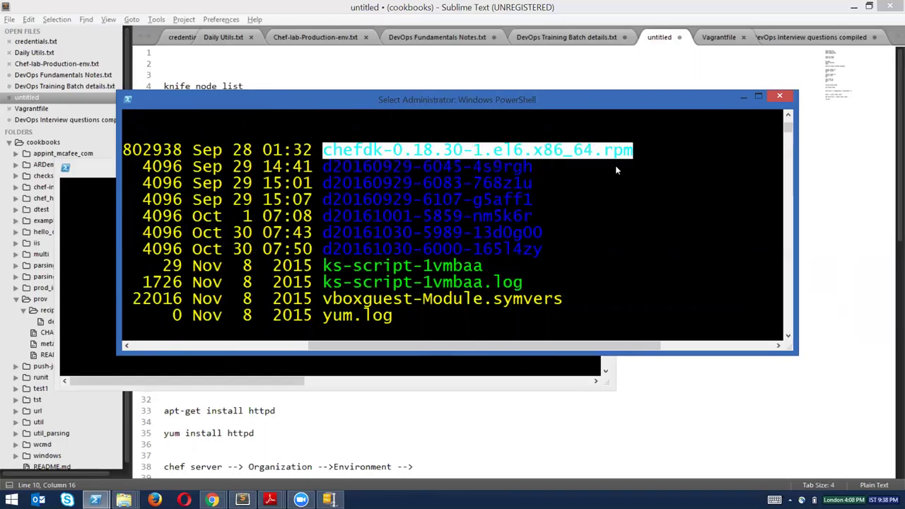
right_click(616, 166)
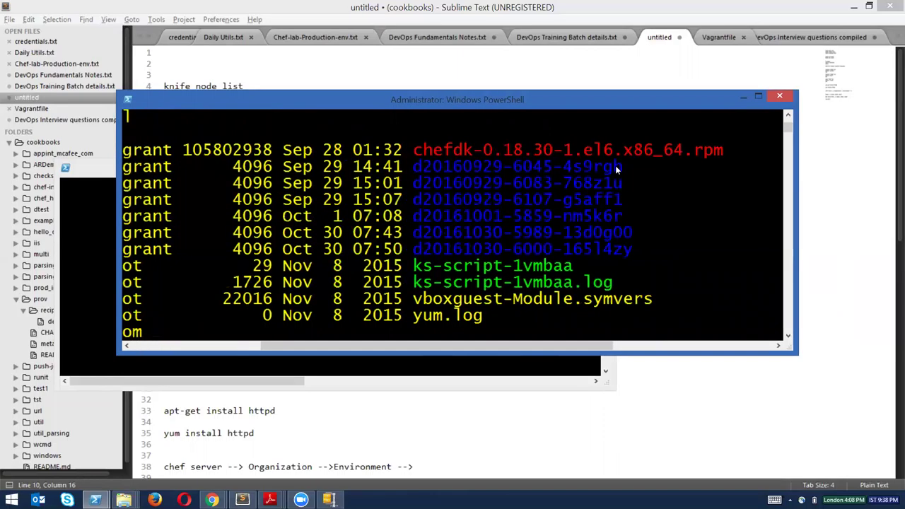
type("clear")
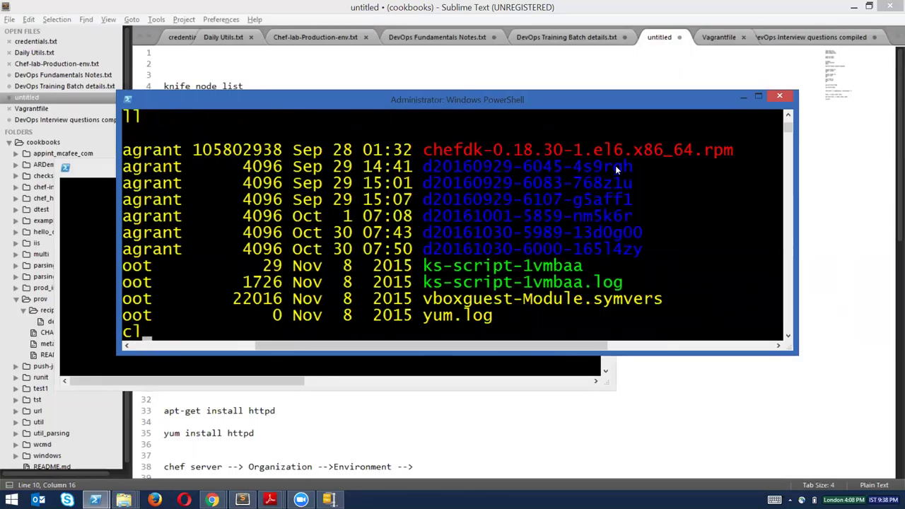
key("Return")
type("rpm ")
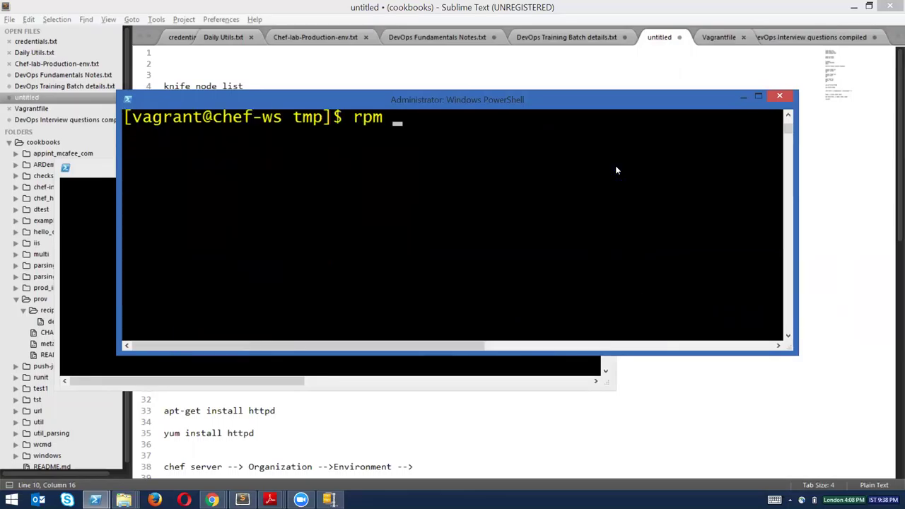
type("-ivh che")
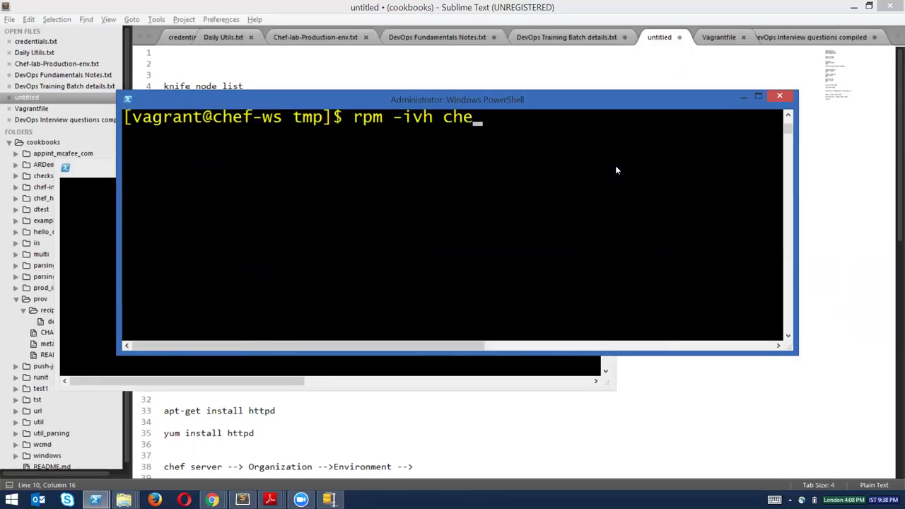
Install chefdk-0.18.30-1.el6.x86_64.rpm with rpm -ivh, then list the home directory.
key("Tab")
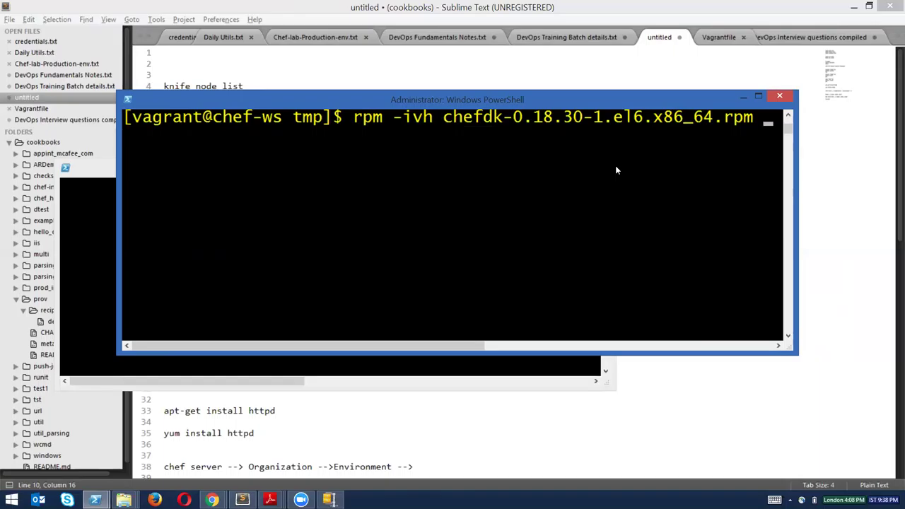
key("Return")
type("cd")
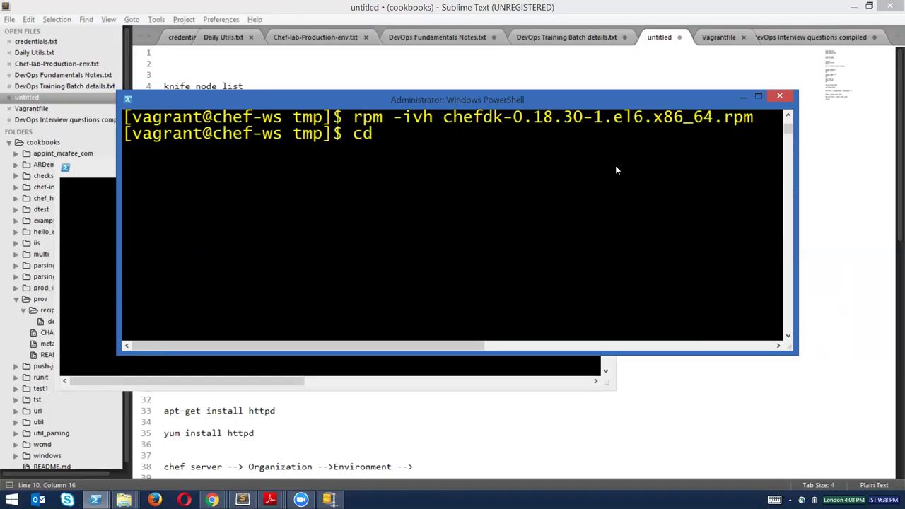
type(" /")
key("BackSpace")
type("~")
key("Return")
type("ll")
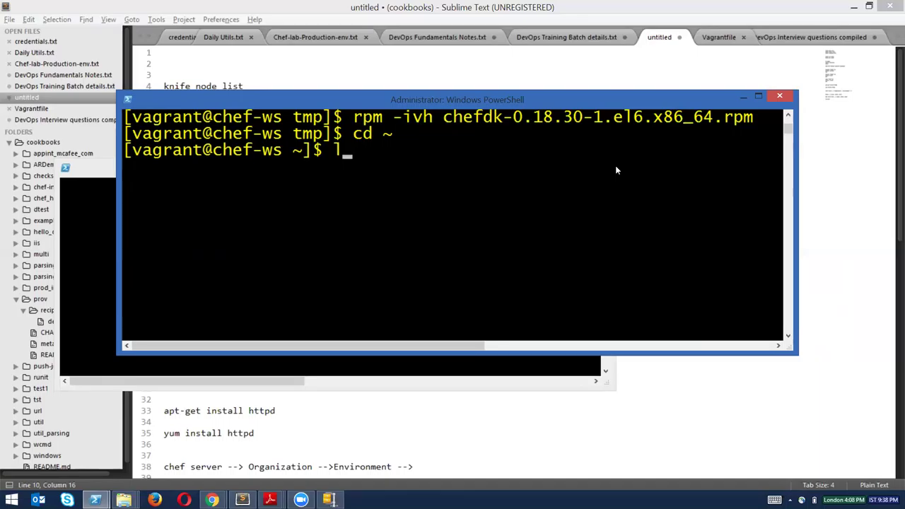
key("Return")
Note chef-starter.zip and chef-repo in the listing, then enter chef-repo and list it.
left_click_drag(594, 200, 753, 200)
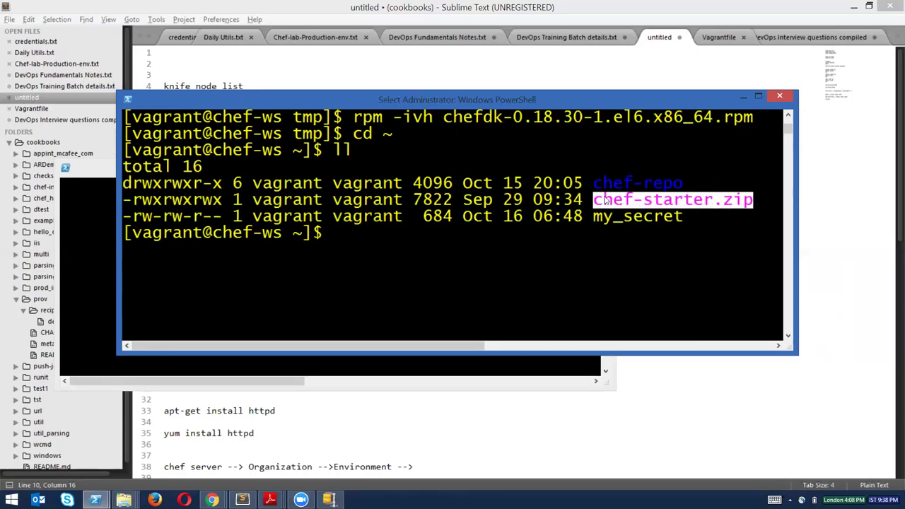
left_click_drag(595, 185, 674, 182)
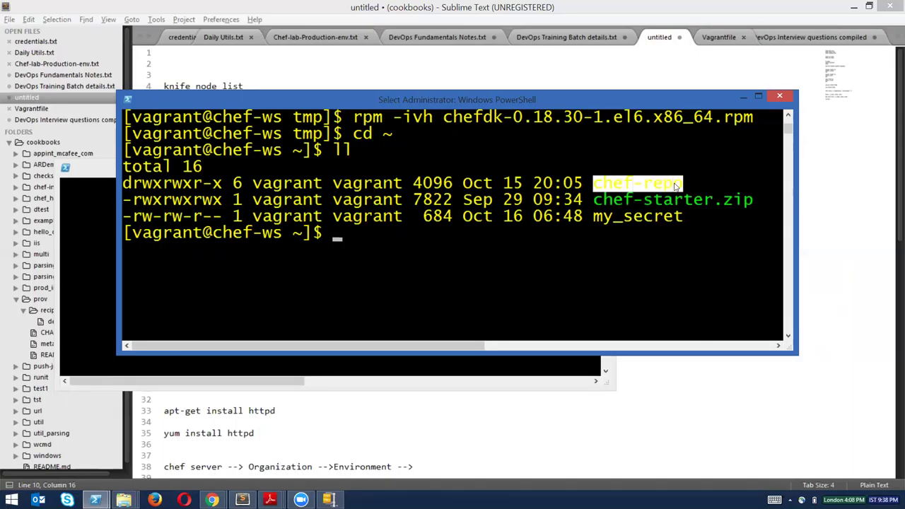
left_click(641, 200)
left_click(547, 267)
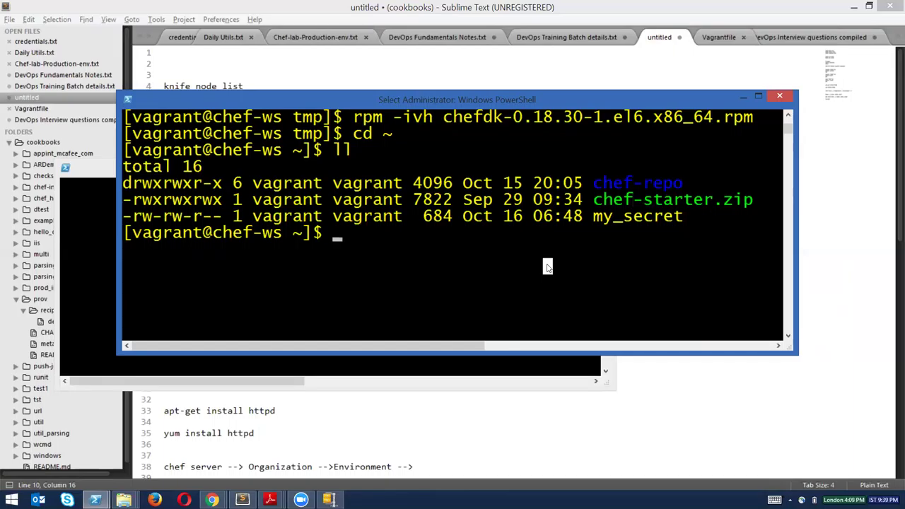
type("cd chef-re")
key("Tab")
key("Return")
type("ll")
key("Return")
List chef-repo including hidden .chef and .gitignore, clear the screen, and switch to Chef Manage.
type("l")
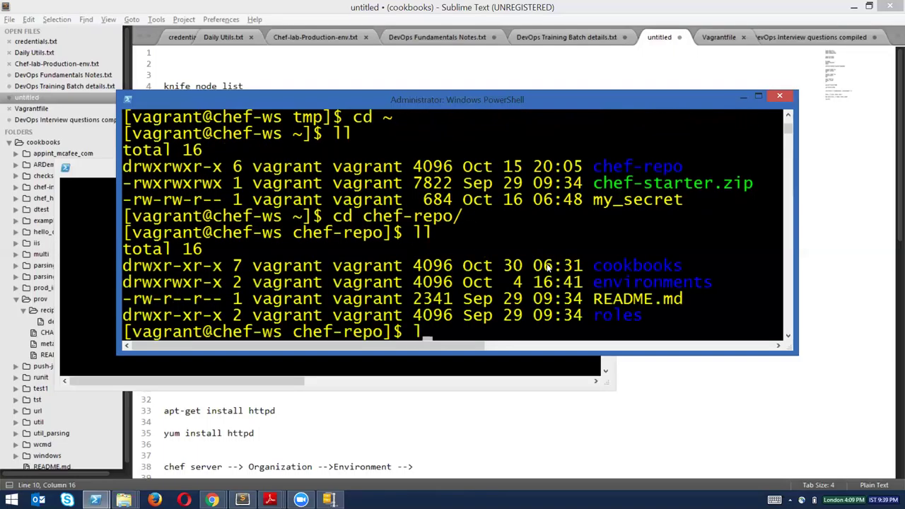
type("s -al")
key("Return")
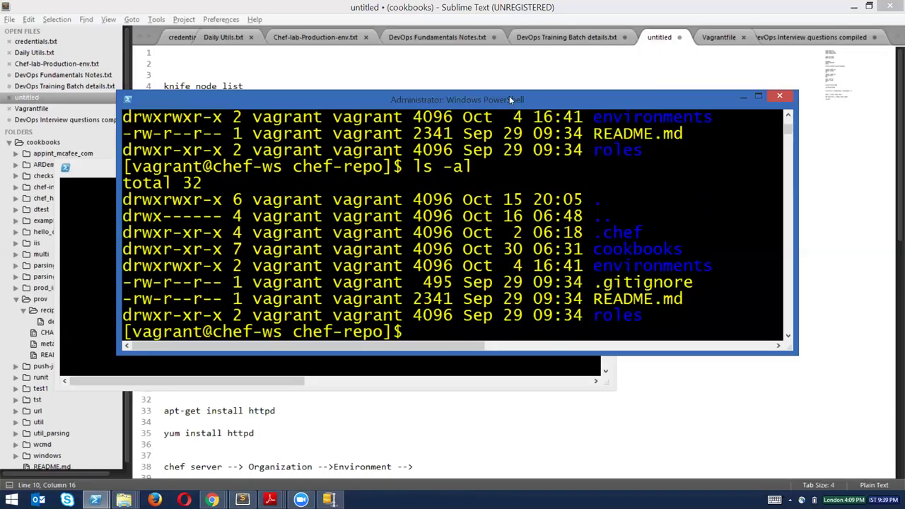
type("lc")
key("BackSpace")
key("BackSpace")
type("clear")
key("Return")
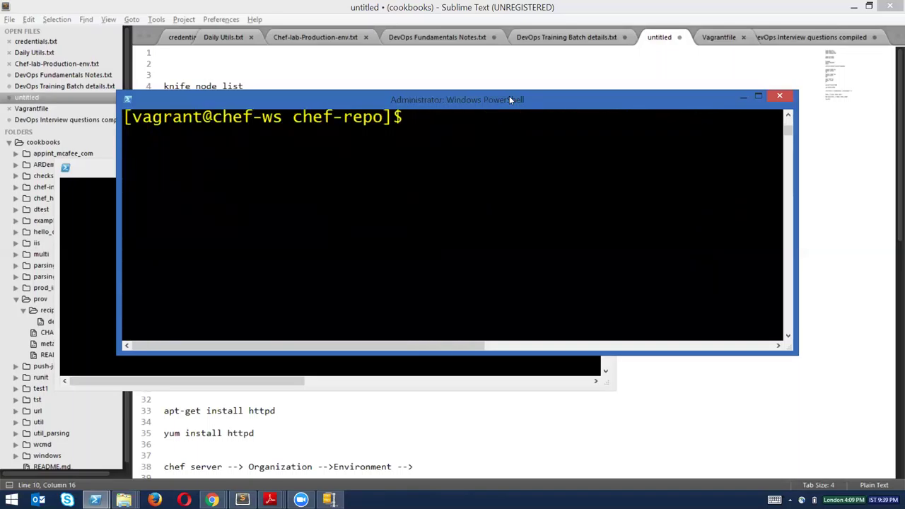
key("alt+Tab")
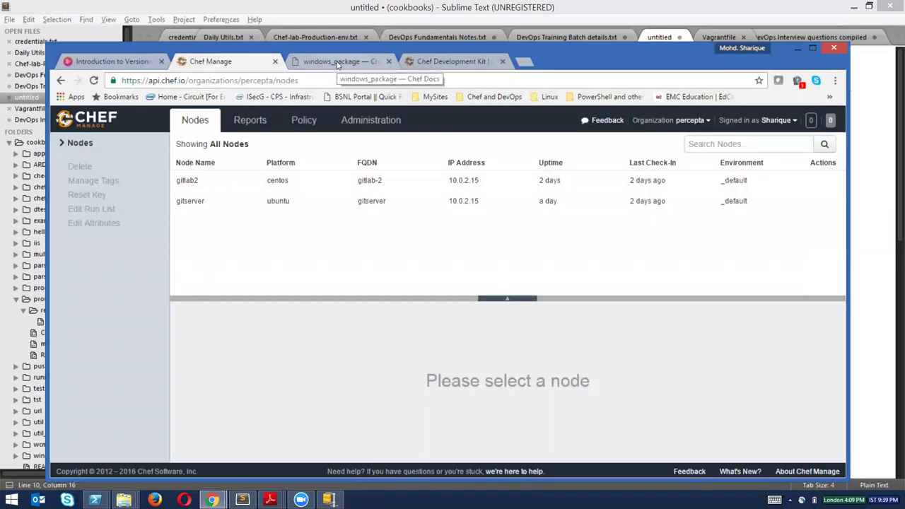
Run knife client list and copy the gitlab2 and gitserver client names.
key("alt+Tab")
key("Escape")
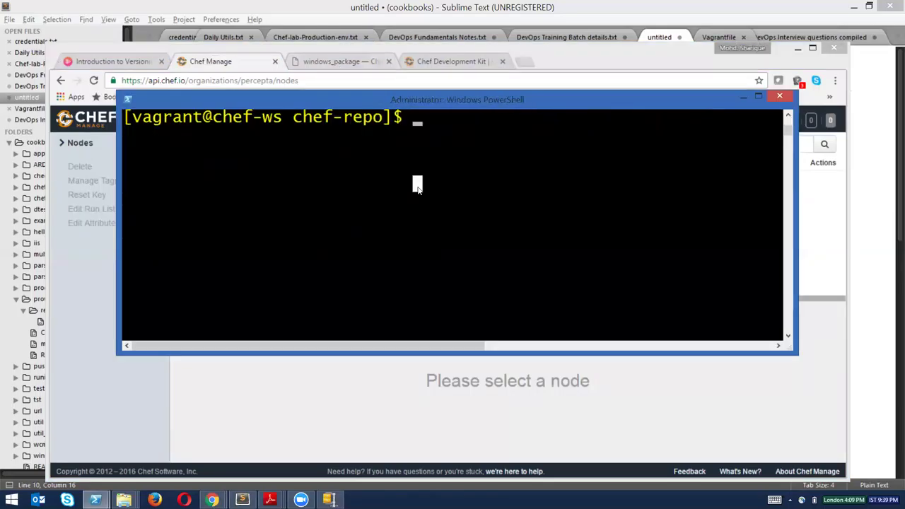
type("knife nod")
type("e")
key("BackSpace")
key("BackSpace")
key("BackSpace")
key("BackSpace")
type("client list")
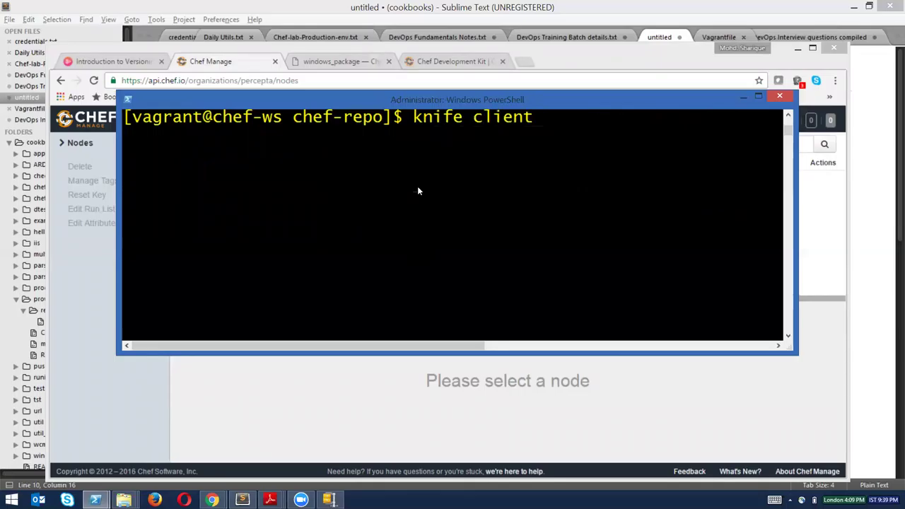
key("Return")
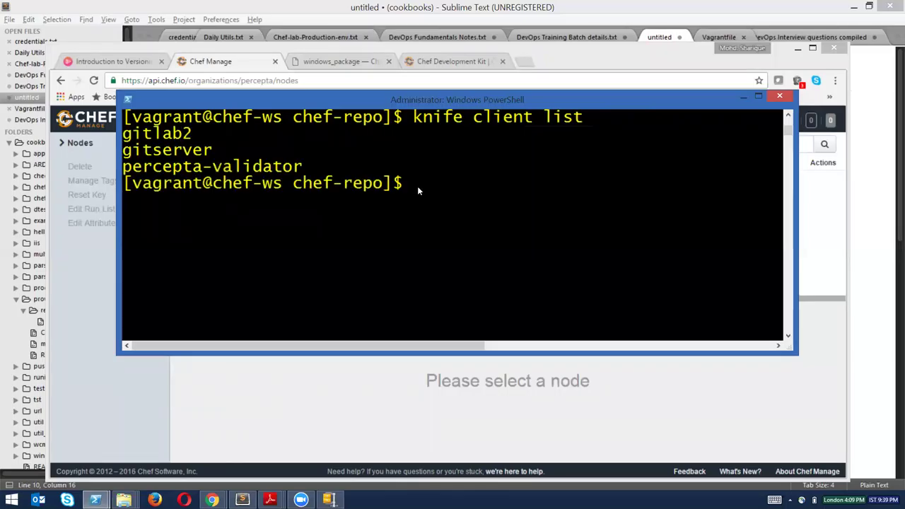
left_click_drag(123, 167, 297, 168)
left_click_drag(213, 150, 122, 134)
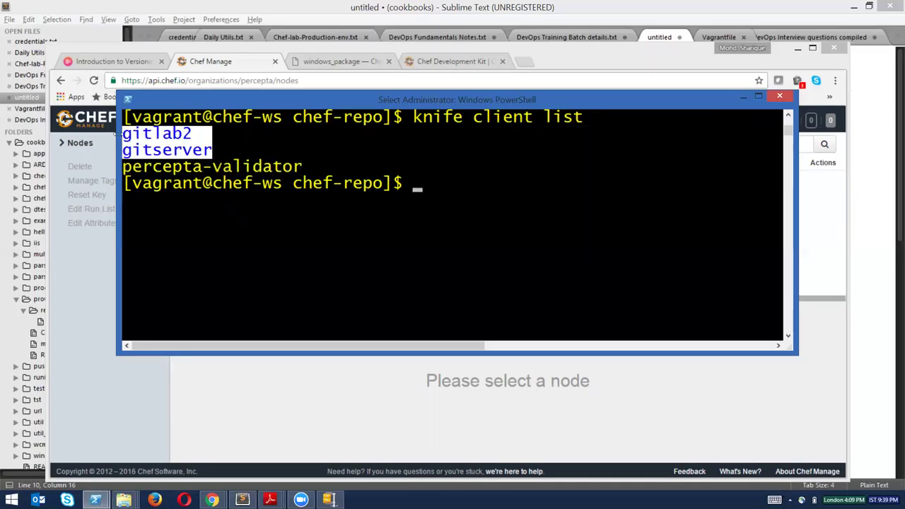
right_click(473, 186)
Run knife node list, then open the gitserver node's details in Chef Manage.
type("knife node list")
key("Return")
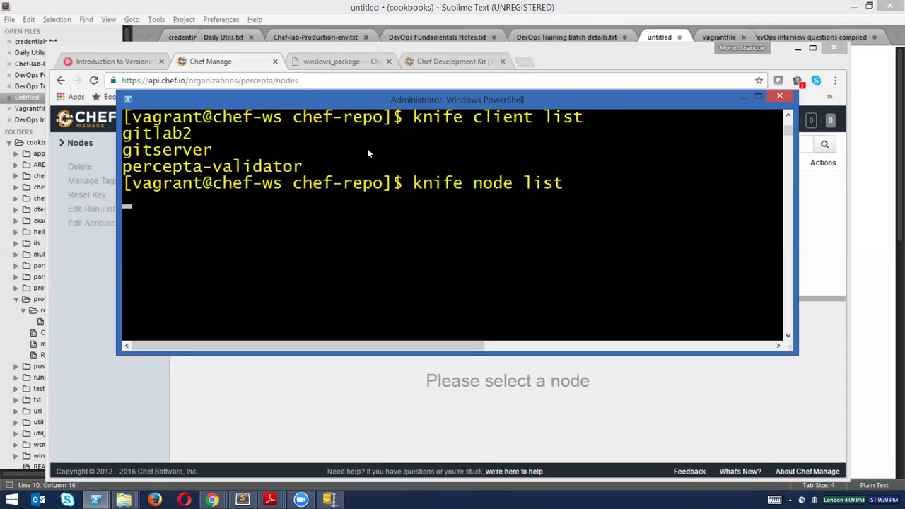
left_click(233, 69)
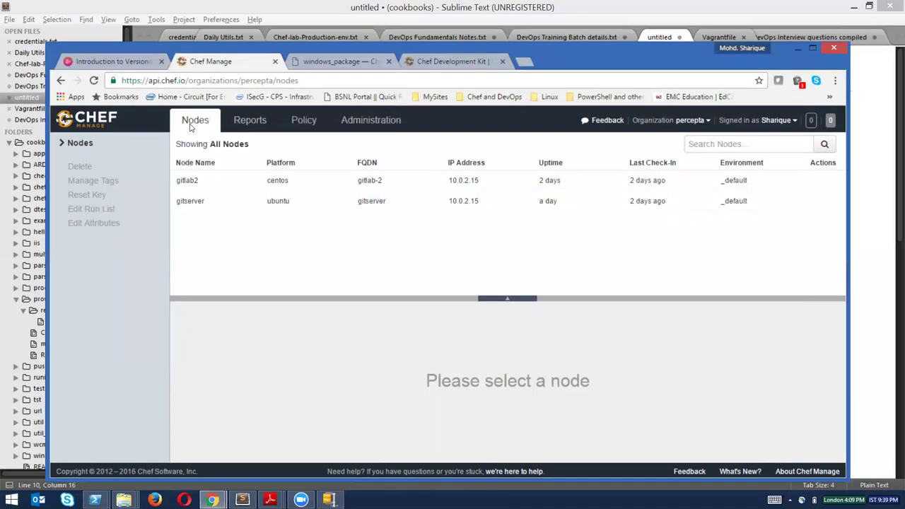
left_click(221, 185)
left_click(221, 202)
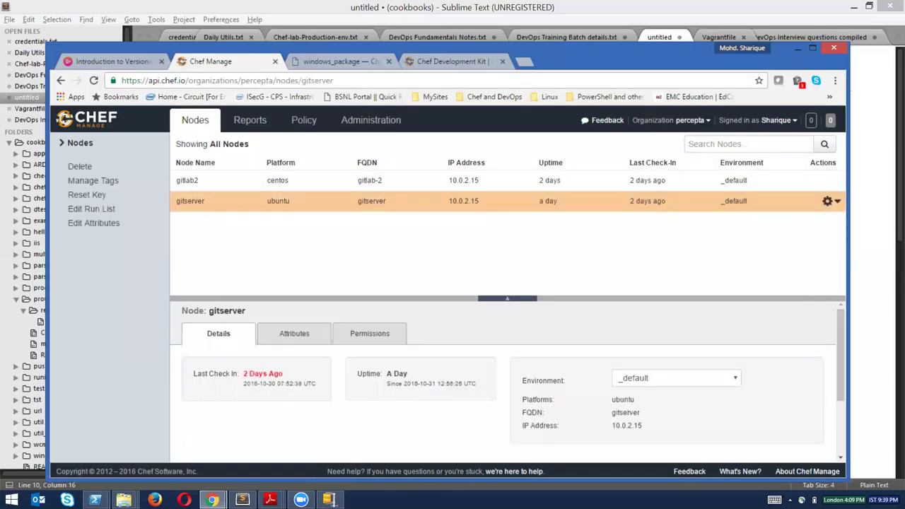
Bring the newtest terminal forward, clear it, and display its hostname.
left_click(57, 459)
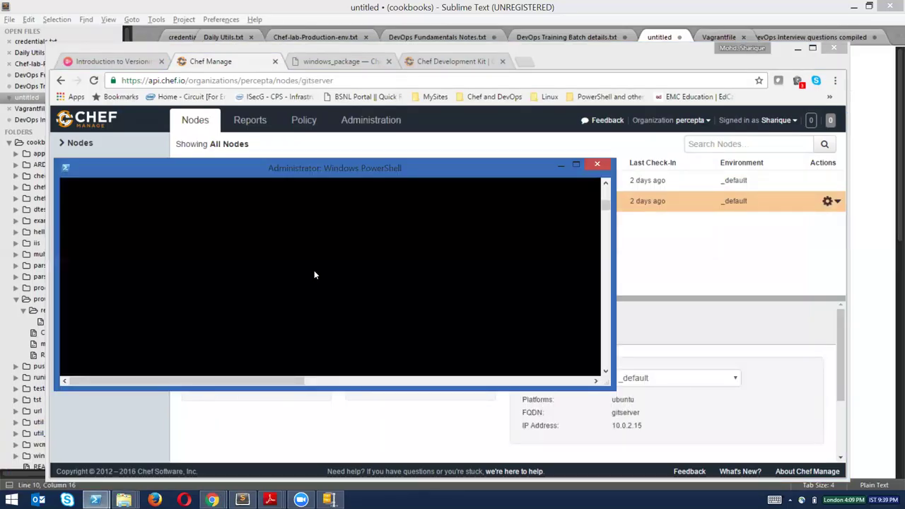
type("clear")
key("Return")
type("hostname")
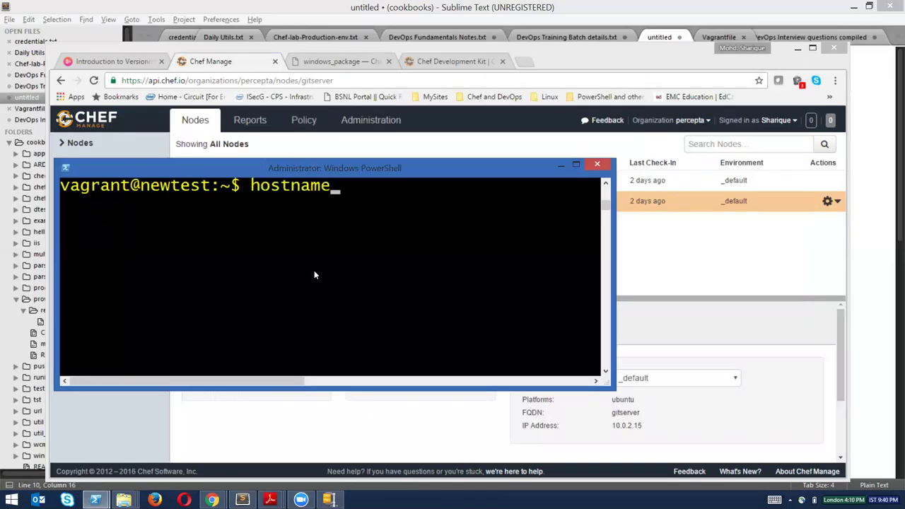
key("Return")
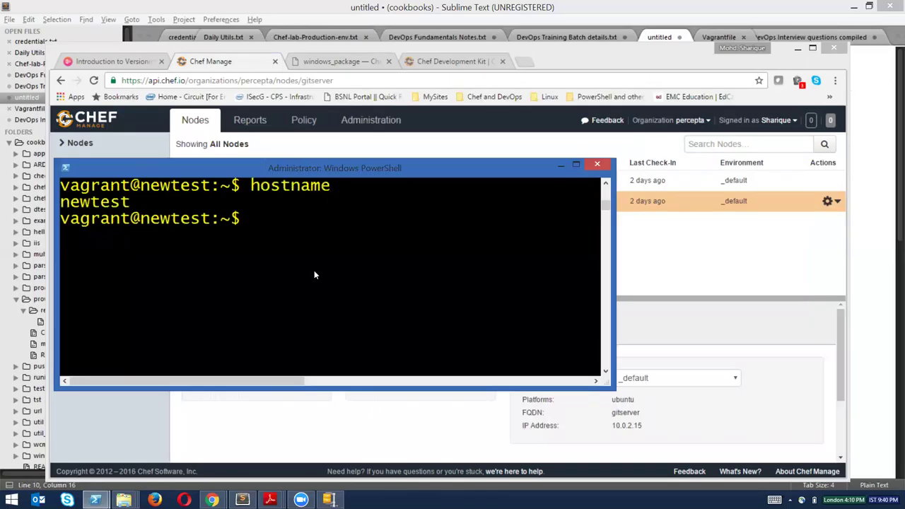
Run ifconfig, select eth1's address 172.28.128.35, and return to the gitserver page in Chrome.
type("ifconfig")
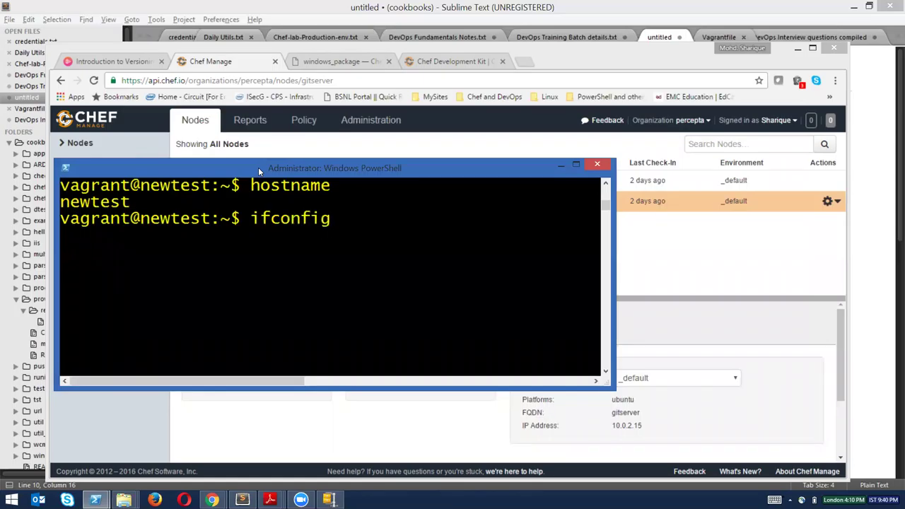
key("Return")
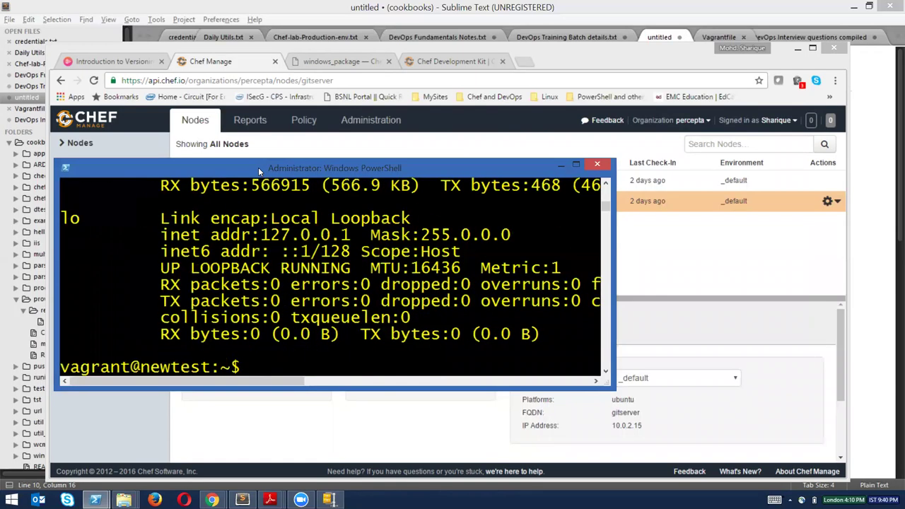
scroll(603, 186, "up", 4)
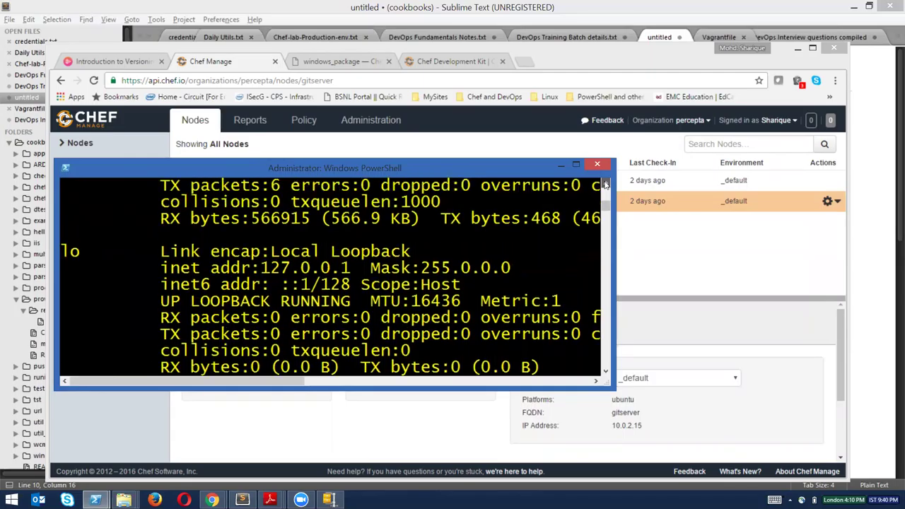
scroll(566, 199, "up", 1)
left_click_drag(261, 251, 389, 253)
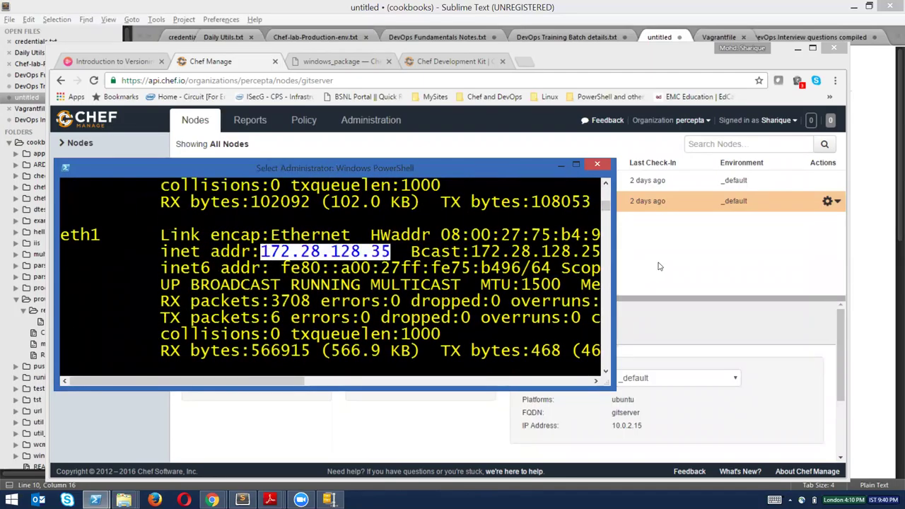
left_click(584, 59)
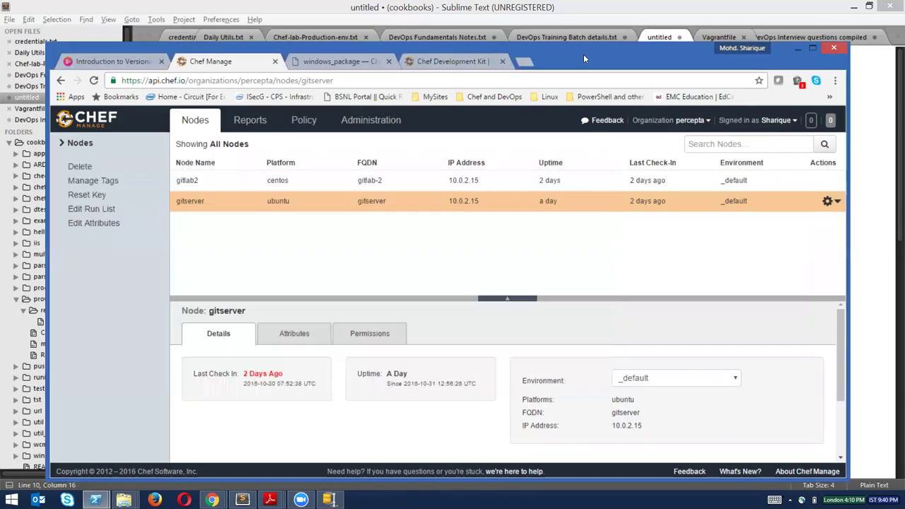
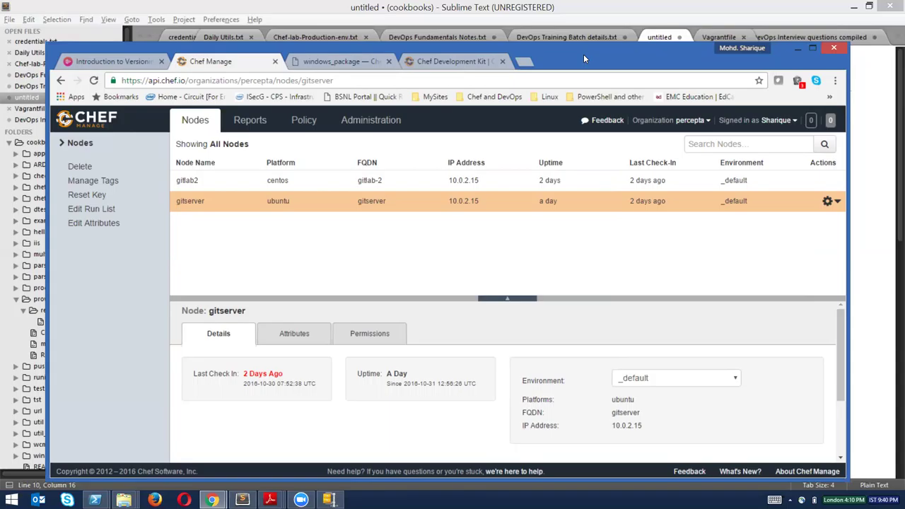
Move the Chef Manage browser aside and arrange the knife and ifconfig PowerShell windows.
left_click_drag(597, 53, 591, 59)
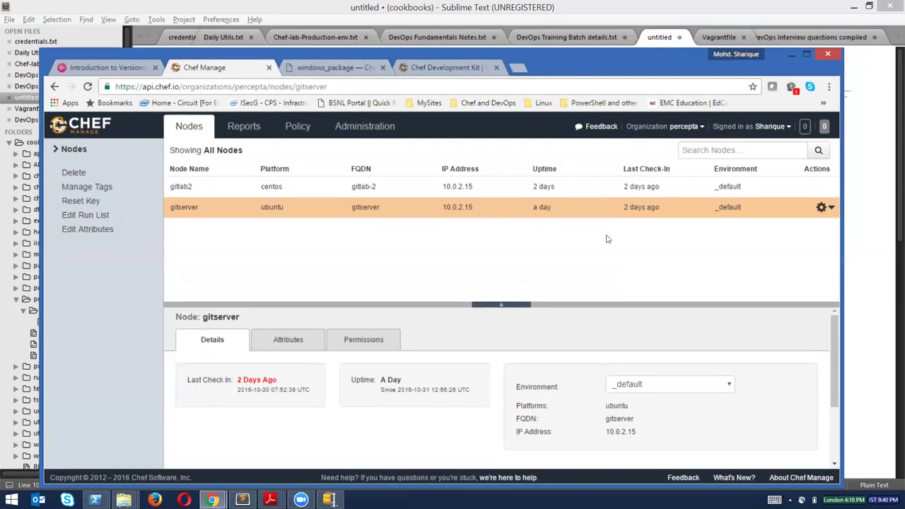
key("alt+Tab")
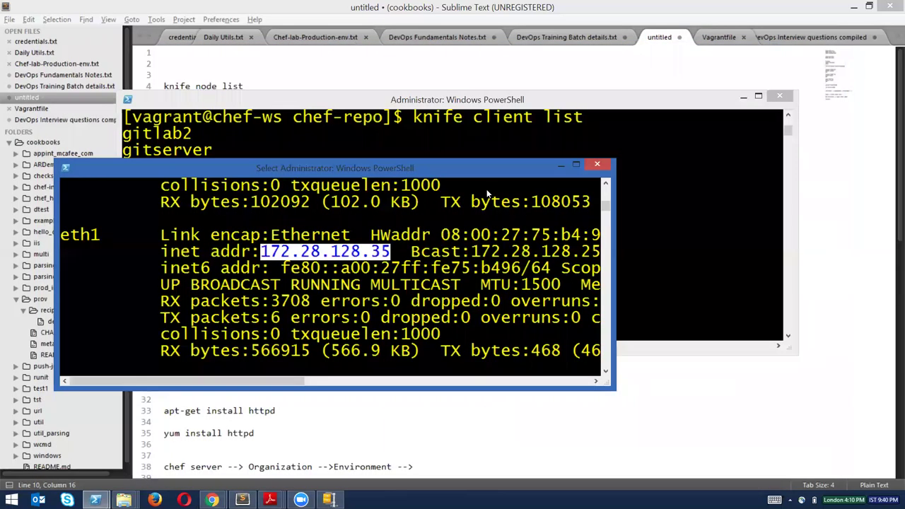
left_click(487, 99)
left_click_drag(487, 99, 541, 110)
left_click_drag(160, 164, 121, 53)
left_click_drag(598, 116, 614, 223)
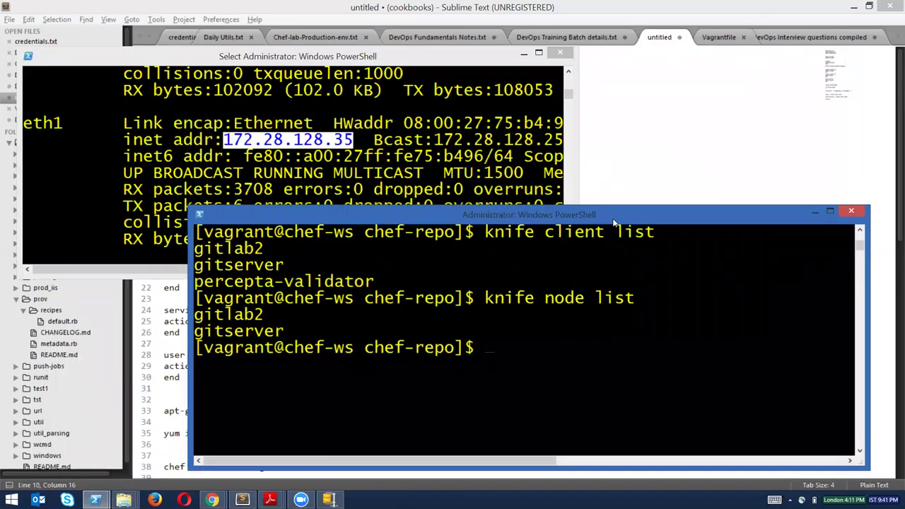
Enter knife bootstrap 172.28.128.35 with the node's SSH login (-x) and password (-P).
type("knife bootstrap")
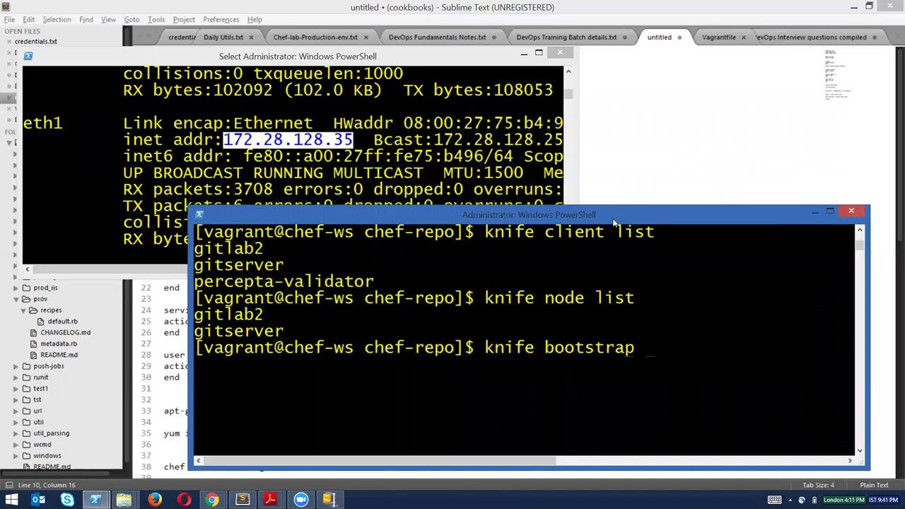
type(" 172.28.128.")
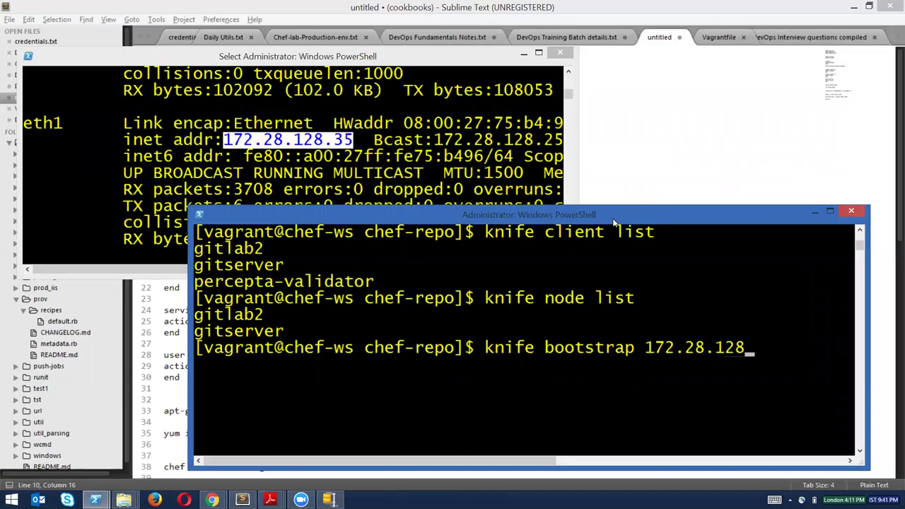
type("35 -x vag")
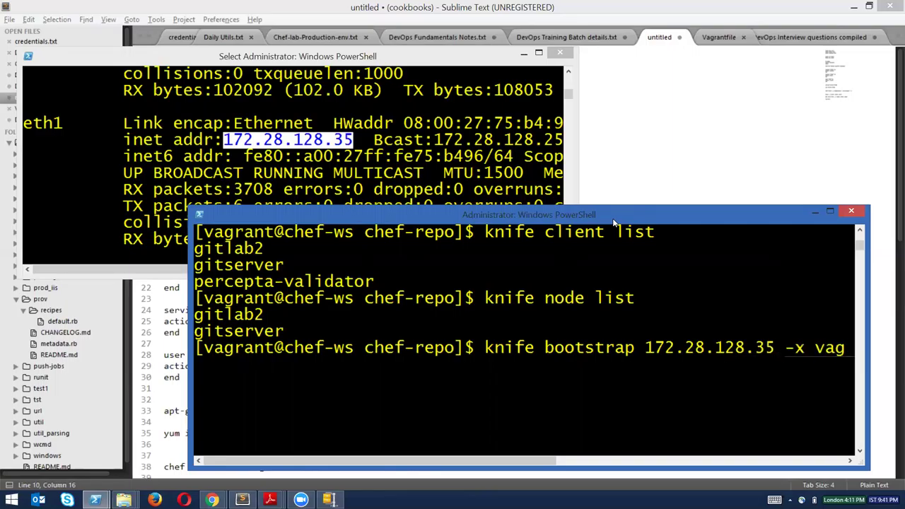
key("BackSpace")
key("BackSpace")
type("agratn")
key("Left")
key("Left")
key("Left")
key("Left")
type("n")
key("BackSpace")
key("BackSpace")
key("BackSpace")
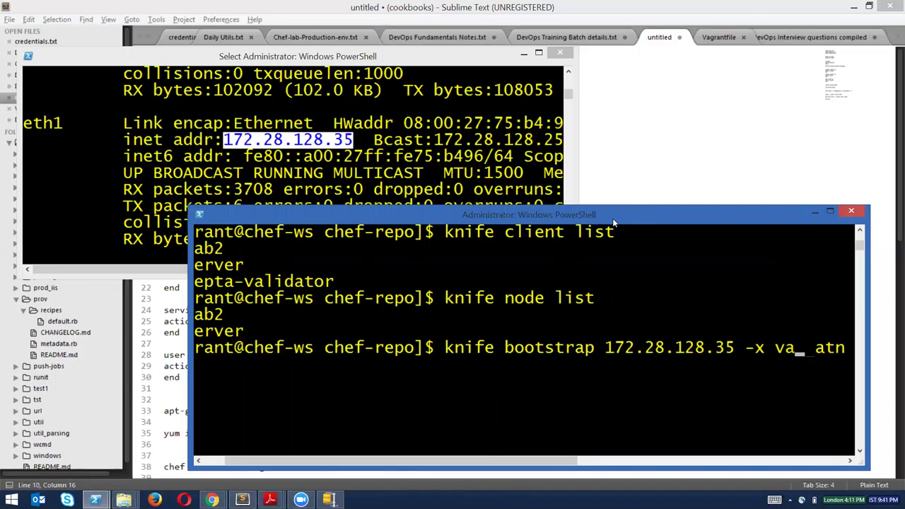
type("vagr")
key("Delete")
key("Right")
type("t -P")
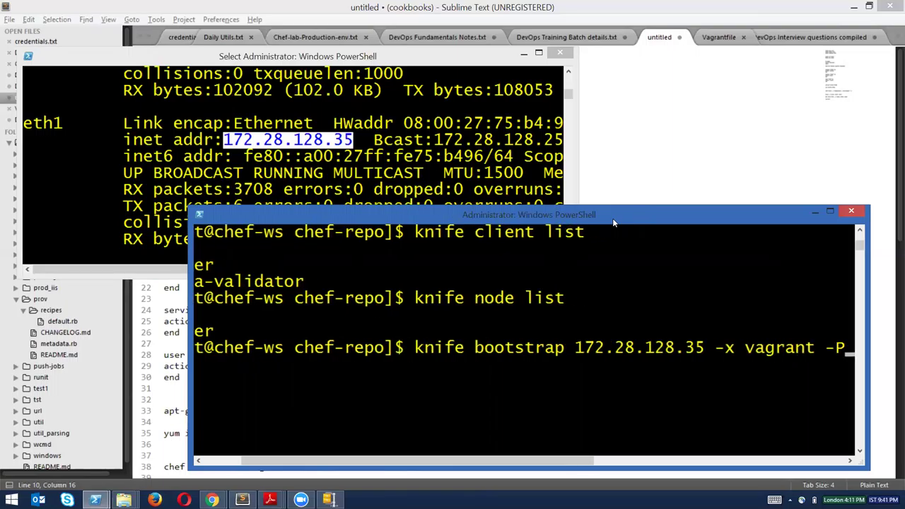
type(" vagrant")
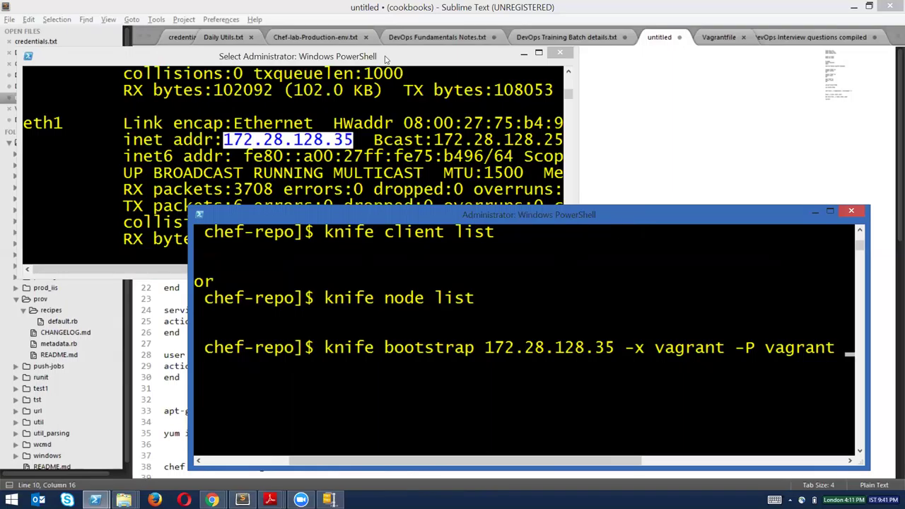
left_click(387, 59)
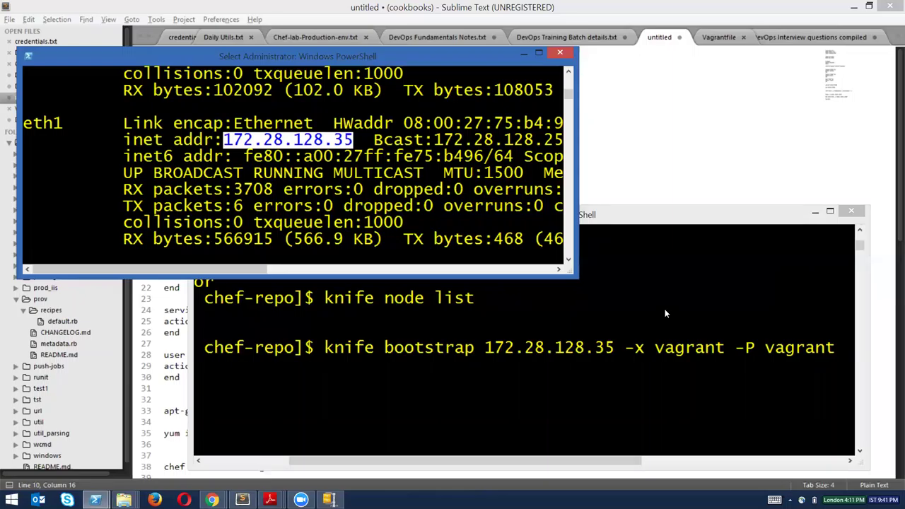
Append --sudo --node-name and change the node name to newtest, matching the VM's hostname.
left_click(708, 294)
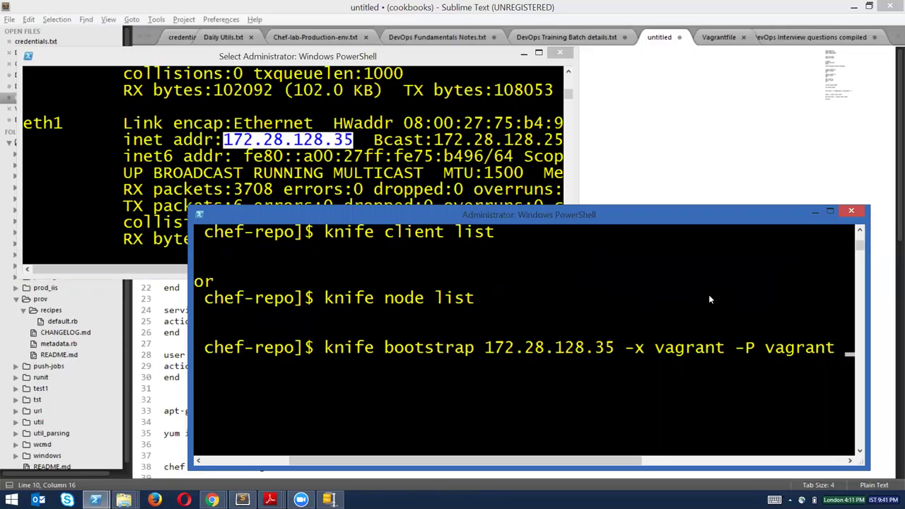
type("--")
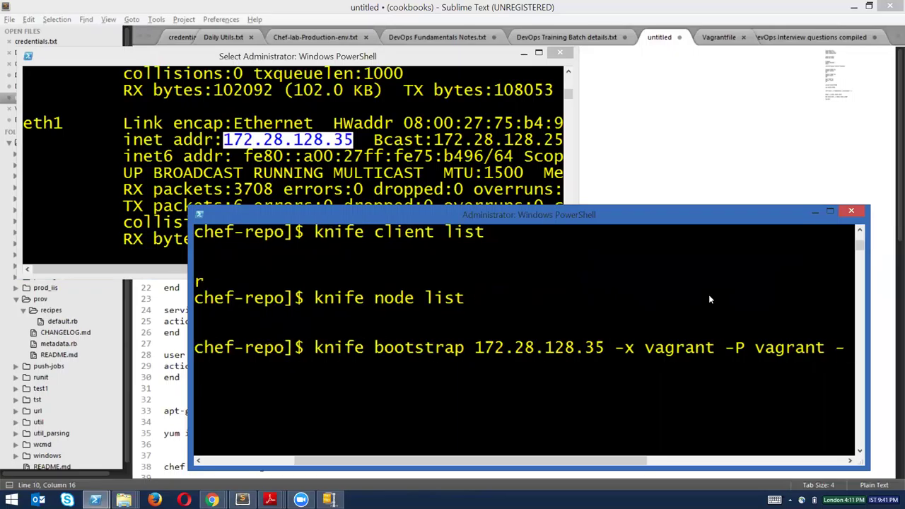
type("sudo")
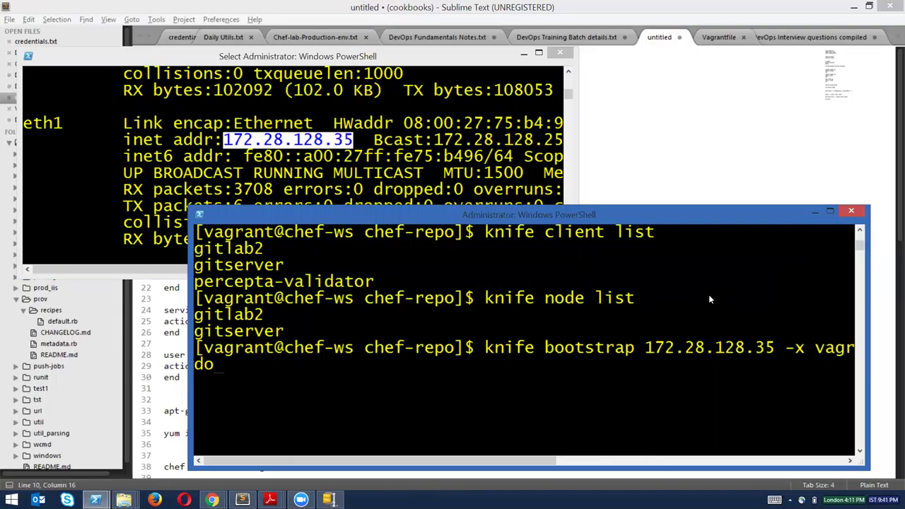
type(" --node-name")
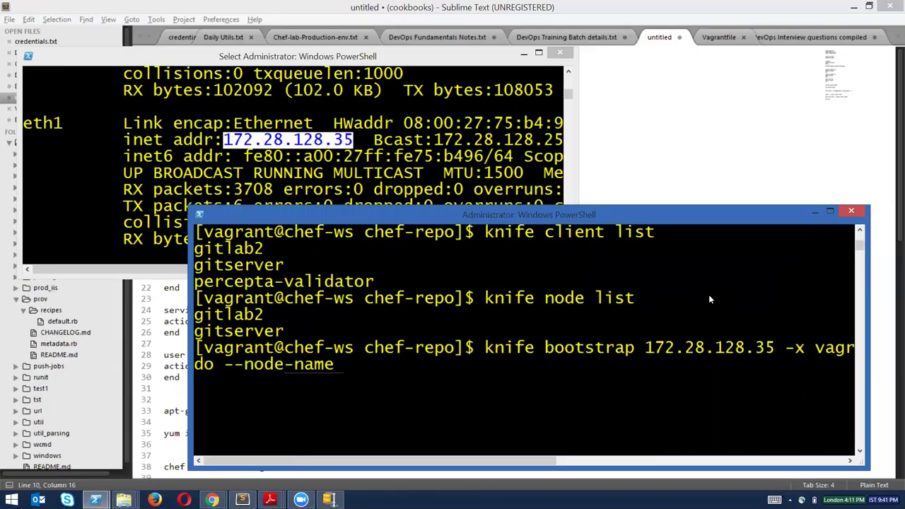
type(" newmachine")
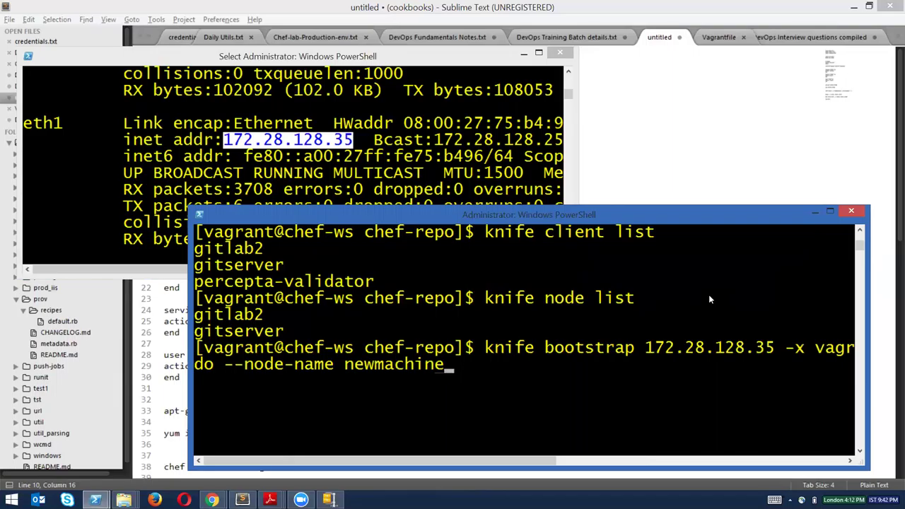
left_click(569, 73)
scroll(569, 73, "up", 3)
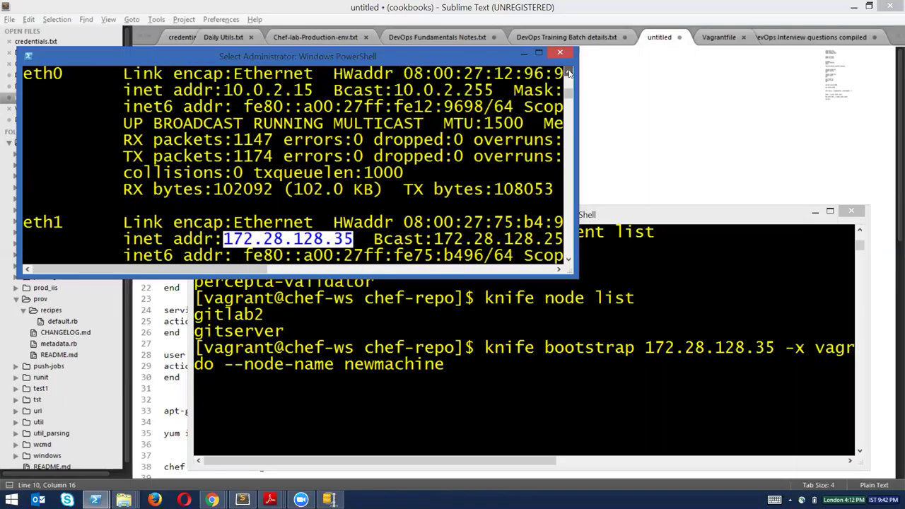
left_click_drag(90, 107, 36, 107)
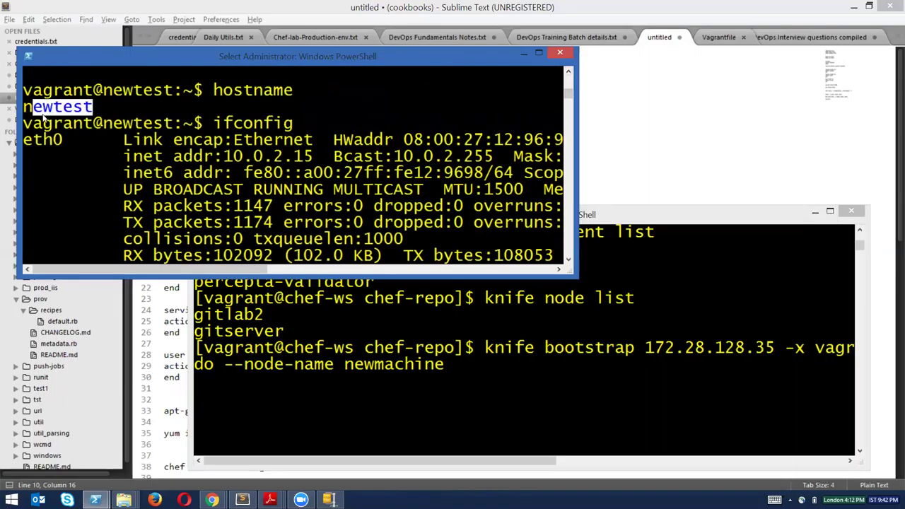
left_click(501, 353)
key("BackSpace")
key("BackSpace")
key("BackSpace")
key("BackSpace")
key("BackSpace")
key("BackSpace")
key("BackSpace")
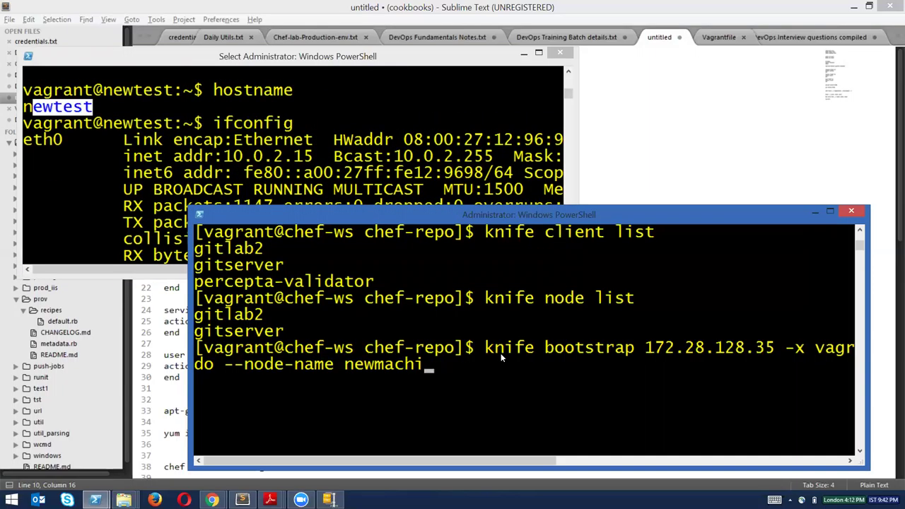
type("test")
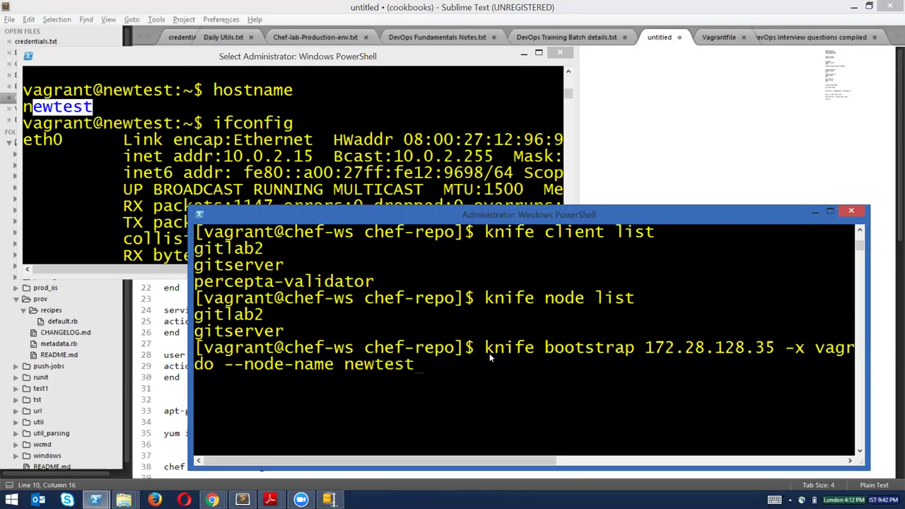
Add the note 'knife bootstrap fqdn -x username -P password --sudo --node-name node1' in Sublime.
left_click(643, 156)
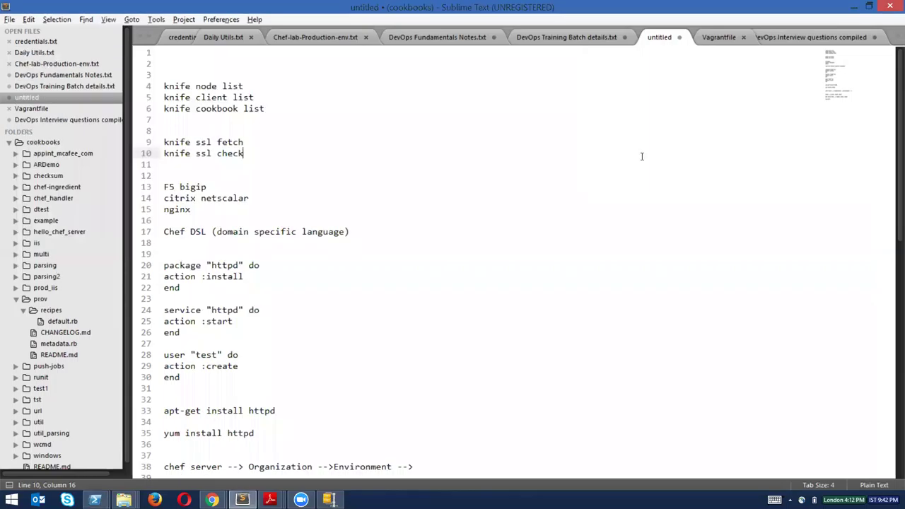
key("Return")
key("Return")
type("knife b")
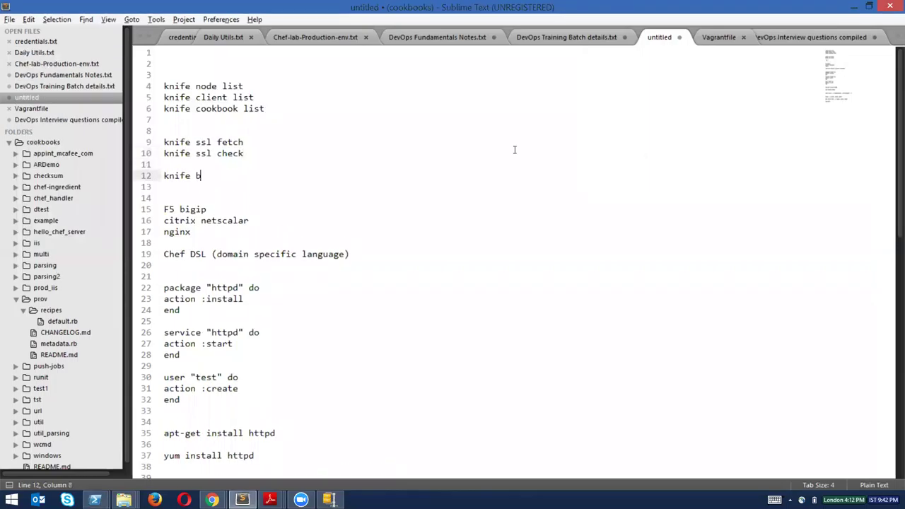
type("ootstrap fqdn")
type("-x usernam")
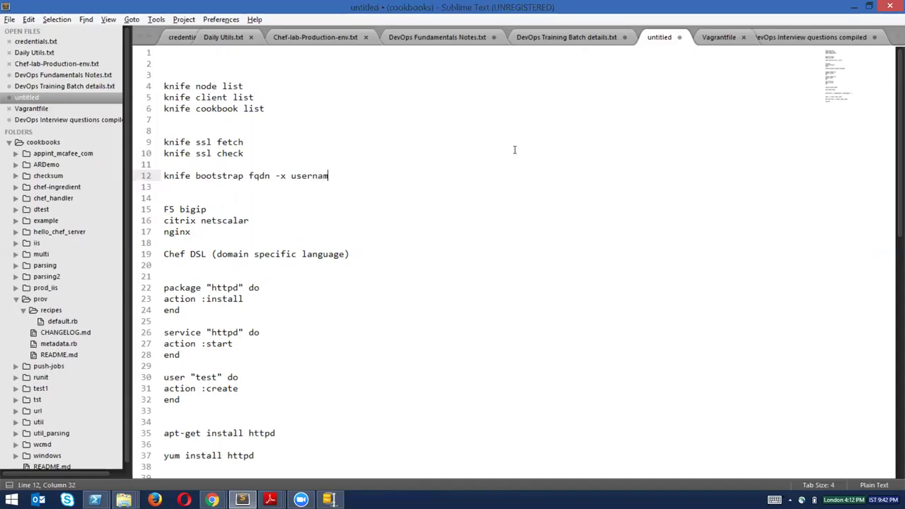
type("e -P password --sudo")
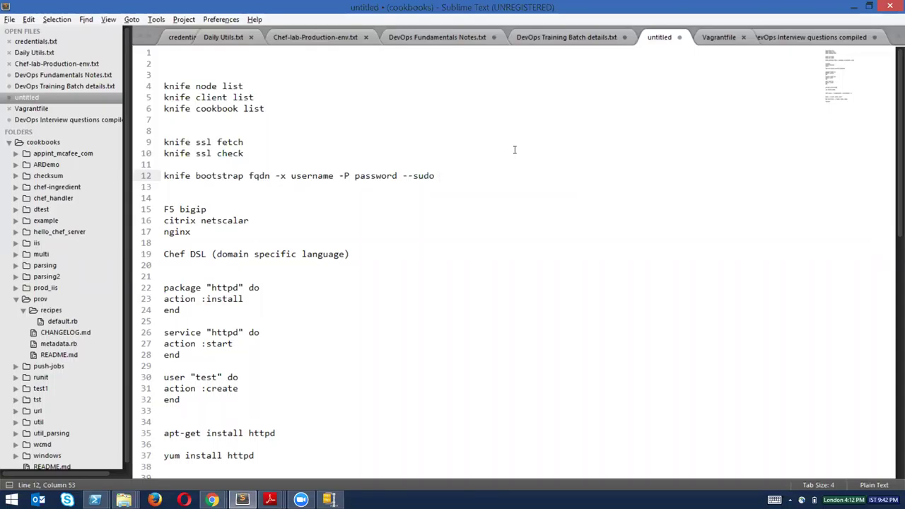
type("--node-name node1")
Start a new 'knife bootstrap' line beneath the generic syntax.
key("Return")
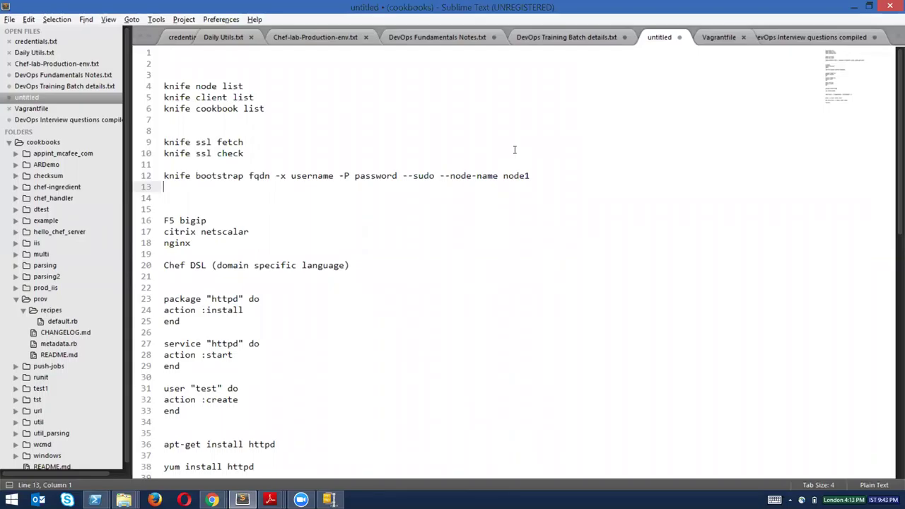
type("knife bootstrap")
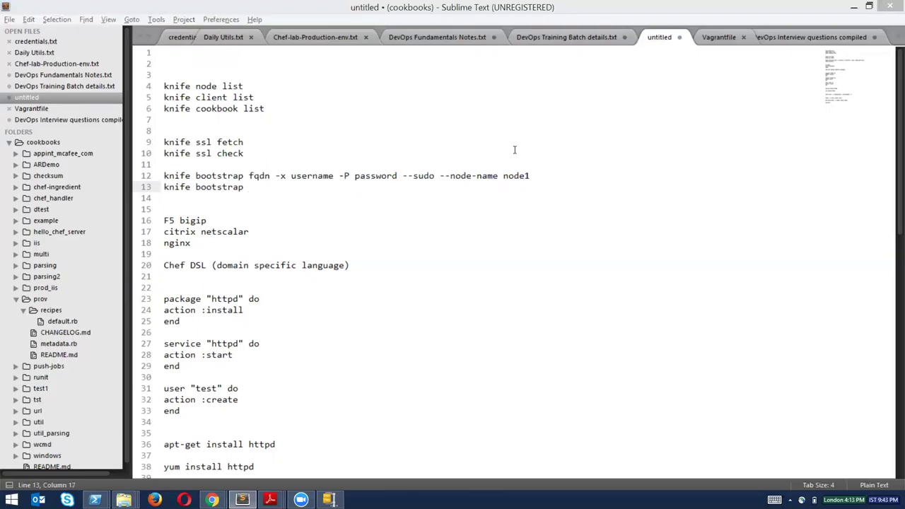
key("alt+Tab")
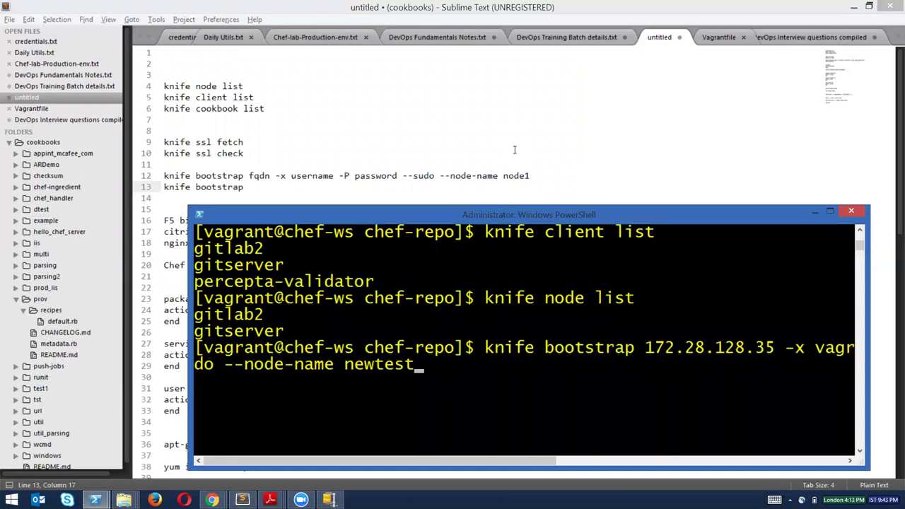
Complete line 13 as the bootstrap for 172.28.128.35 with login, password, --sudo --node-name newtest.
key("alt+Tab")
type("172")
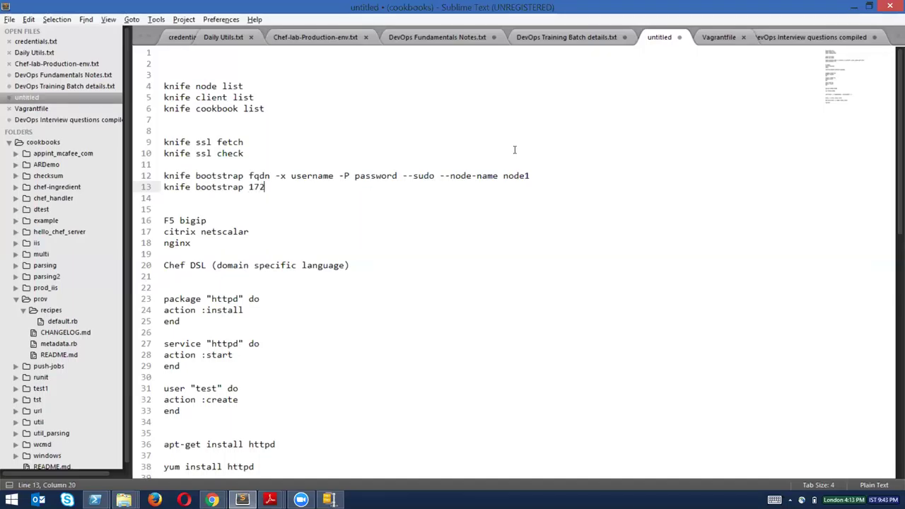
type(".28.128.35 -x vagratn")
key("BackSpace")
key("BackSpace")
key("BackSpace")
type("nt ")
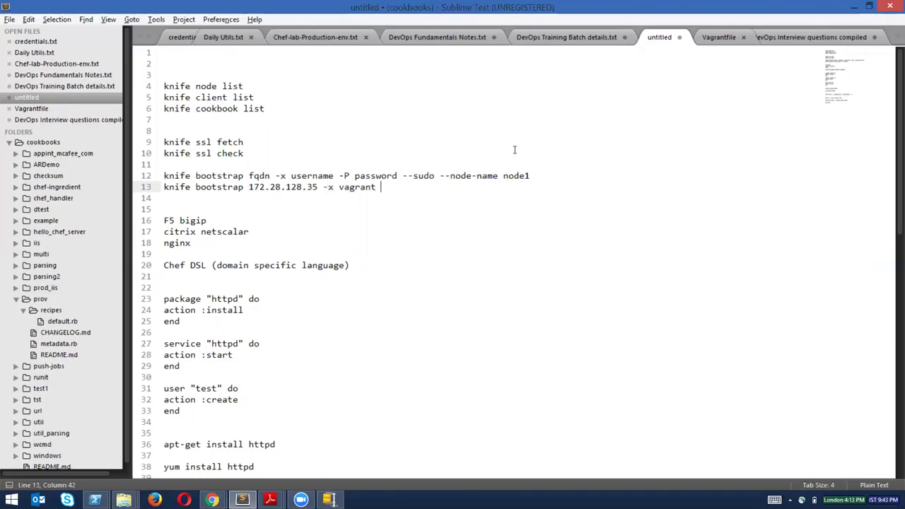
type("-P vagrant --sudo --node-n")
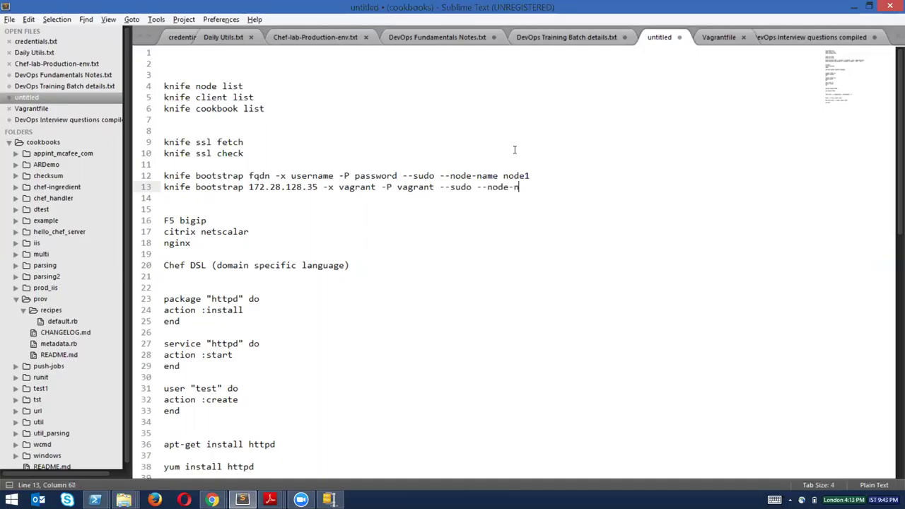
type("ame newtest")
key("ctrl+shift+Return")
key("Down")
key("Down")
key("alt+Tab")
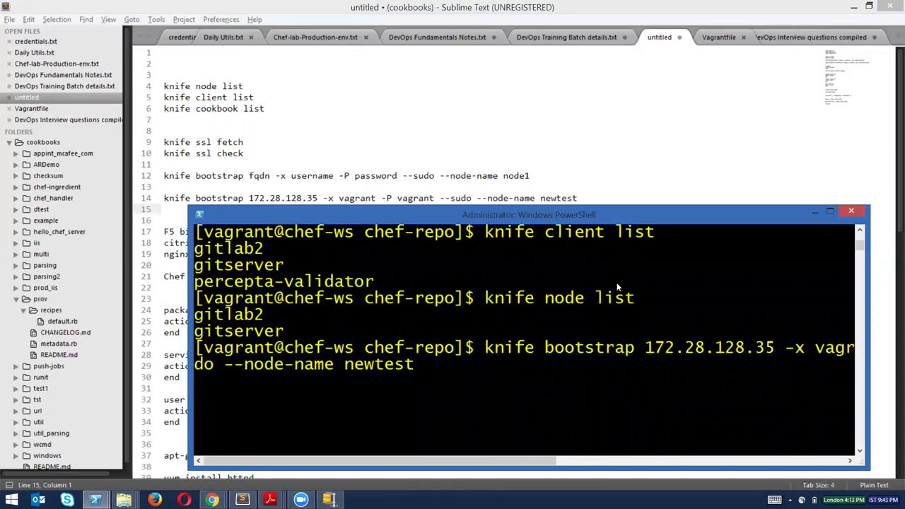
Maximize PowerShell, run the newtest bootstrap, and mark the mistyped user name in the command.
double_click(710, 217)
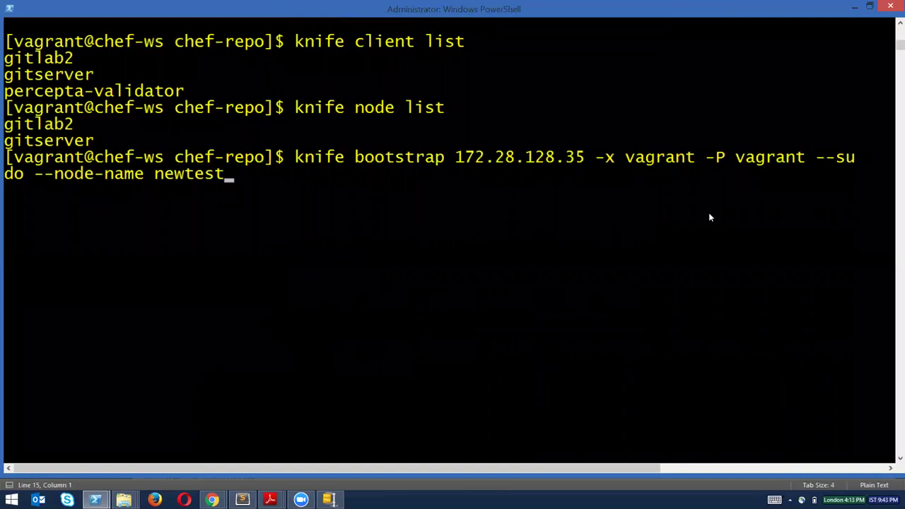
key("Return")
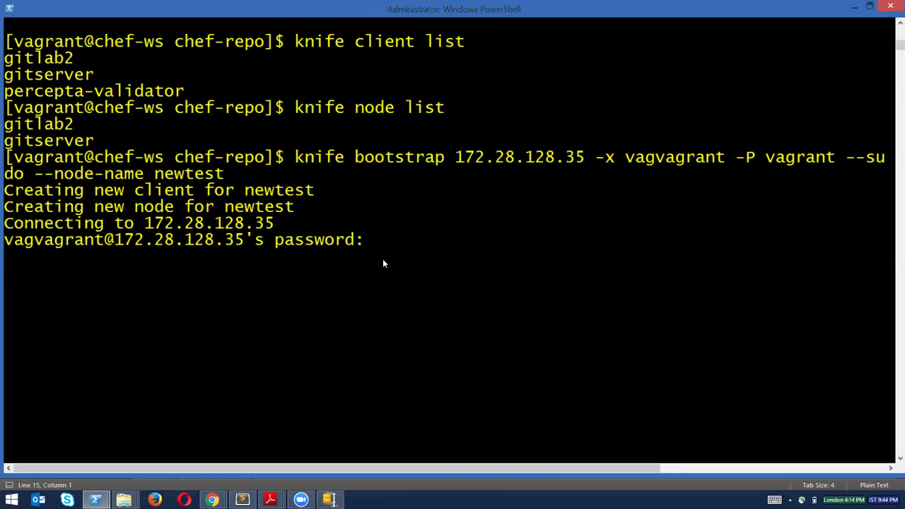
left_click(629, 158)
left_click_drag(679, 161, 686, 161)
left_click(688, 191)
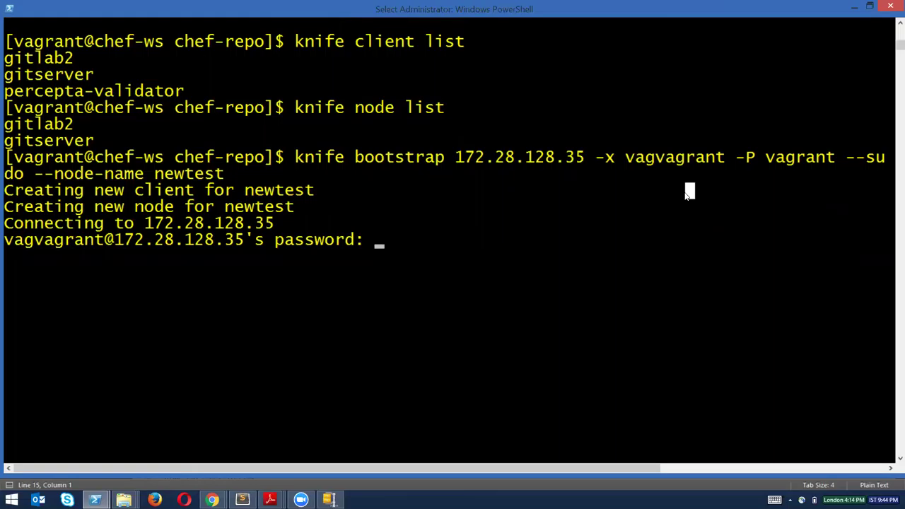
key("Escape")
Submit the password prompts, hit the authentication failure, and recall the bootstrap command.
key("Return")
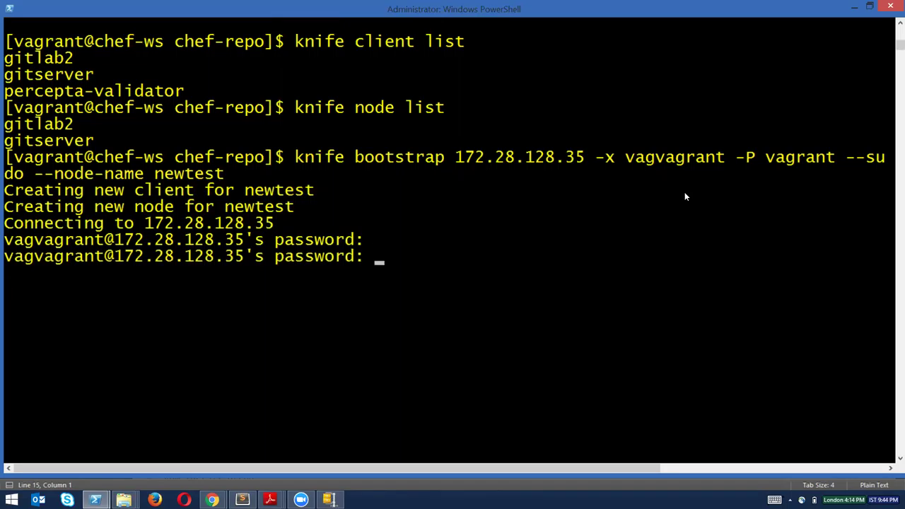
key("Return")
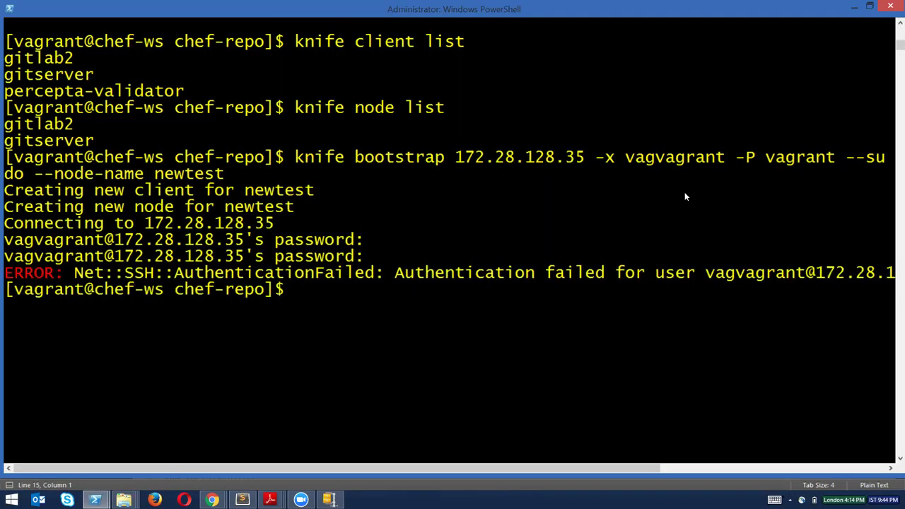
key("Up")
Remove the extra 'vag' from the user name and rerun the bootstrap.
key("Left")
key("Left")
key("Left")
key("Left")
key("Left")
key("Left")
key("Left")
key("Left")
key("Left")
key("Left")
key("Left")
key("Left")
key("Left")
key("Left")
key("Left")
key("Left")
key("Left")
key("Left")
key("Left")
key("Left")
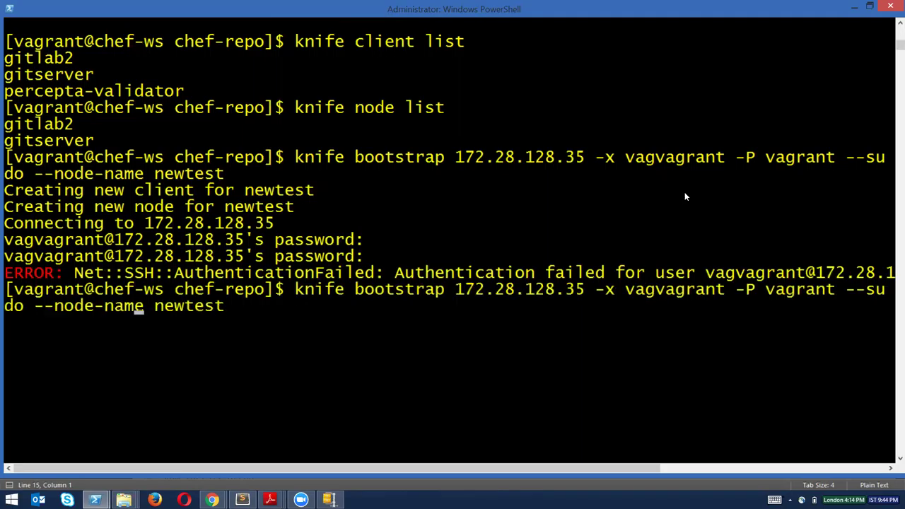
key("Left")
key("Left")
key("Left")
key("Left")
key("Left")
key("Left")
key("Left")
key("Left")
key("Left")
key("BackSpace")
key("BackSpace")
key("BackSpace")
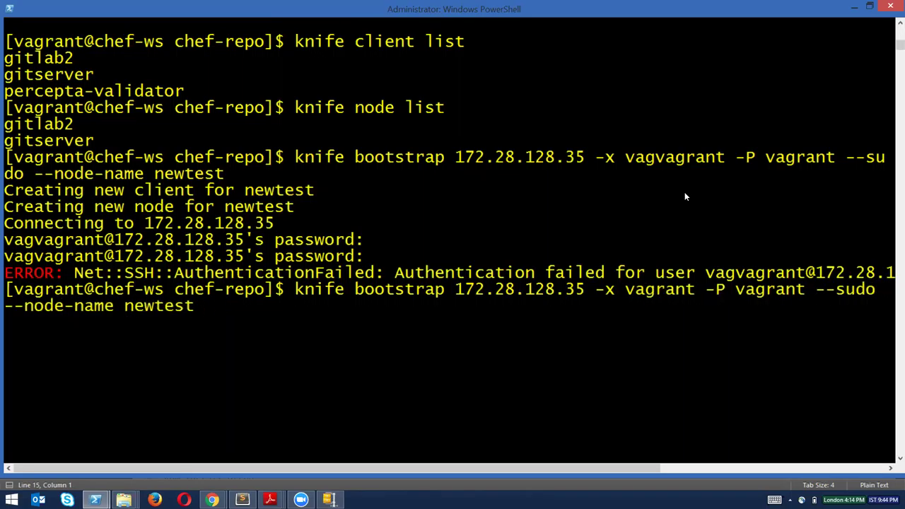
key("Return")
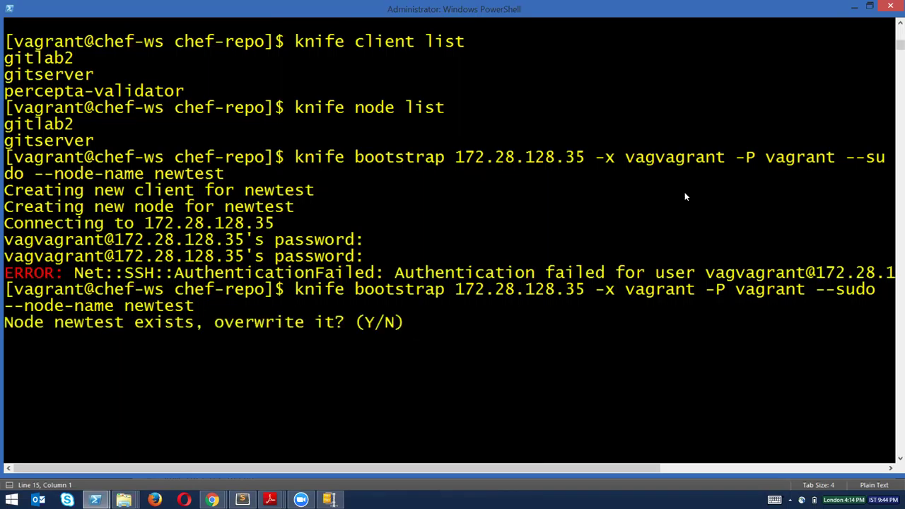
Answer y to overwrite both the existing newtest node and client.
type("y")
key("Return")
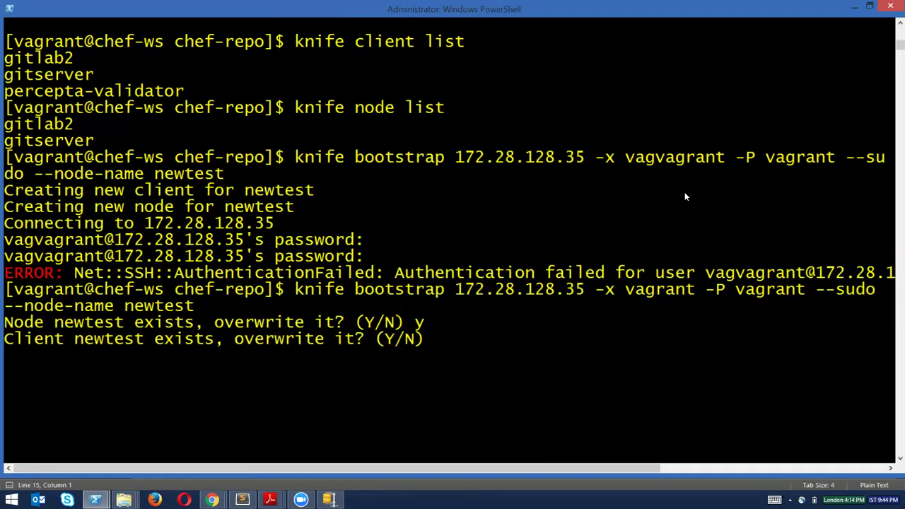
type("y")
key("Return")
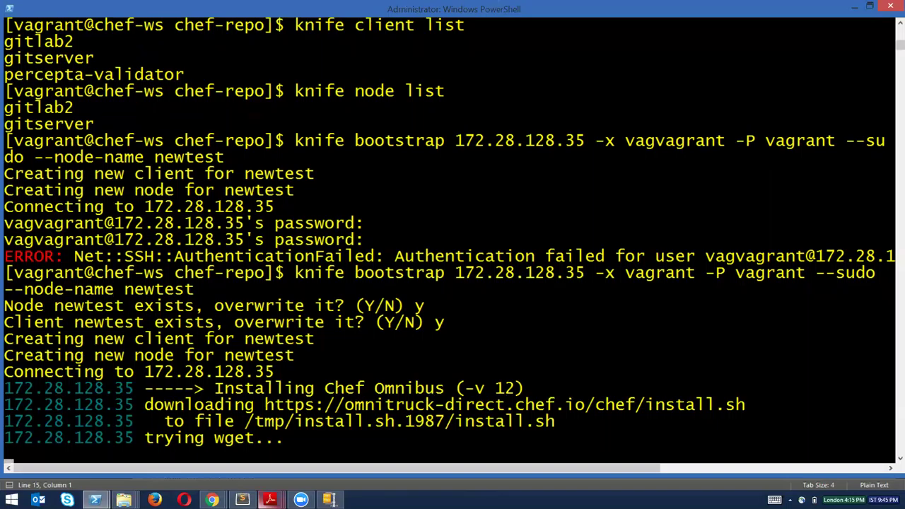
Go back to downloads.chef.io in Chrome and open the Chef Client page's platform list.
mouse_move(212, 500)
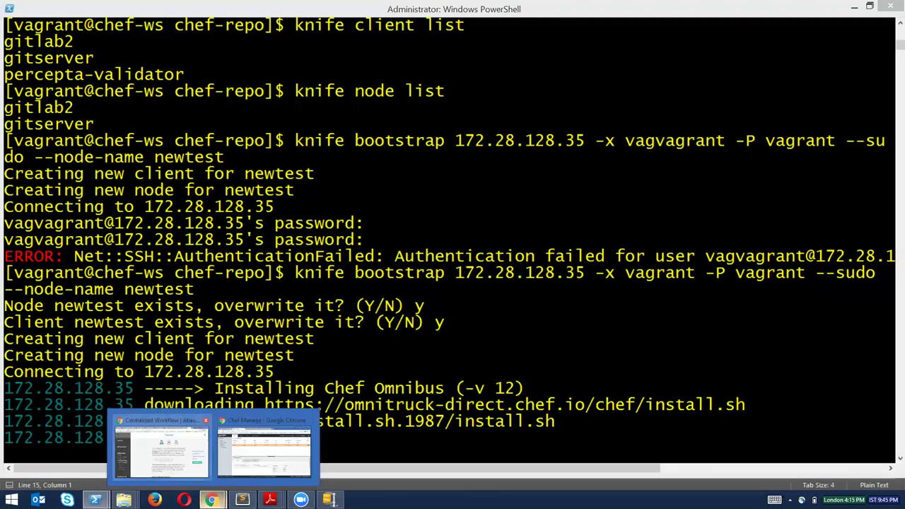
mouse_move(264, 445)
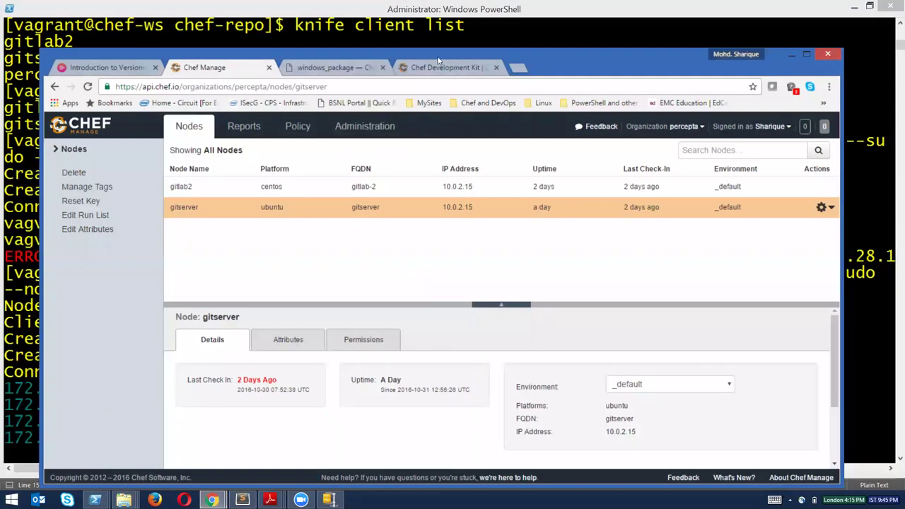
left_click(446, 65)
left_click(55, 86)
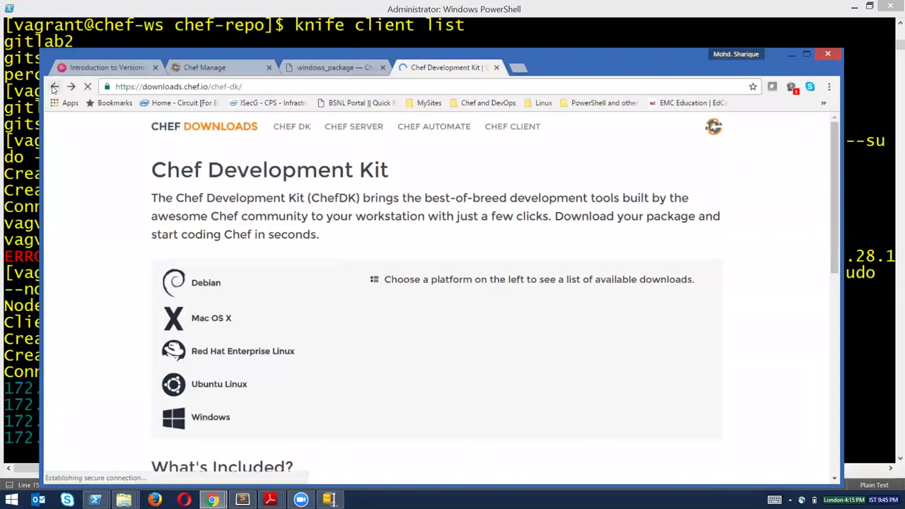
left_click(54, 86)
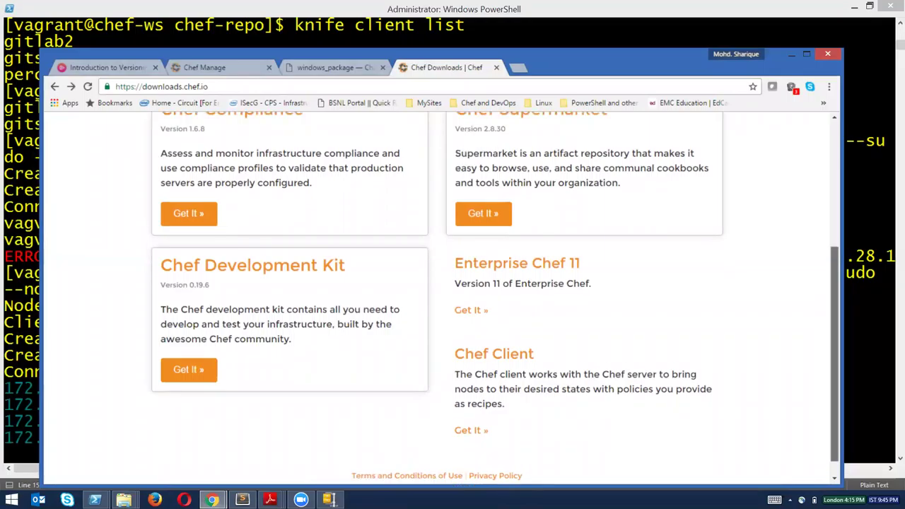
scroll(566, 388, "down", 1)
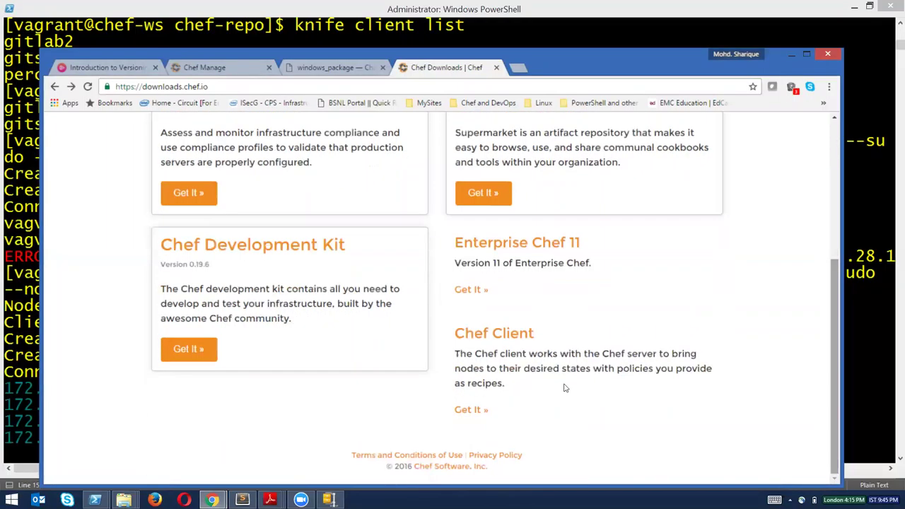
left_click(493, 333)
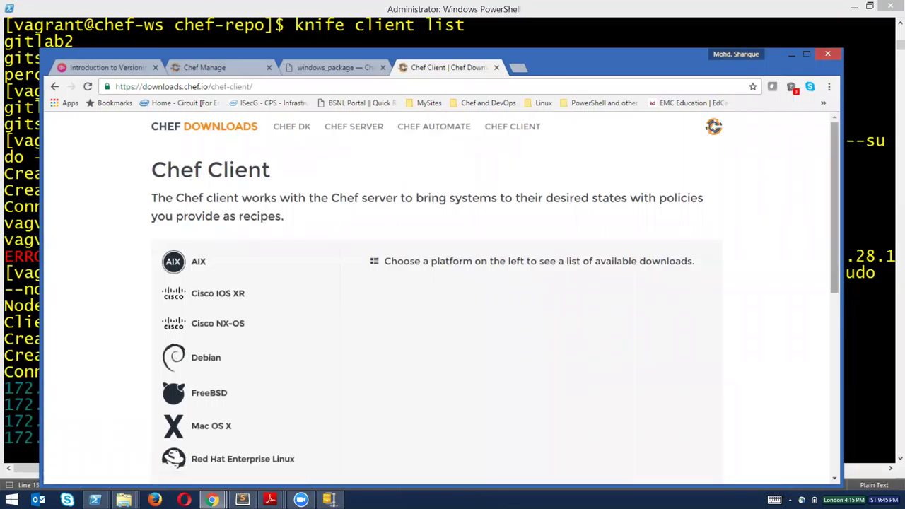
scroll(439, 297, "down", 3)
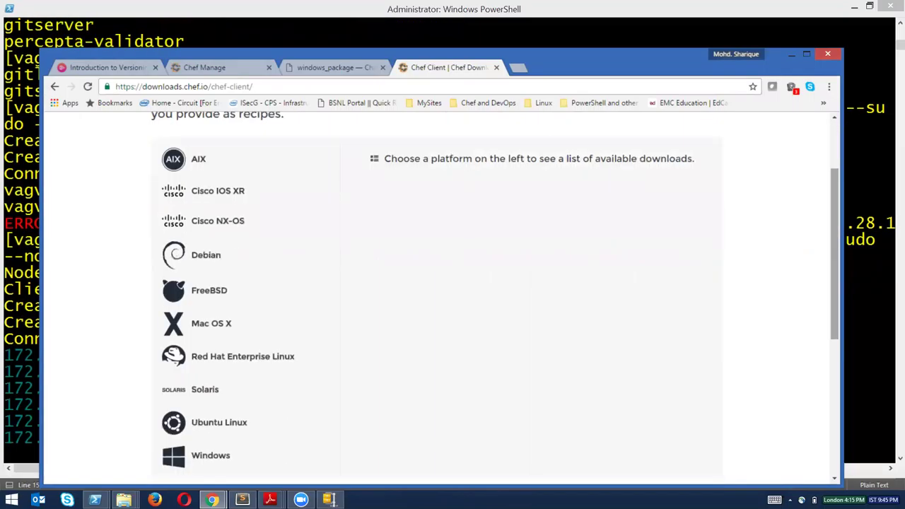
scroll(420, 261, "up", 1)
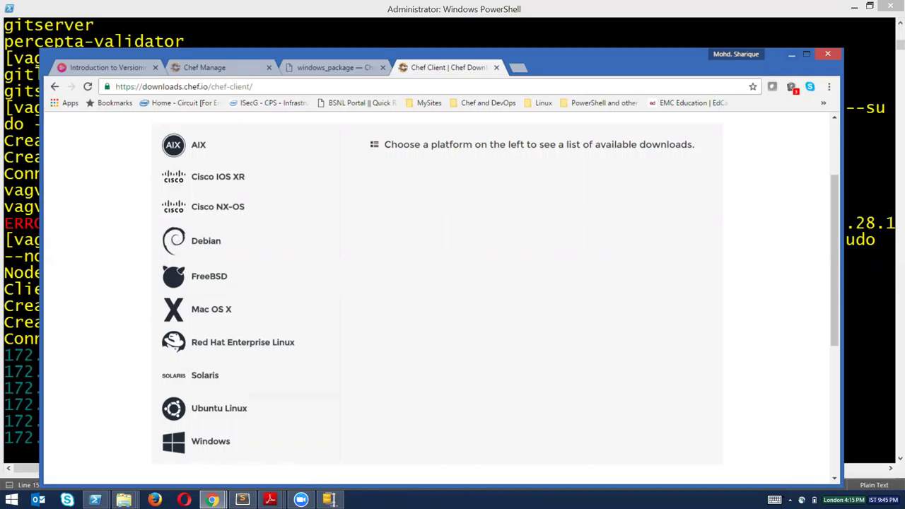
key("alt+Tab")
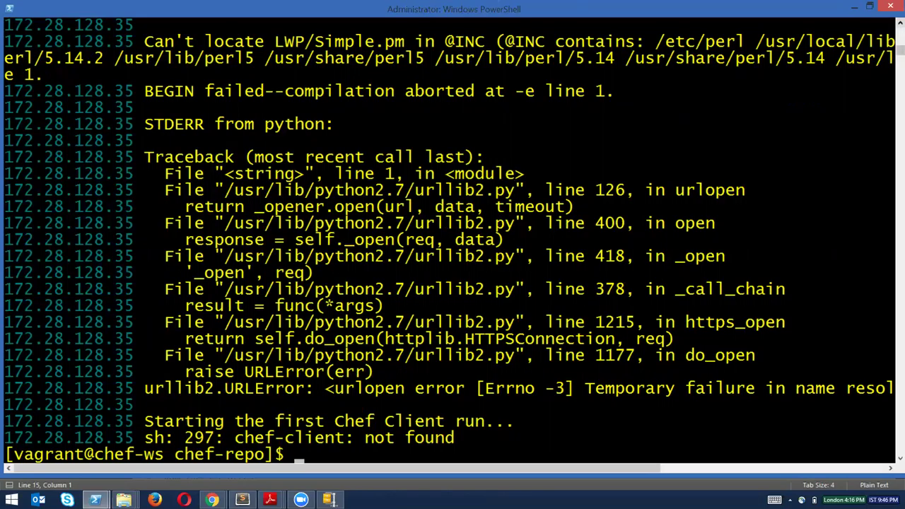
scroll(450, 241, "up", 1)
scroll(450, 241, "up", 2)
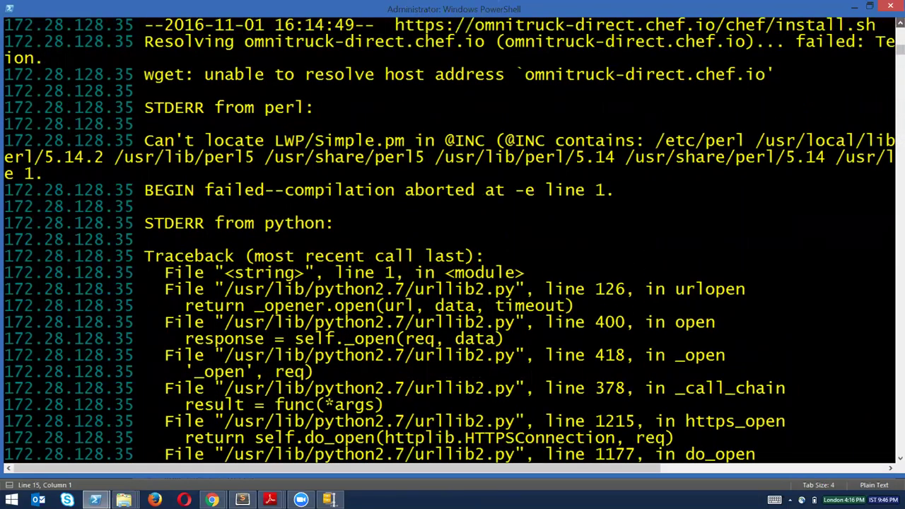
scroll(450, 240, "up", 2)
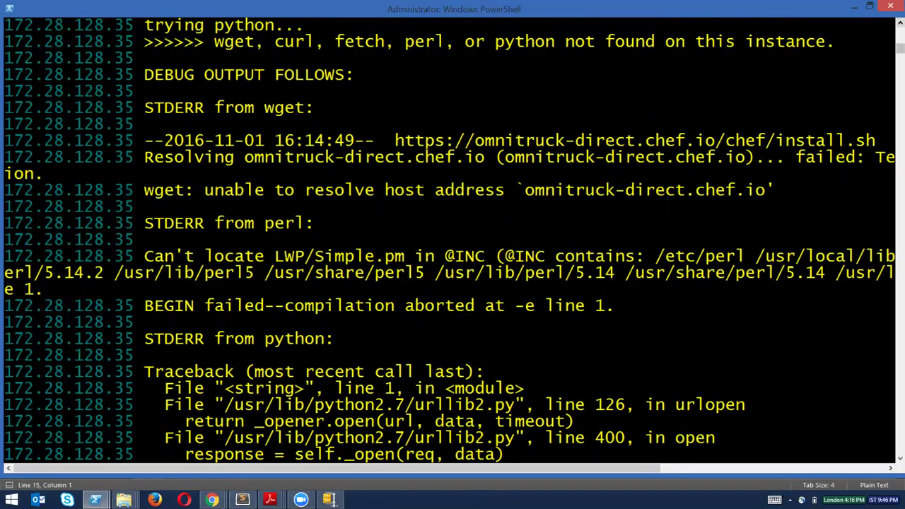
scroll(453, 241, "up", 1)
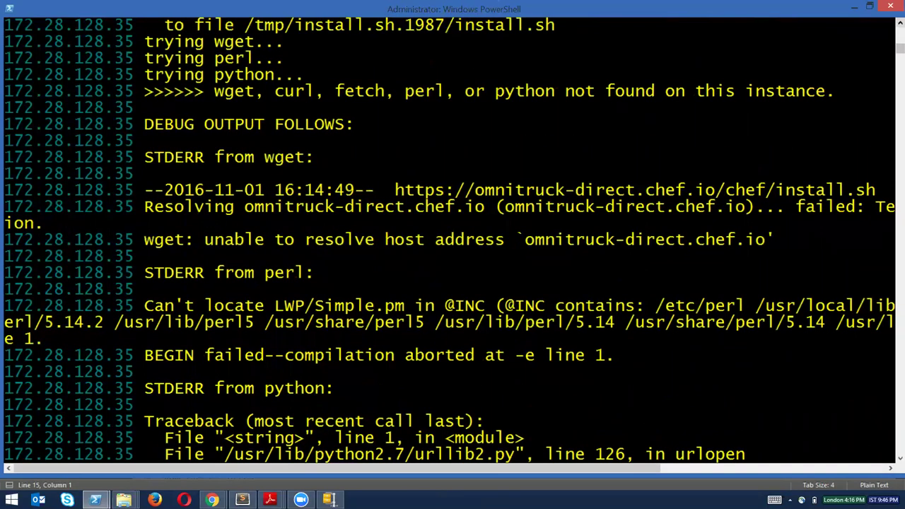
scroll(452, 240, "up", 1)
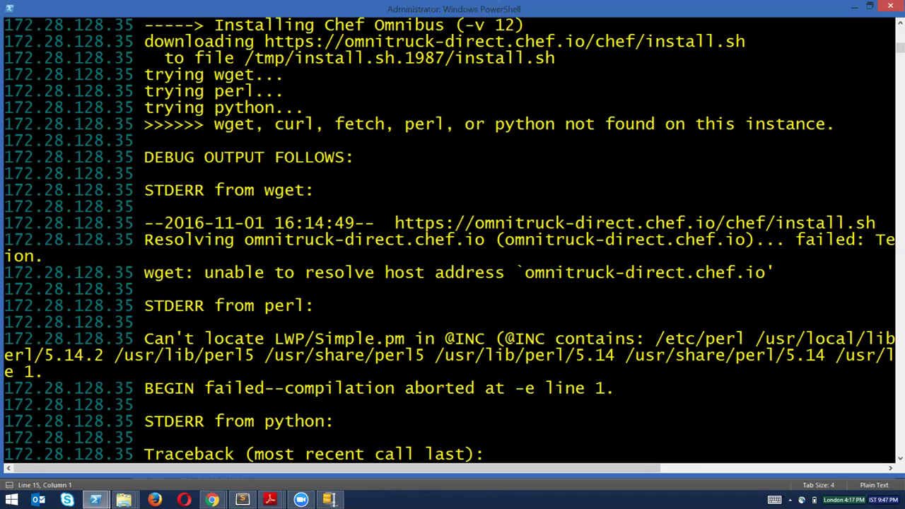
mouse_move(212, 501)
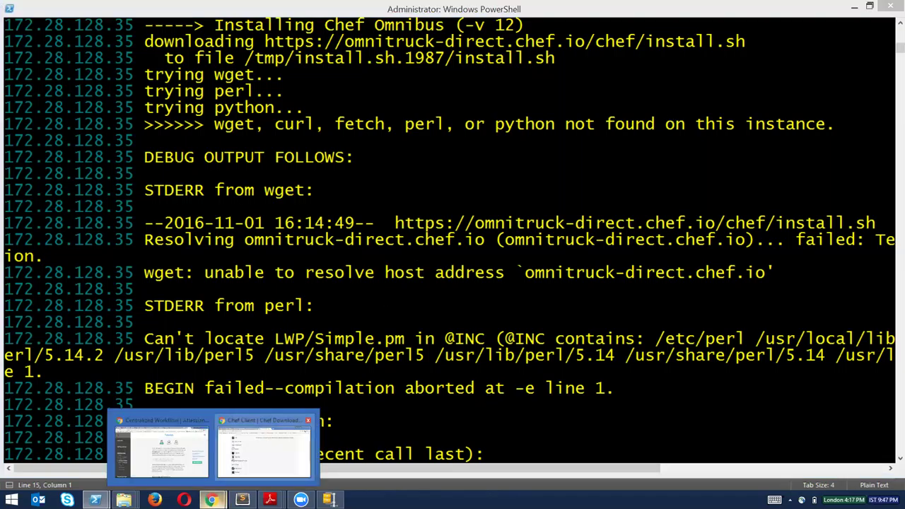
left_click(264, 446)
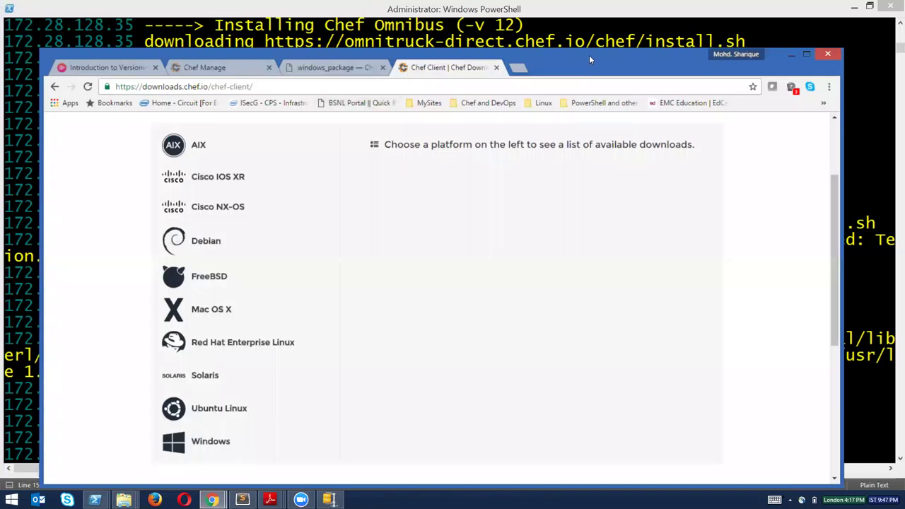
left_click_drag(591, 57, 590, 51)
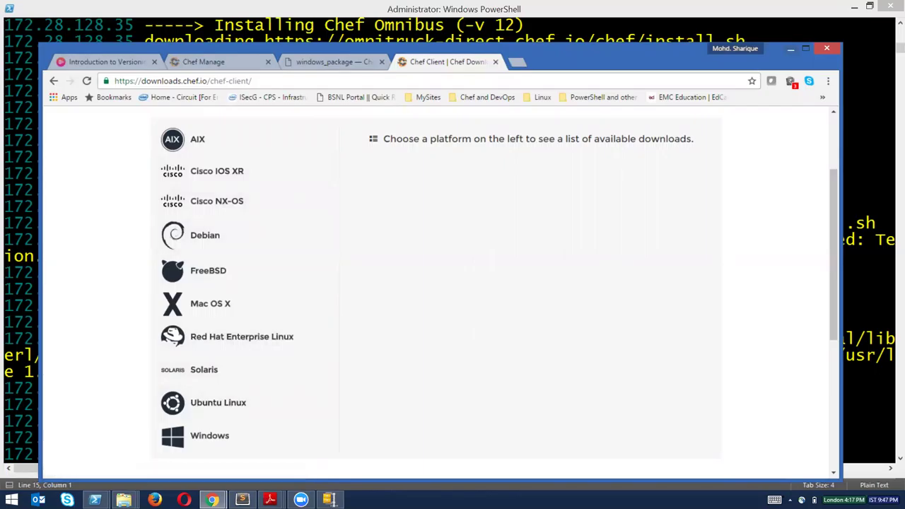
key("alt+Tab")
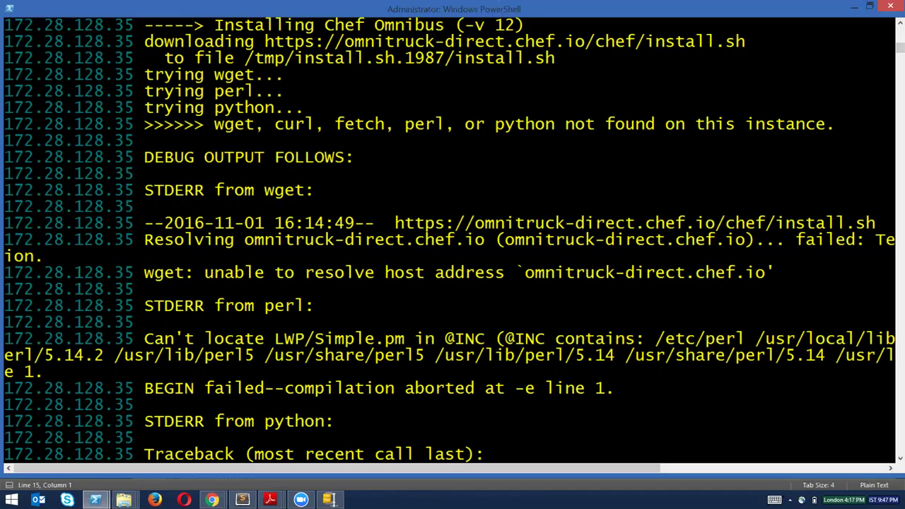
Copy omnitruck-direct.chef.io and ping it from the cleared, maximized newtest shell.
left_click_drag(527, 276, 765, 274)
key("super+c")
key("Return")
mouse_move(96, 500)
left_click(60, 449)
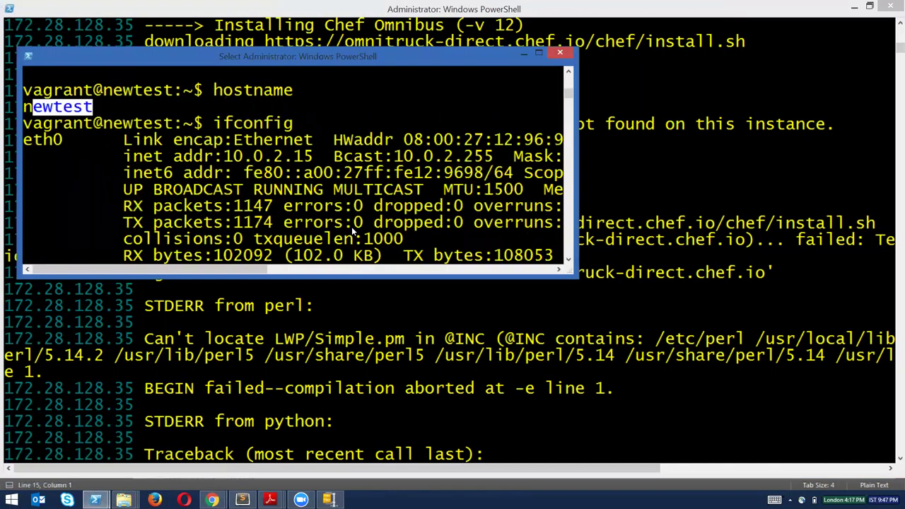
type("clear")
key("Return")
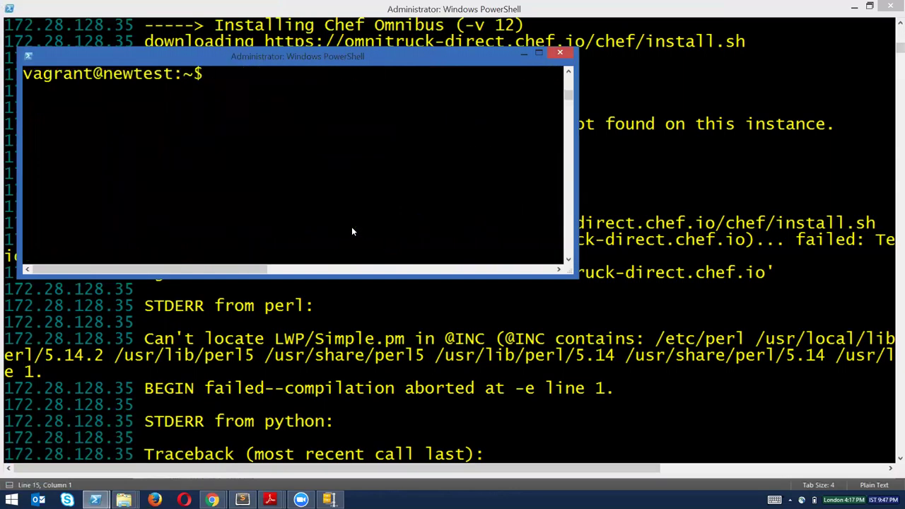
type("ping")
right_click(343, 218)
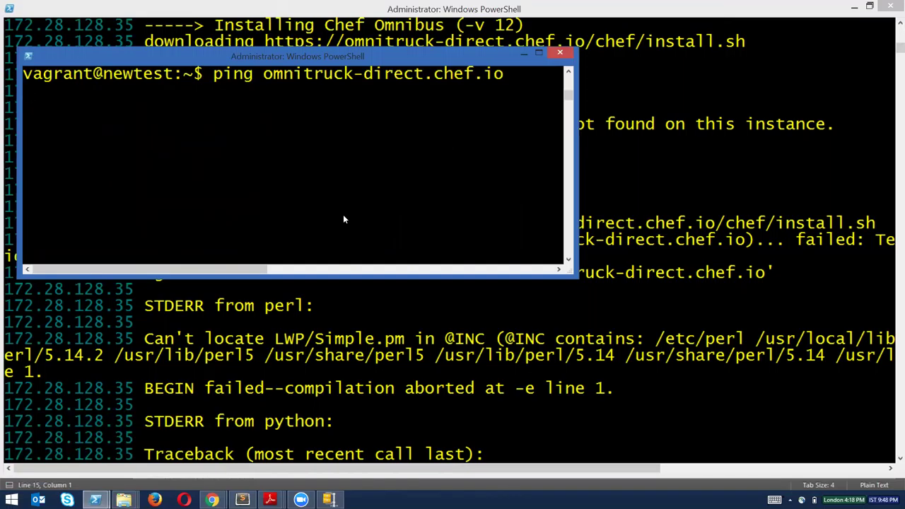
mouse_move(281, 56)
left_mouse_down()
mouse_move(389, 111)
mouse_move(427, 113)
left_mouse_up()
key("super+Up")
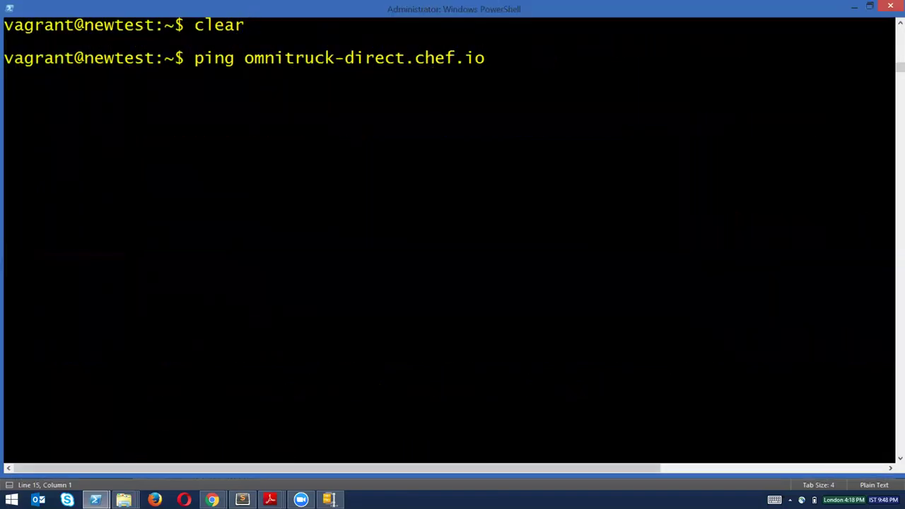
mouse_move(95, 500)
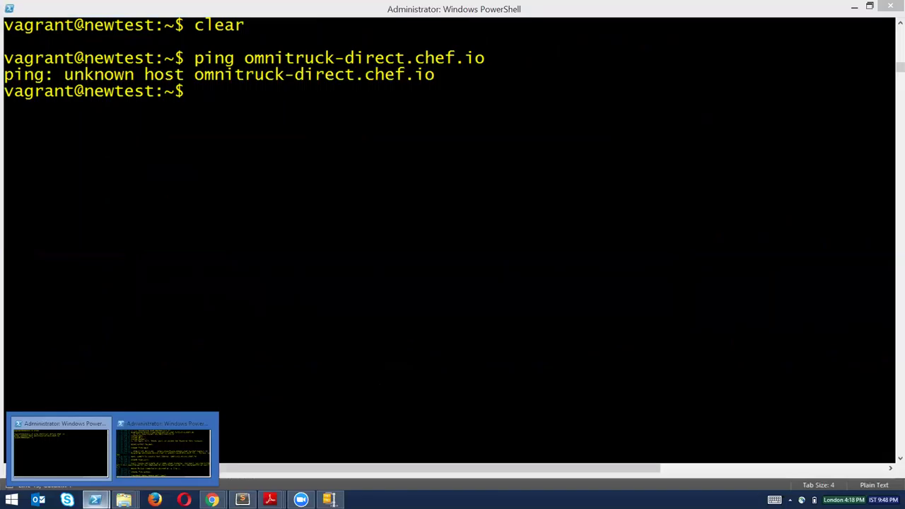
left_click(75, 80)
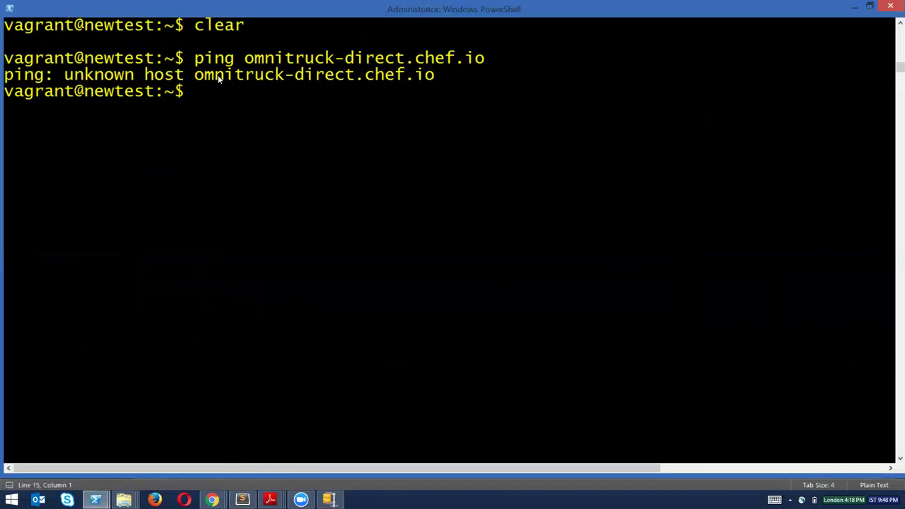
Ping omnitruck-direct.chef.io from the workstation terminal with the Chef install errors.
mouse_move(96, 500)
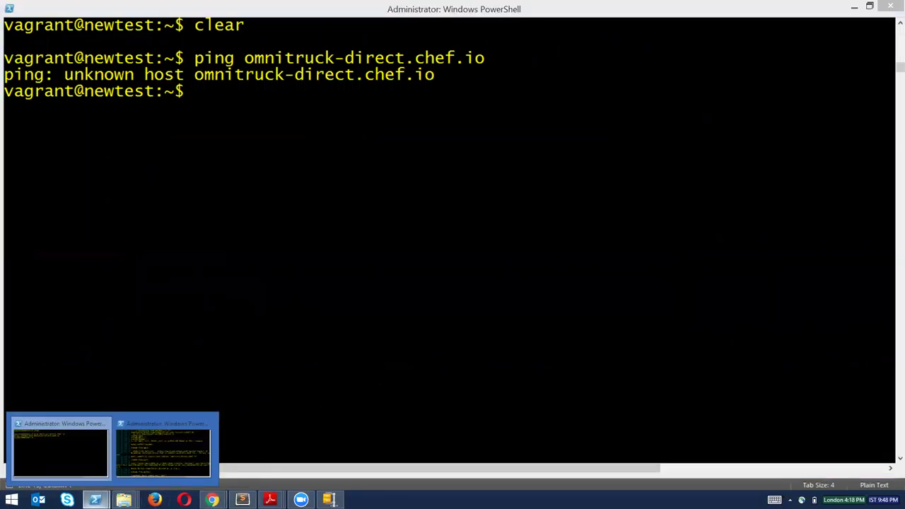
left_click(201, 451)
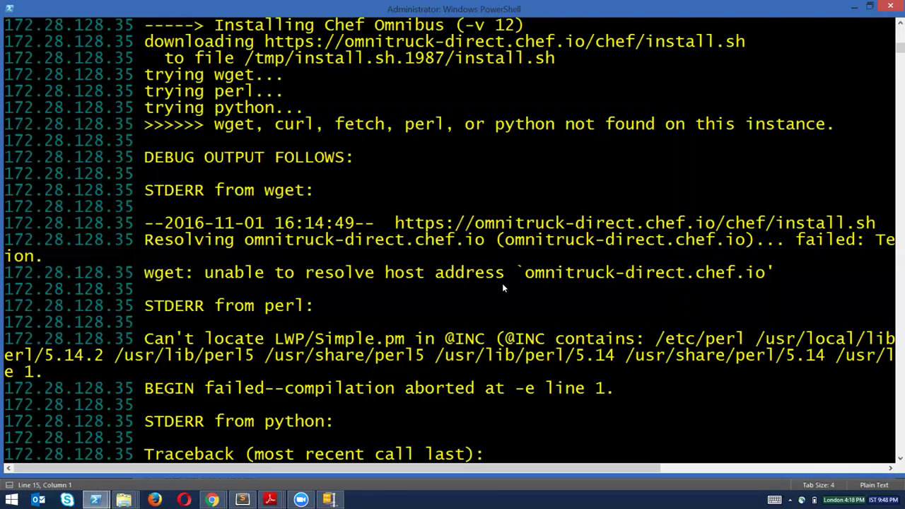
type("c")
key("BackSpace")
type("ping omnitruck-direct.chef.io")
key("Return")
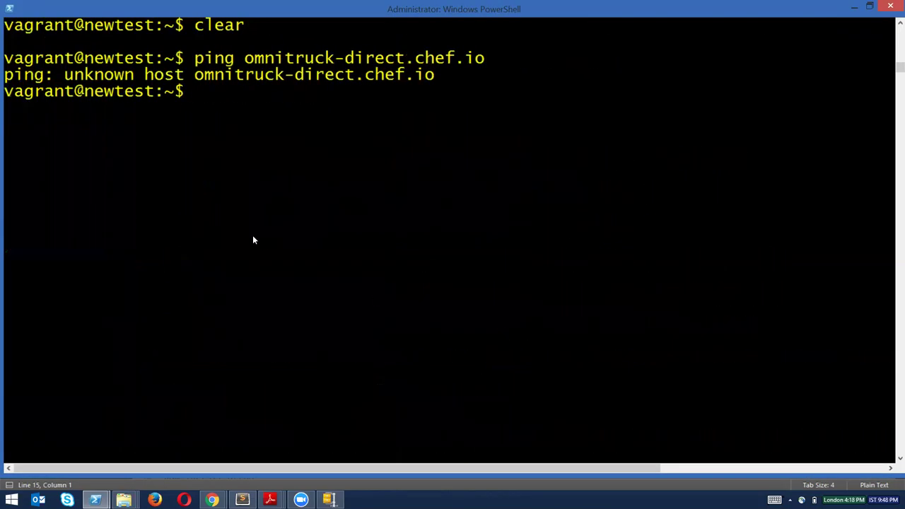
Log out of newtest with Ctrl+D, run vagrant reload, and minimize that window.
type("reload")
key("BackSpace")
key("BackSpace")
key("BackSpace")
key("BackSpace")
key("BackSpace")
key("BackSpace")
key("ctrl+d")
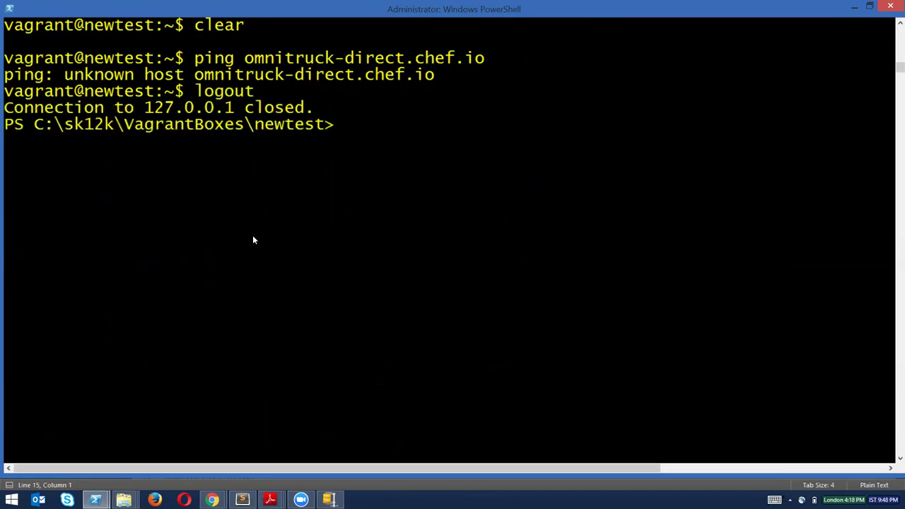
type("vagrant reload")
key("Return")
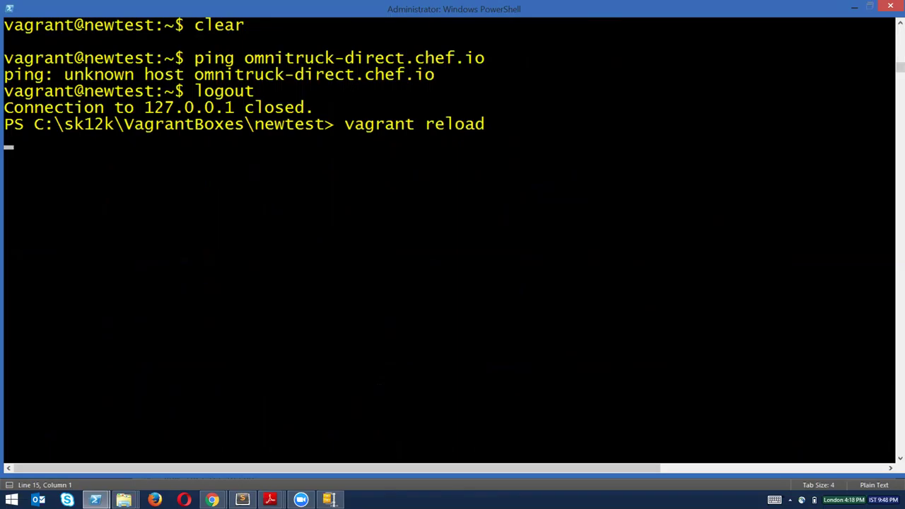
left_click(870, 6)
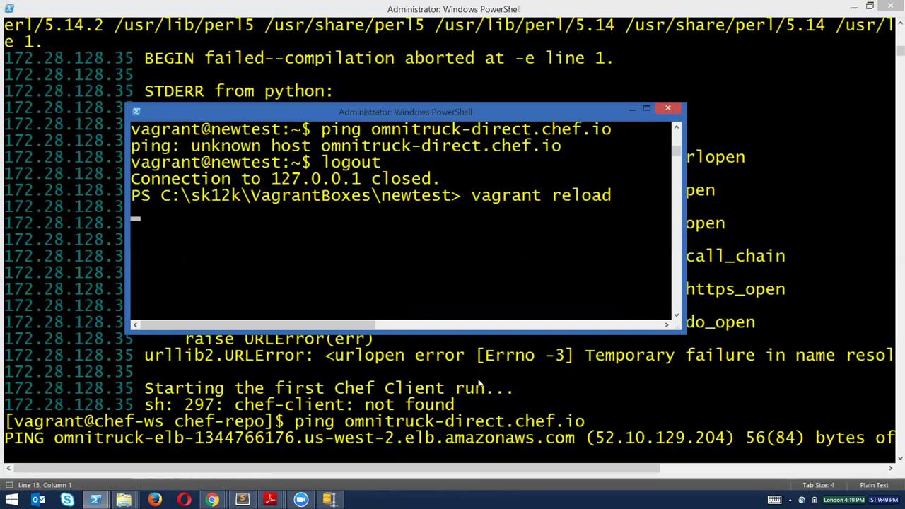
left_click(371, 397)
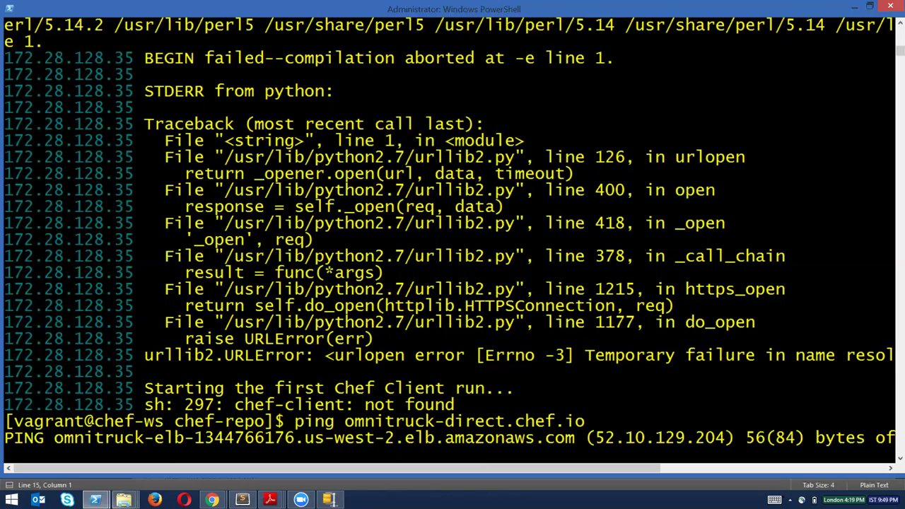
mouse_move(124, 500)
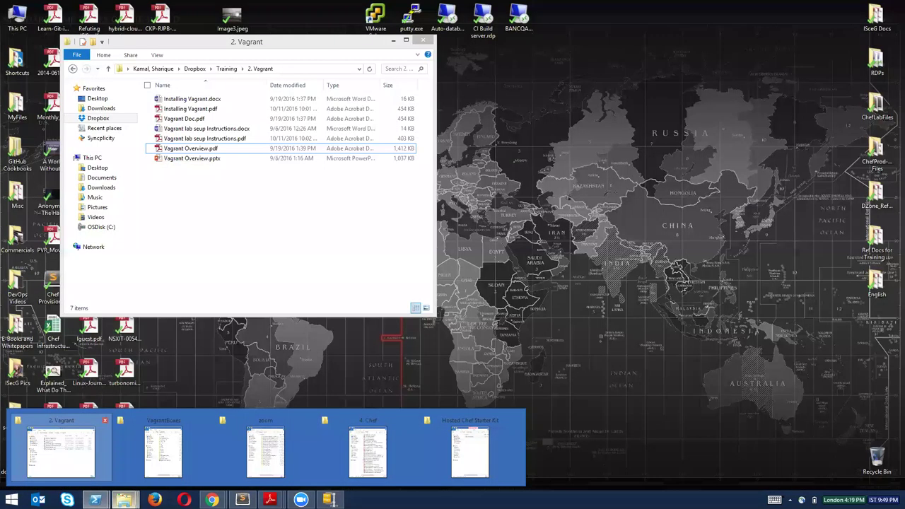
Check testvagrantmachine for its Vagrantfile, return to VagrantBoxes, and launch an administrator PowerShell.
key("alt+Tab")
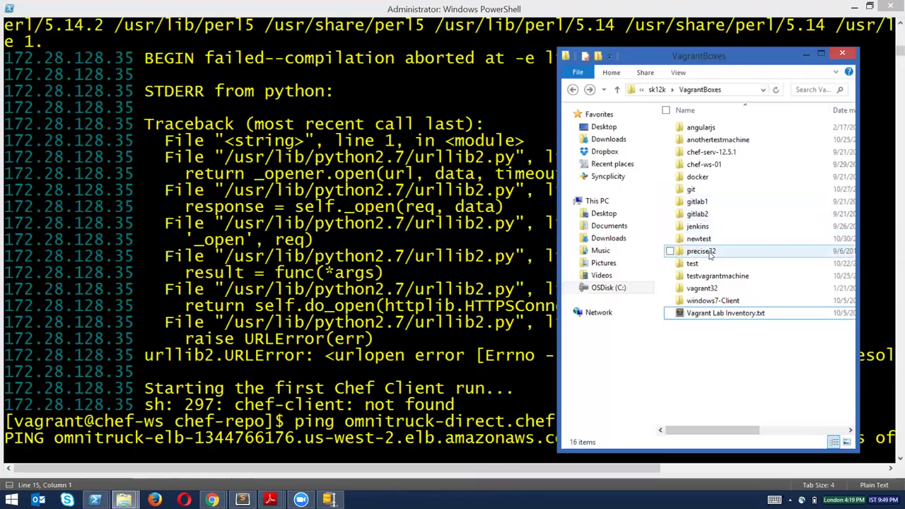
double_click(708, 277)
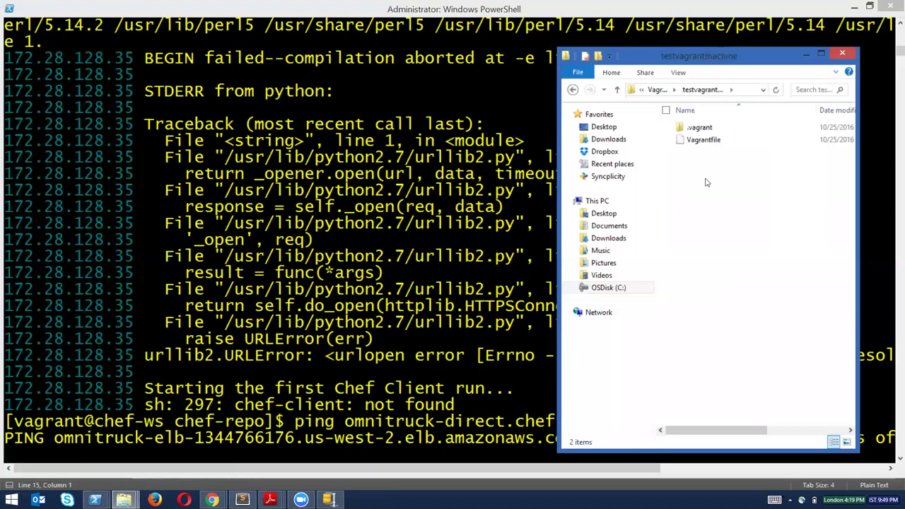
left_click(573, 90)
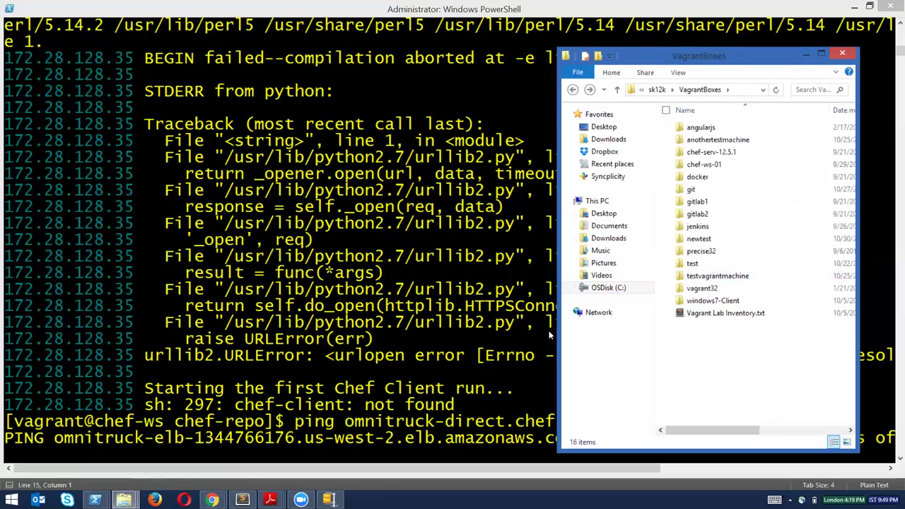
right_click(94, 500)
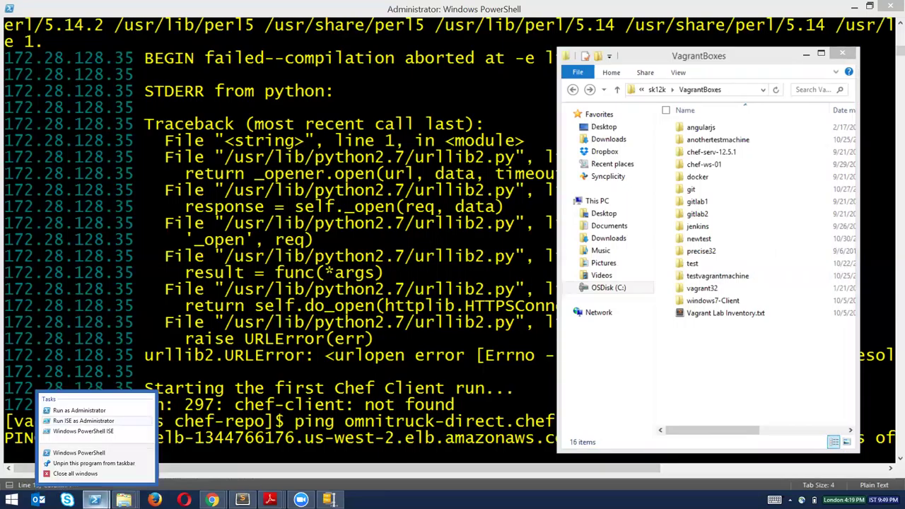
left_click(332, 253)
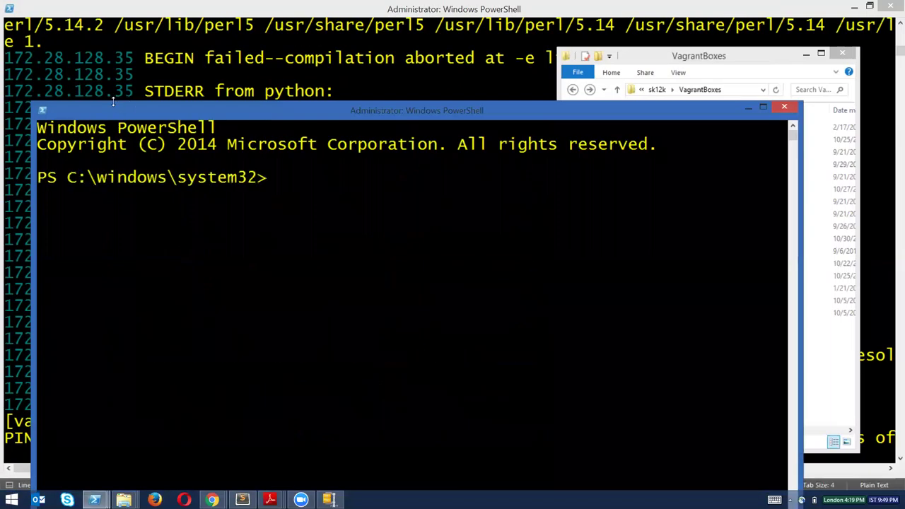
Run vagrant up in C:\sk12k\VagrantBoxes\testvagrantmachine from the new PowerShell window.
left_click_drag(32, 103, 19, 252)
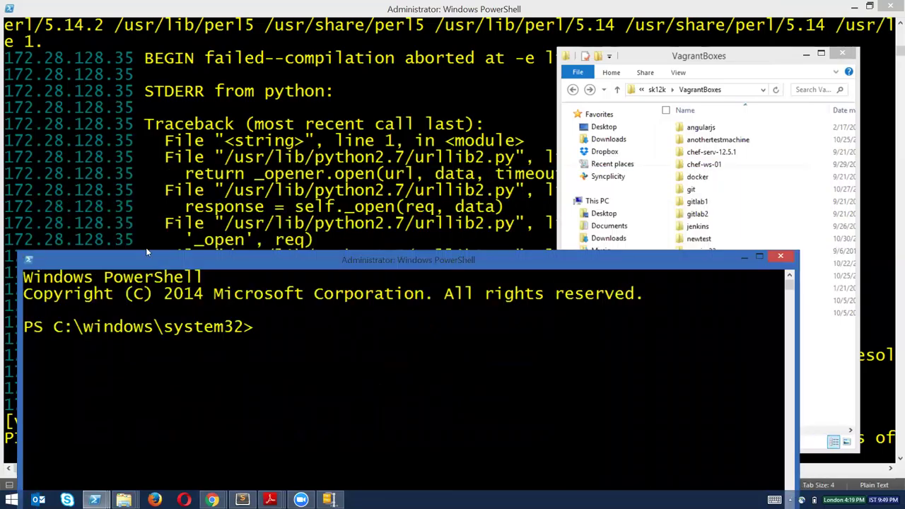
left_click_drag(179, 259, 217, 46)
type("d")
key("BackSpace")
type("cd c")
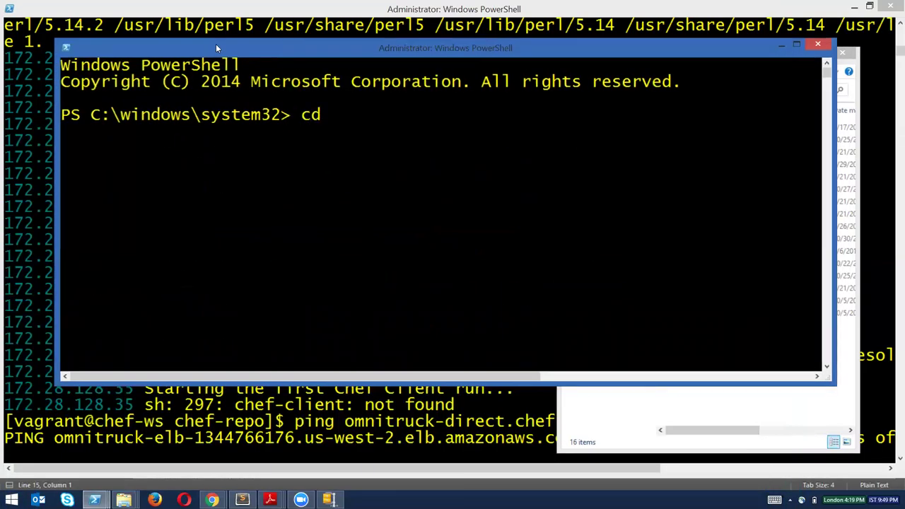
type(":\\sk")
key("Tab")
type("vag")
key("Tab")
type("\\tes")
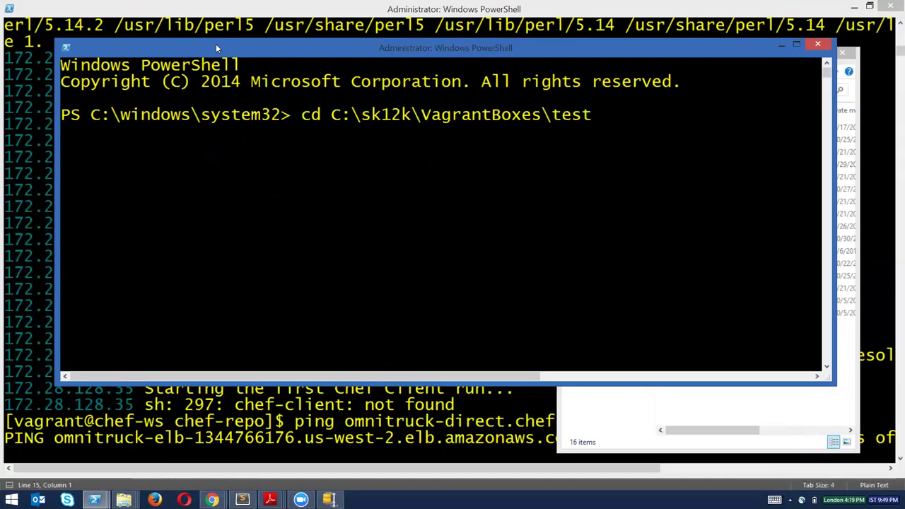
type("t")
key("Tab")
key("Return")
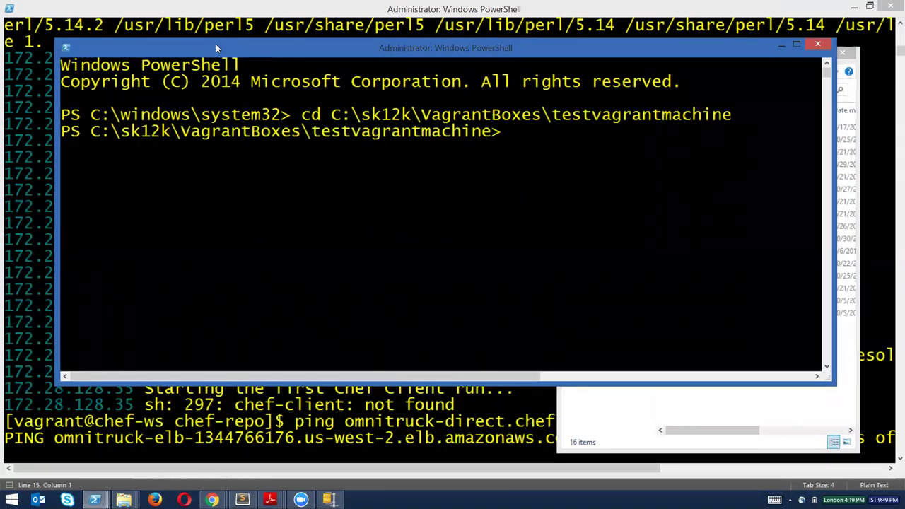
type("vagrant up")
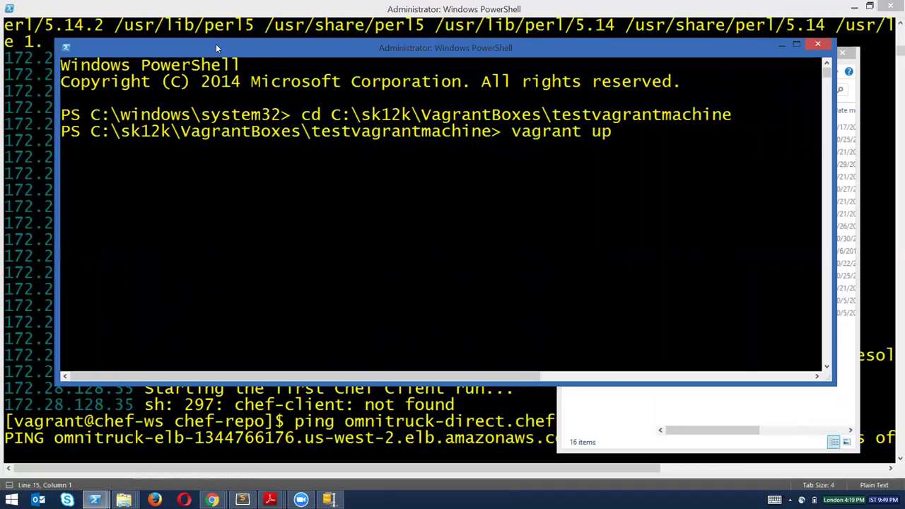
key("Return")
Minimize the folder window, stop the ping with Ctrl+C, and follow the newtest reload.
key("alt+Tab")
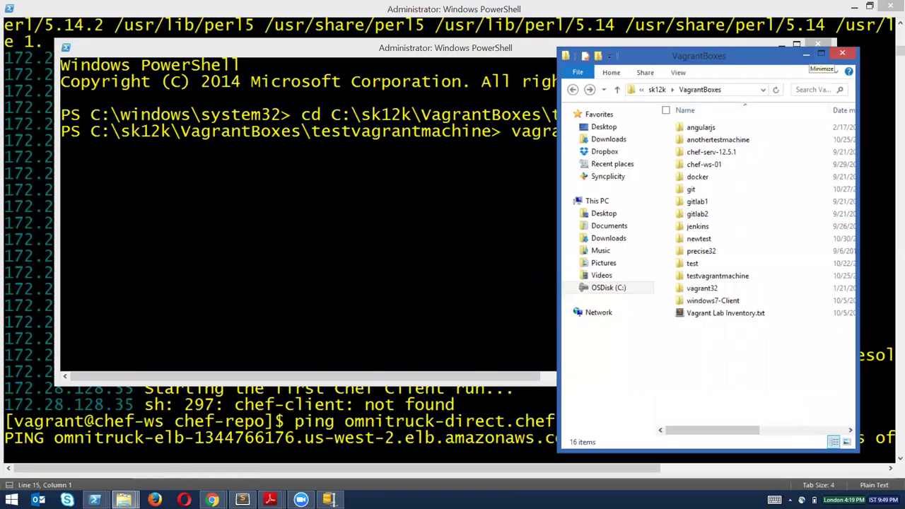
left_click(807, 54)
left_click_drag(745, 46, 708, 92)
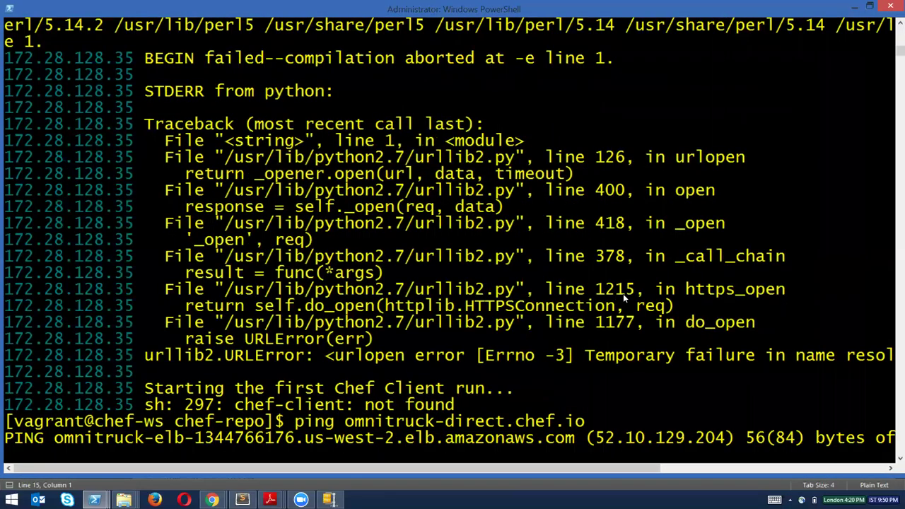
key("ctrl+c")
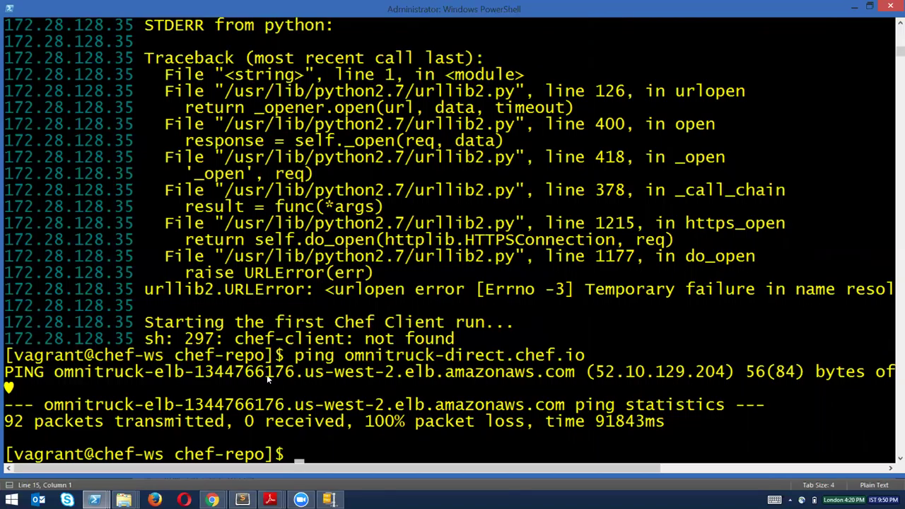
mouse_move(94, 500)
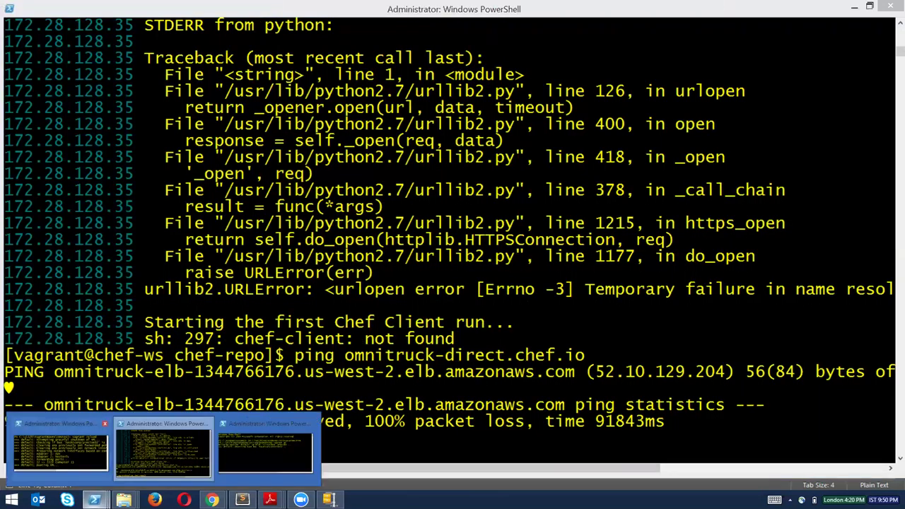
left_click(60, 447)
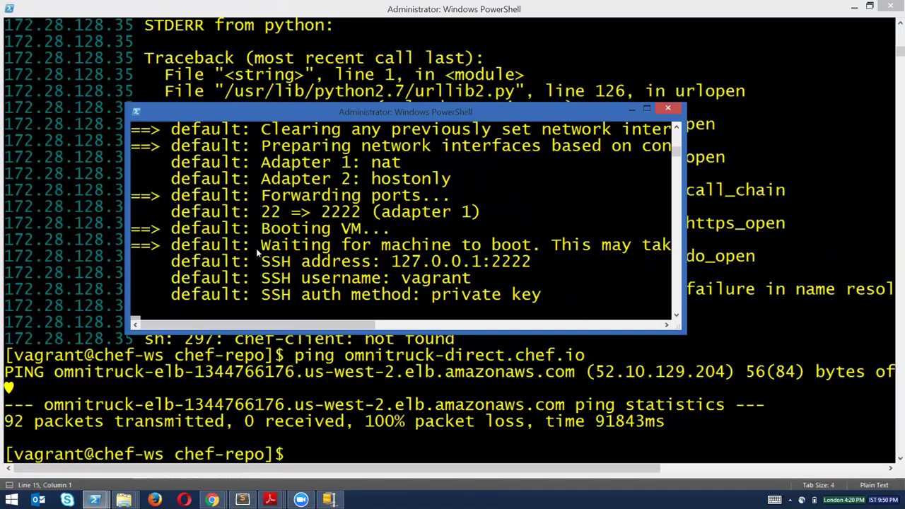
mouse_move(211, 500)
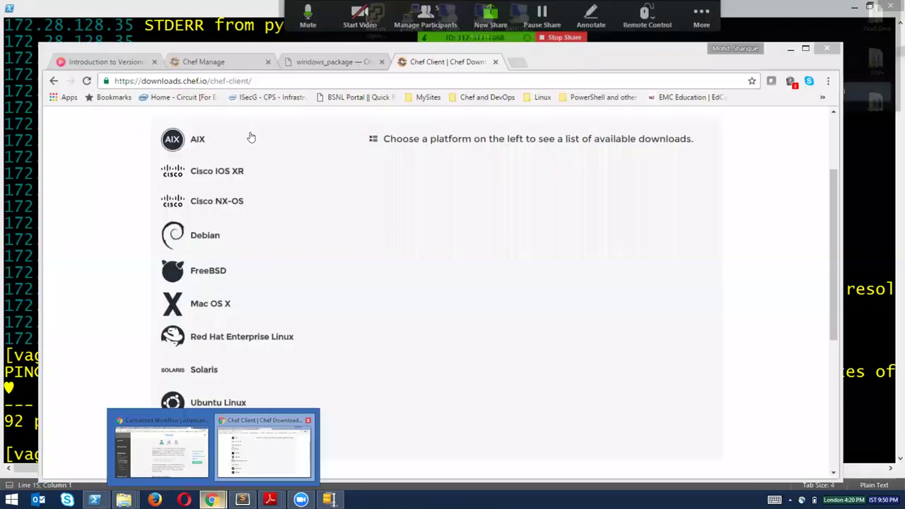
Review the knife bootstrap command and its node name 'newtest' on line 14 of the notes.
left_click(264, 445)
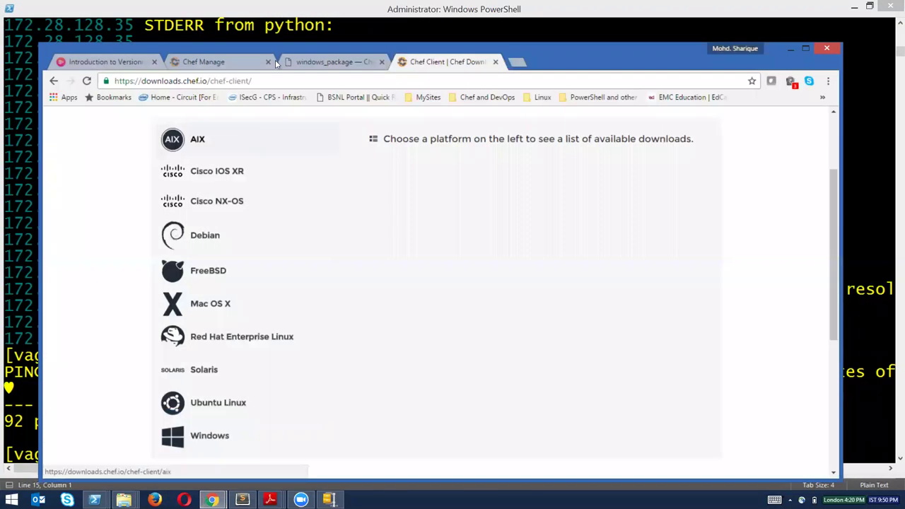
left_click(238, 65)
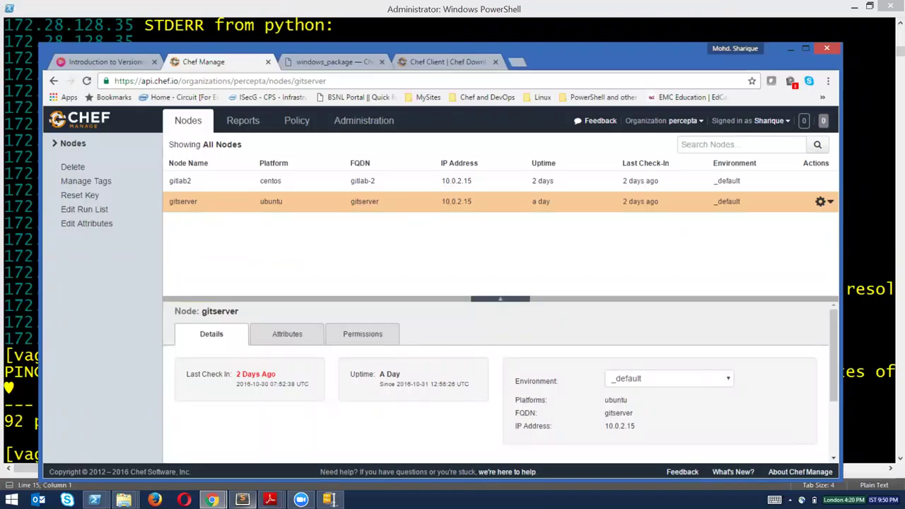
left_click(242, 500)
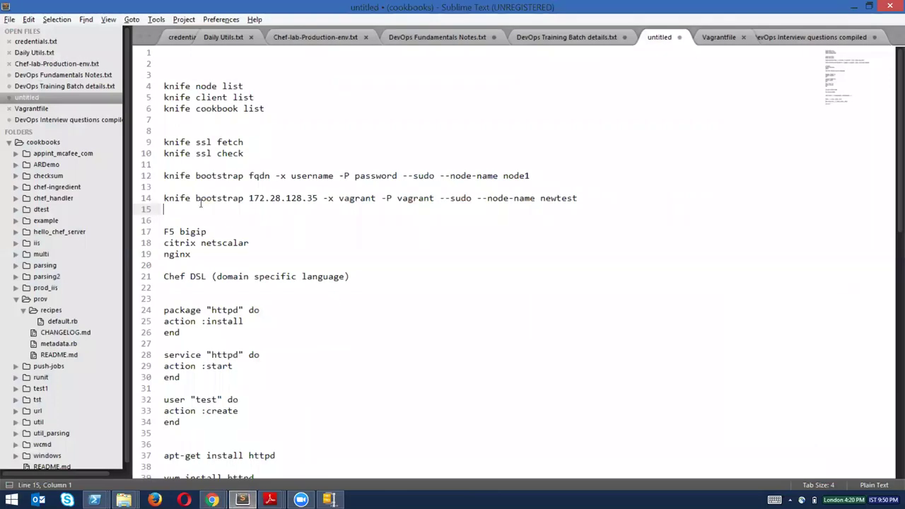
left_click_drag(172, 198, 428, 204)
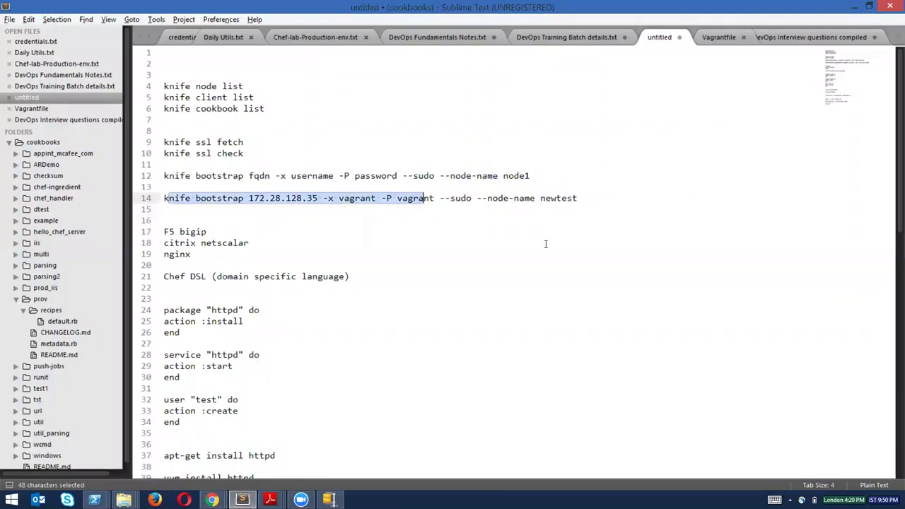
left_click(545, 244)
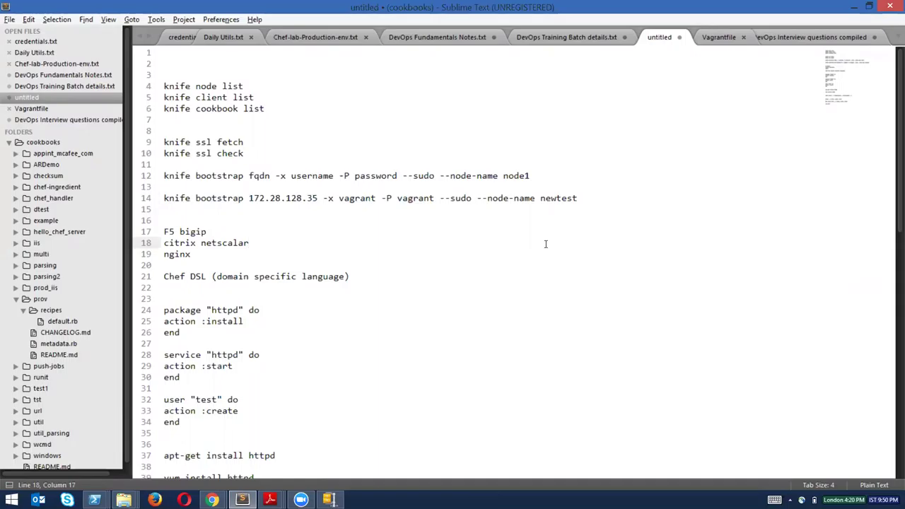
left_click_drag(541, 198, 578, 199)
left_click(627, 220)
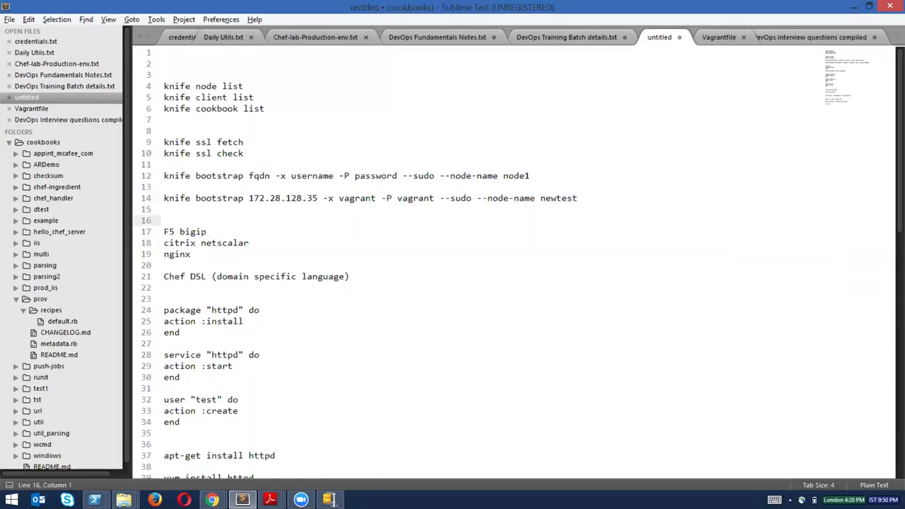
key("alt+Tab")
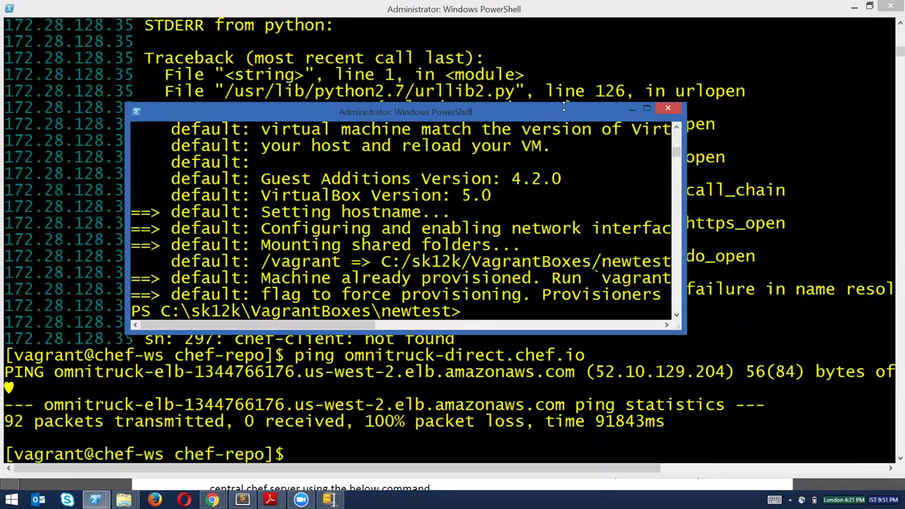
Connect to the newtest virtual machine with 'vagrant ssh'.
type("c")
key("BackSpace")
type("vagratn")
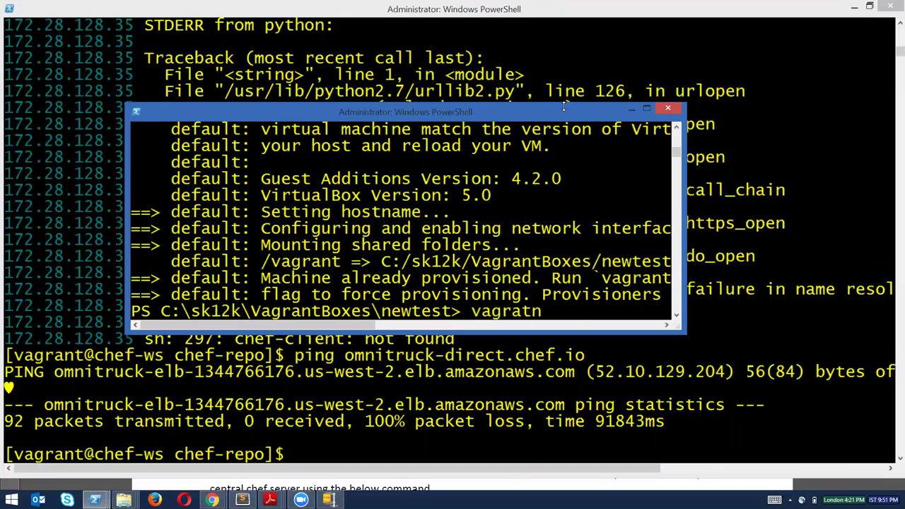
key("BackSpace")
key("BackSpace")
type("t")
key("BackSpace")
type("nt ssh")
key("Return")
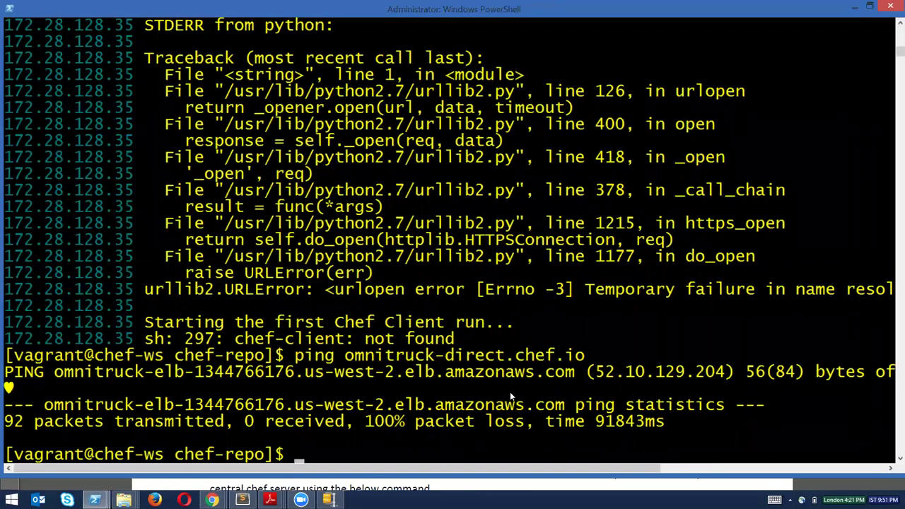
Rerun the earlier knife bootstrap command with the node name changed to newtest1.
key("Up")
key("Up")
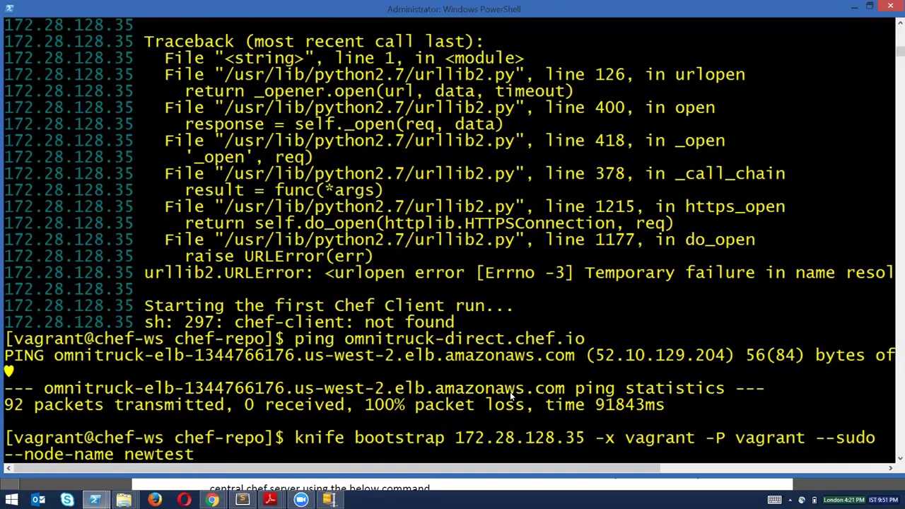
type("1")
key("BackSpace")
type("1")
key("Return")
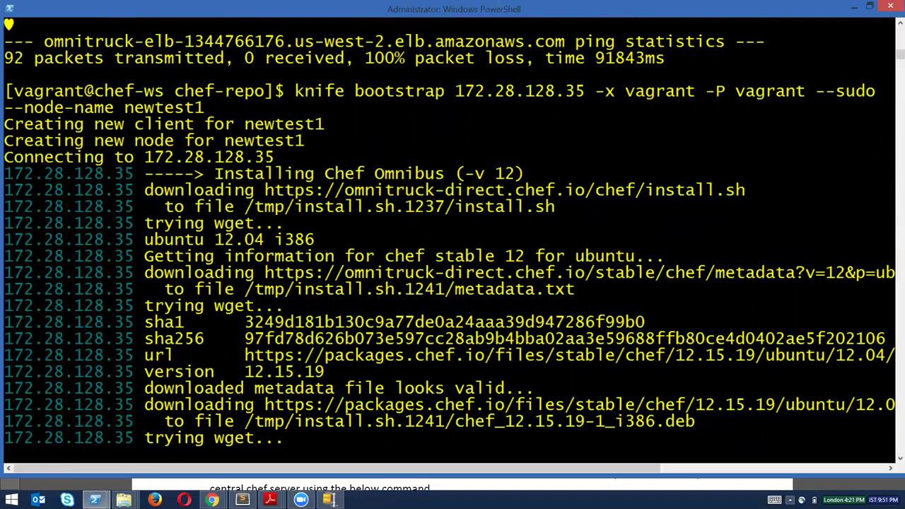
left_click(790, 500)
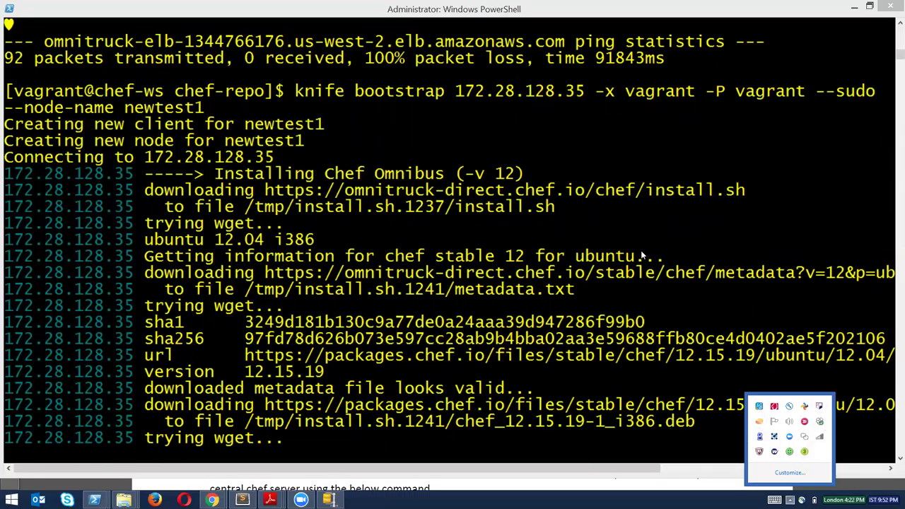
left_click(9, 24)
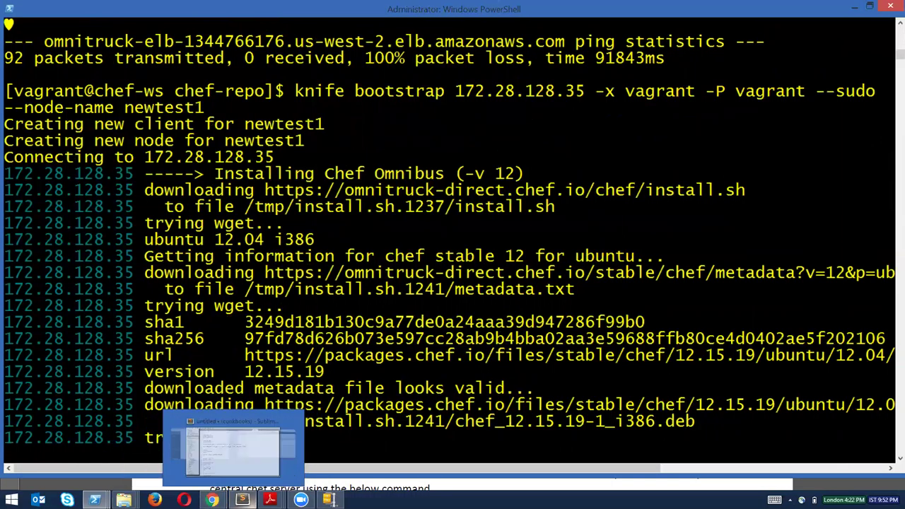
mouse_move(210, 501)
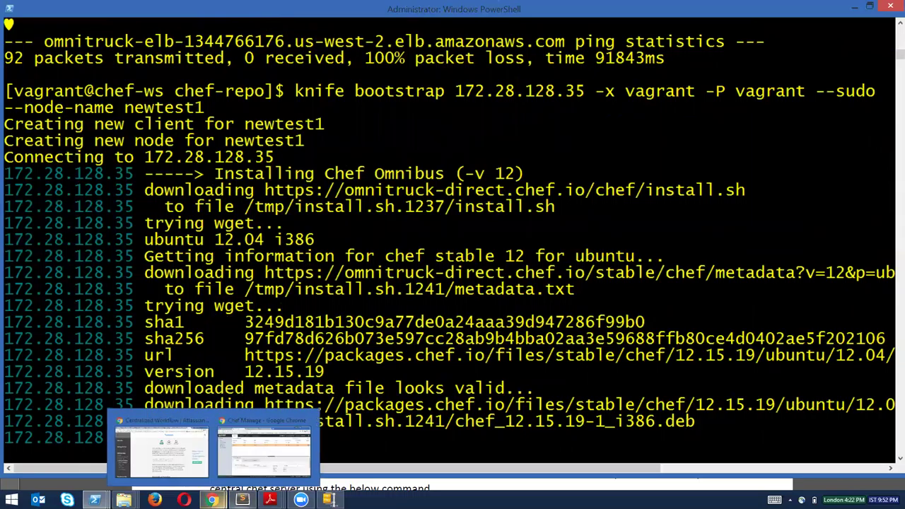
mouse_move(242, 500)
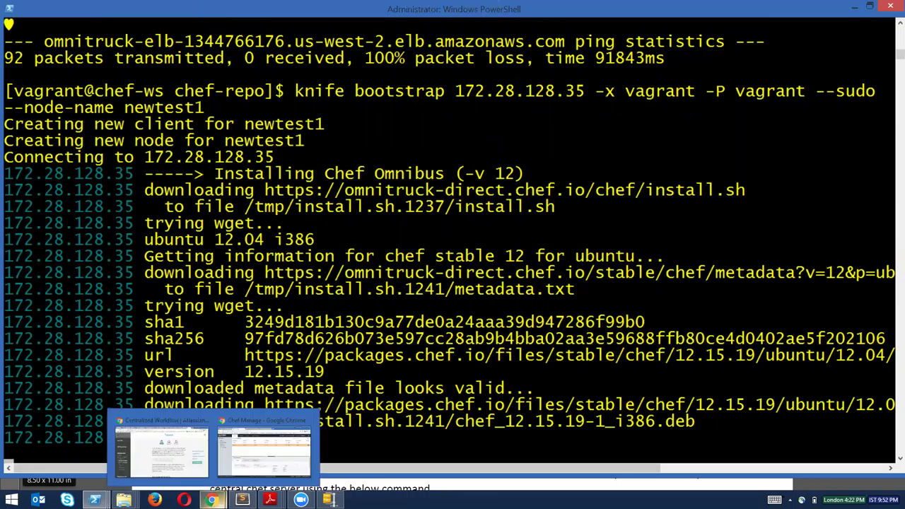
Open gitlab2 then gitserver details in a maximized Chef Manage, enlarging the details pane.
left_click(263, 446)
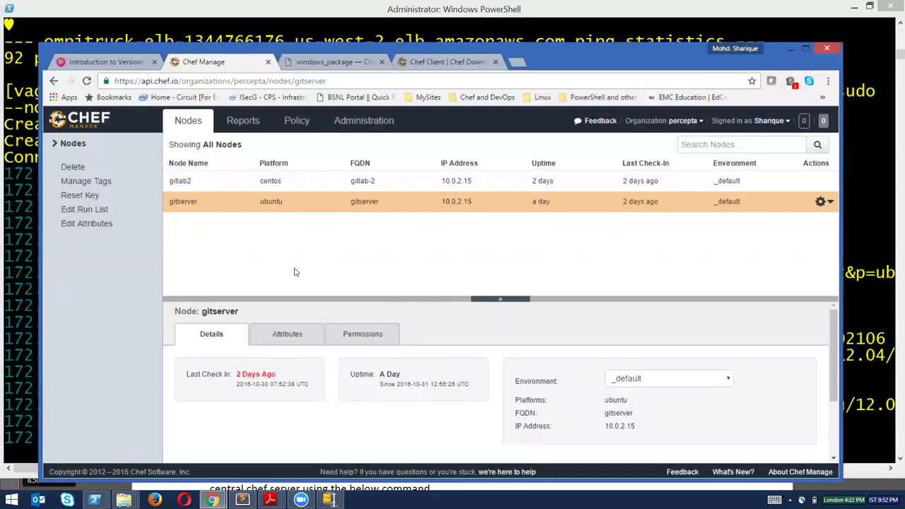
left_click(214, 186)
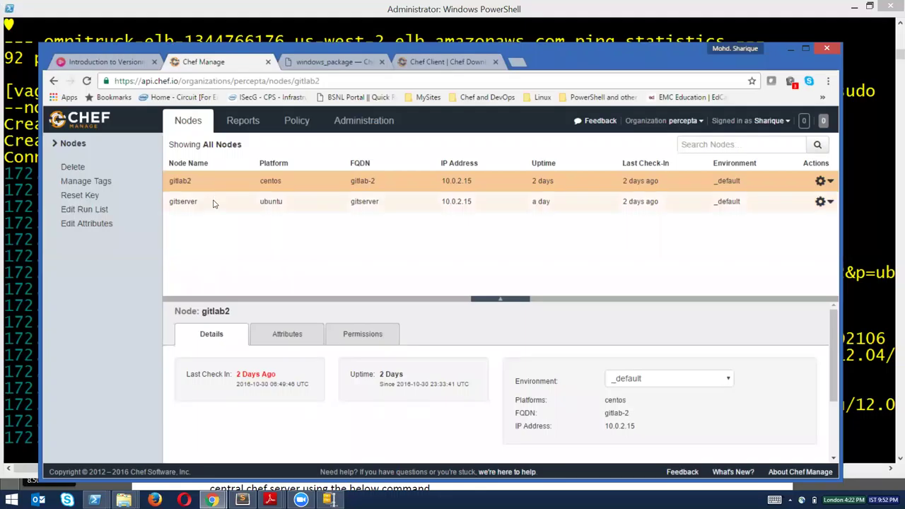
left_click(214, 204)
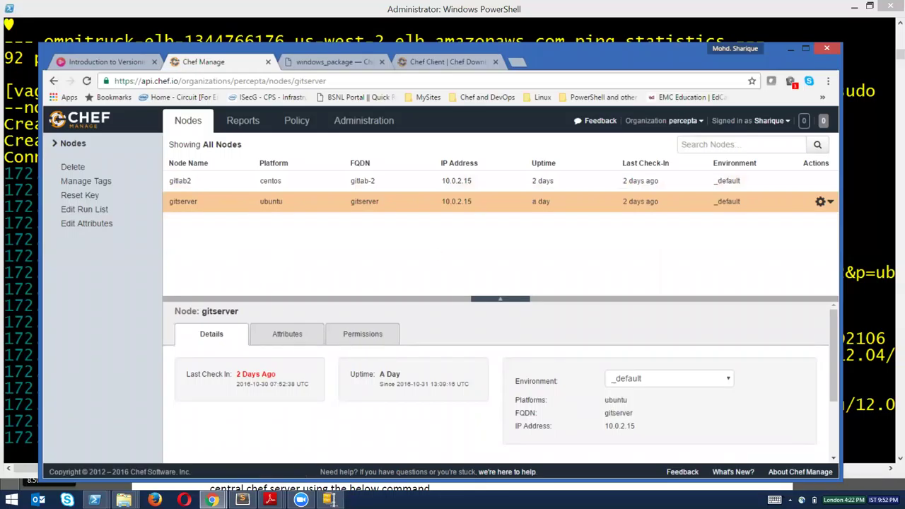
left_click(805, 49)
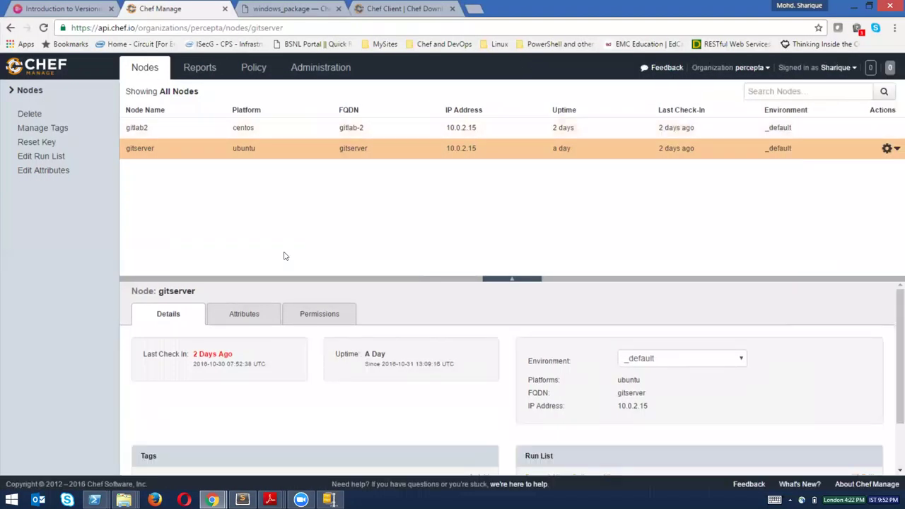
mouse_move(269, 277)
left_mouse_down()
mouse_move(273, 192)
mouse_move(270, 261)
left_mouse_up()
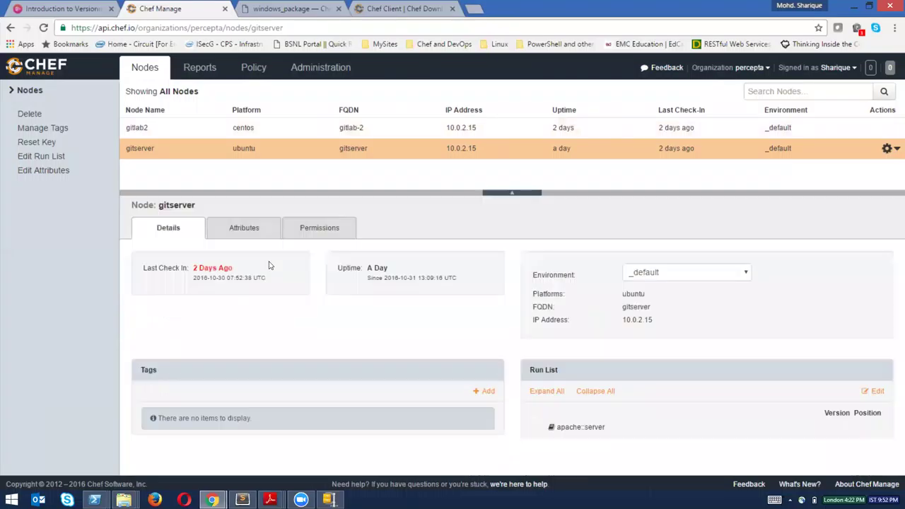
Show gitserver's Attributes, expanding counters, network, filesystem and /dev/mapper/precise32-root.
left_click(249, 230)
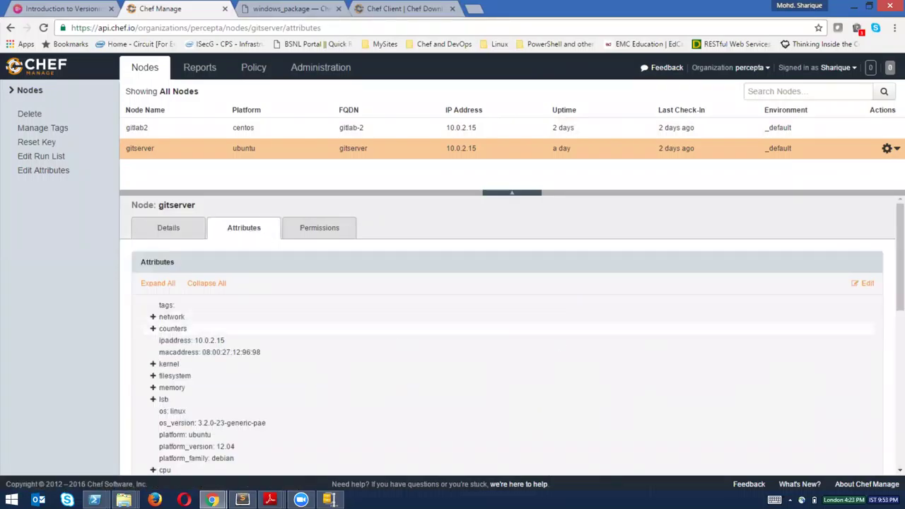
scroll(509, 332, "down", 1)
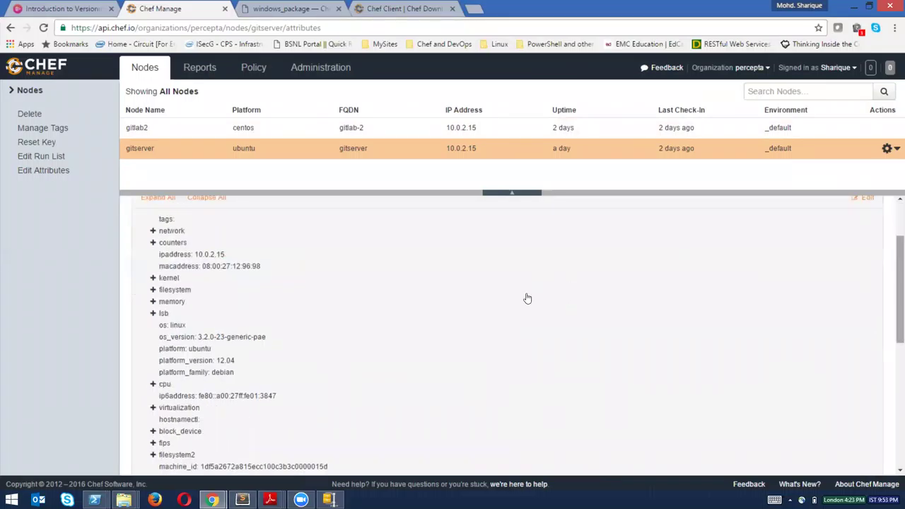
left_click(153, 243)
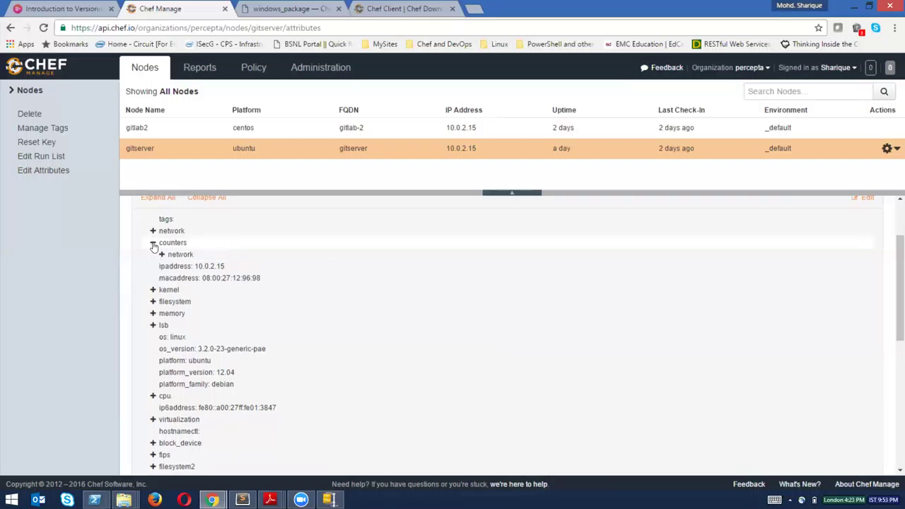
left_click(162, 255)
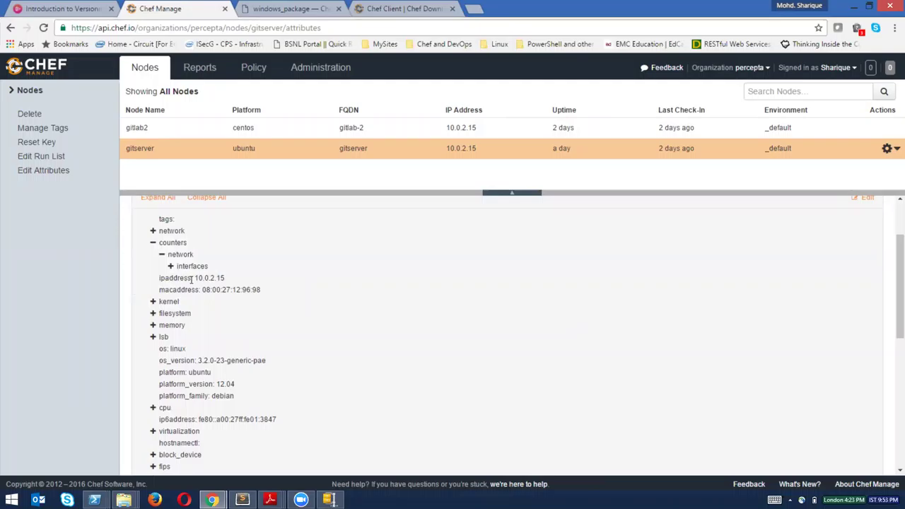
left_click_drag(197, 279, 268, 291)
left_click(254, 320)
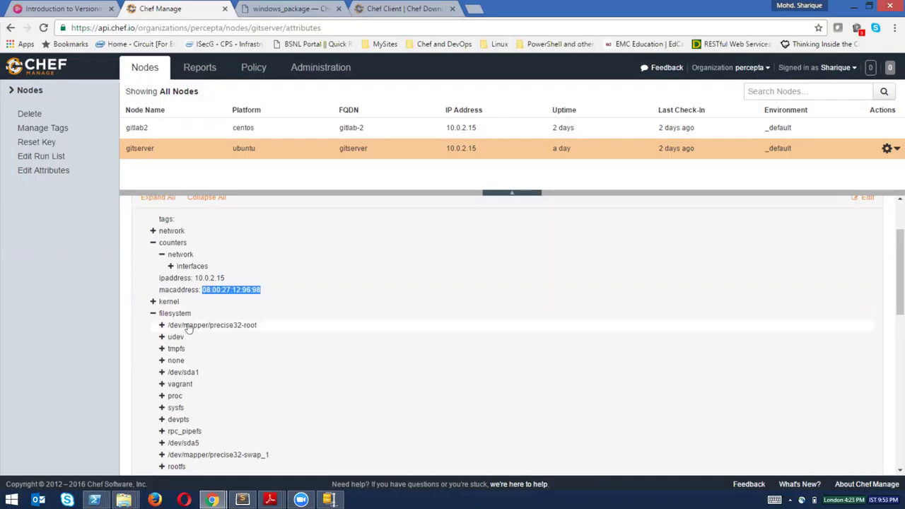
left_click(162, 325)
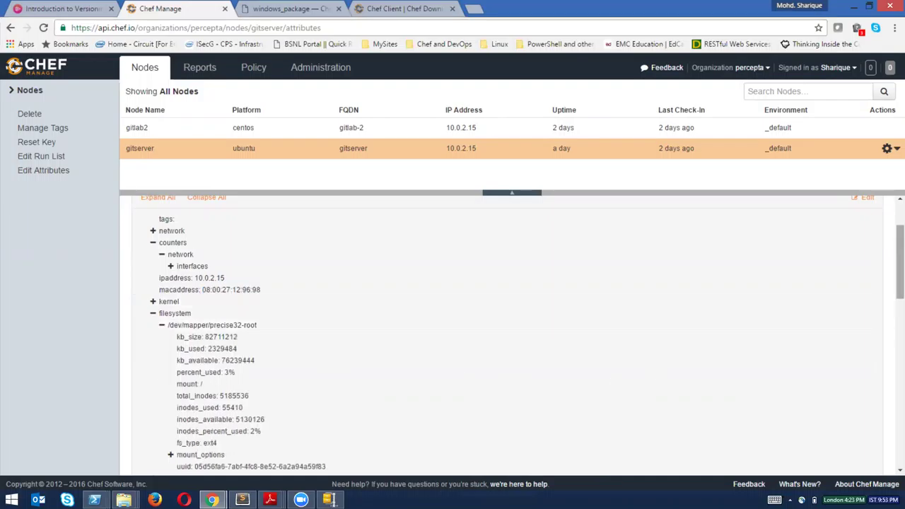
Highlight the machinename, hostname and fqdn attribute lines further down the list.
scroll(900, 268, "down", 2)
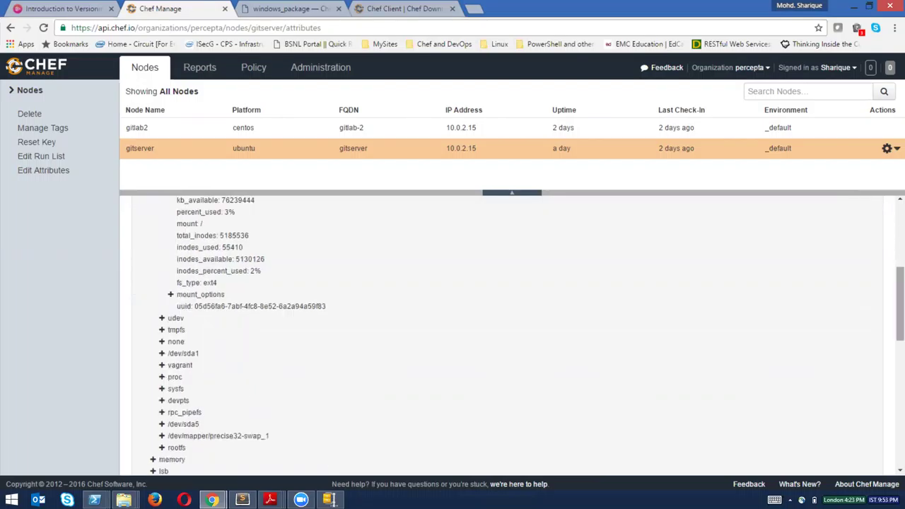
scroll(901, 304, "down", 2)
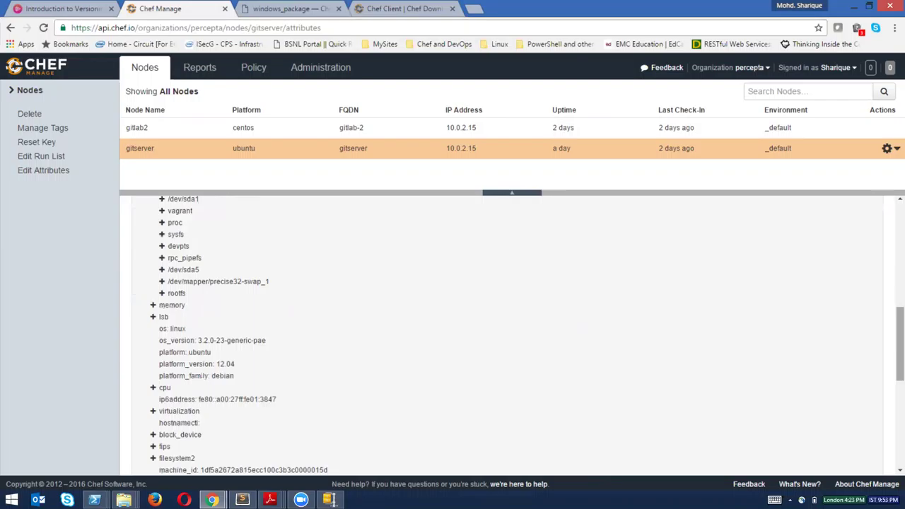
scroll(900, 347, "down", 2)
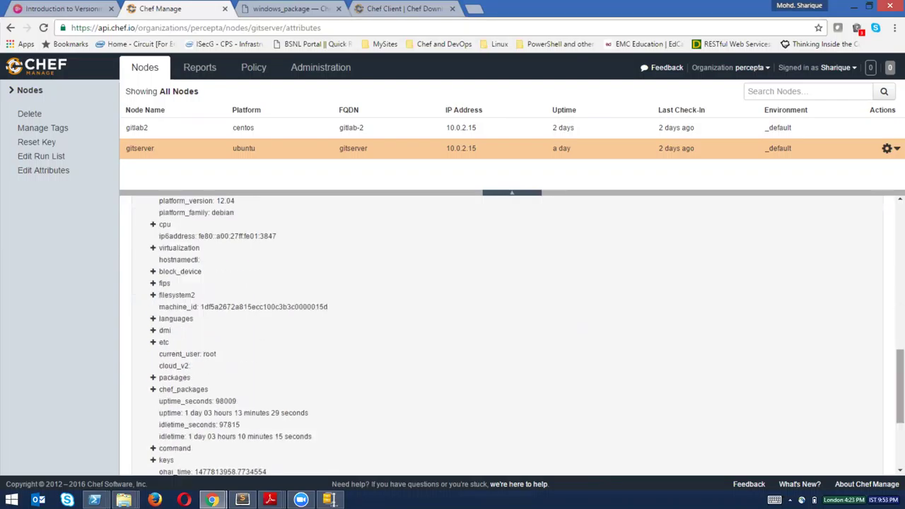
scroll(900, 389, "down", 2)
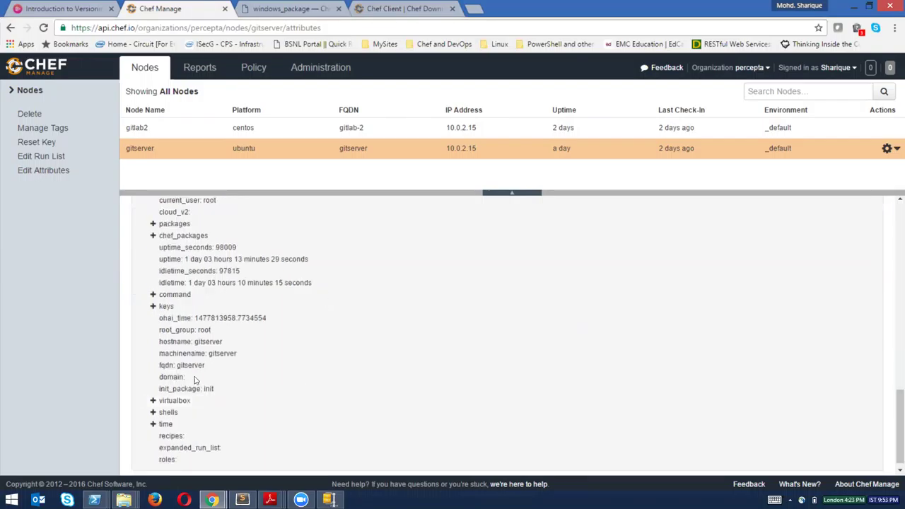
triple_click(160, 354)
left_click_drag(159, 343, 215, 342)
left_click_drag(160, 366, 203, 373)
left_click(185, 330)
left_click_drag(181, 343, 224, 343)
left_click(239, 380)
left_click(152, 132)
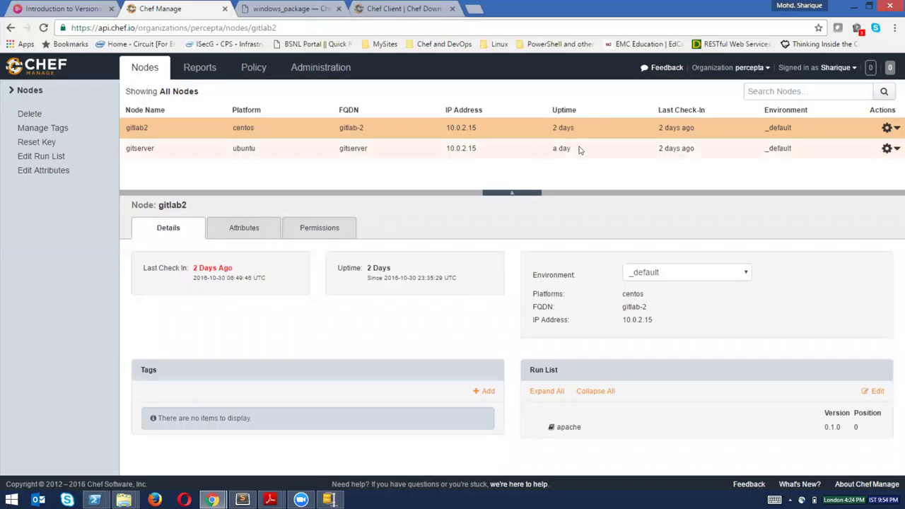
left_click(889, 128)
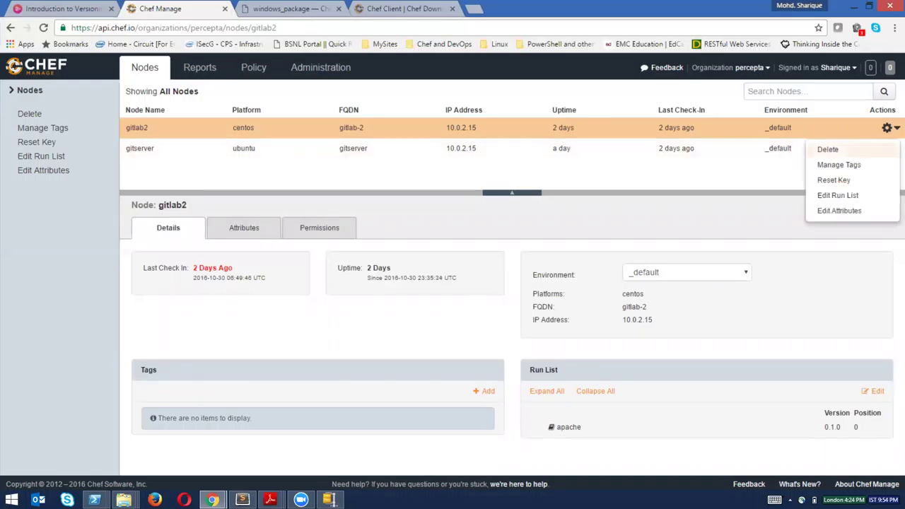
left_click(838, 195)
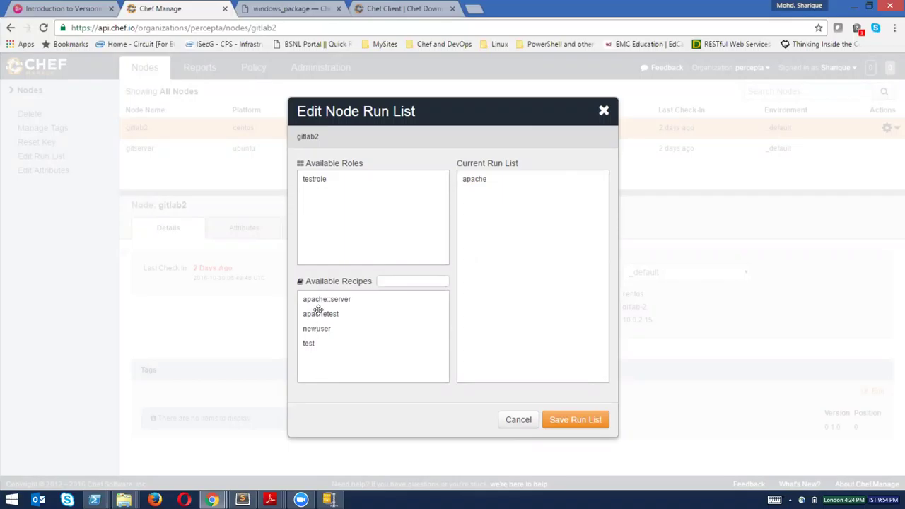
left_click_drag(340, 313, 503, 255)
left_click_drag(486, 186, 388, 334)
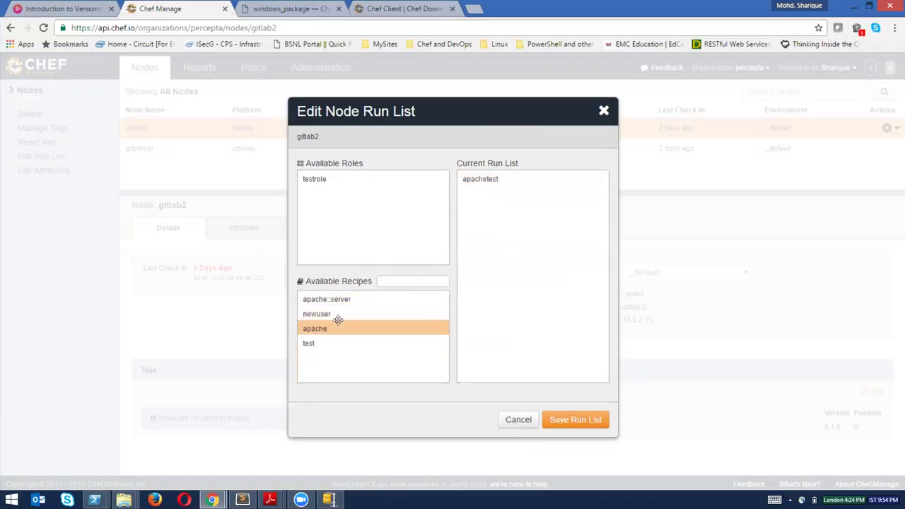
left_click_drag(553, 244, 553, 247)
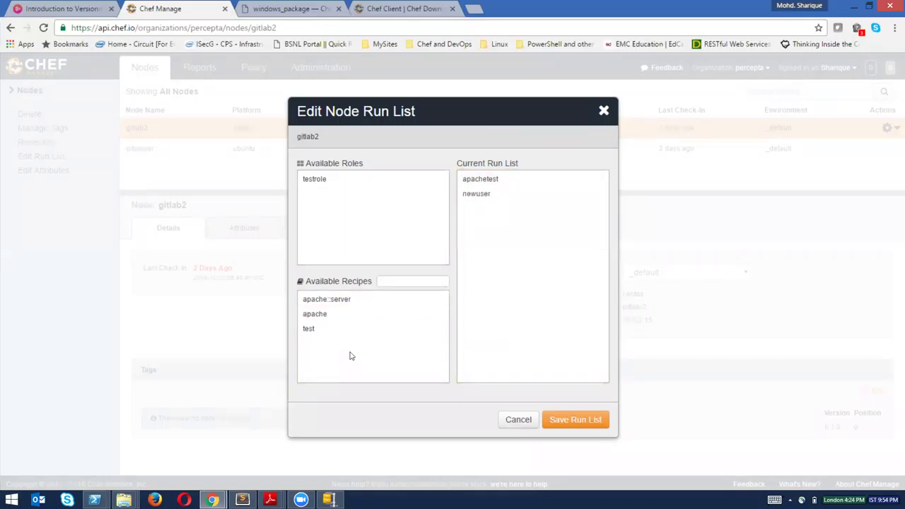
left_click_drag(330, 330, 534, 240)
left_click(501, 178)
left_click(519, 420)
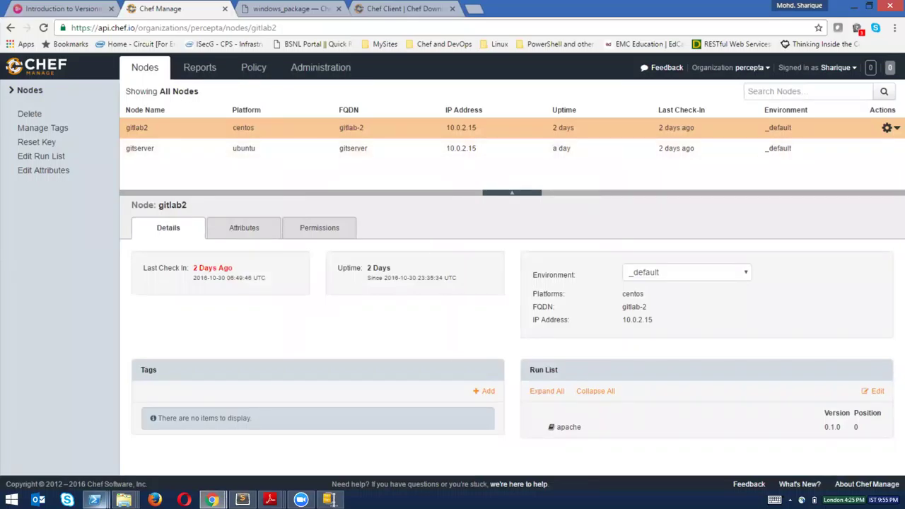
mouse_move(95, 500)
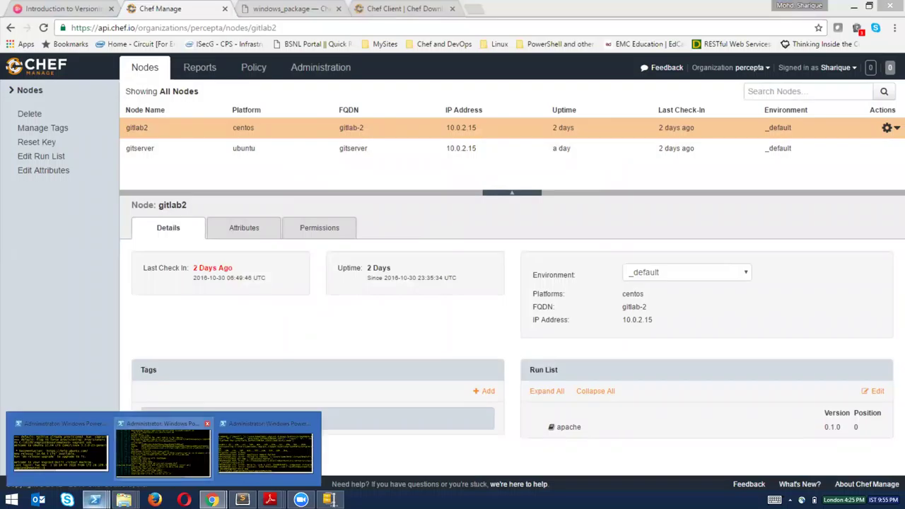
Highlight the Chef Client finished message and enter 'knife node list' at the prompt.
left_click(163, 453)
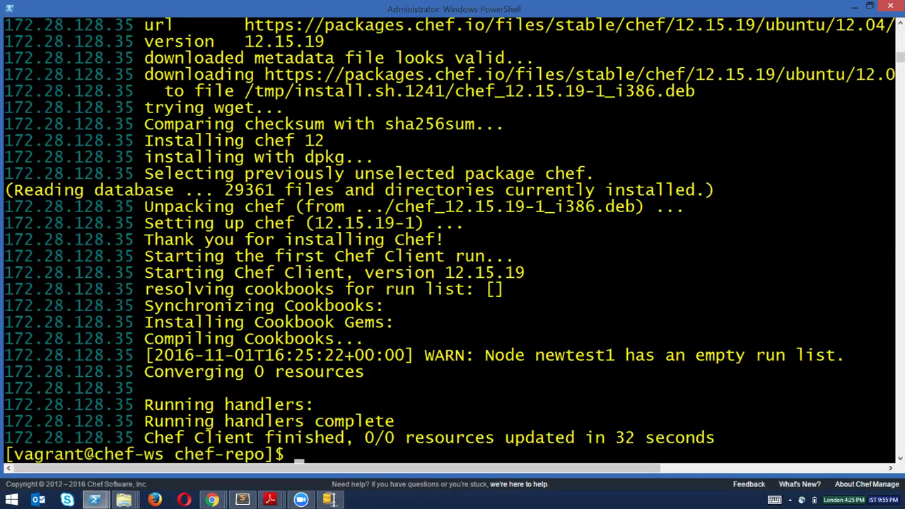
left_click_drag(145, 437, 354, 438)
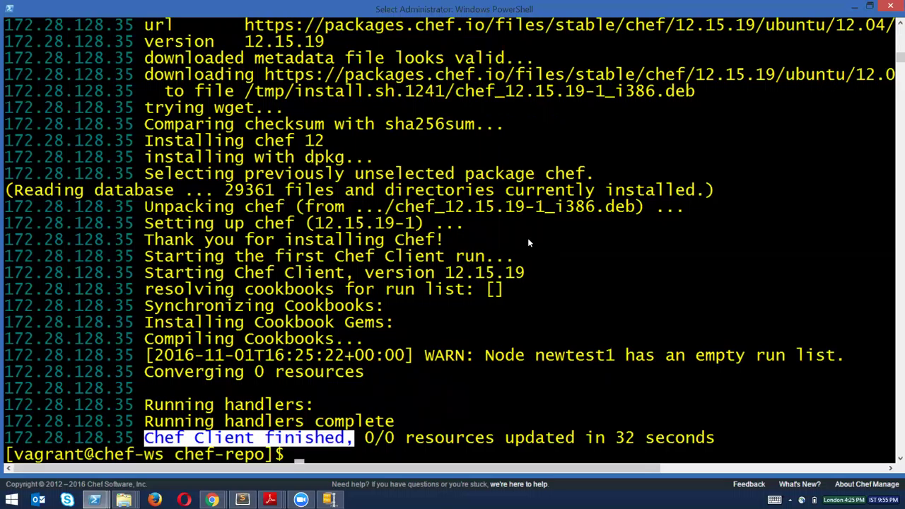
left_click(528, 241)
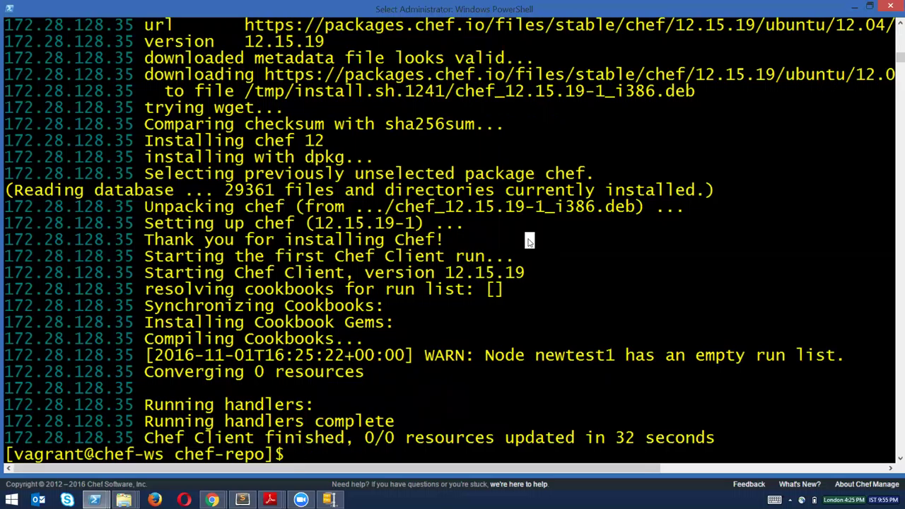
type("c")
key("BackSpace")
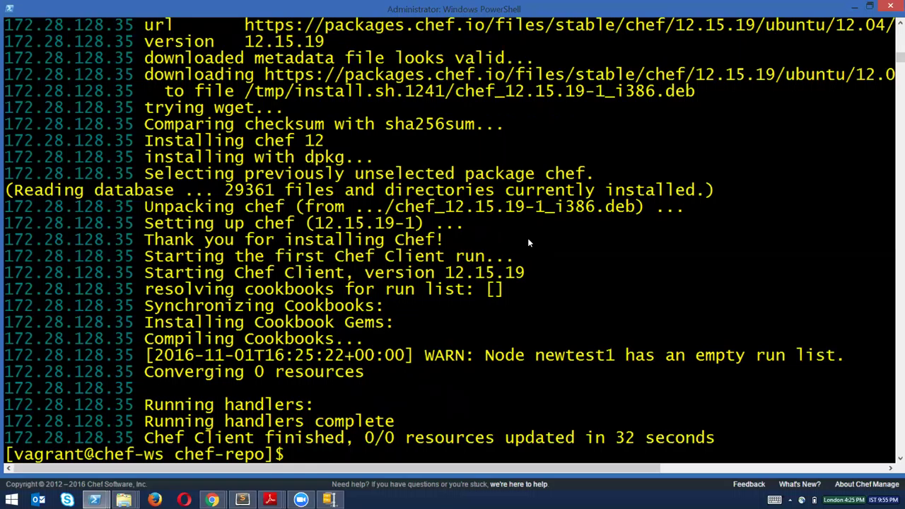
type("knife node list")
Run knife node list, highlight newtest and newtest1 in the output, and return to Chef Manage.
key("Return")
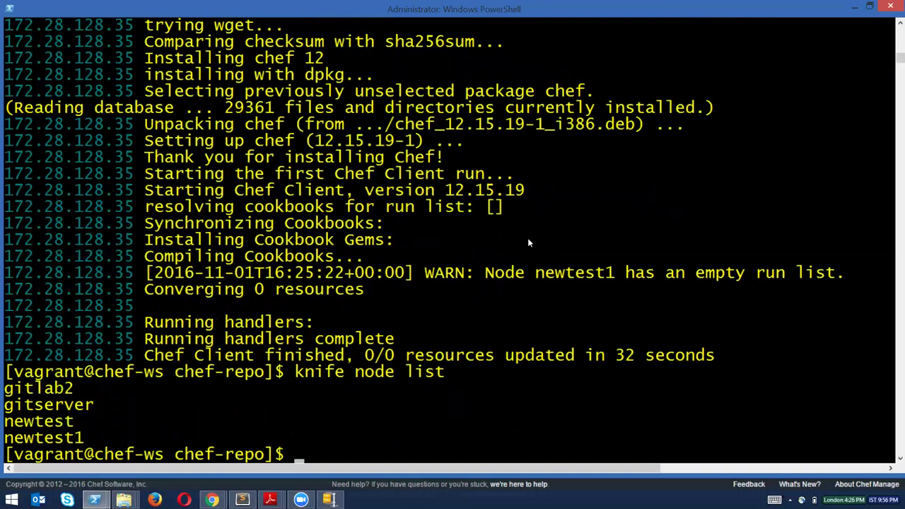
left_click_drag(4, 422, 83, 422)
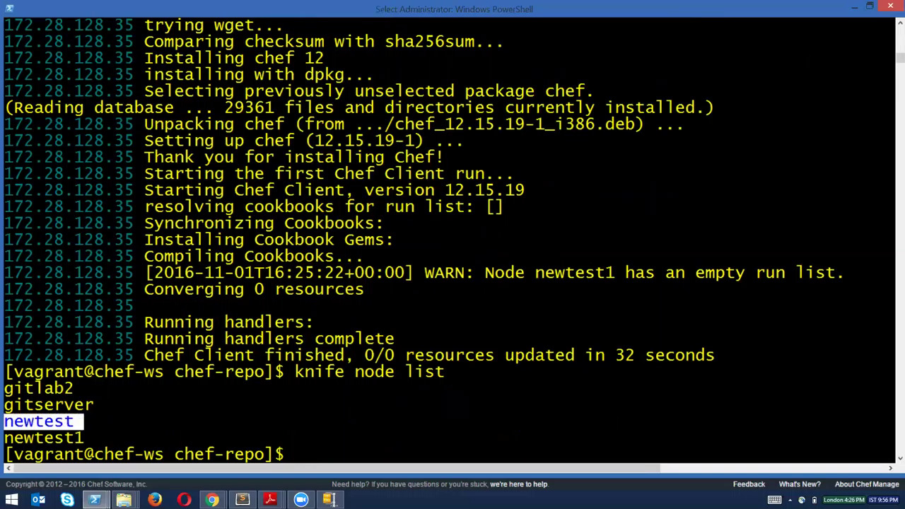
left_click(14, 421)
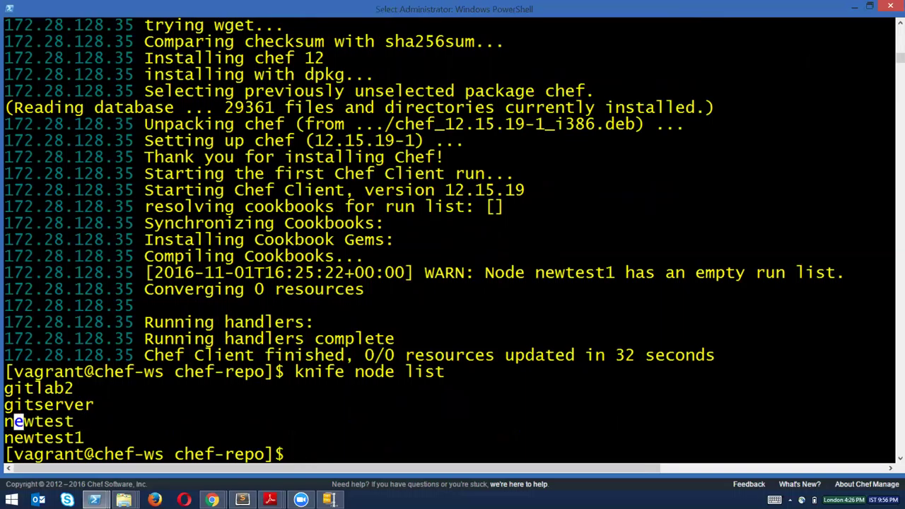
key("Down")
key("Left")
key("shift+Right")
key("shift+Right")
key("shift+Right")
key("shift+Right")
key("shift+Right")
key("shift+Right")
key("shift+Right")
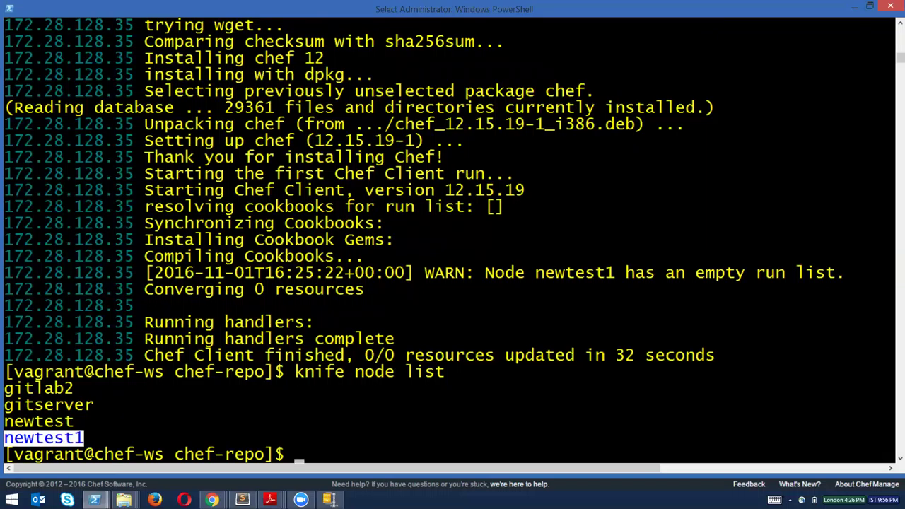
mouse_move(211, 500)
left_click(263, 444)
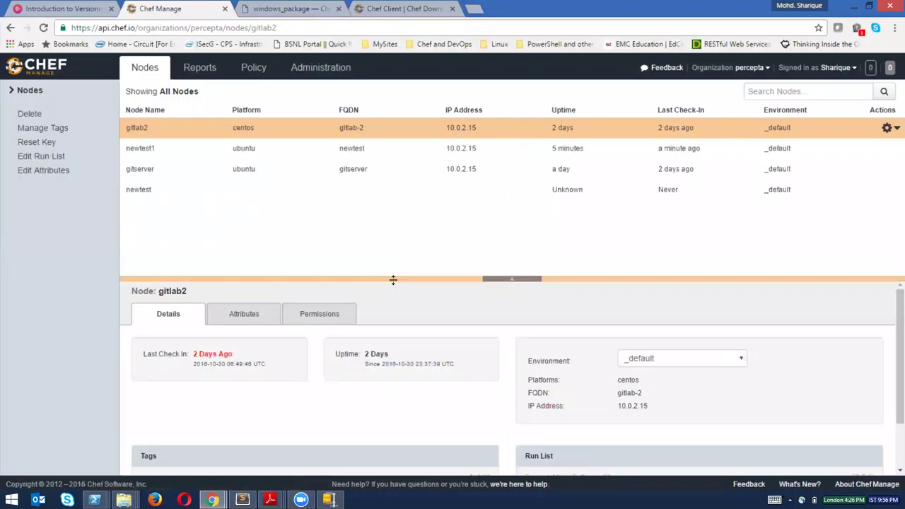
Delete the never-checked-in newtest node via its actions menu and confirm.
left_click_drag(394, 316, 392, 313)
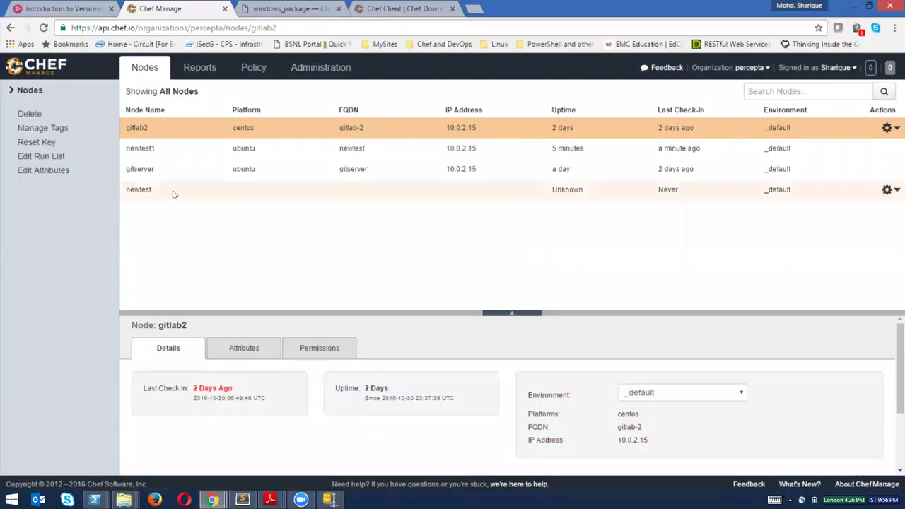
left_click(174, 194)
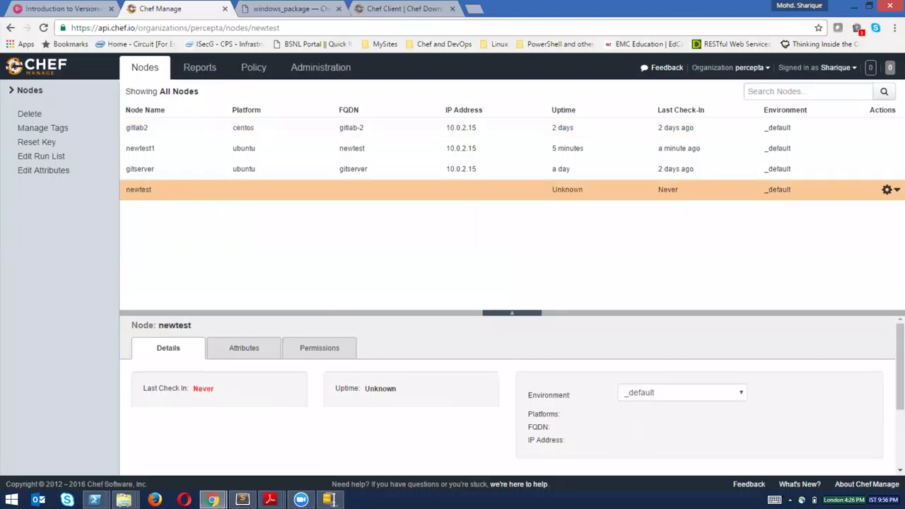
left_click(887, 190)
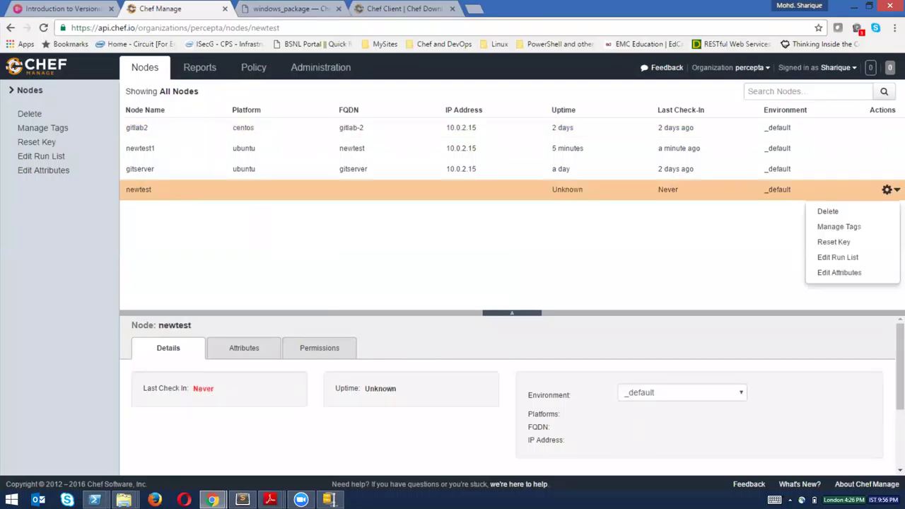
left_click(826, 212)
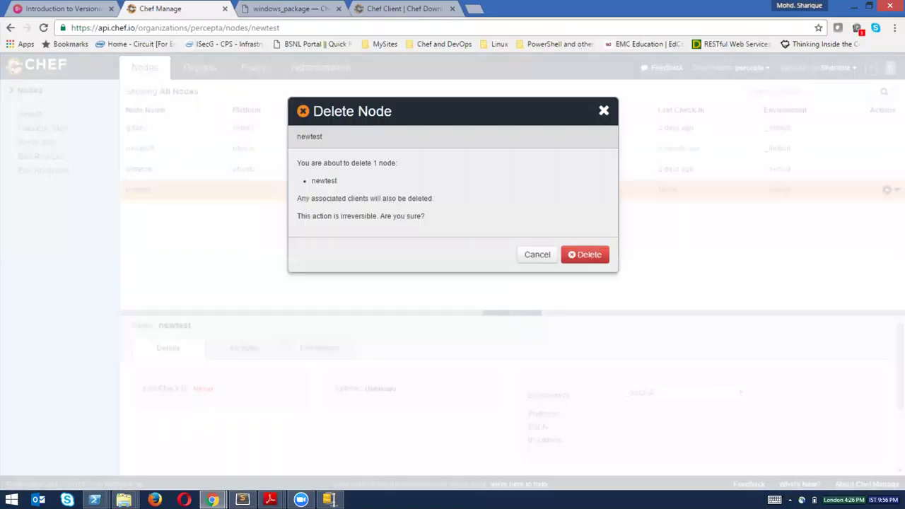
left_click(579, 253)
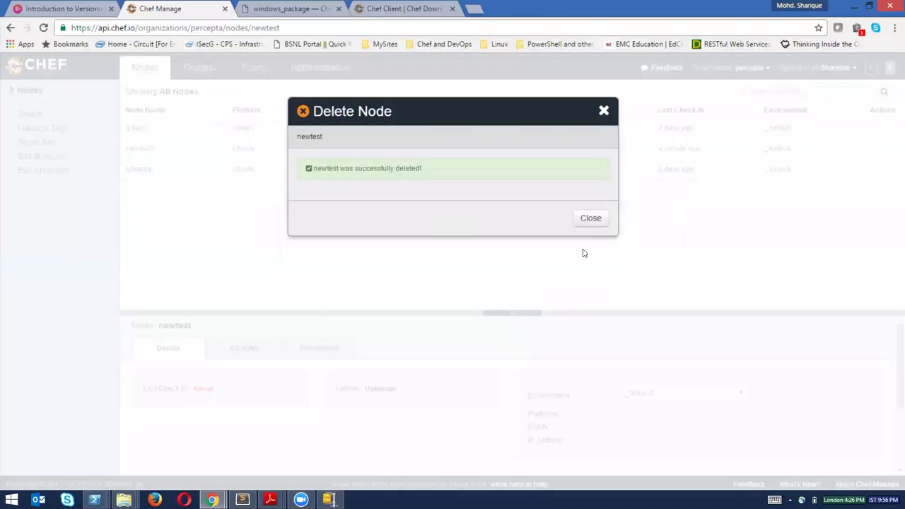
left_click(587, 217)
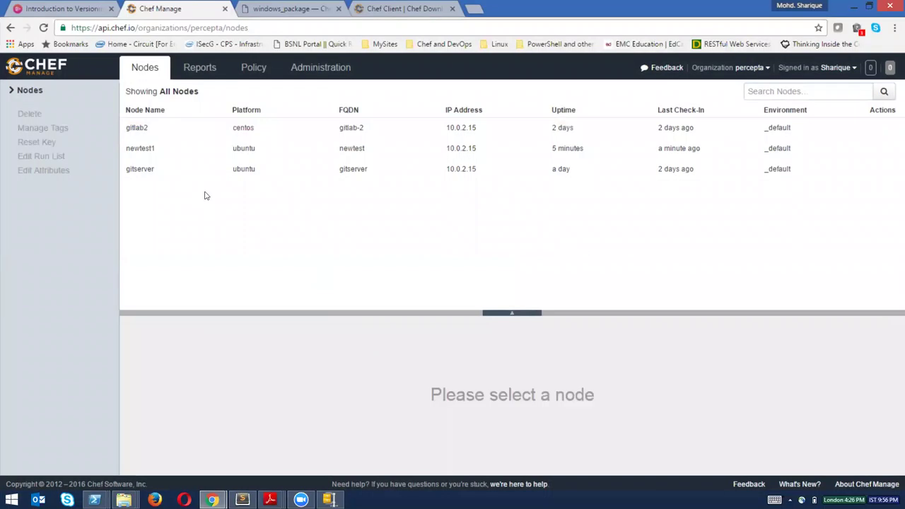
Open the details of node newtest1.
left_click(178, 155)
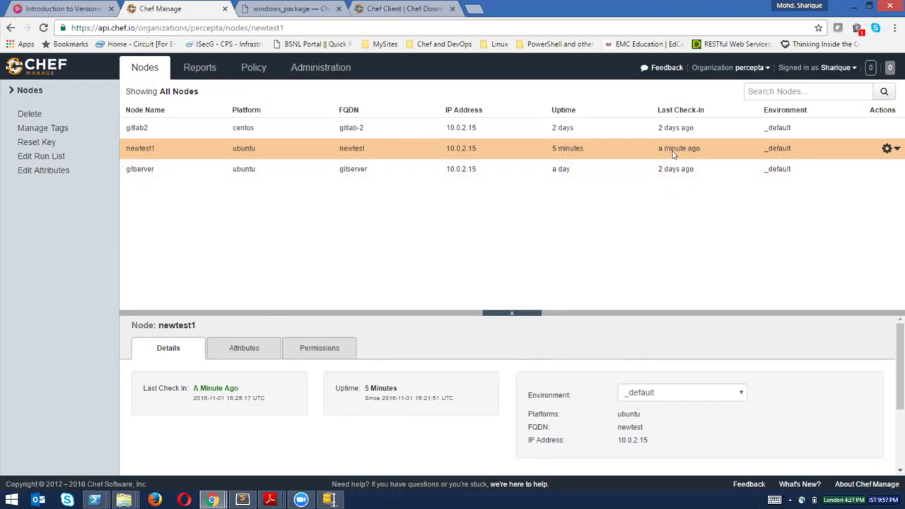
mouse_move(674, 153)
mouse_move(95, 501)
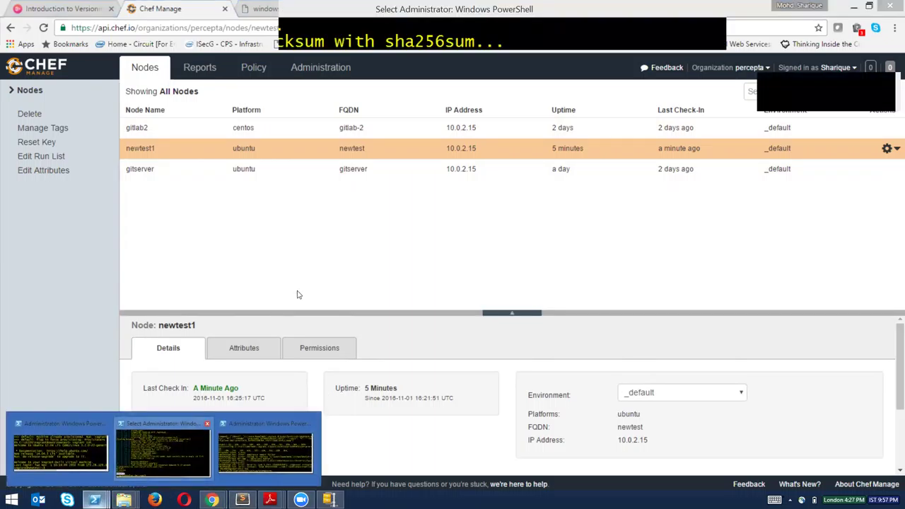
Run 'sudo chef-client' in the newtest SSH session and maximize that window.
left_click(163, 449)
mouse_move(94, 500)
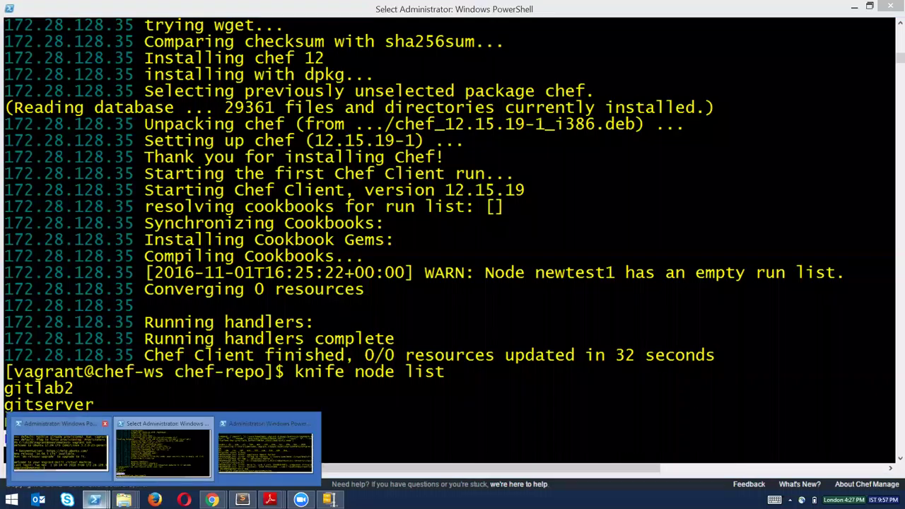
left_click(60, 449)
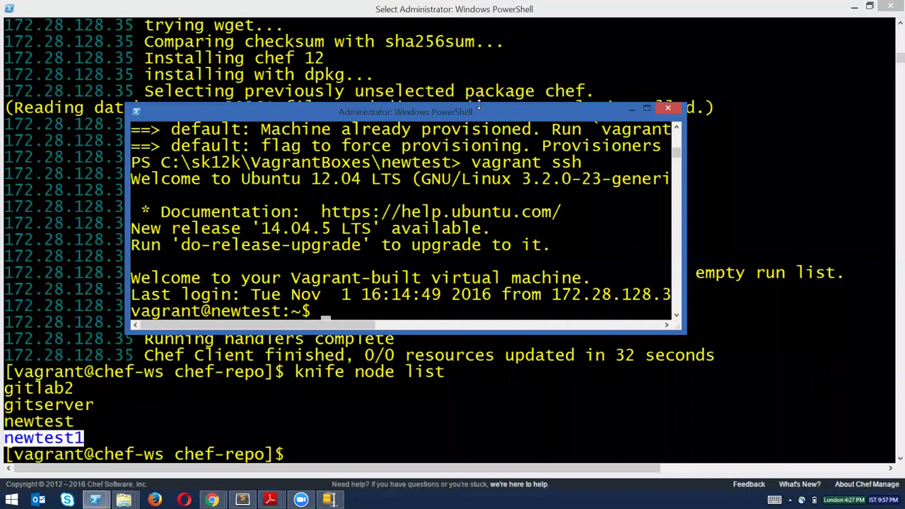
left_click_drag(476, 104, 517, 126)
type("sudo")
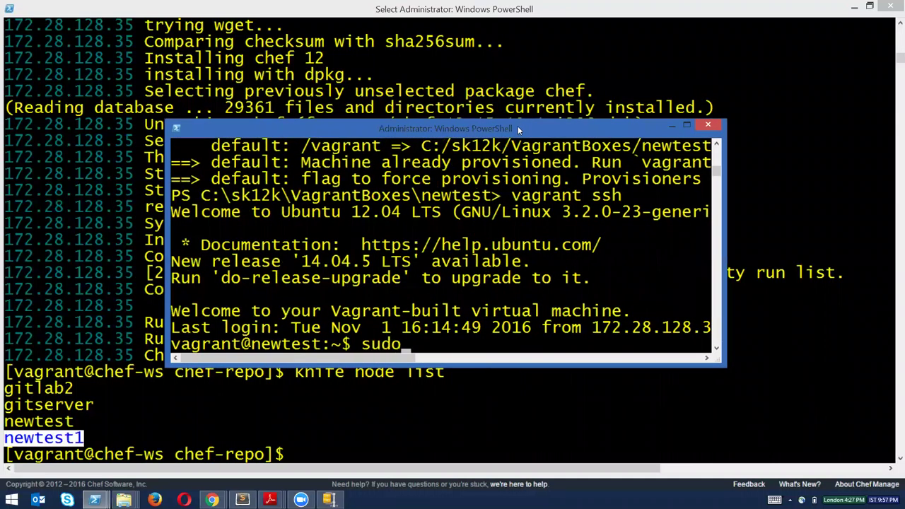
type(" chef-client")
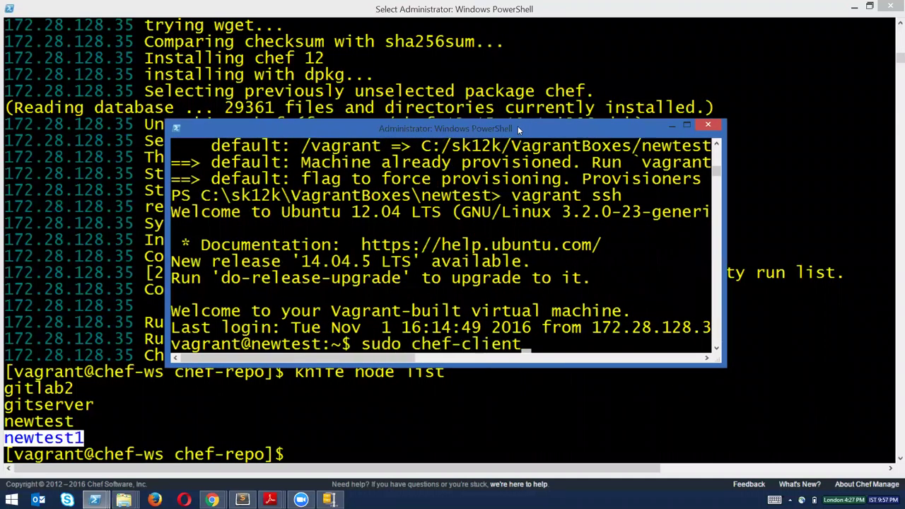
key("Return")
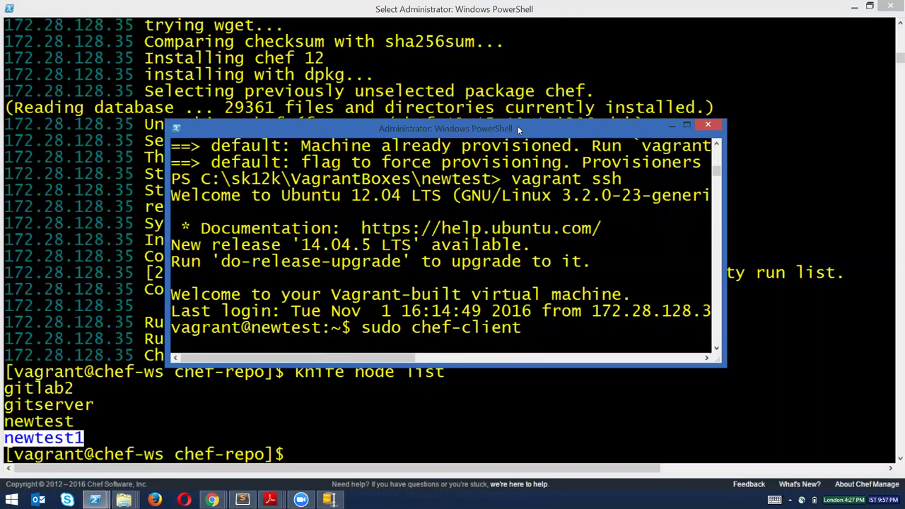
left_click(686, 127)
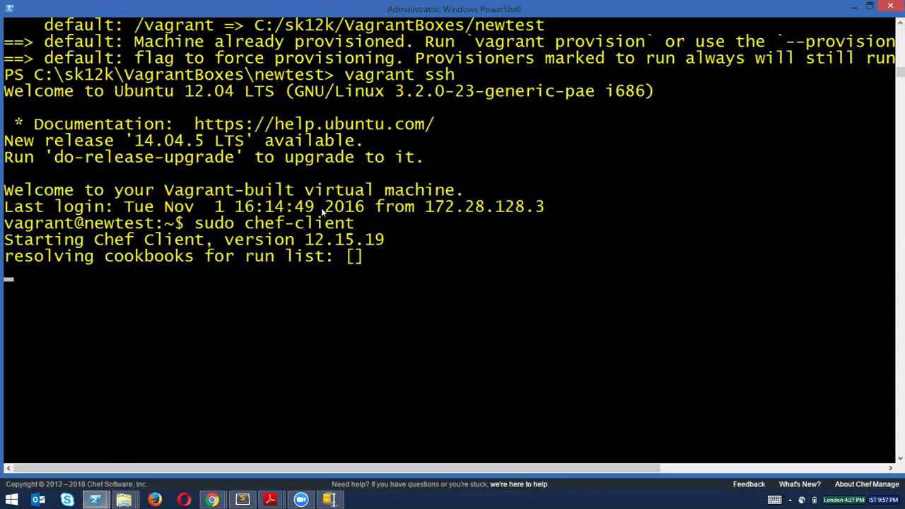
left_click_drag(246, 225, 347, 227)
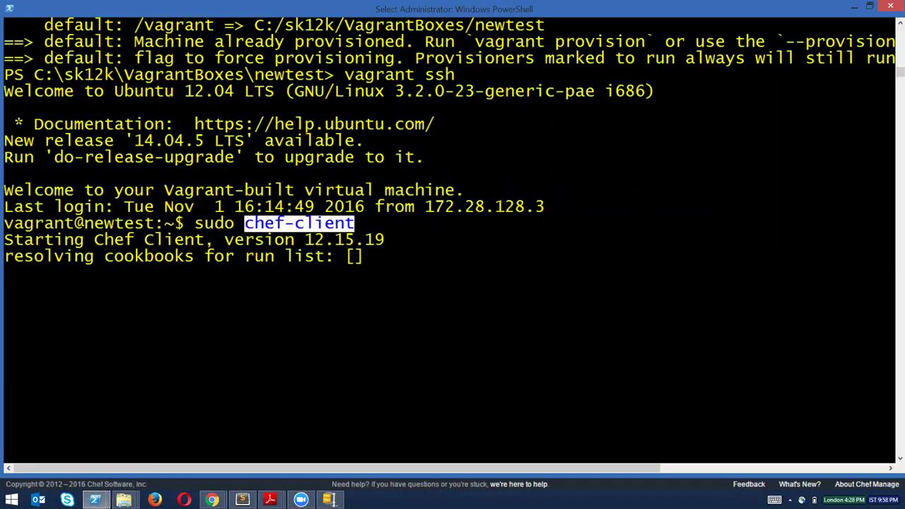
mouse_move(211, 500)
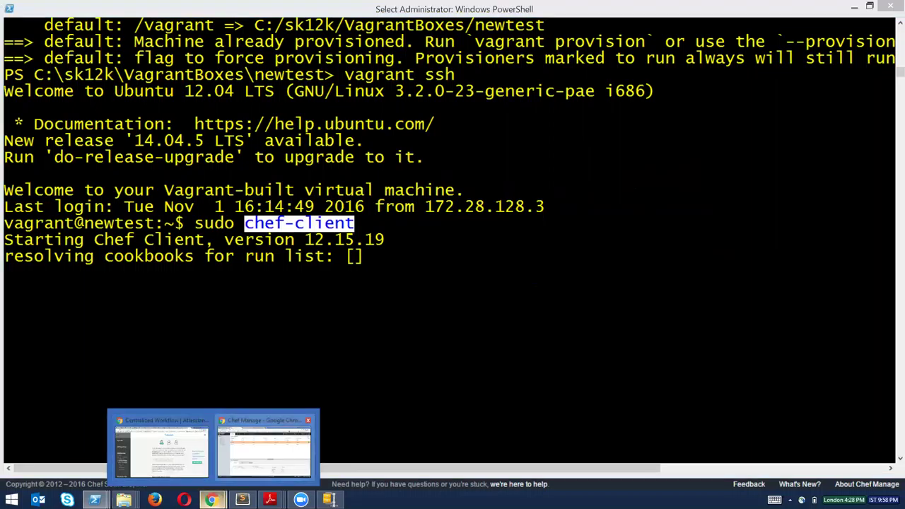
left_click(264, 445)
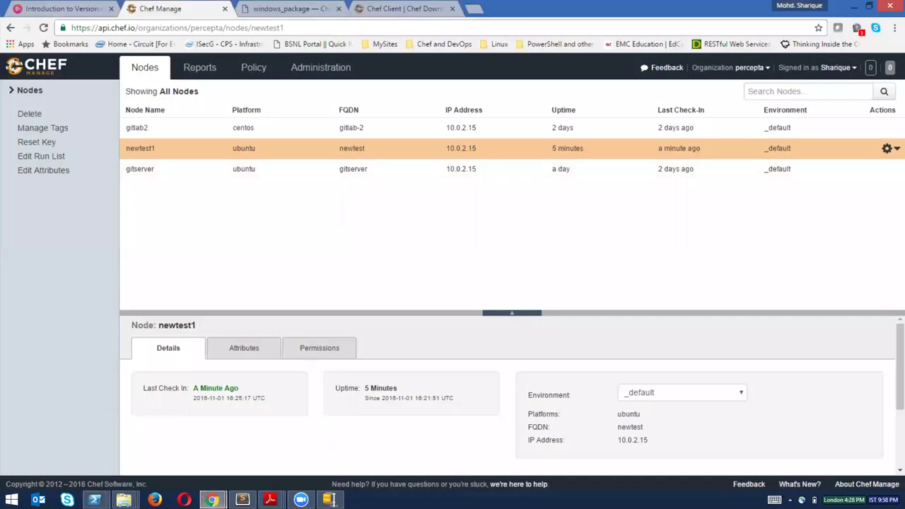
left_click(887, 148)
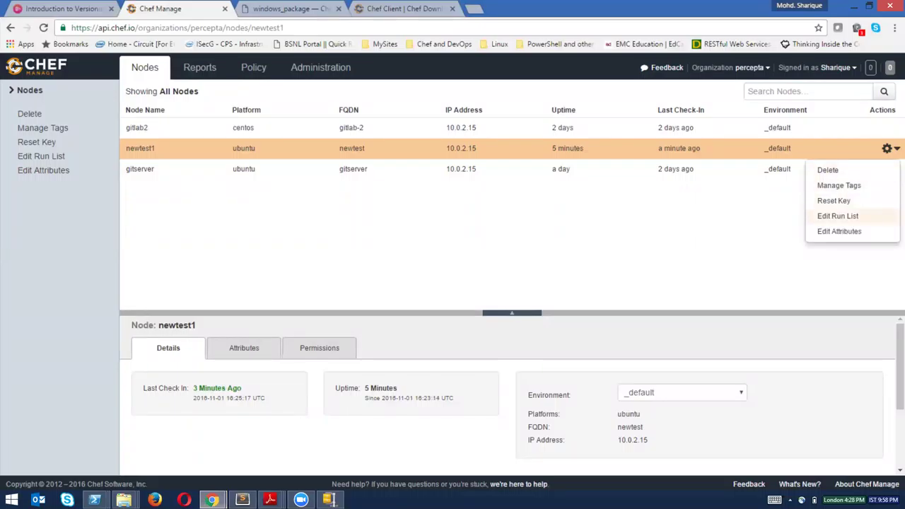
left_click(838, 216)
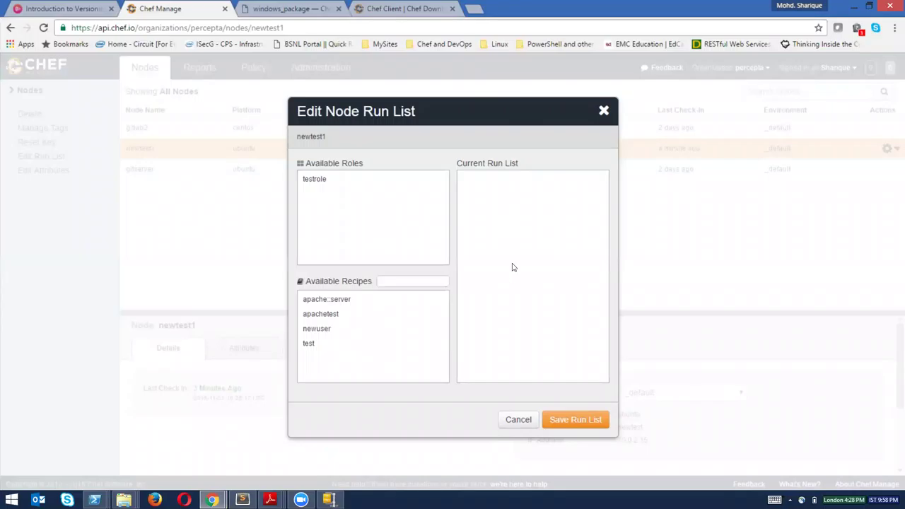
left_click(396, 345)
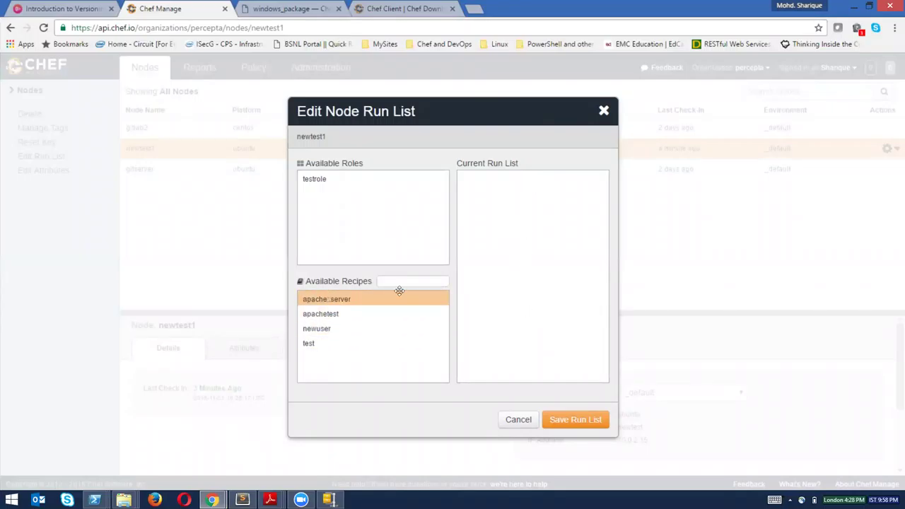
left_click_drag(400, 290, 499, 247)
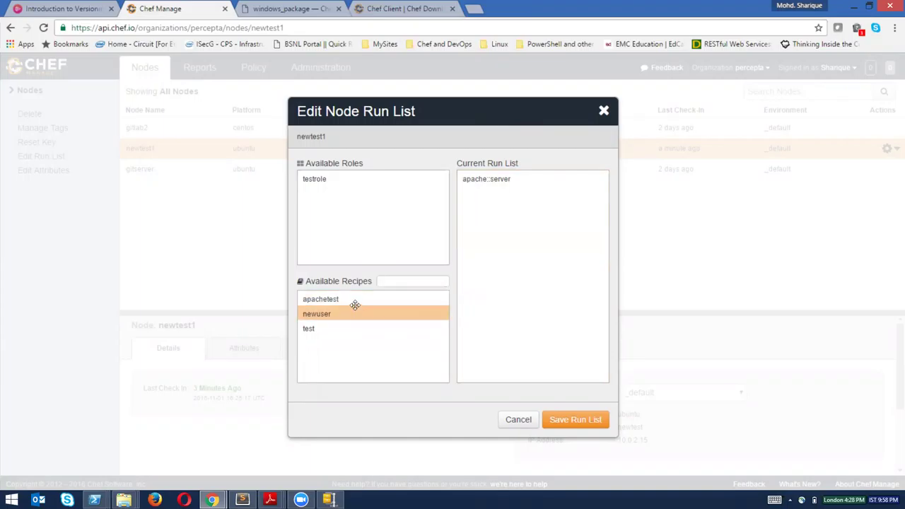
left_click_drag(353, 299, 375, 315)
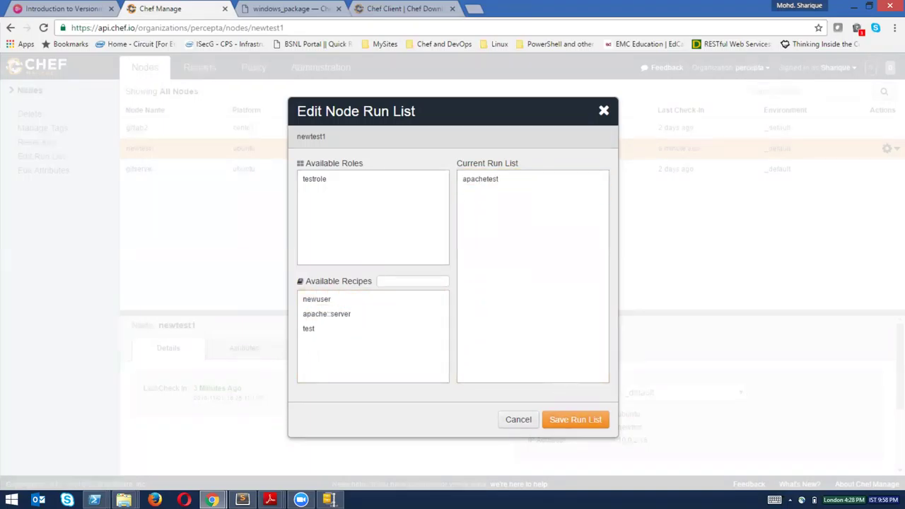
left_click(519, 420)
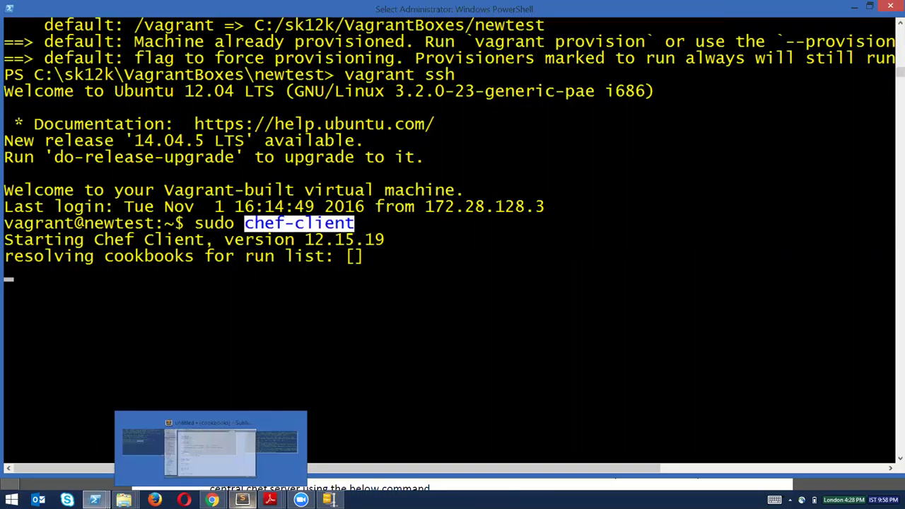
Insert a blank line 15 below the newtest bootstrap command on line 14.
left_click(242, 500)
left_click_drag(165, 198, 579, 199)
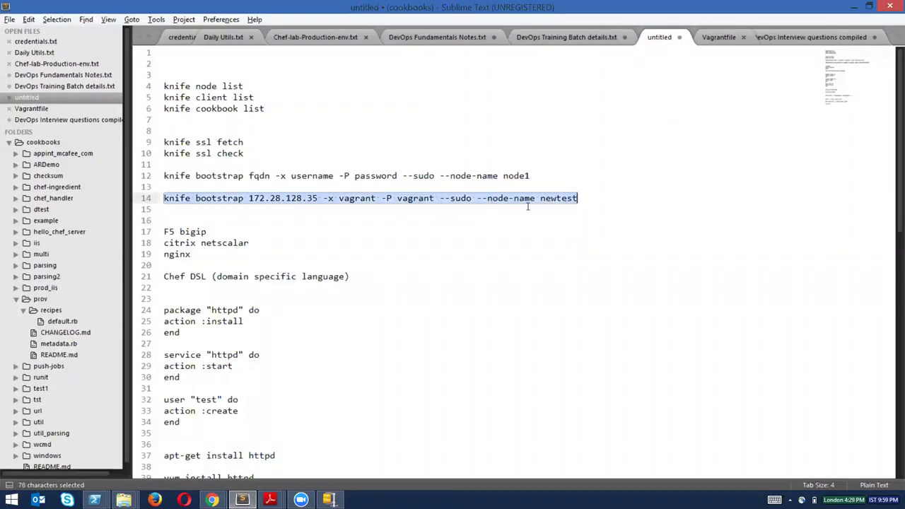
left_click(585, 199)
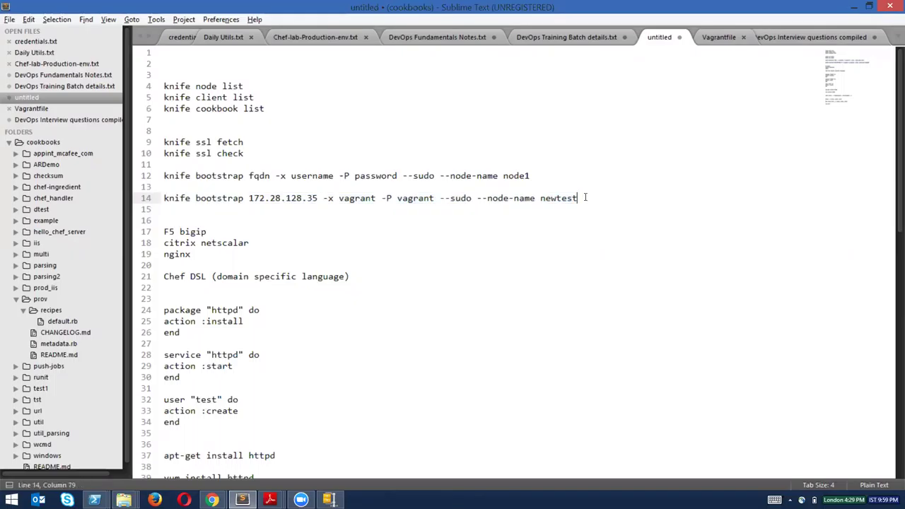
key("Return")
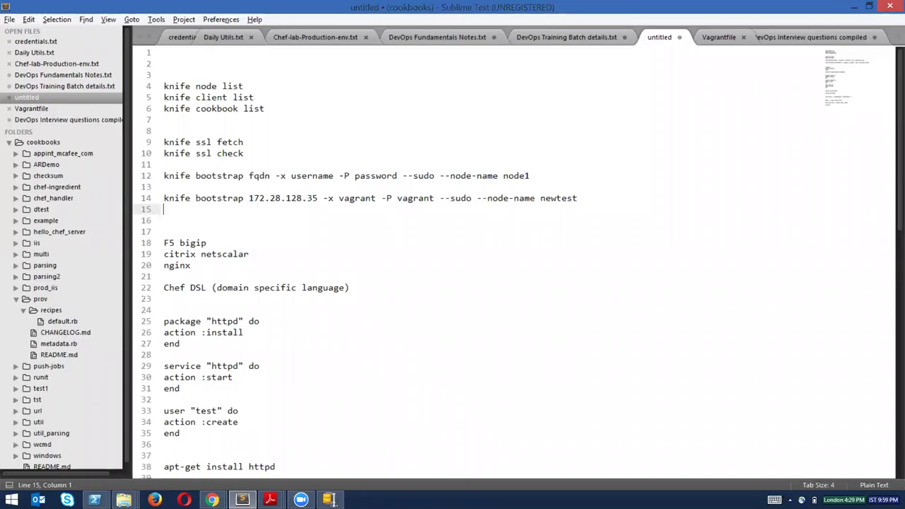
mouse_move(211, 500)
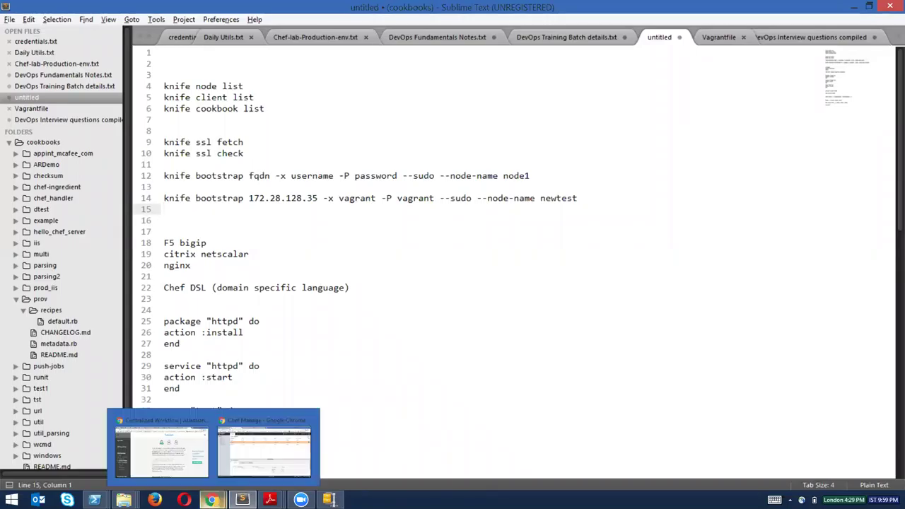
mouse_move(264, 445)
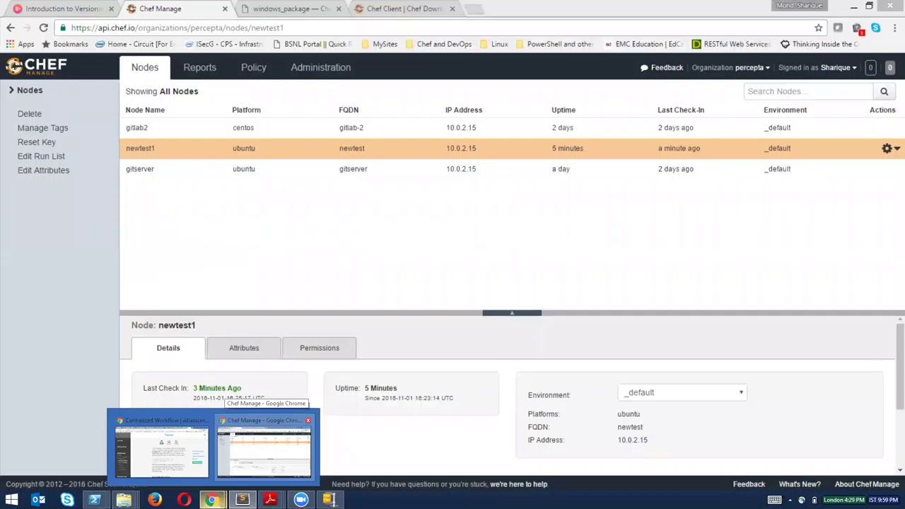
Bring Chef Manage's newtest1 details forward, then switch to the PowerShell terminal.
left_click(264, 445)
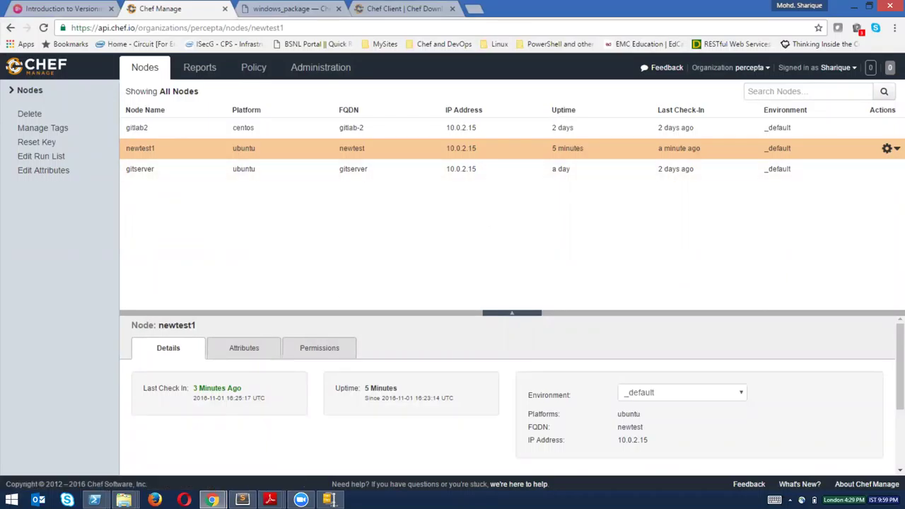
mouse_move(95, 500)
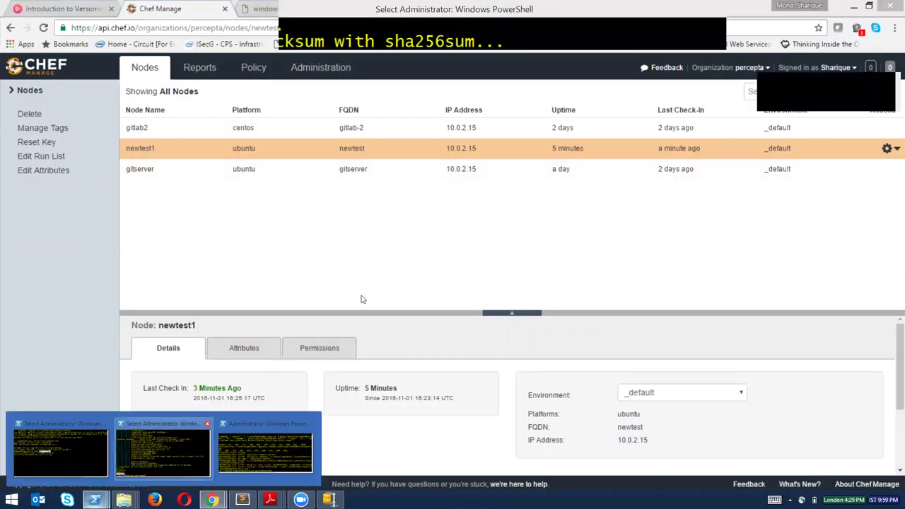
left_click(297, 444)
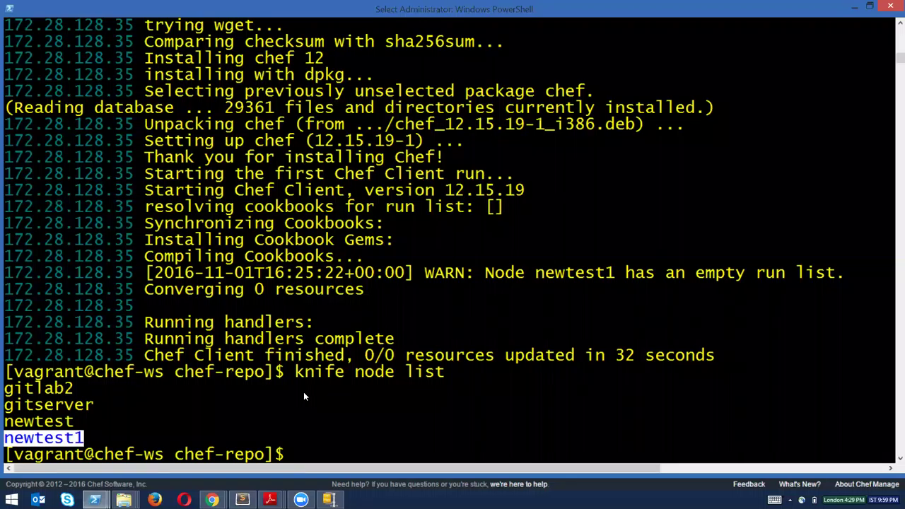
Change into the cookbooks folder and list it: apache, apachetest, newuser, starter and test.
type("cd co")
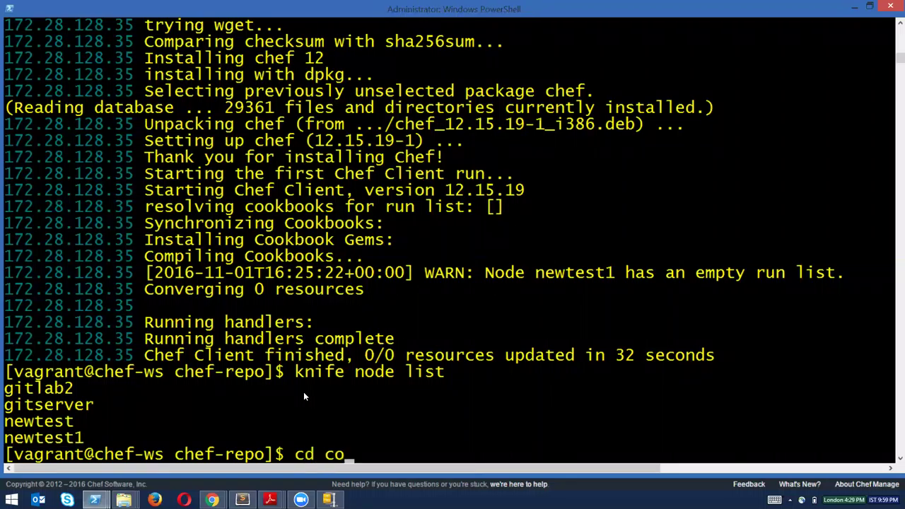
key("Tab")
key("Return")
type("ll")
key("Return")
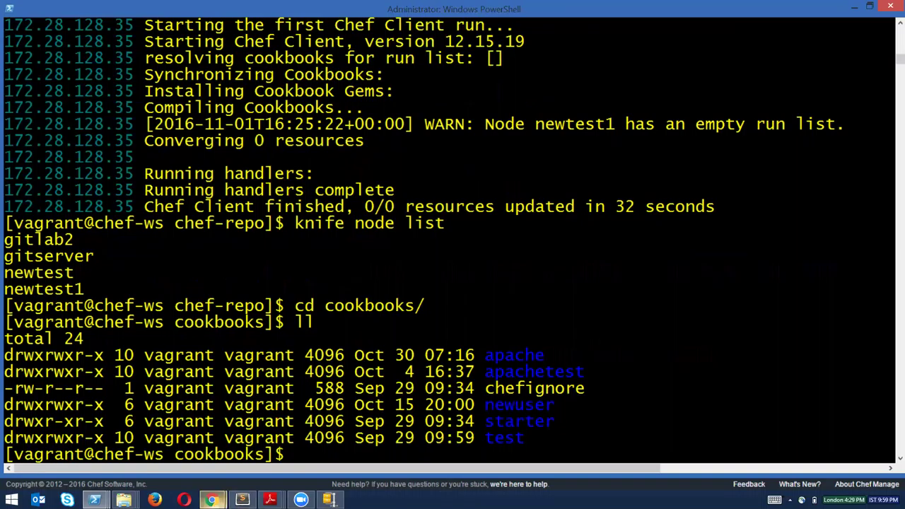
left_click(248, 442)
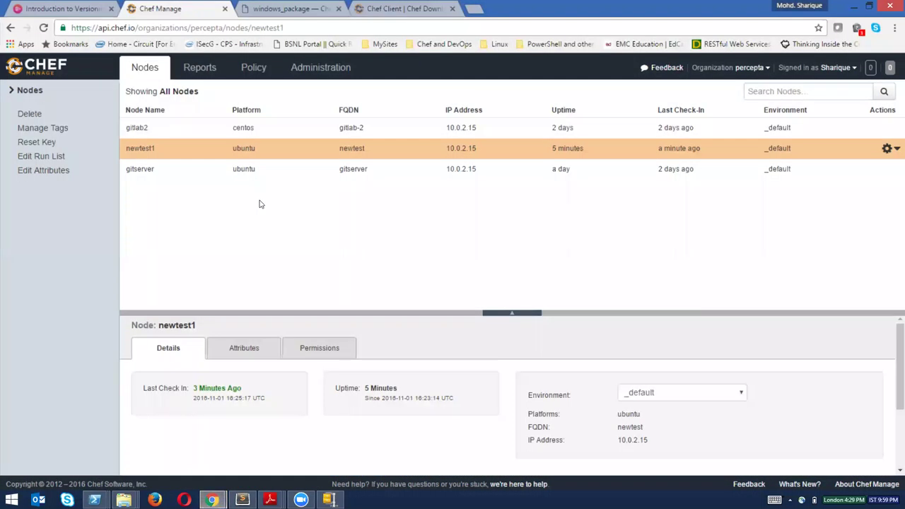
Show the server's cookbooks in Chef Manage: apache 0.1.0, apachetest 0.3.0, newuser and test.
left_click(253, 67)
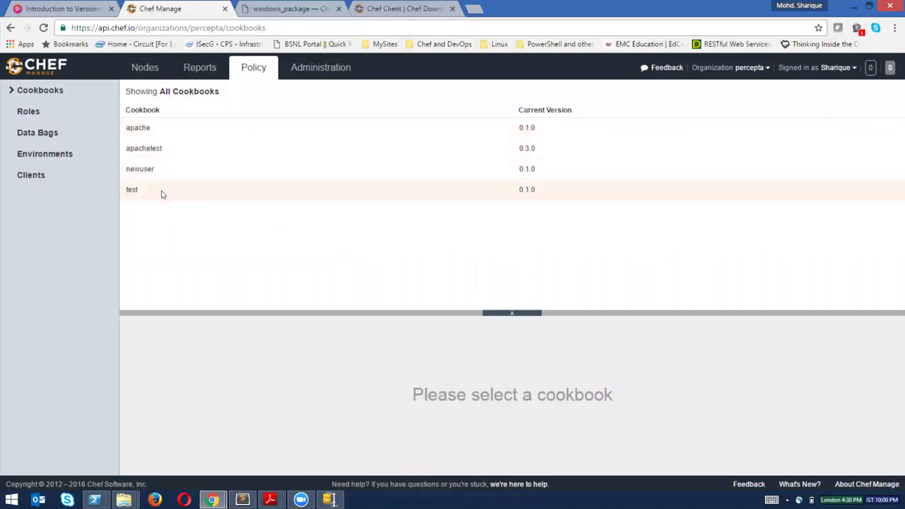
key("alt+Tab")
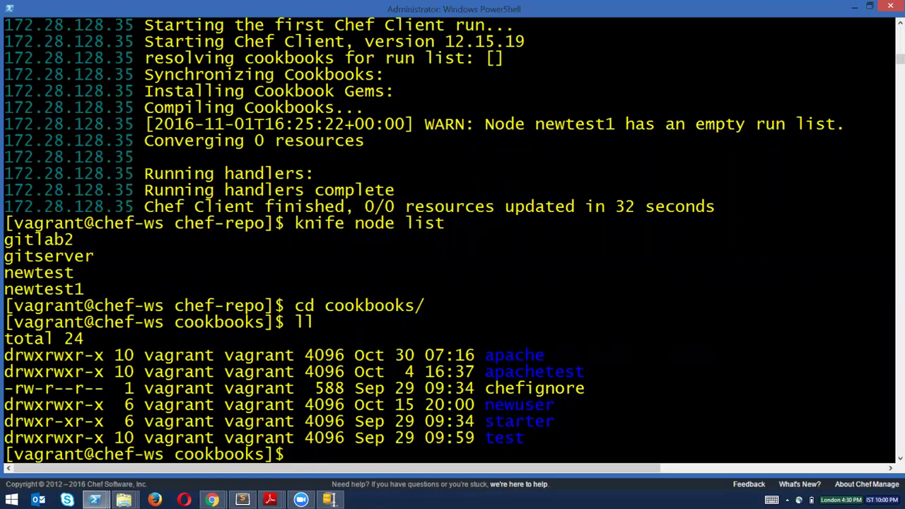
Run 'knife cookbook upload starter' from the cookbooks prompt.
key("alt+Tab")
key("alt+Tab")
key("alt+Tab")
key("alt+Tab")
left_click_drag(487, 423, 554, 422)
left_click(629, 422)
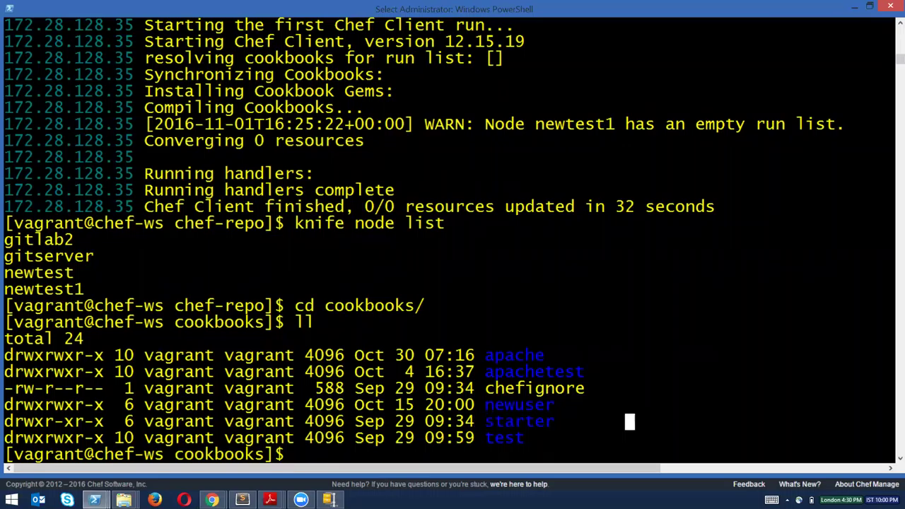
type("c")
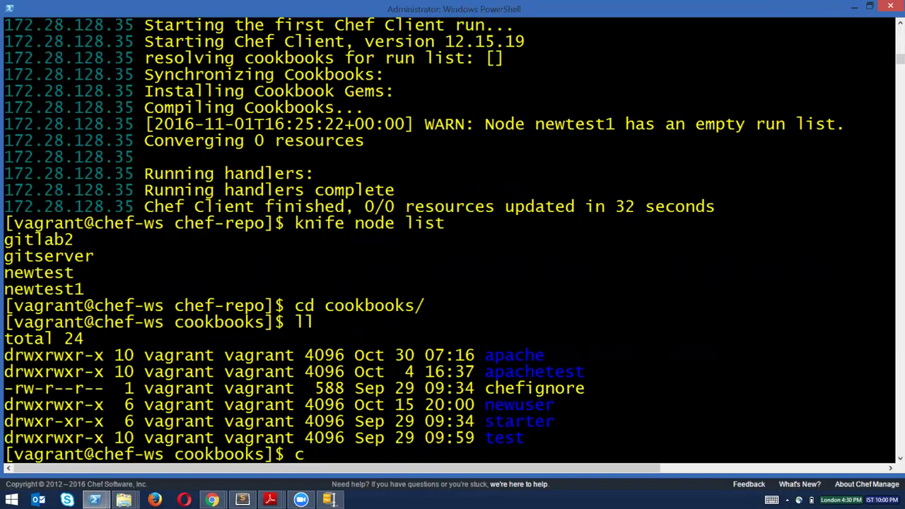
key("BackSpace")
type("knife u")
key("BackSpace")
type("cookbook")
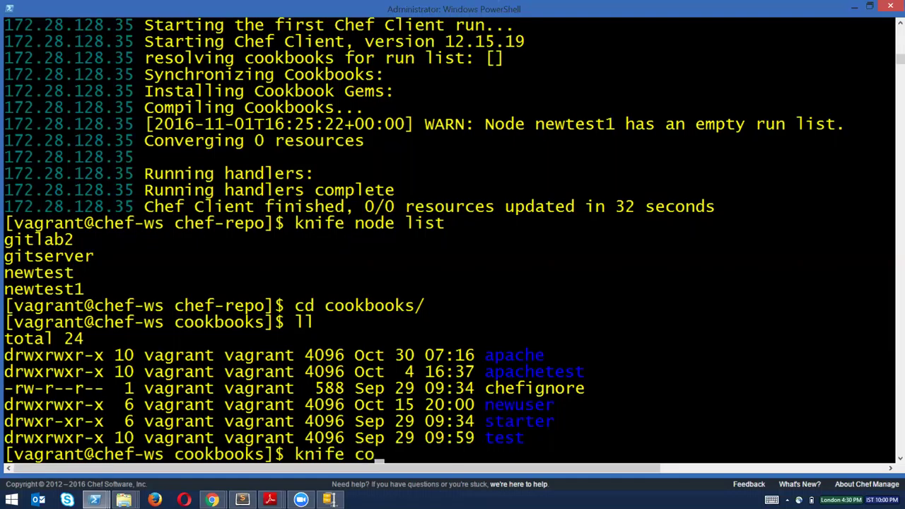
type(" upload")
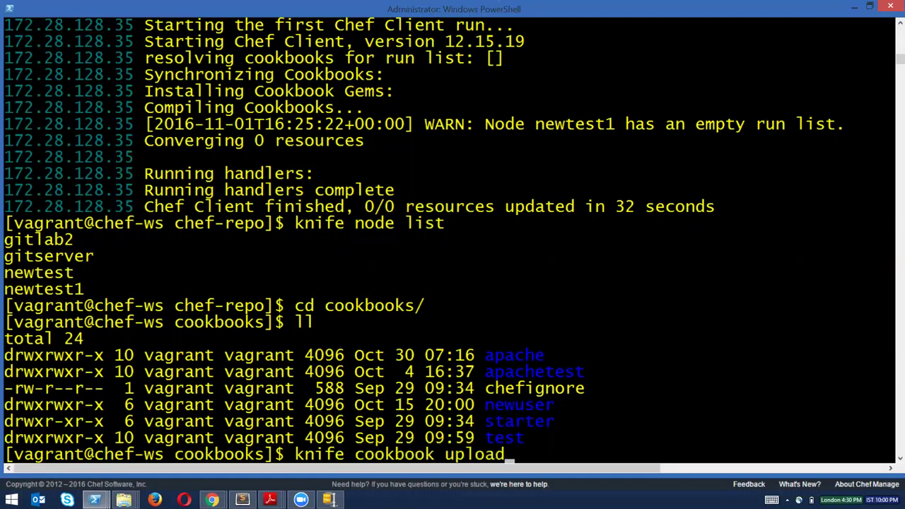
type(" starter")
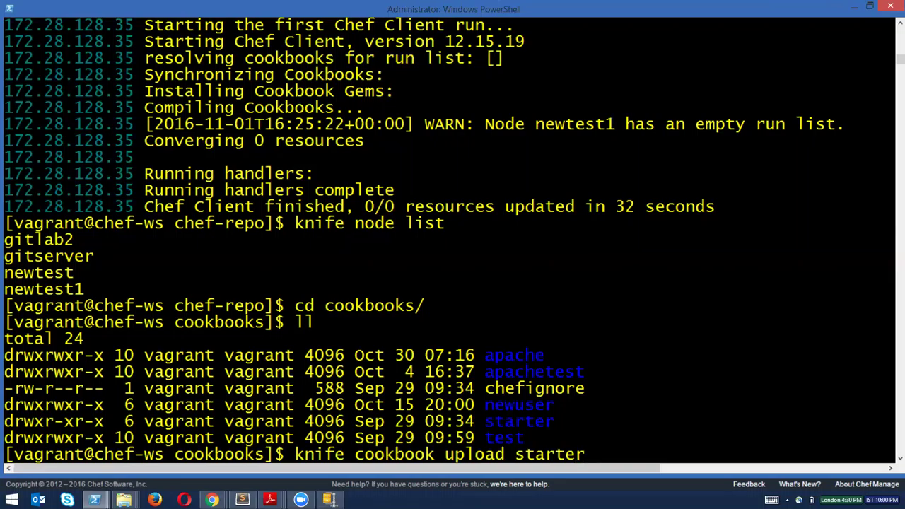
key("Return")
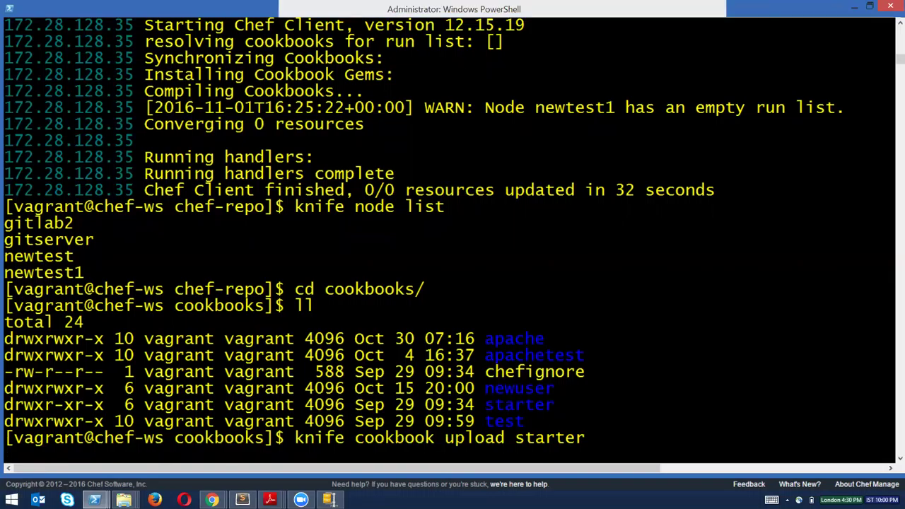
key("alt+Tab")
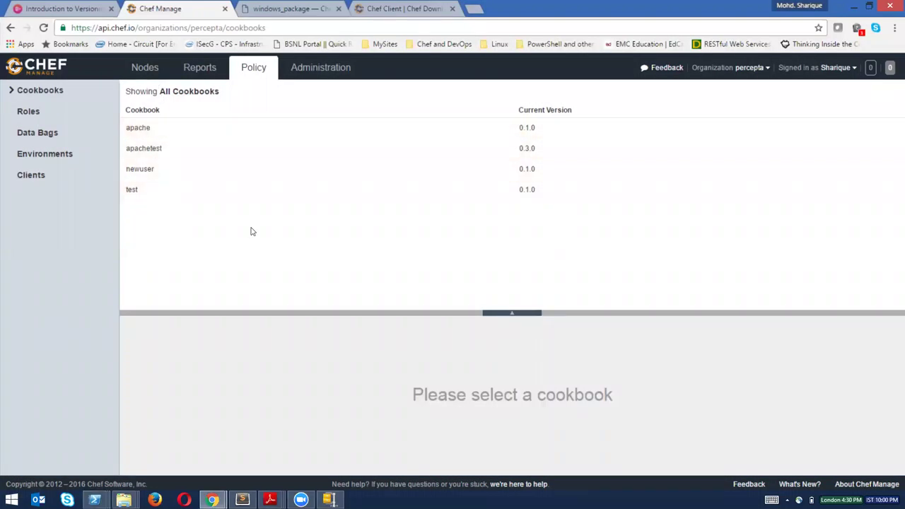
Open newtest1's run list editor from the Nodes list and cancel, keeping only apachetest.
left_click(147, 69)
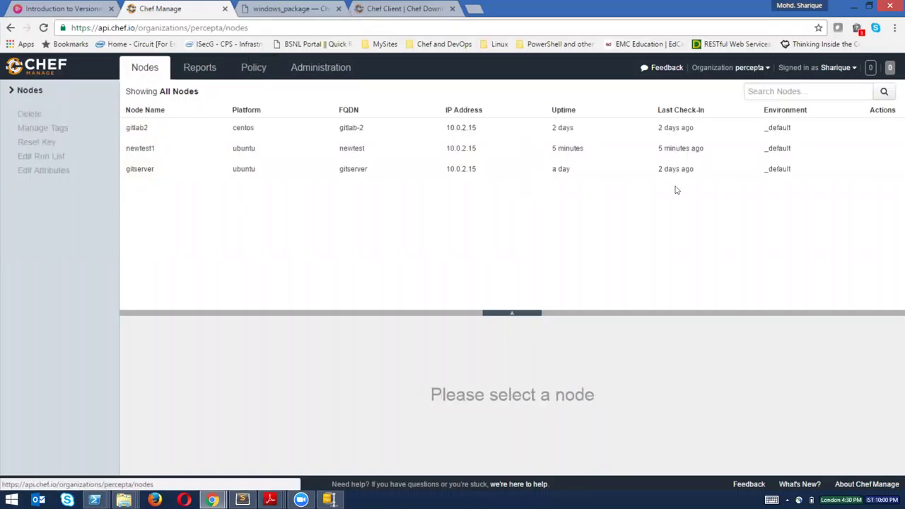
left_click(888, 148)
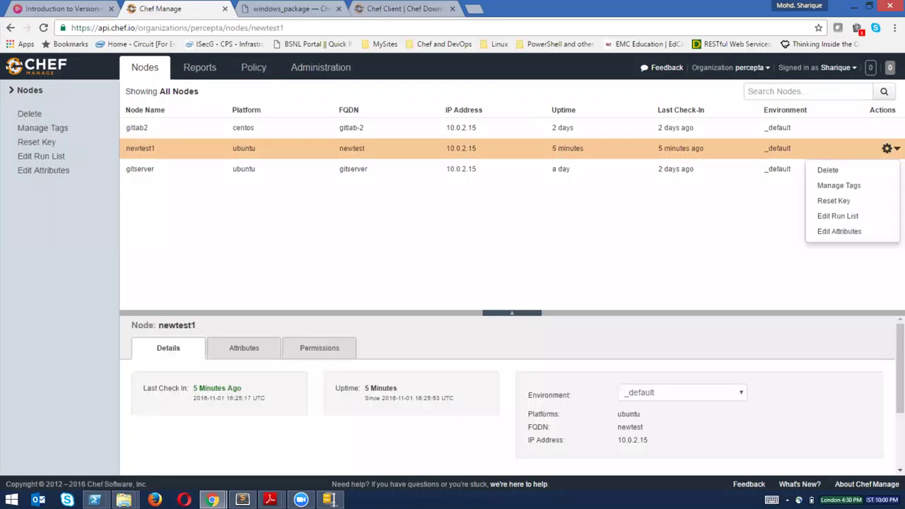
left_click(838, 215)
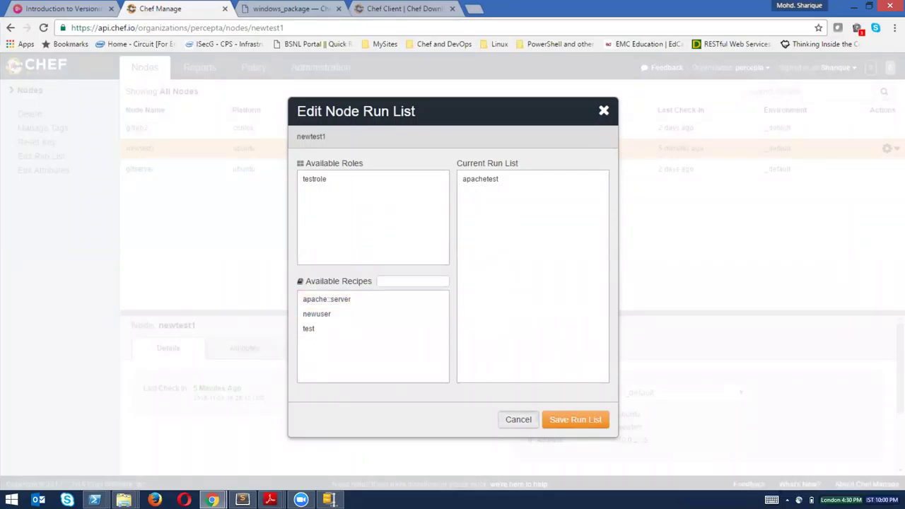
left_click(519, 420)
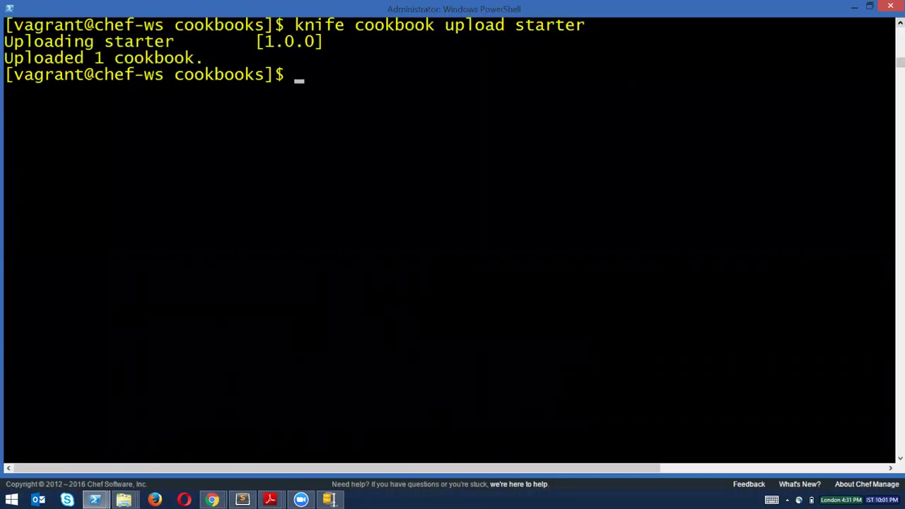
Reload the Chef Manage cookbook list so starter 1.0.0 appears.
scroll(453, 241, "up", 4)
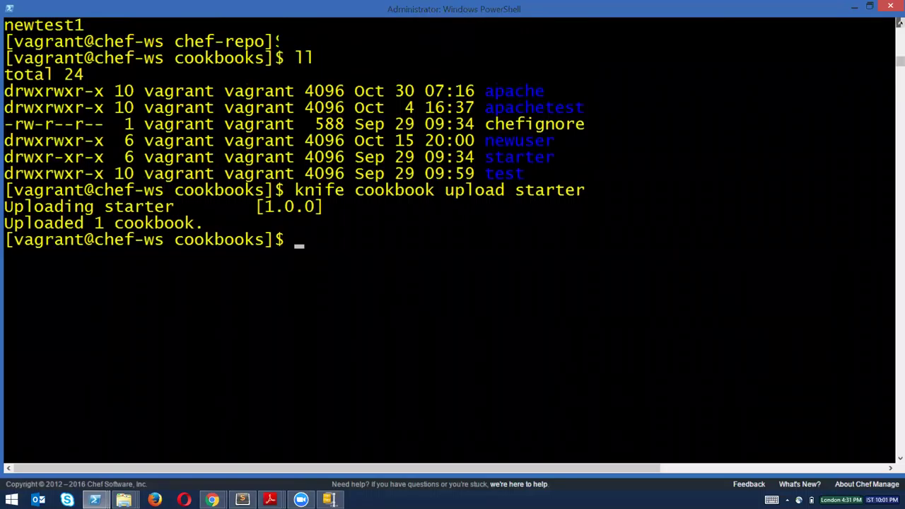
scroll(452, 240, "up", 1)
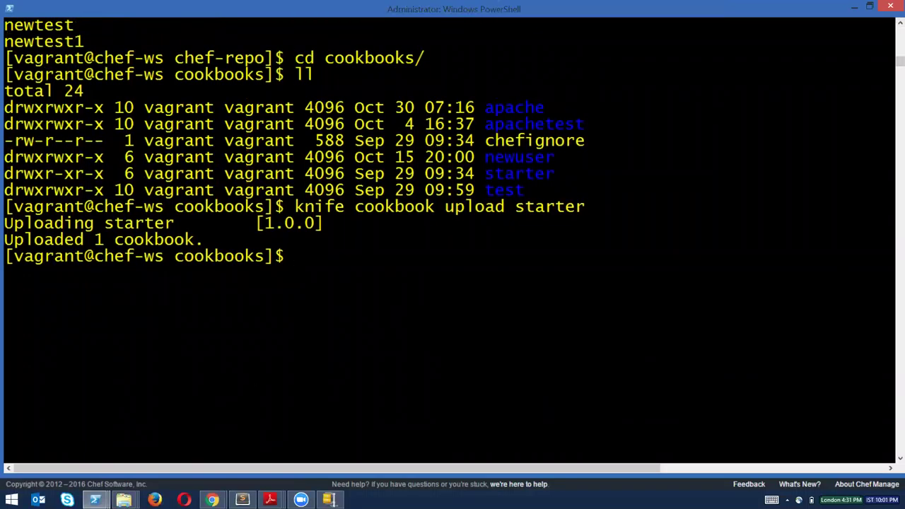
mouse_move(210, 500)
left_click(264, 447)
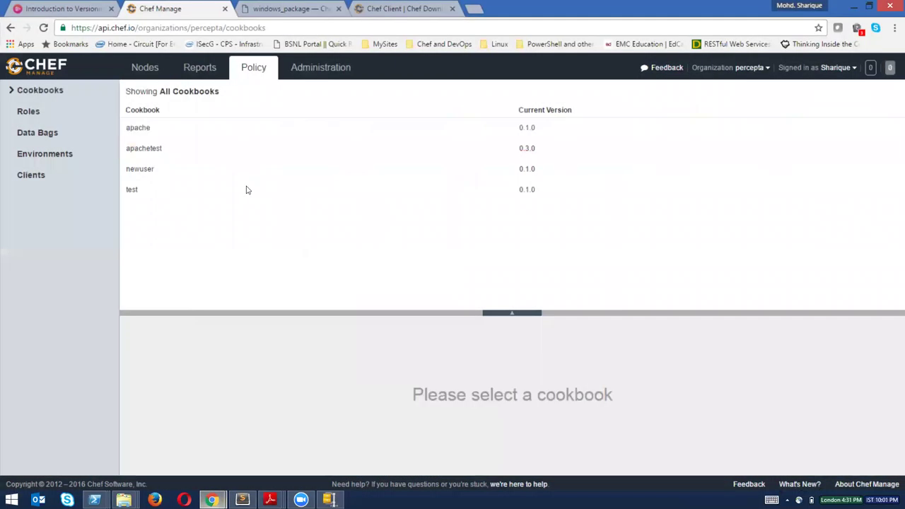
key("F5")
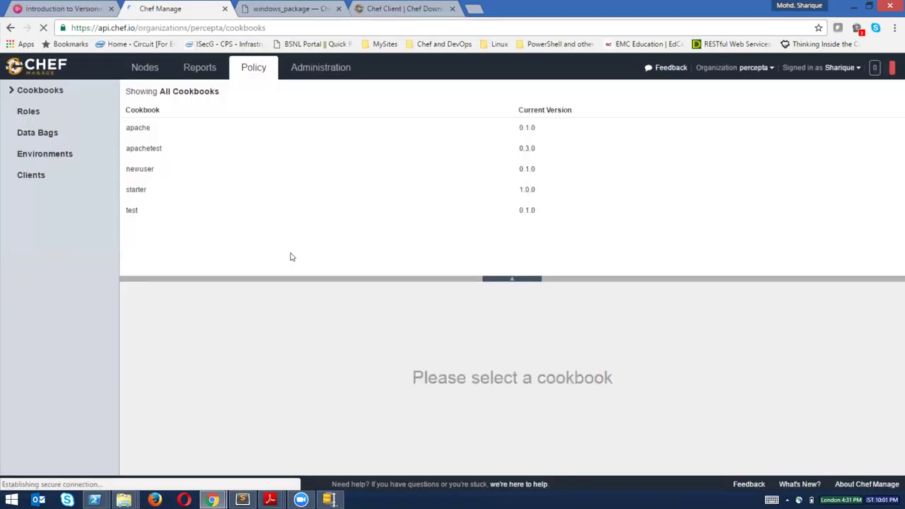
Read the starter cookbook's default.rb recipe under Content > Recipes.
left_click(148, 189)
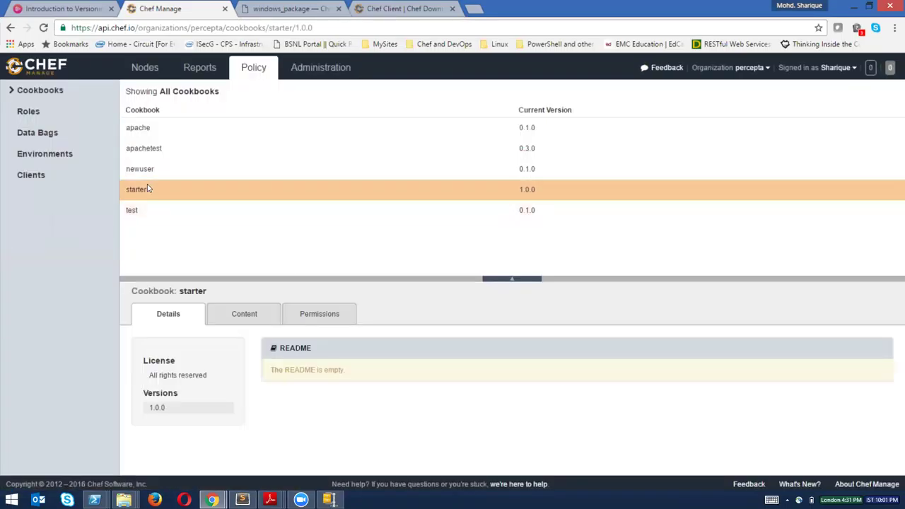
left_click(245, 314)
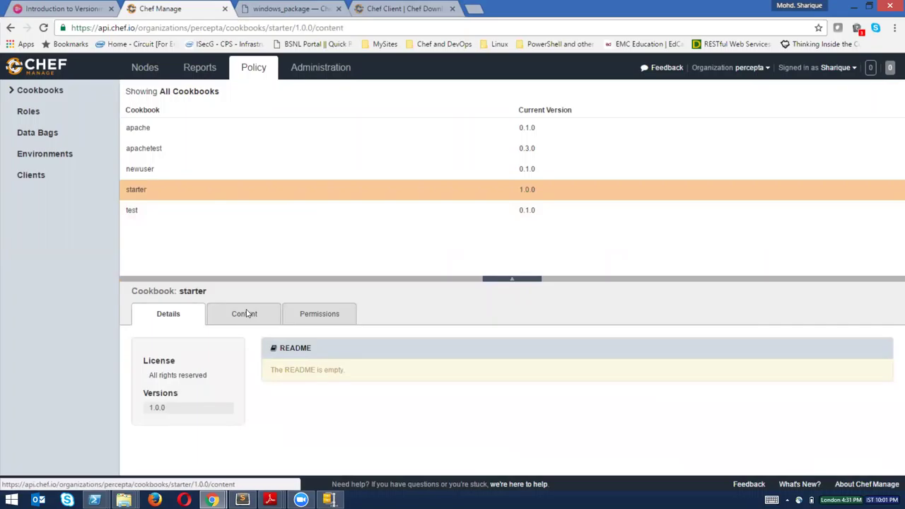
left_click(168, 448)
left_click(173, 461)
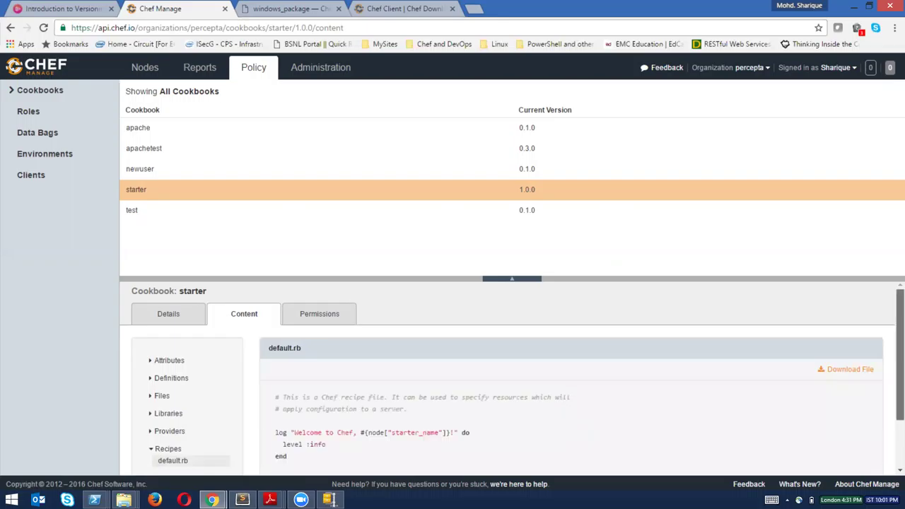
scroll(509, 374, "down", 2)
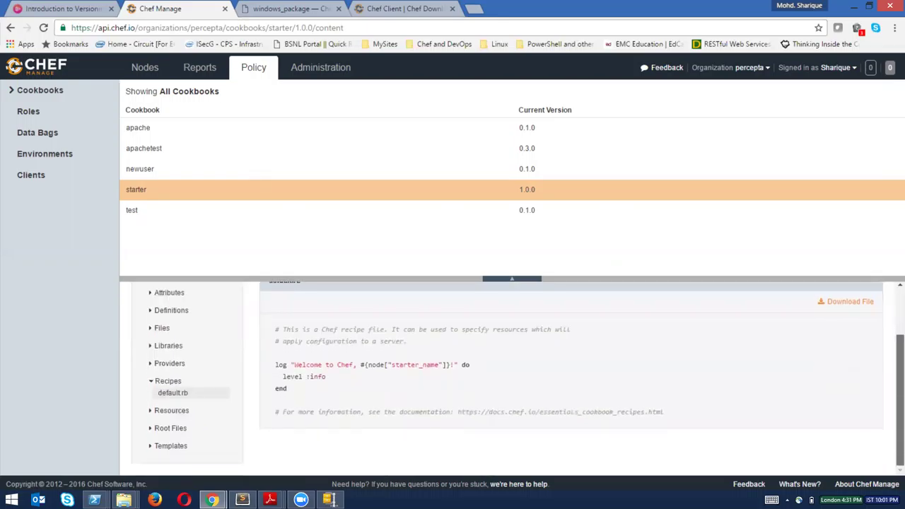
scroll(509, 375, "up", 2)
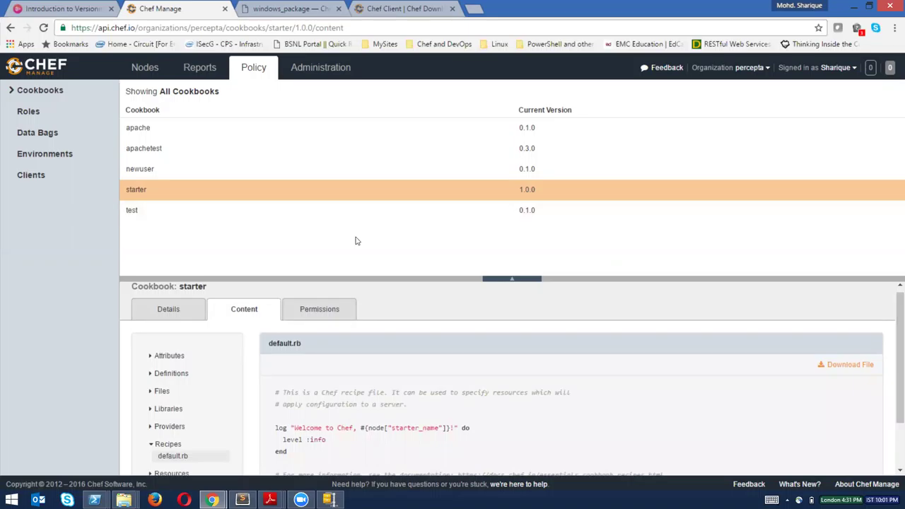
left_click(134, 67)
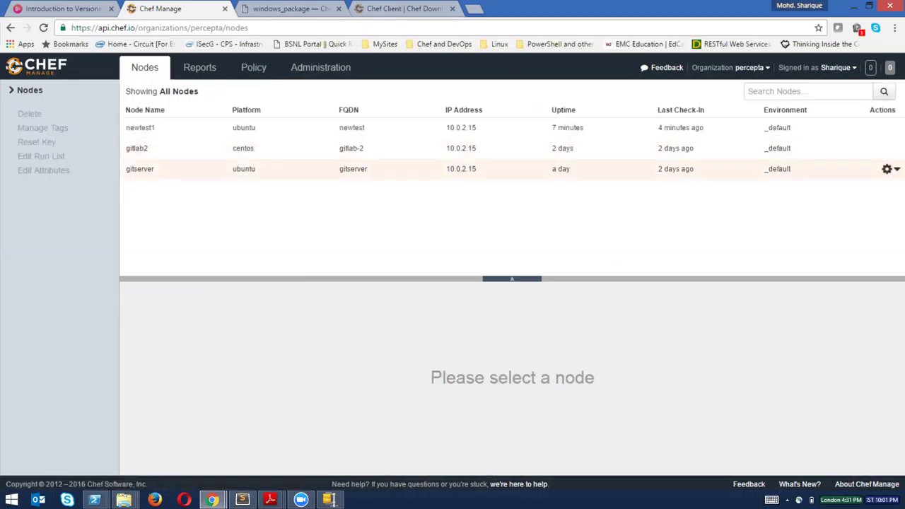
Add starter to gitserver's run list, remove it again, and close the editor with the list empty.
left_click(141, 169)
left_click(889, 169)
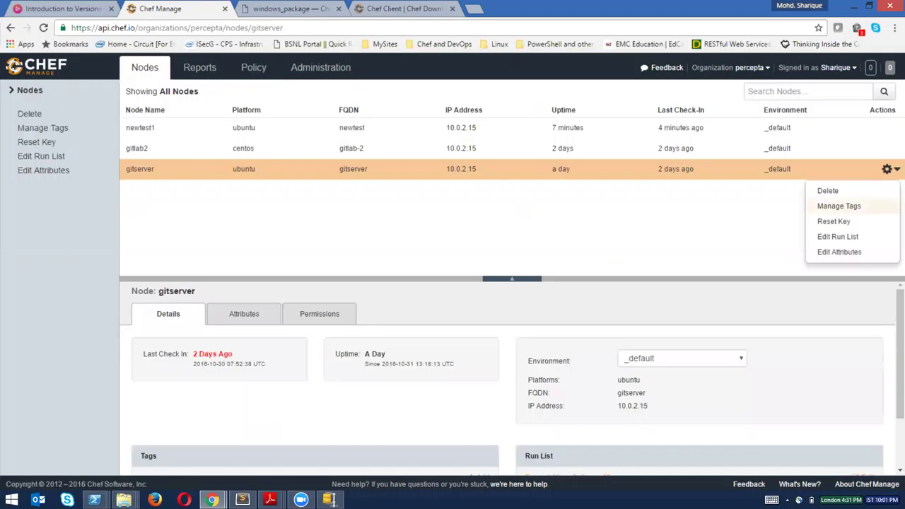
left_click(838, 237)
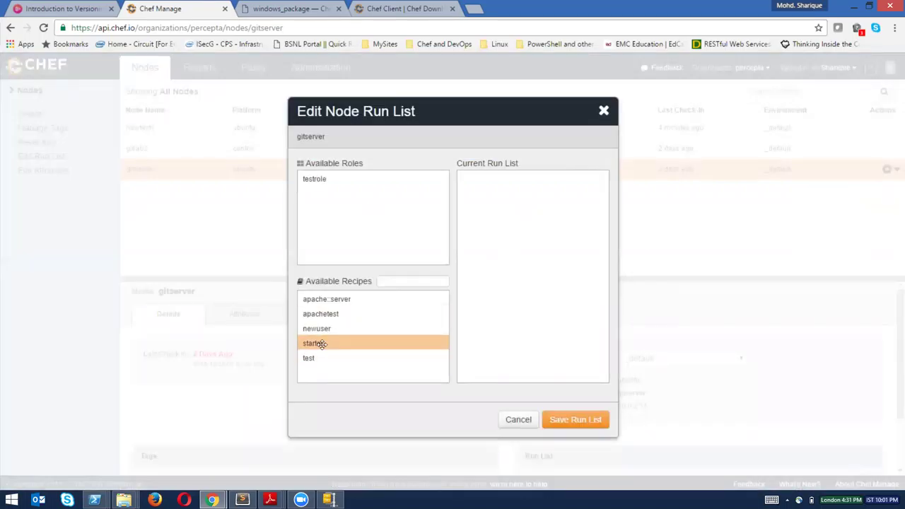
left_click_drag(322, 343, 509, 287)
left_click_drag(493, 183, 451, 303)
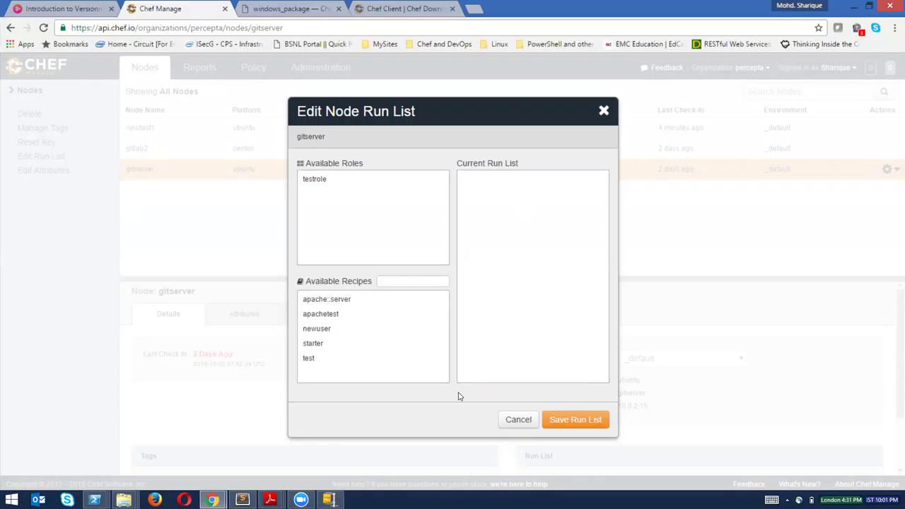
left_click(519, 420)
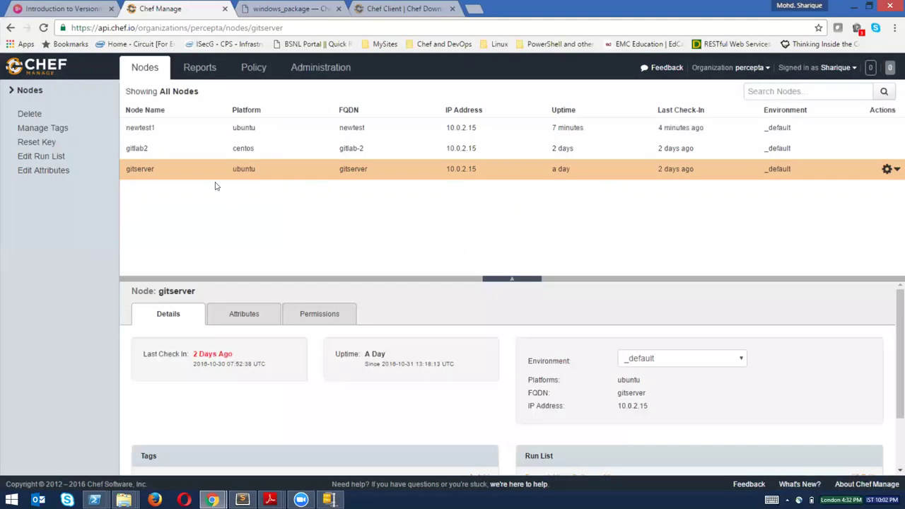
Open gitlab2's node details, then look over the other Chrome and Adobe Reader windows.
left_click(183, 150)
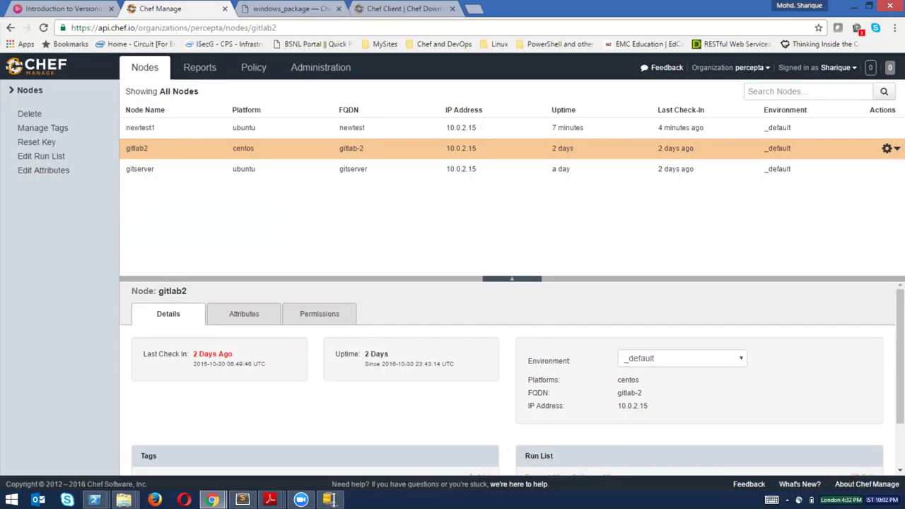
left_click(211, 500)
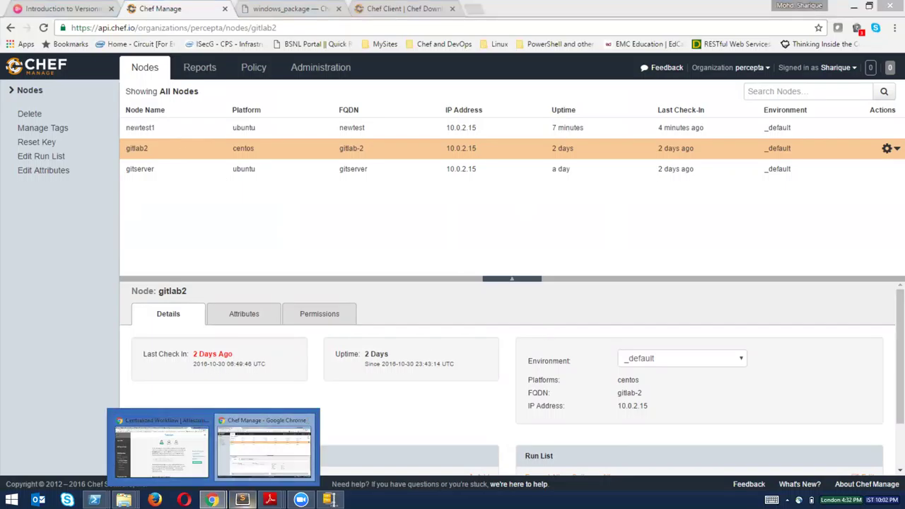
left_click(161, 445)
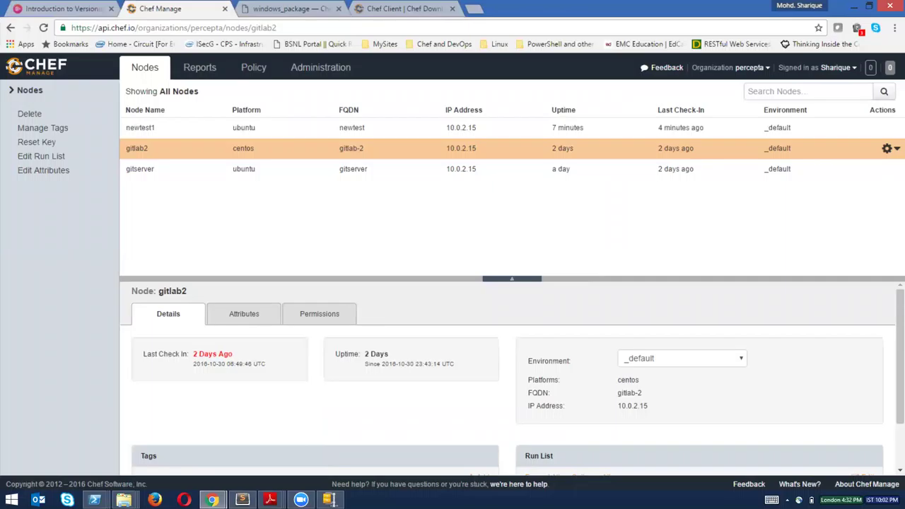
left_click(270, 500)
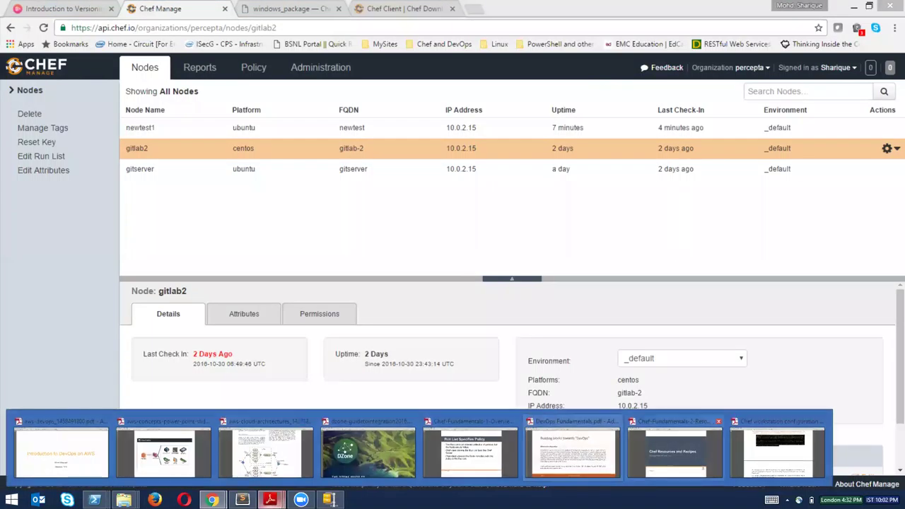
mouse_move(676, 452)
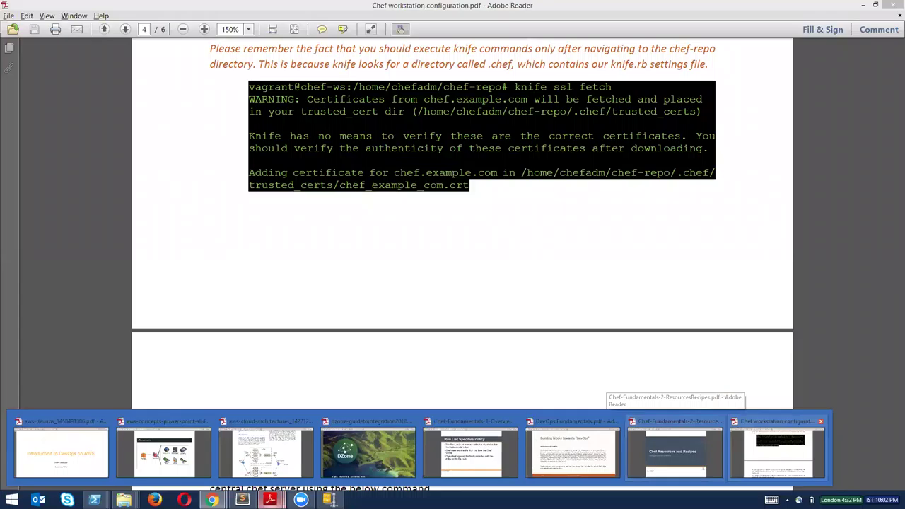
Close DevOps.Fundamentals.pdf and show Chef-Fundamentals-2-ResourcesRecipes.pdf at page 3, 'What is a cookbook?'.
left_click(777, 451)
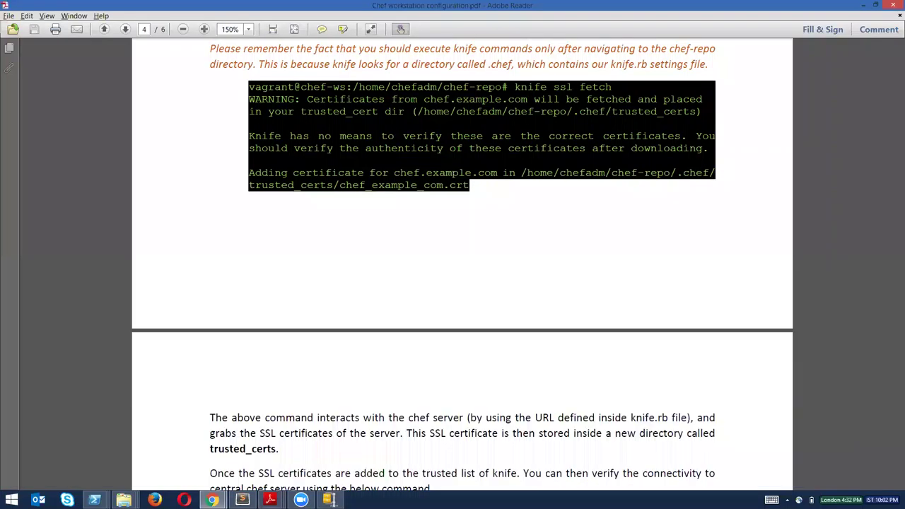
key("alt+Tab")
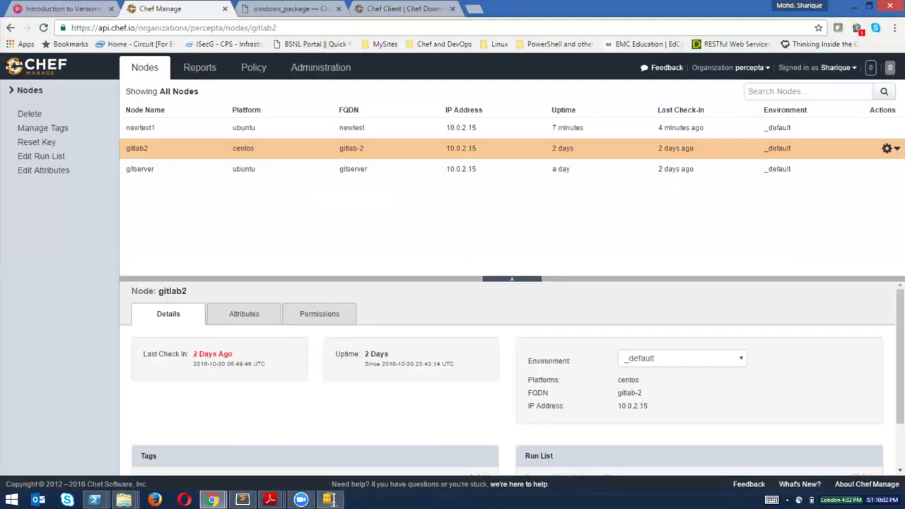
mouse_move(270, 500)
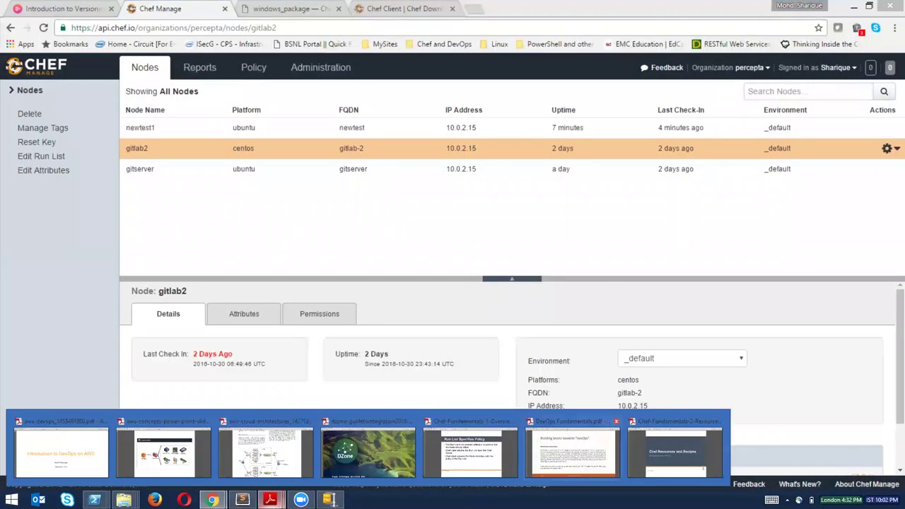
left_click(616, 422)
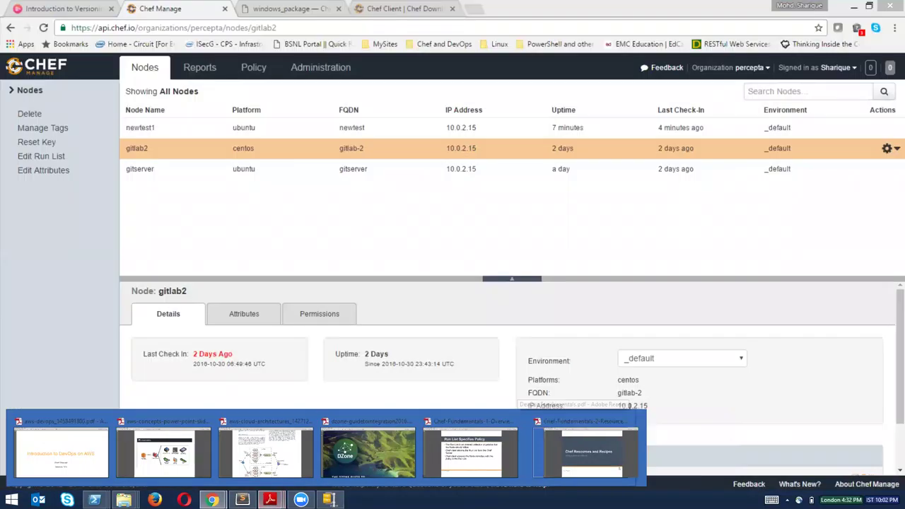
left_click(585, 451)
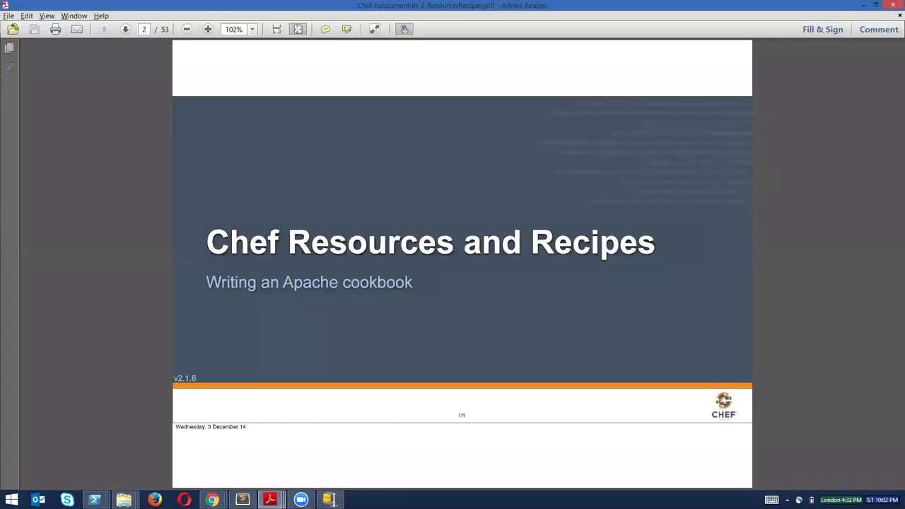
scroll(462, 416, "down", 1)
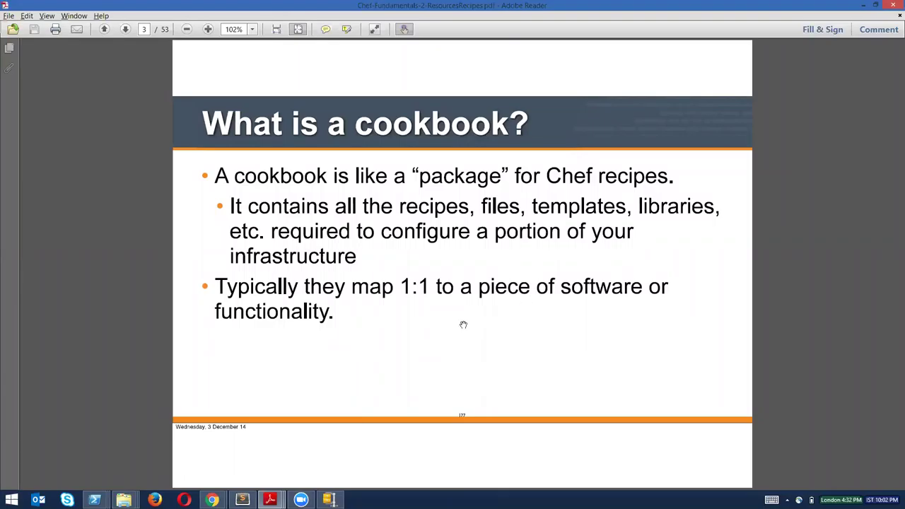
left_click(425, 14)
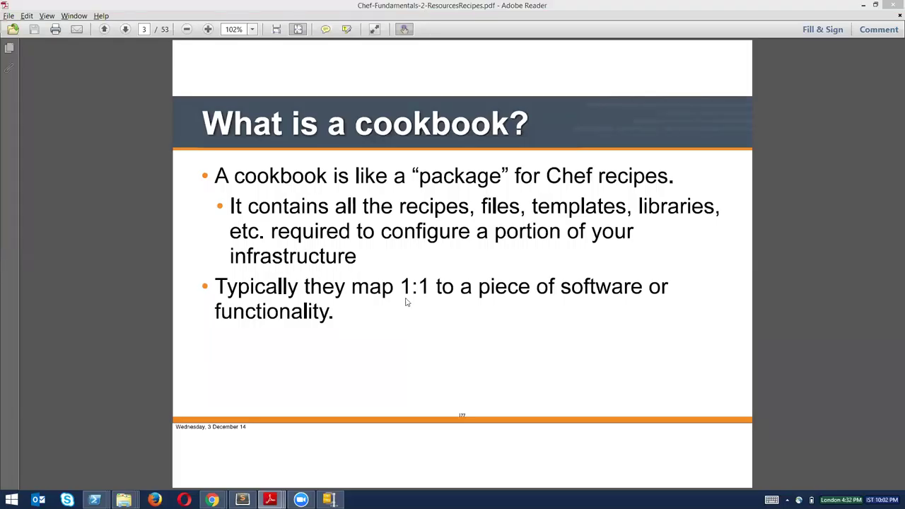